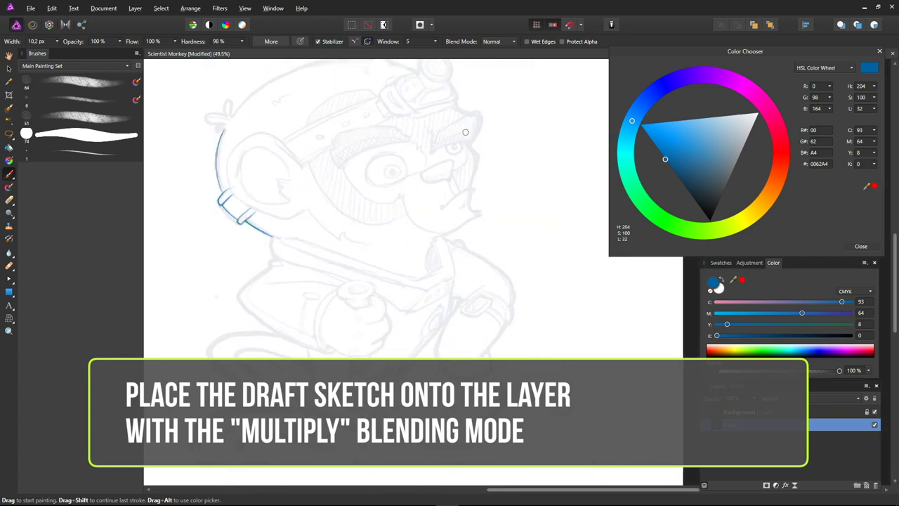
Ink the ear's outer arc, inner curve and the jaw line in blue
mouse_move(381, 211)
left_mouse_down()
mouse_move(287, 190)
mouse_move(390, 271)
left_mouse_up()
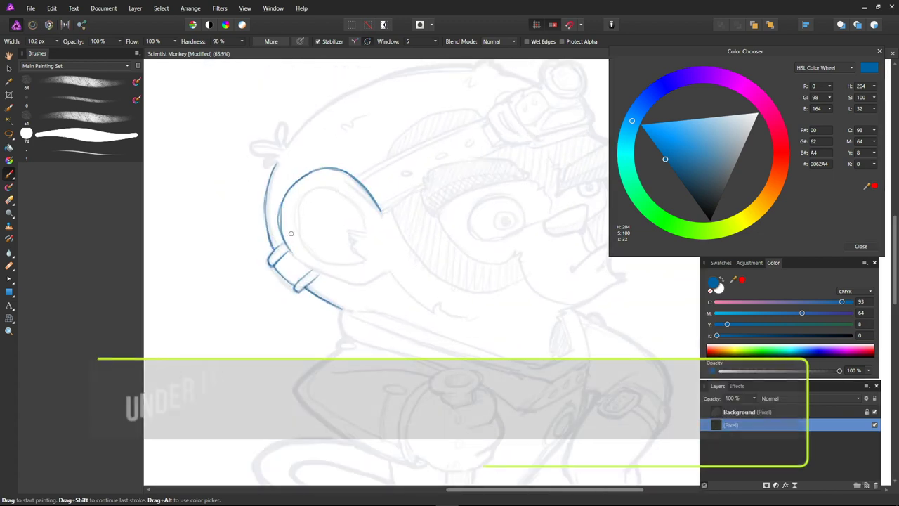
left_click_drag(364, 234, 325, 264)
left_click_drag(387, 271, 426, 306)
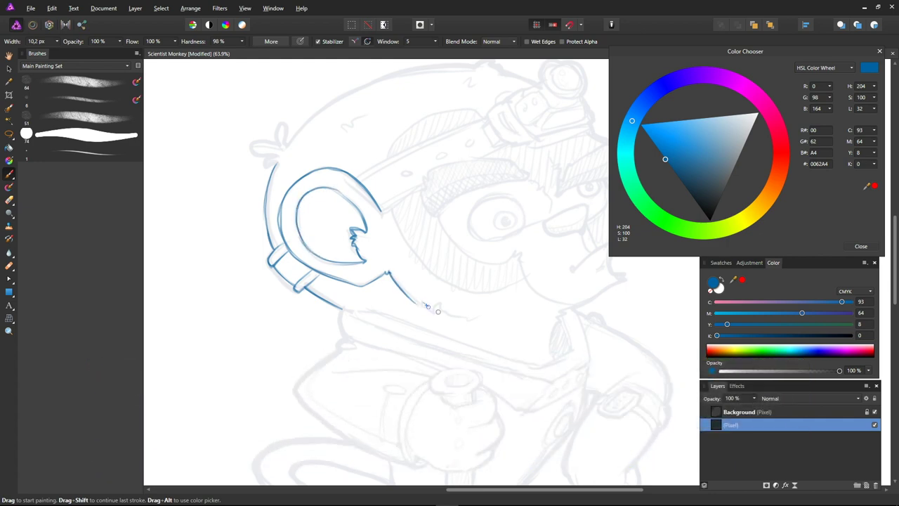
scroll(471, 163, "down", 3)
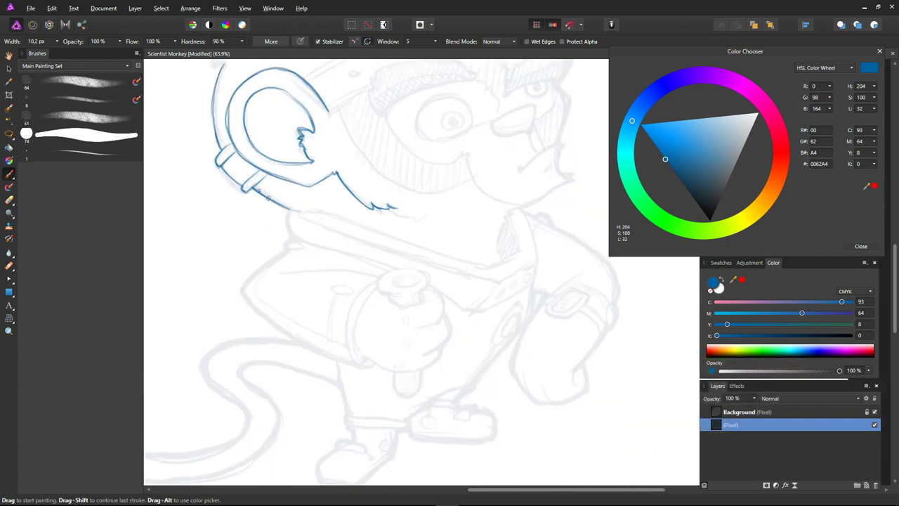
scroll(277, 203, "down", 1)
left_click_drag(302, 248, 300, 274)
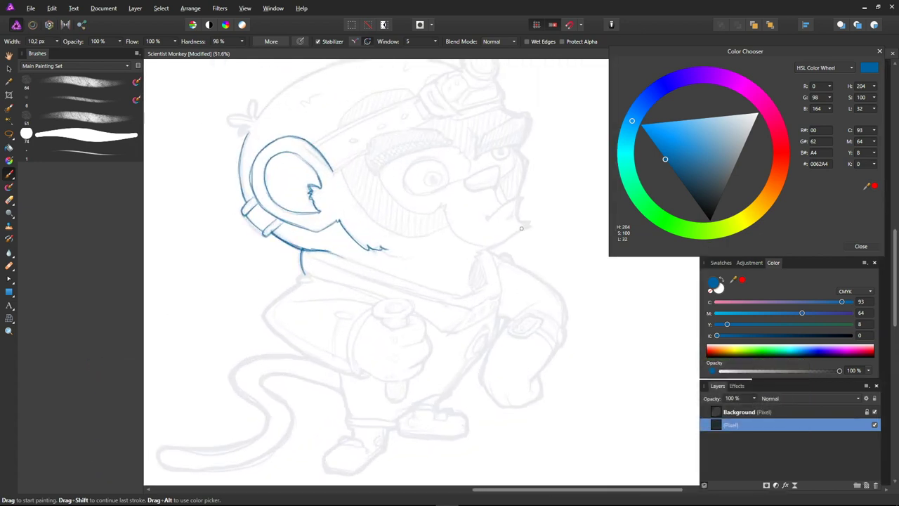
Trace the snout outline, chin and nose bridge in blue
left_click_drag(521, 227, 486, 247)
left_click_drag(521, 226, 526, 198)
scroll(525, 198, "up", 3)
mouse_move(409, 254)
left_mouse_down()
mouse_move(349, 250)
mouse_move(389, 247)
left_mouse_up()
mouse_move(372, 155)
left_mouse_down()
mouse_move(385, 214)
mouse_move(365, 196)
mouse_move(306, 184)
mouse_move(364, 196)
left_mouse_up()
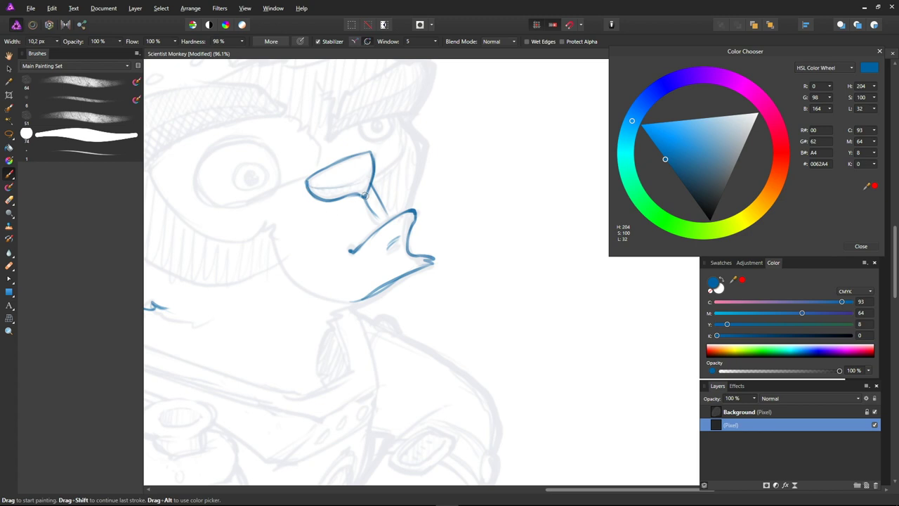
Ink the eye outline and both eyebrows, undoing one stray curve
mouse_move(356, 134)
left_mouse_down()
mouse_move(394, 130)
mouse_move(380, 118)
left_mouse_up()
left_click_drag(323, 140, 404, 113)
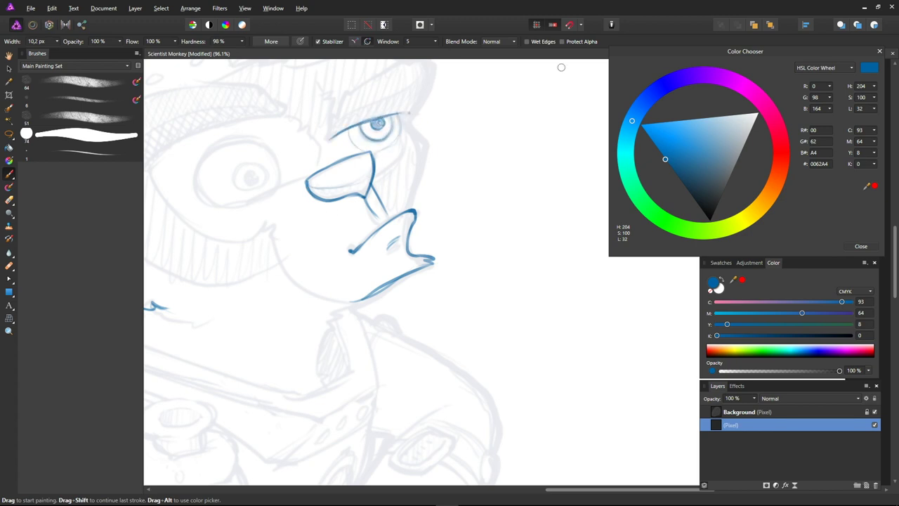
scroll(405, 116, "up", 3)
mouse_move(406, 208)
left_mouse_down()
mouse_move(430, 167)
mouse_move(331, 205)
mouse_move(430, 141)
mouse_move(424, 194)
left_mouse_up()
scroll(574, 97, "down", 2)
left_click_drag(409, 224, 436, 191)
key("ctrl+z")
mouse_move(278, 248)
left_mouse_down()
mouse_move(255, 221)
mouse_move(318, 194)
mouse_move(378, 212)
mouse_move(278, 248)
mouse_move(343, 308)
mouse_move(442, 351)
left_mouse_up()
Ink the chin, right cheek and the headband strap's long edges in blue
left_click_drag(476, 285, 479, 190)
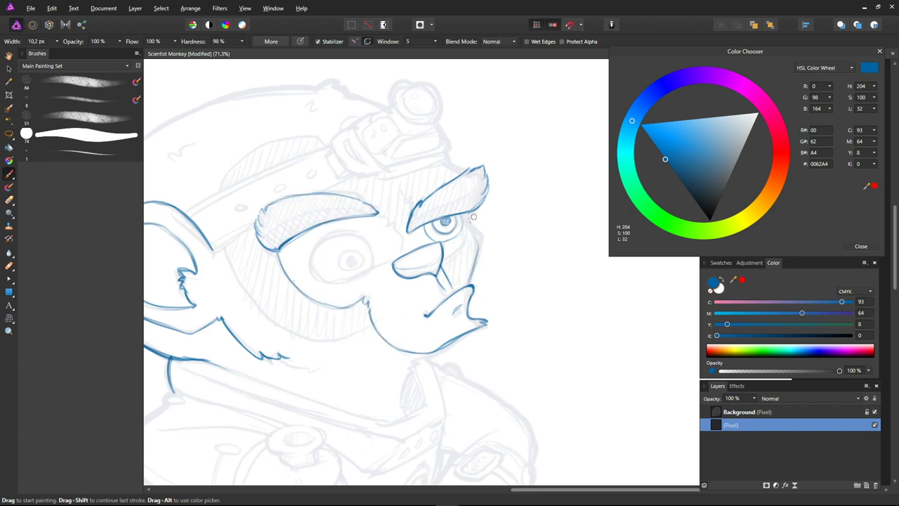
left_click_drag(445, 159, 469, 173)
mouse_move(226, 247)
left_mouse_down()
mouse_move(238, 281)
mouse_move(359, 325)
left_mouse_up()
mouse_move(259, 225)
left_mouse_down()
mouse_move(212, 250)
mouse_move(309, 157)
mouse_move(332, 148)
left_mouse_up()
left_click_drag(210, 243, 360, 175)
Redraw the strap end with a rounded tip, toggling Eraser and Brush to tidy it
scroll(359, 176, "up", 2, "ctrl")
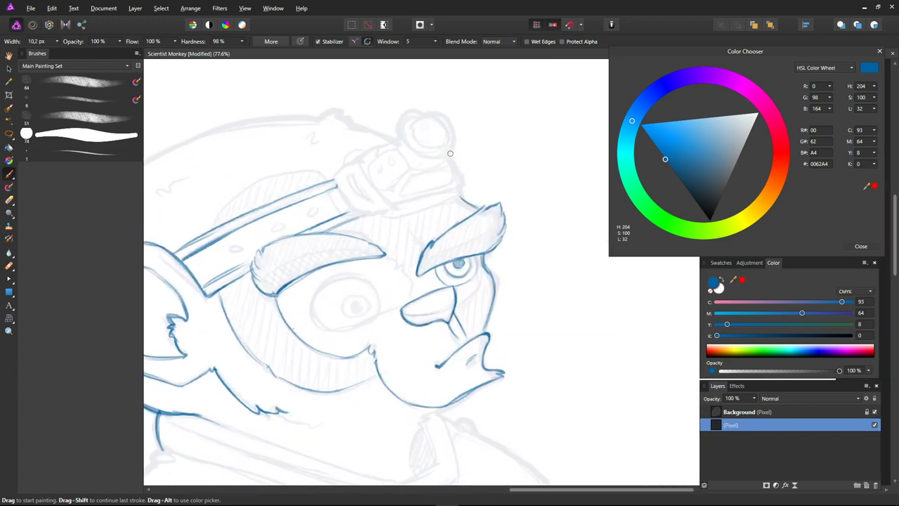
left_click_drag(313, 204, 332, 237)
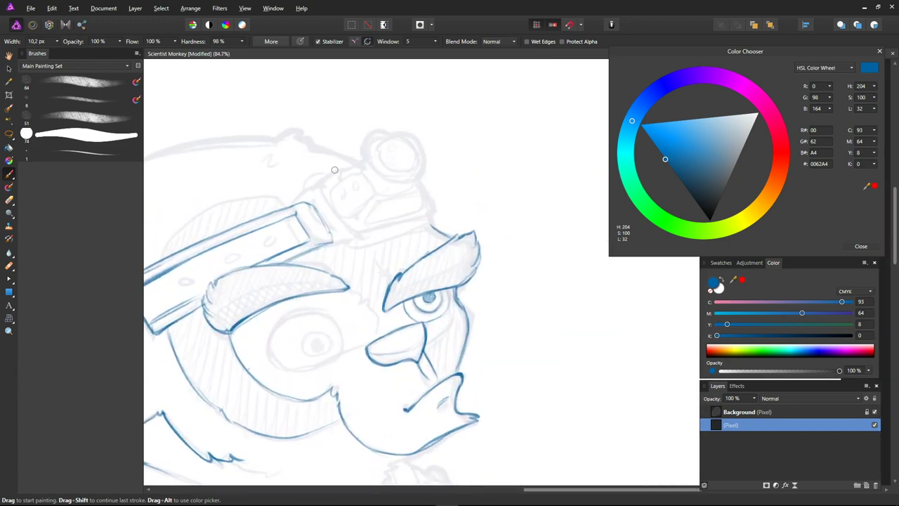
key("ctrl+z")
mouse_move(301, 204)
left_mouse_down()
mouse_move(332, 223)
mouse_move(317, 246)
mouse_move(311, 214)
mouse_move(340, 248)
mouse_move(358, 242)
mouse_move(315, 187)
left_mouse_up()
scroll(320, 182, "down", 2)
scroll(338, 261, "up", 4)
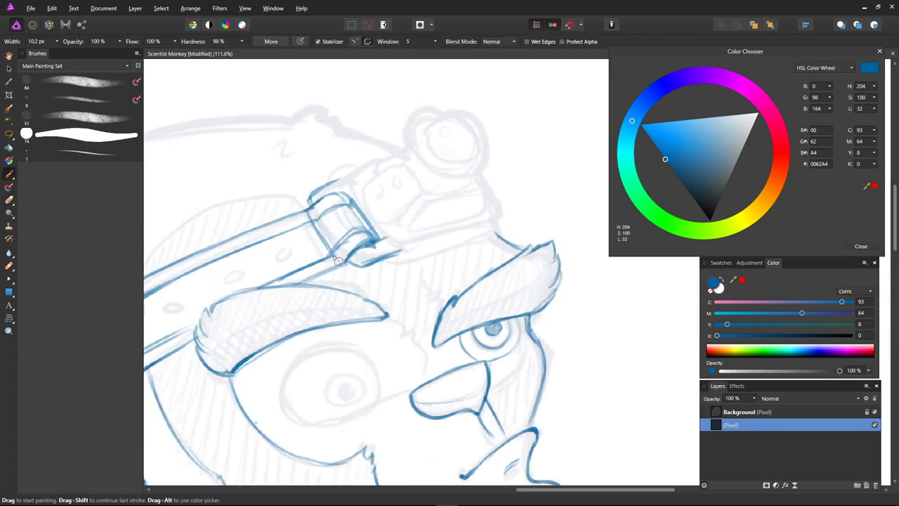
mouse_move(339, 263)
left_mouse_down()
mouse_move(386, 256)
mouse_move(393, 217)
mouse_move(337, 181)
mouse_move(354, 255)
mouse_move(372, 239)
mouse_move(344, 267)
left_mouse_up()
key("e")
key("b")
key("e")
key("b")
Ink the buckle's right edge and erase a stray patch beside it
mouse_move(349, 179)
left_mouse_down()
mouse_move(400, 247)
mouse_move(390, 262)
mouse_move(497, 234)
left_mouse_up()
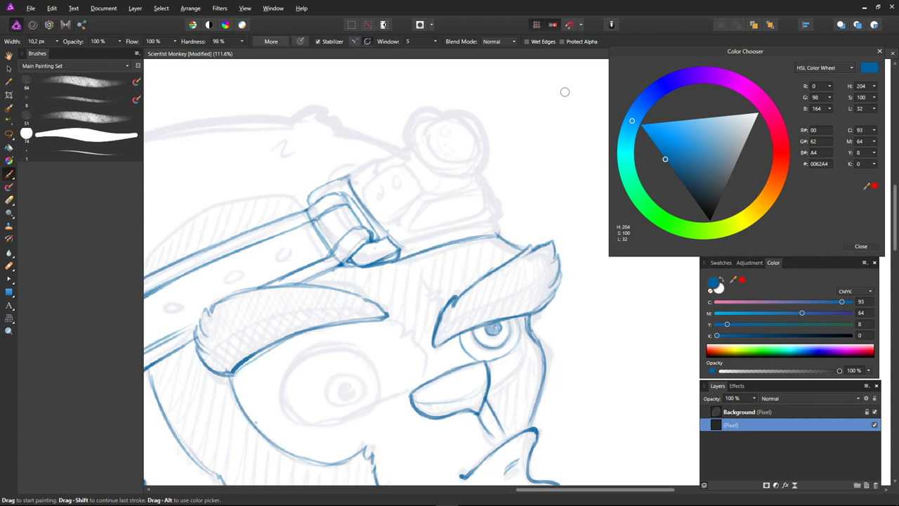
key("e")
left_click_drag(373, 216, 379, 239)
key("b")
scroll(449, 232, "down", 2)
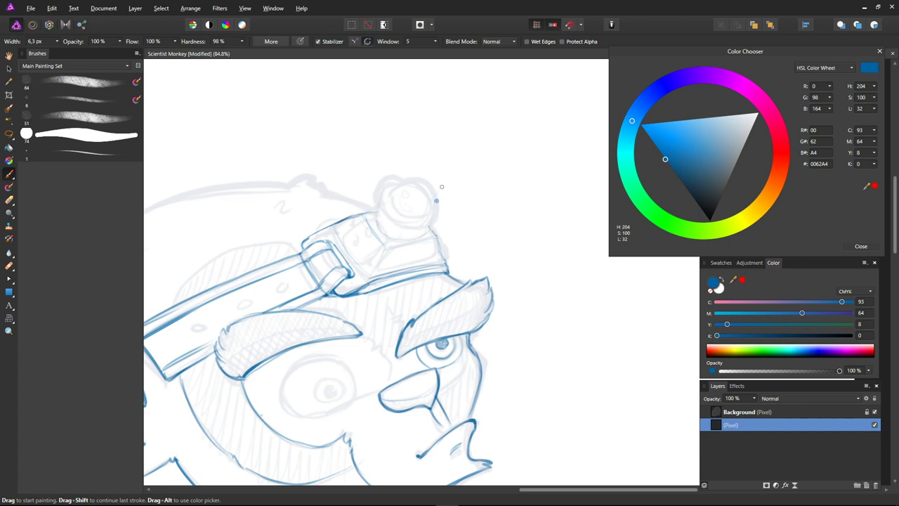
Outline the round headlamp knob and draw a freehand selection around it
mouse_move(382, 201)
left_mouse_down()
mouse_move(413, 184)
mouse_move(380, 205)
mouse_move(382, 233)
left_mouse_up()
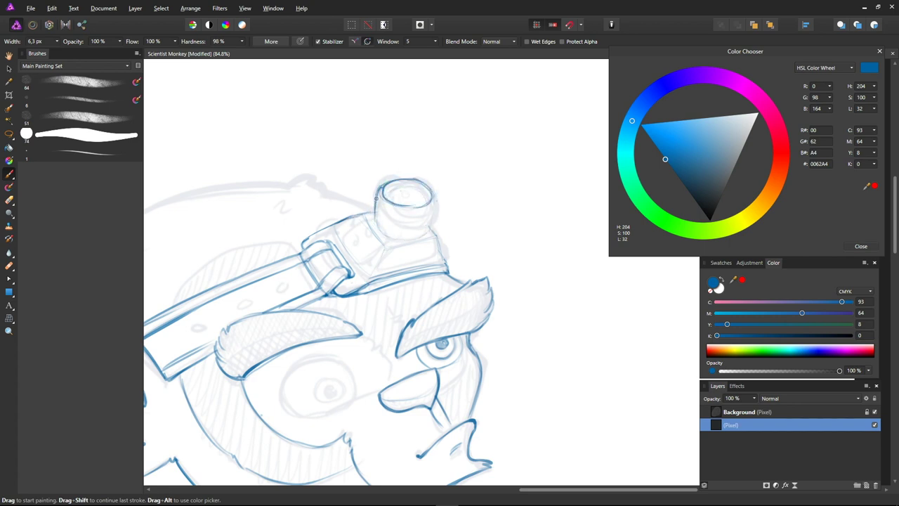
left_click_drag(433, 193, 388, 233)
left_click_drag(424, 200, 426, 233)
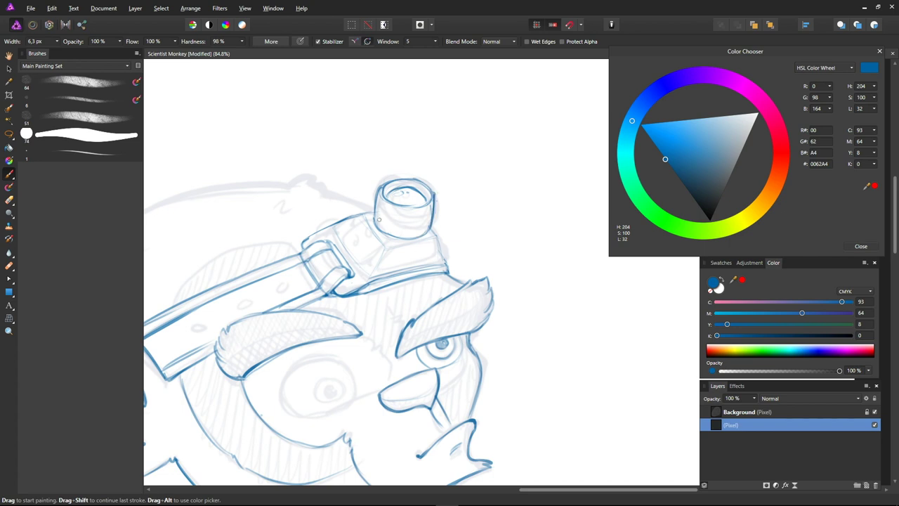
left_click_drag(393, 166, 391, 168)
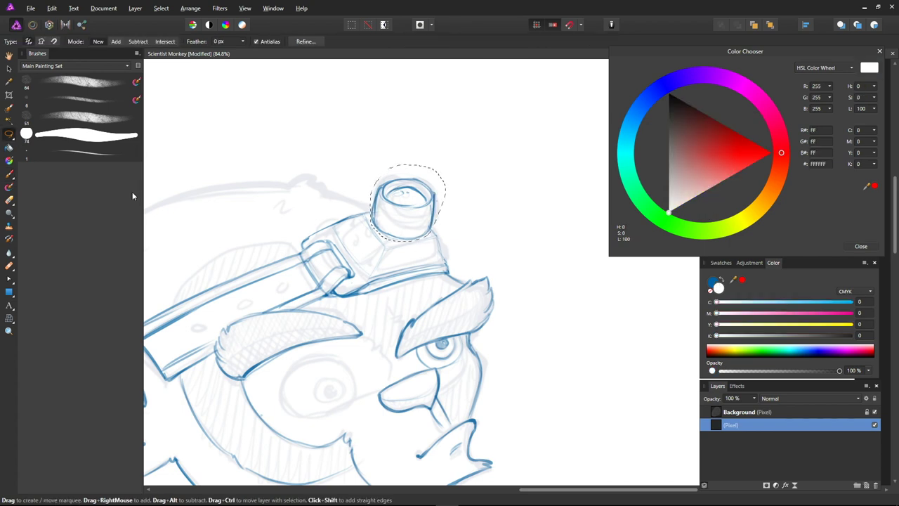
Rotate the selected knob clockwise and clear the selection
key("v")
left_click_drag(451, 165, 449, 178)
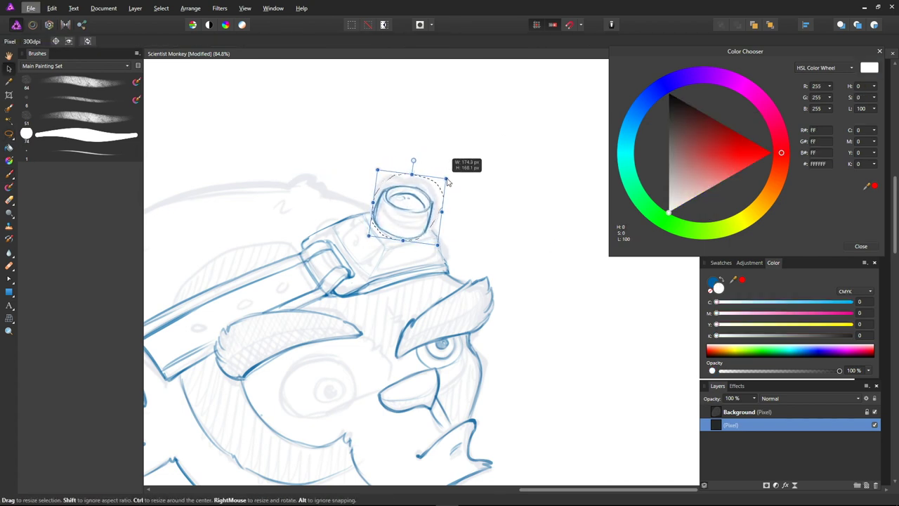
left_click(508, 171)
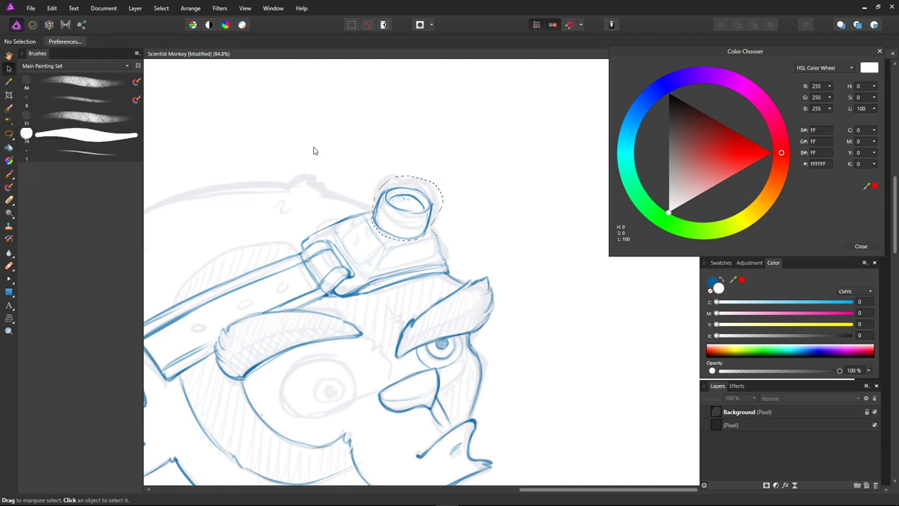
left_click(161, 8)
left_click(115, 26)
On a new pixel layer, paint the lens edge and vent slots, erase strays, and merge down
key("b")
key("x")
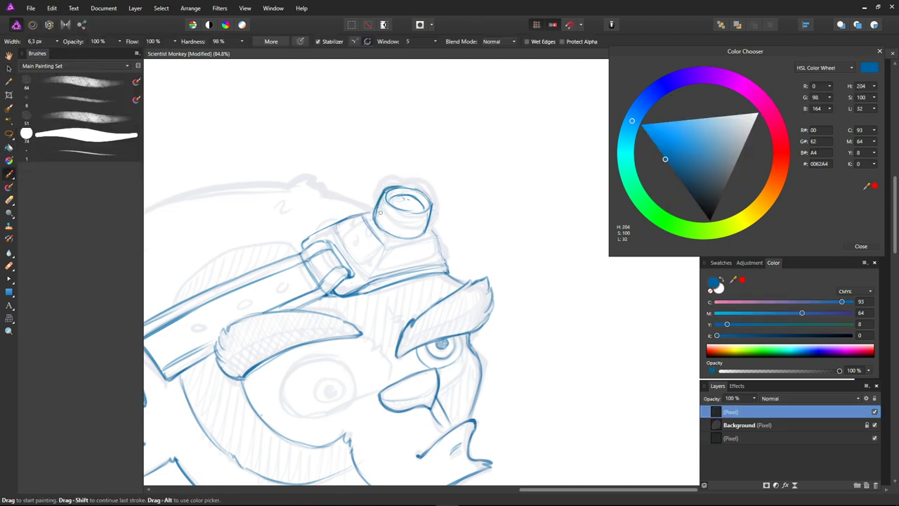
left_click_drag(379, 242, 432, 227)
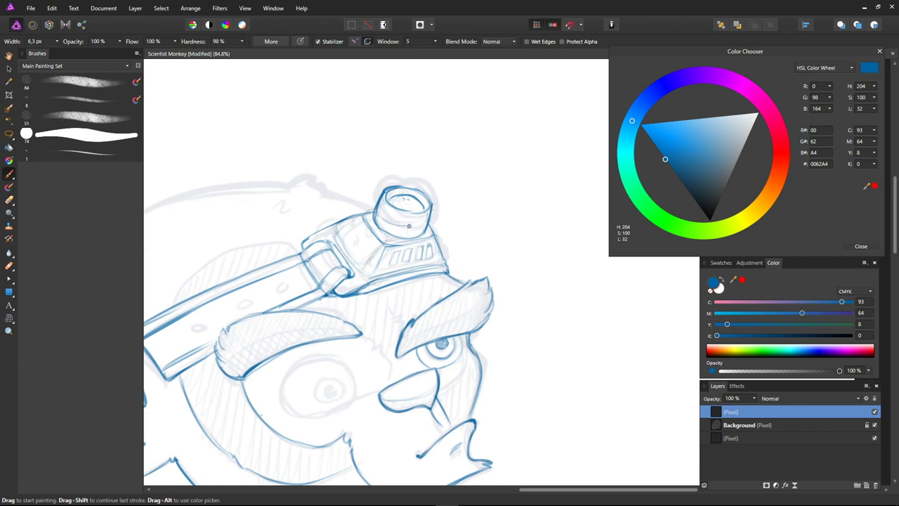
left_click_drag(375, 208, 331, 239)
left_click_drag(336, 270, 403, 225)
key("e")
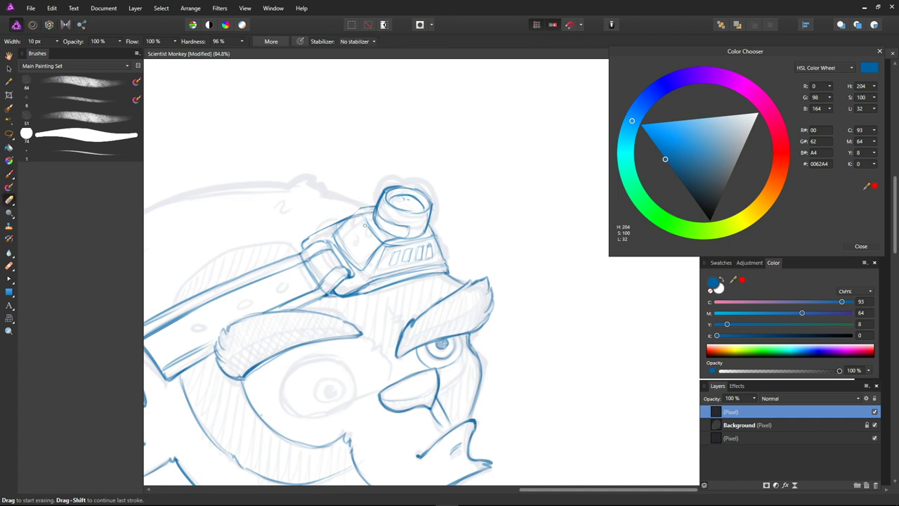
left_click_drag(344, 208, 371, 232)
left_click_drag(863, 412, 866, 428)
right_click(866, 425)
left_click(773, 318)
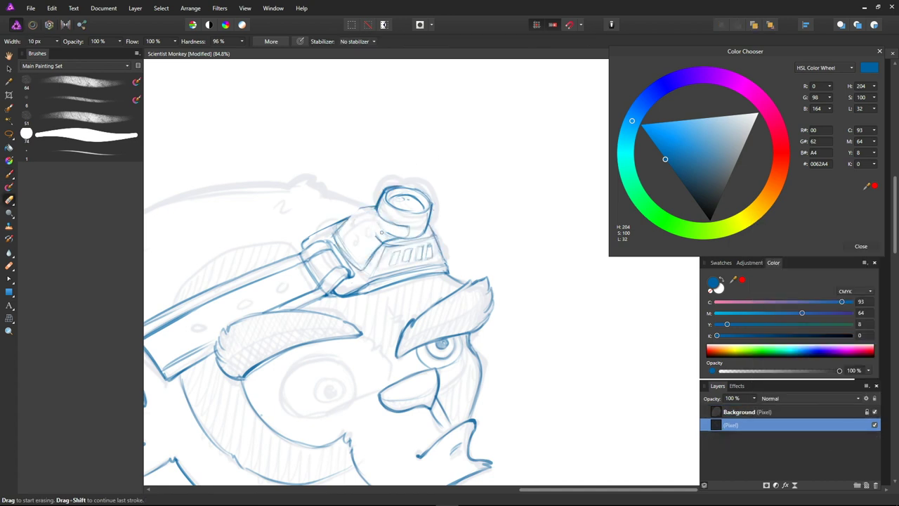
Ink more housing detail and the oval lens on the headlamp
key("b")
left_click_drag(365, 208, 334, 239)
left_click_drag(397, 240, 365, 269)
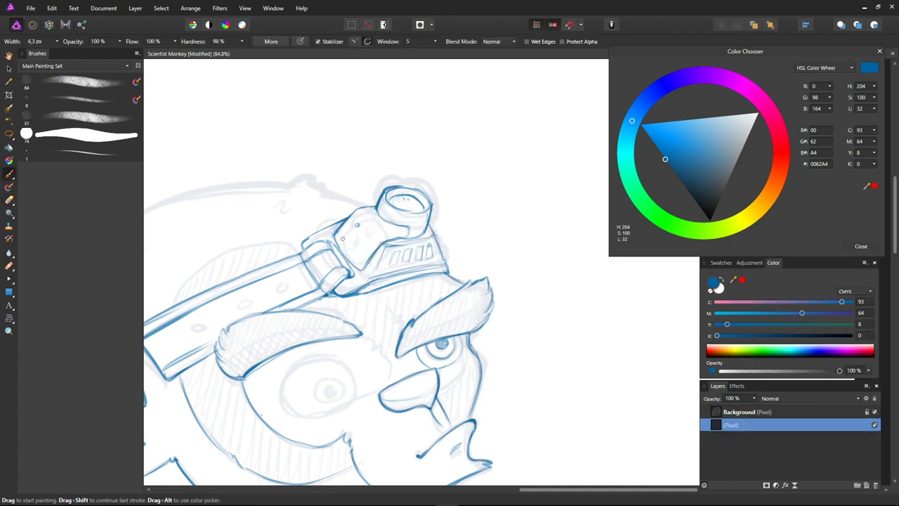
left_click_drag(342, 238, 354, 253)
Freehand-select the headlamp housing and paste a copy of it on the ink layer
scroll(336, 234, "down", 5)
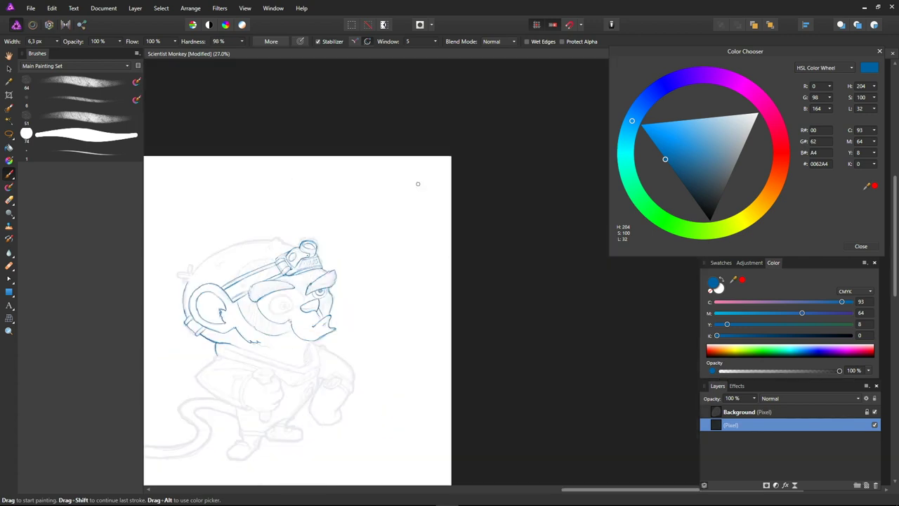
scroll(393, 211, "up", 4)
key("l")
left_click_drag(433, 199, 495, 183)
key("v")
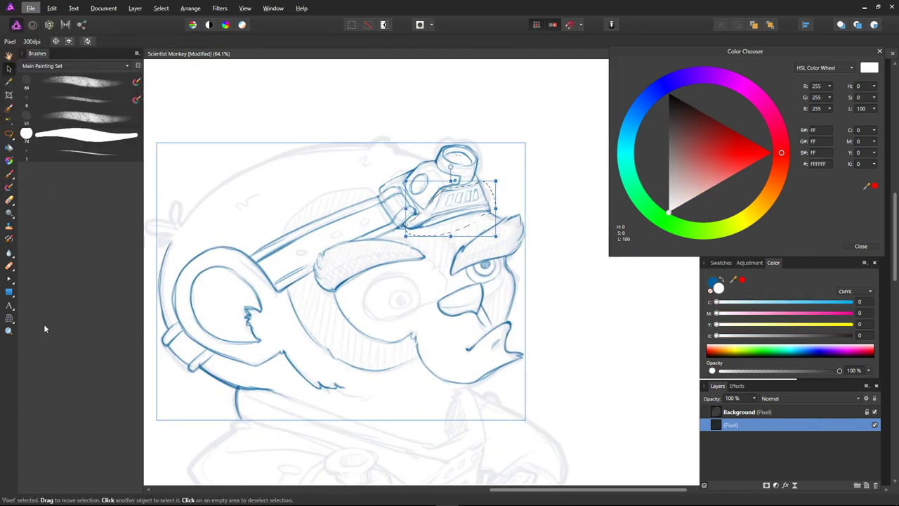
left_click(9, 318)
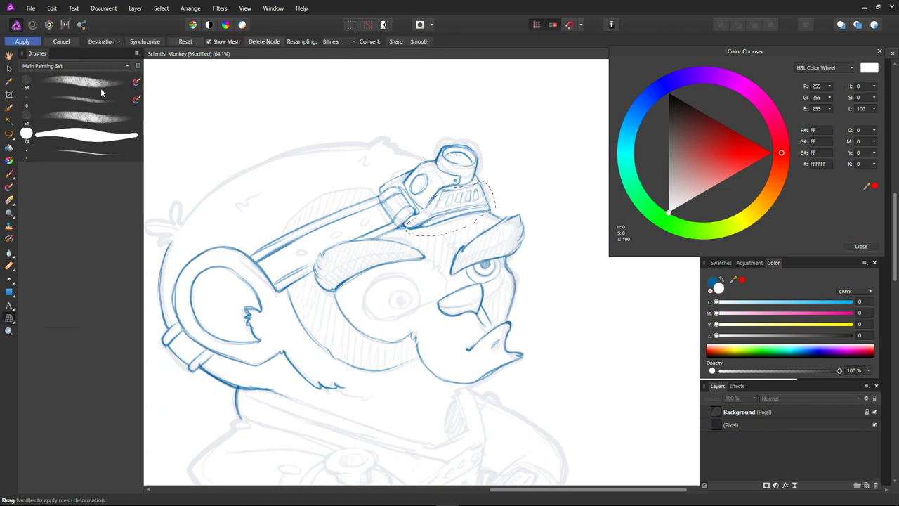
scroll(374, 221, "down", 3)
left_click(730, 425)
scroll(510, 184, "left", 3)
key("h")
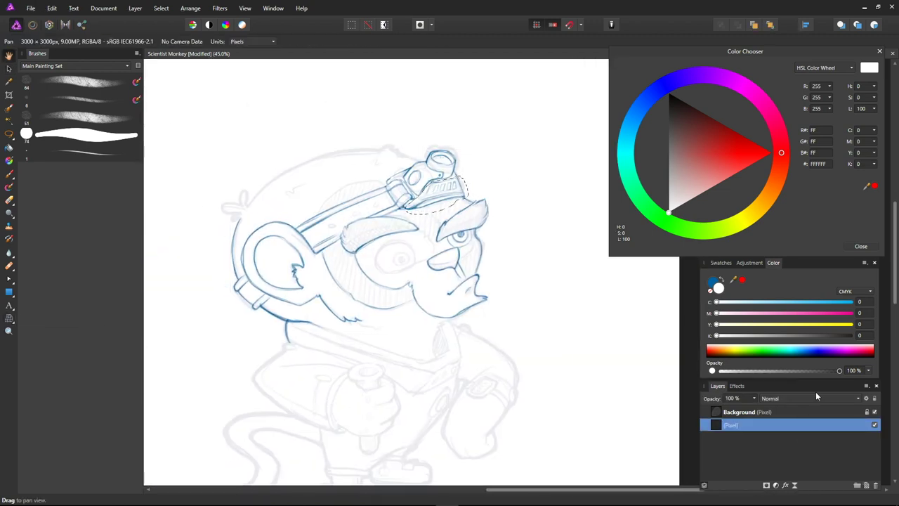
Mesh-warp the copy's top corners inward to follow the headband, apply, and merge down
left_click(52, 8)
left_click(16, 68)
left_click(51, 8)
left_click(9, 318)
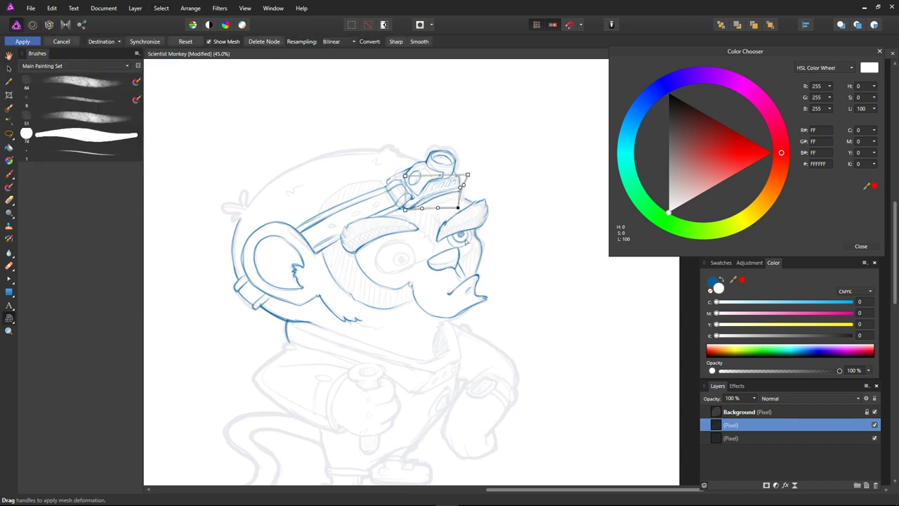
left_click_drag(404, 174, 409, 180)
left_click_drag(467, 174, 462, 178)
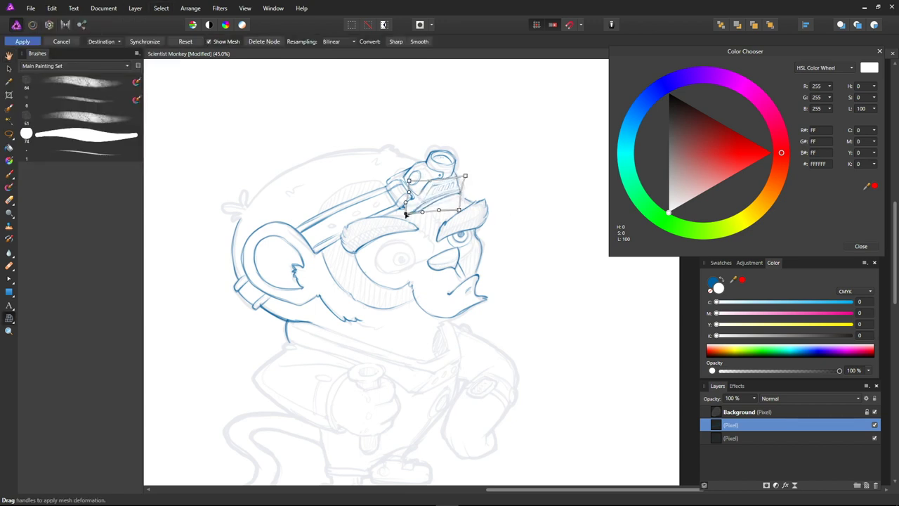
key("b")
key("ctrl+e")
Return to the blue brush and trace the top of the head in darker ink
key("x")
scroll(431, 219, "up", 3)
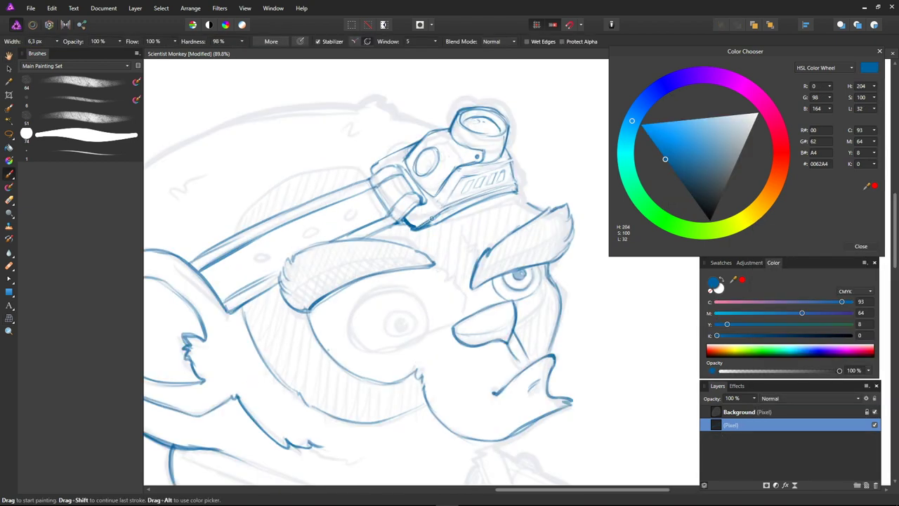
key("e")
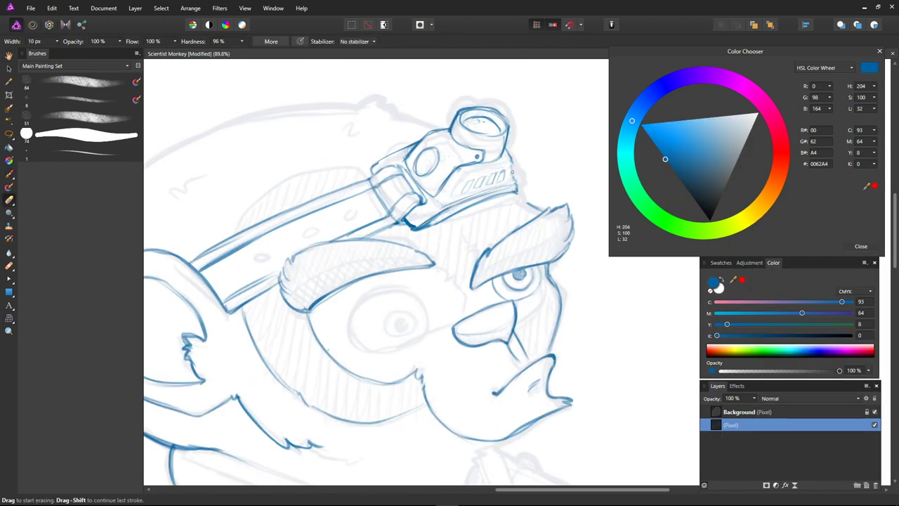
key("b")
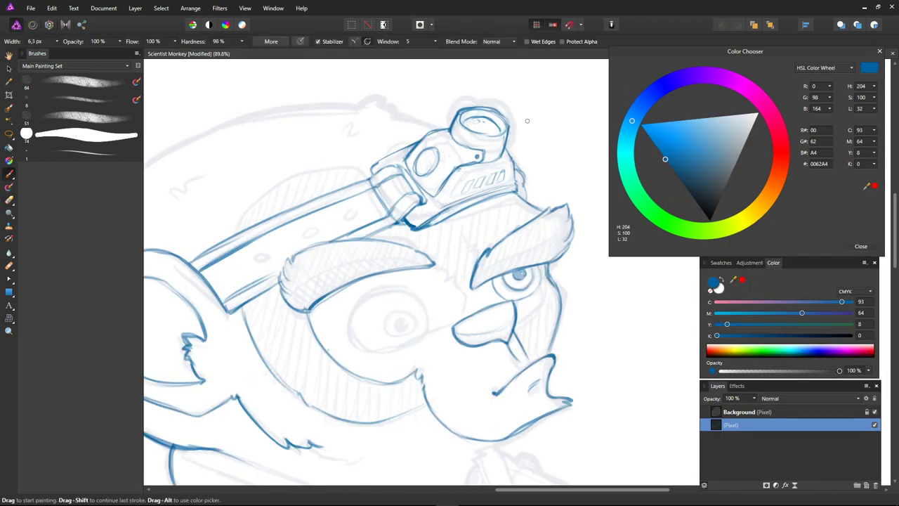
scroll(516, 276, "down", 2)
scroll(516, 276, "down", 2)
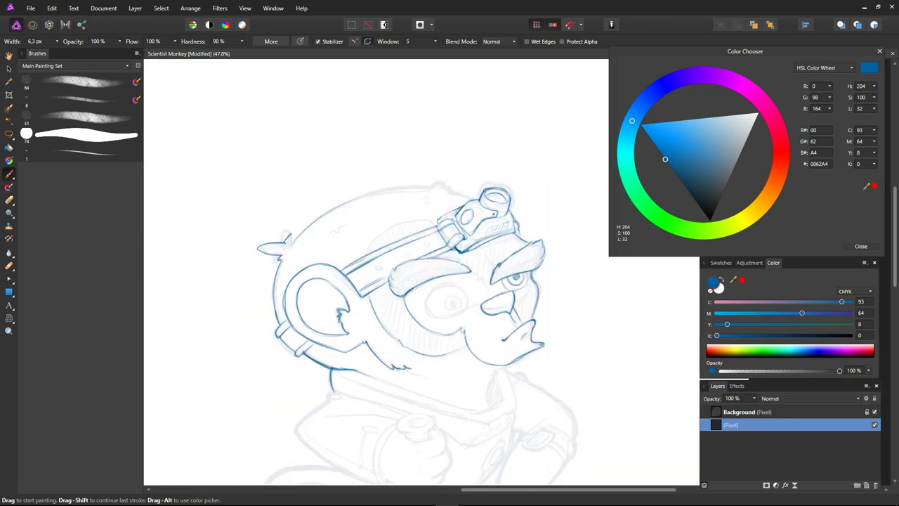
mouse_move(304, 243)
left_mouse_down()
mouse_move(411, 189)
mouse_move(460, 189)
mouse_move(389, 72)
left_mouse_up()
Ink the collar lines and right corner, and start the sleeve outline
left_click_drag(274, 239, 404, 278)
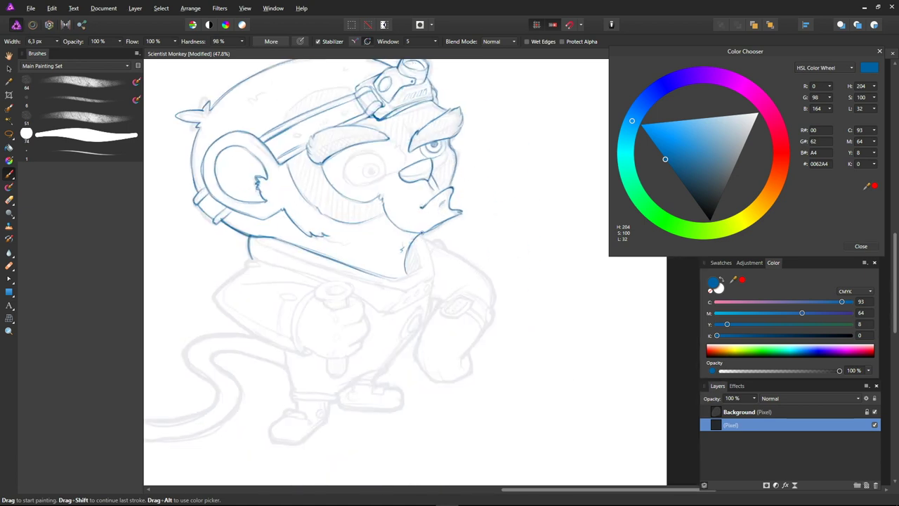
left_click_drag(421, 283, 434, 274)
left_click_drag(258, 243, 405, 288)
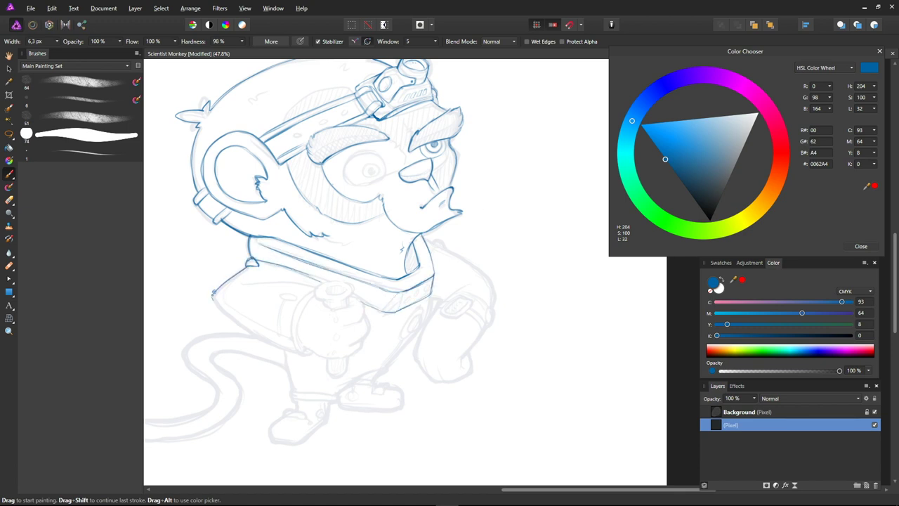
left_click_drag(213, 293, 301, 355)
scroll(258, 311, "up", 3)
mouse_move(380, 257)
left_mouse_down()
mouse_move(339, 397)
mouse_move(382, 272)
left_mouse_up()
key("ctrl+z")
Ink the sleeve cuff's inner curve, left edge and lower sleeve line
left_click_drag(339, 399, 383, 394)
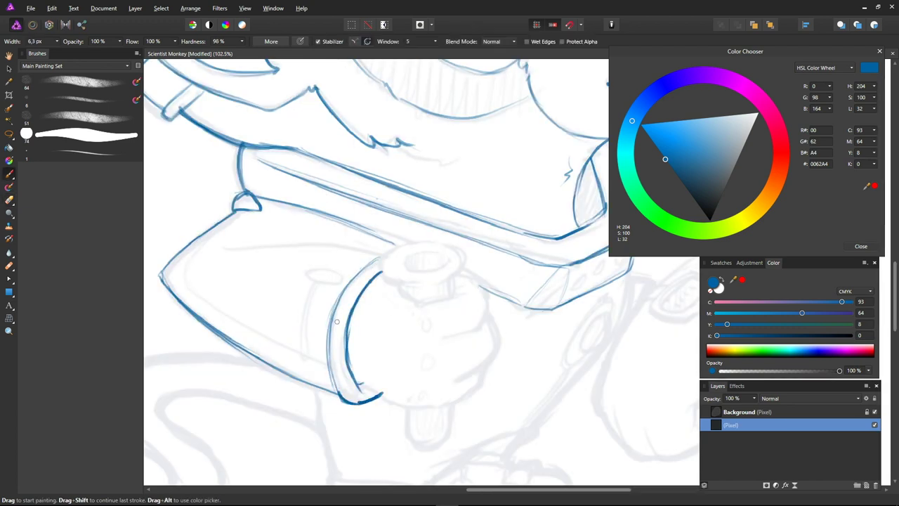
left_click_drag(336, 321, 330, 393)
left_click_drag(288, 349, 179, 266)
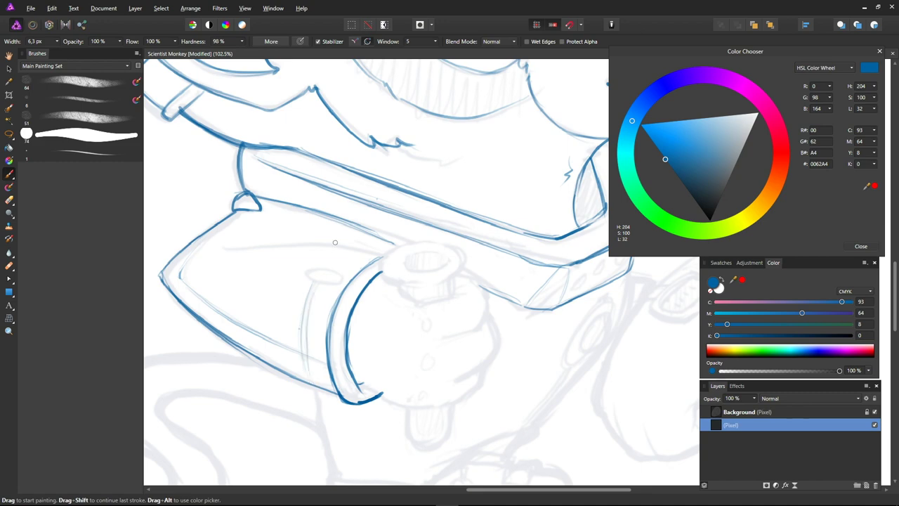
left_click_drag(312, 268, 335, 274)
scroll(336, 273, "down", 3)
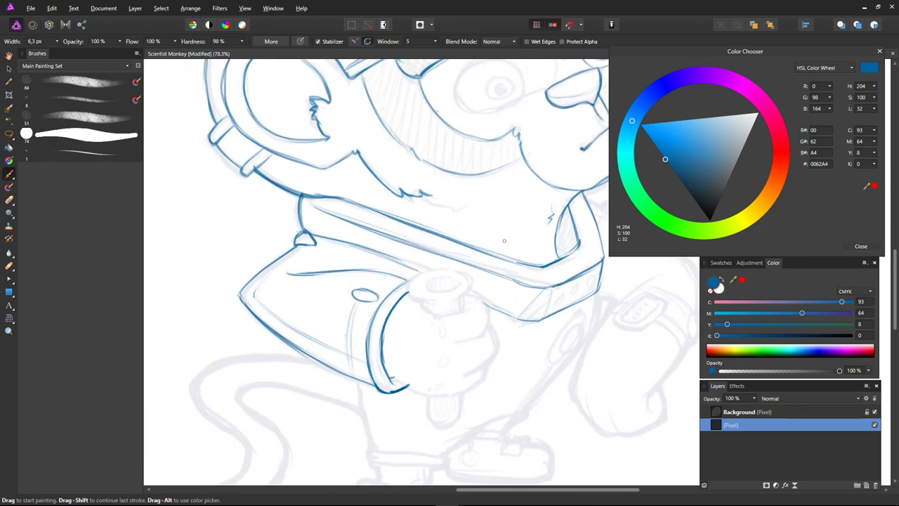
scroll(337, 295, "up", 2)
scroll(345, 333, "up", 1)
Outline the fist and the test tube's top, sides and inner ellipse
mouse_move(345, 333)
left_mouse_down()
mouse_move(393, 352)
mouse_move(439, 319)
mouse_move(450, 267)
mouse_move(425, 225)
left_mouse_up()
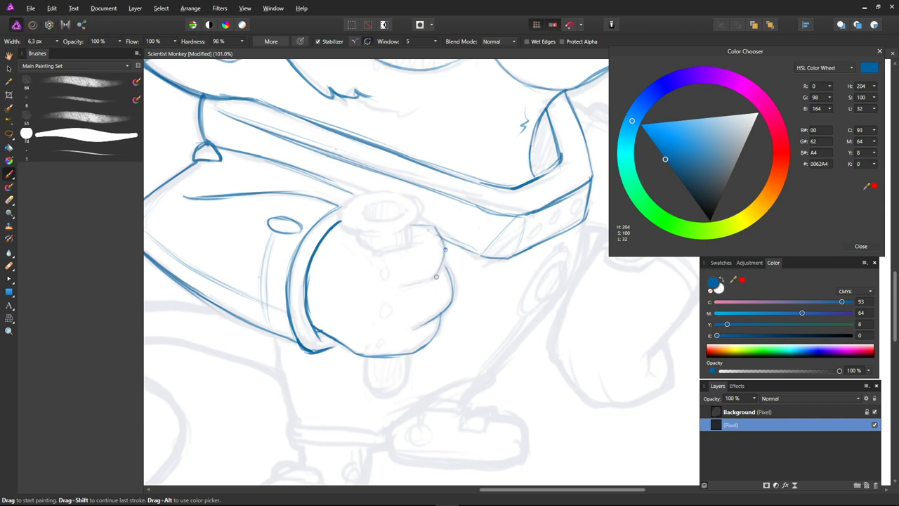
mouse_move(444, 280)
left_mouse_down()
mouse_move(424, 229)
mouse_move(410, 246)
left_mouse_up()
mouse_move(365, 215)
left_mouse_down()
mouse_move(425, 208)
mouse_move(404, 229)
left_mouse_up()
left_click_drag(358, 204, 355, 235)
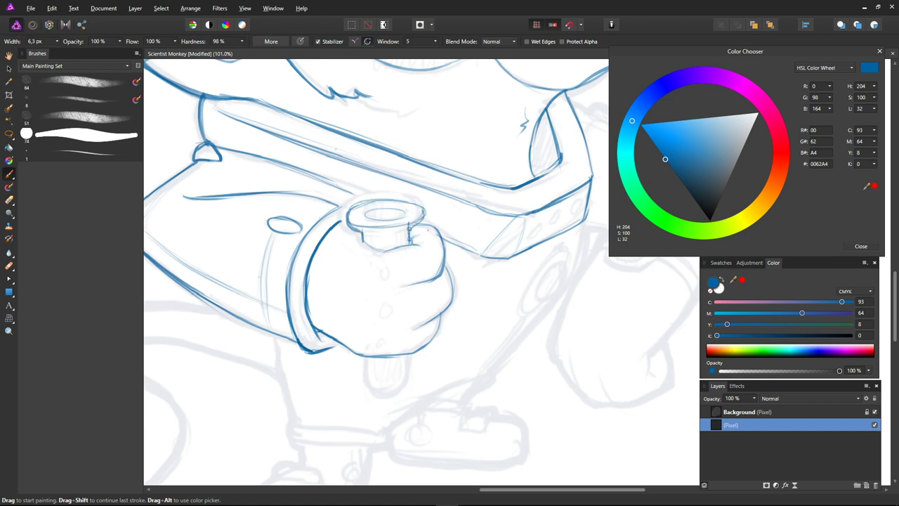
left_click_drag(421, 210, 415, 239)
key("ctrl+z")
key("ctrl+z")
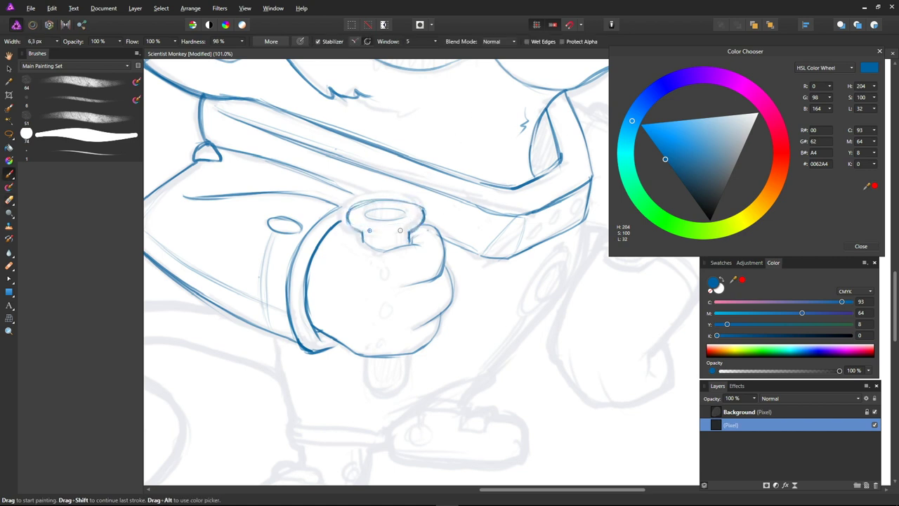
left_click_drag(365, 216, 401, 215)
Draw two bubbles above the test tube and ink the tube's bottom
left_click_drag(397, 166, 396, 167)
left_click_drag(369, 123, 367, 125)
scroll(369, 134, "up", 1)
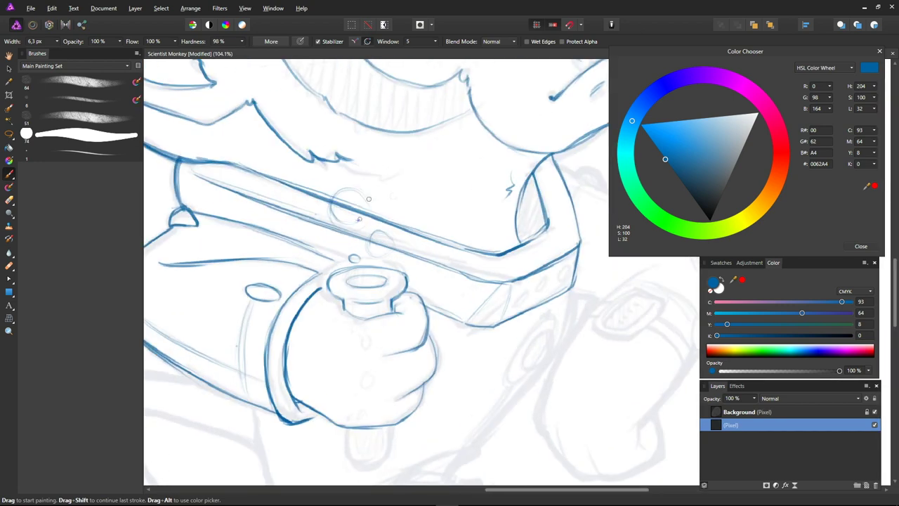
scroll(397, 197, "down", 2)
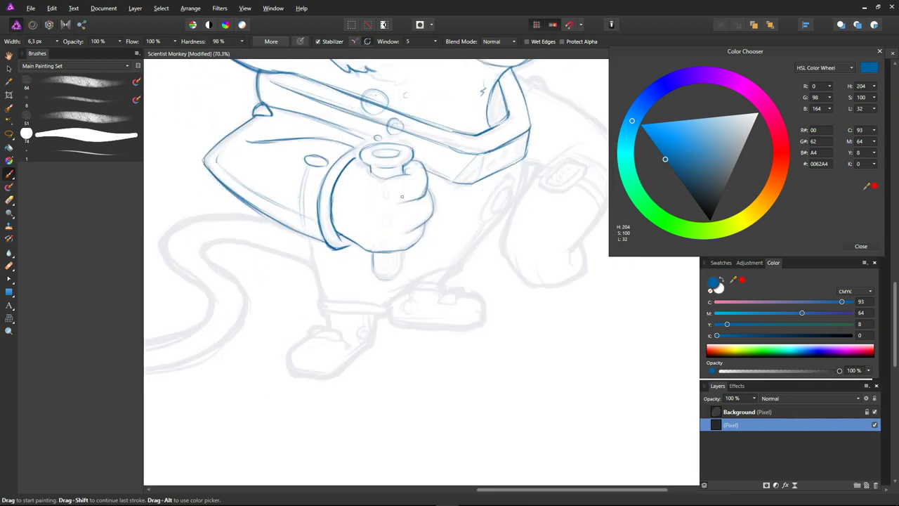
left_click_drag(402, 251, 398, 265)
scroll(383, 259, "down", 1)
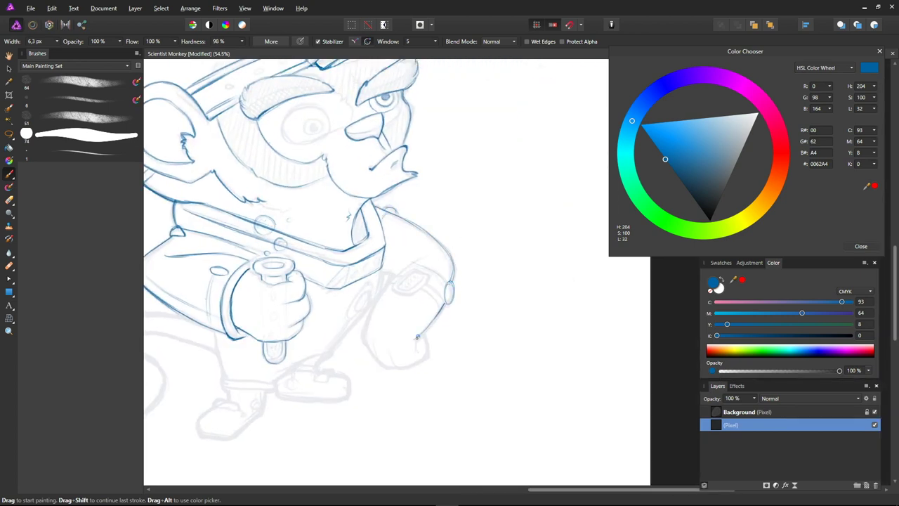
Ink the other forearm's edge and darken the watch strap lines
left_click_drag(372, 309, 398, 277)
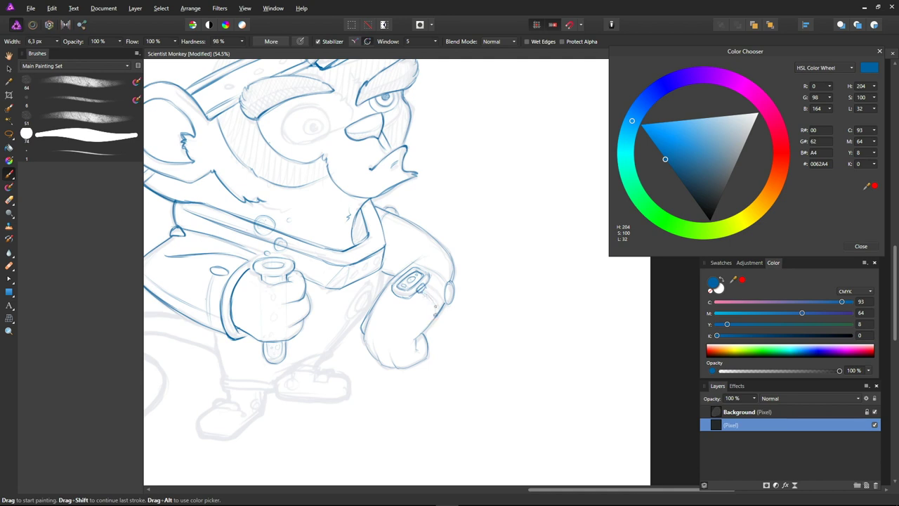
scroll(387, 281, "up", 3)
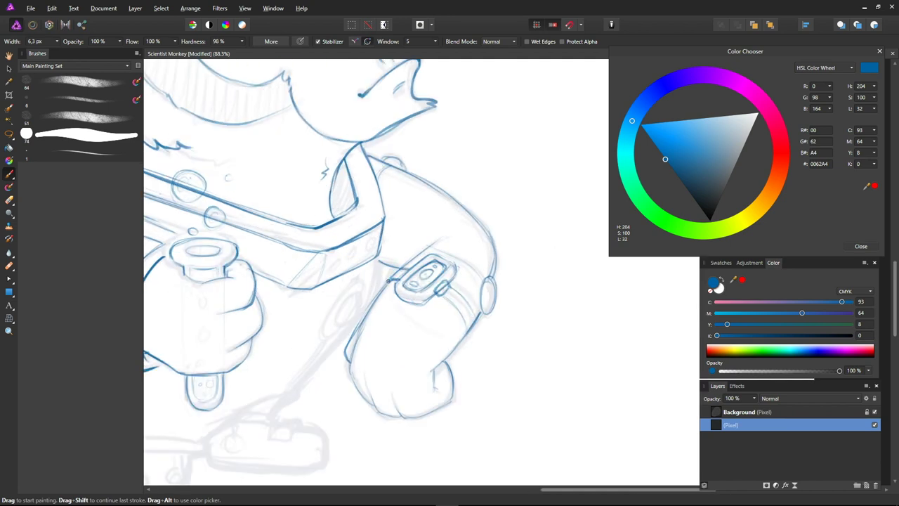
mouse_move(468, 307)
left_mouse_down()
mouse_move(437, 288)
mouse_move(398, 303)
left_mouse_up()
key("e")
key("b")
mouse_move(456, 262)
left_mouse_down()
mouse_move(451, 279)
mouse_move(431, 263)
left_mouse_up()
scroll(340, 317, "down", 2)
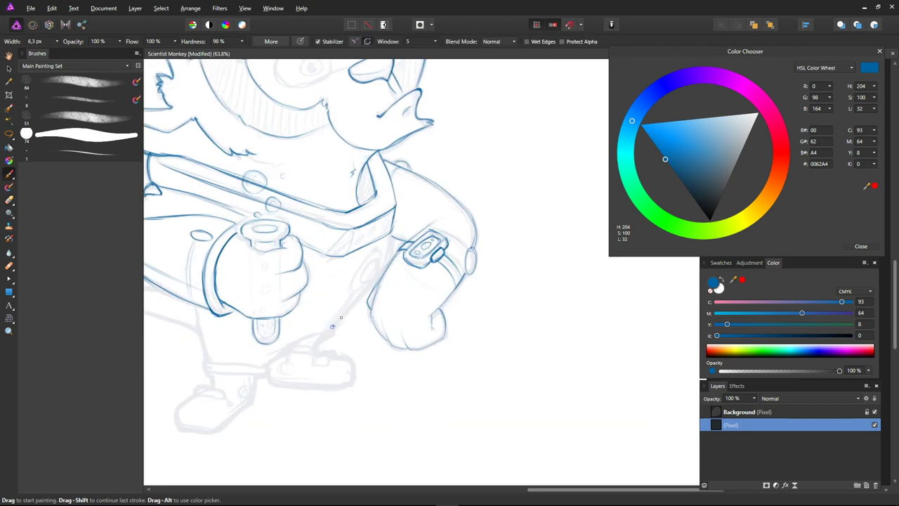
Ink the forearm and belt edges and the shoe's bottom edge
mouse_move(381, 249)
left_mouse_down()
mouse_move(341, 323)
mouse_move(359, 288)
left_mouse_up()
left_click_drag(389, 233, 393, 217)
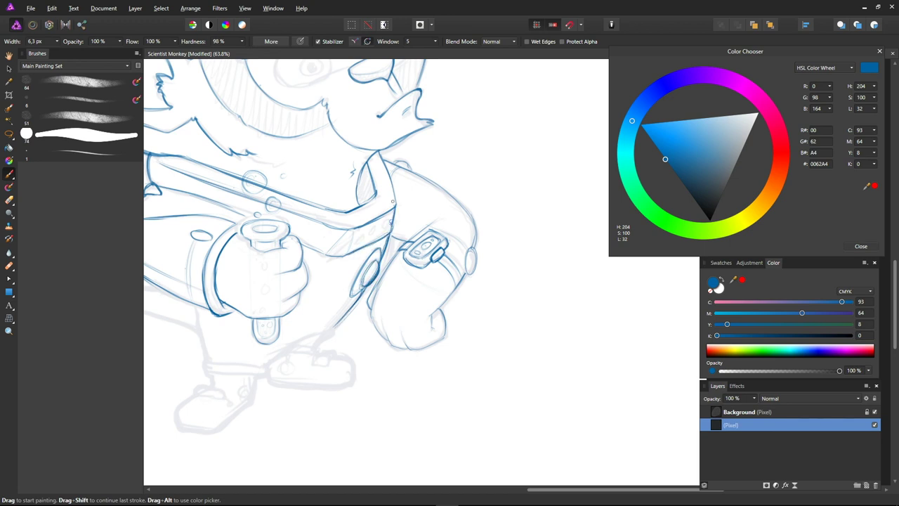
left_click_drag(450, 239, 411, 281)
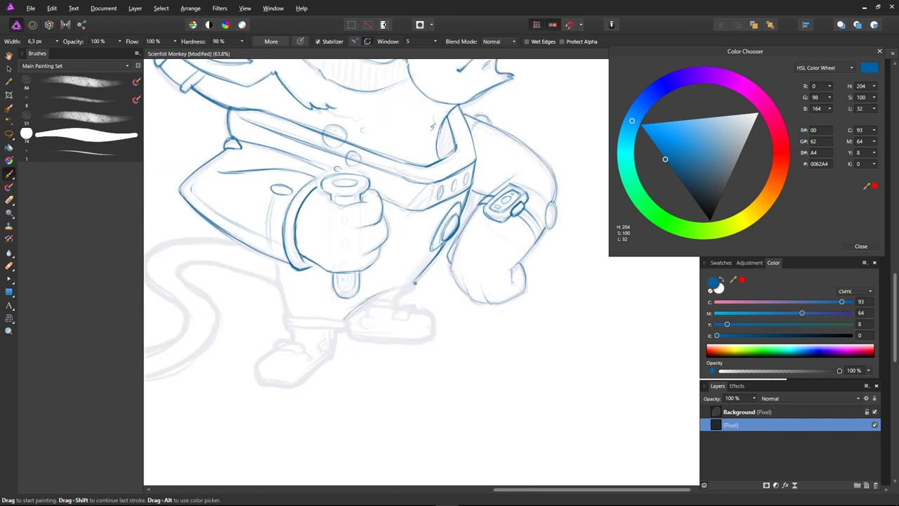
left_click_drag(347, 330, 433, 332)
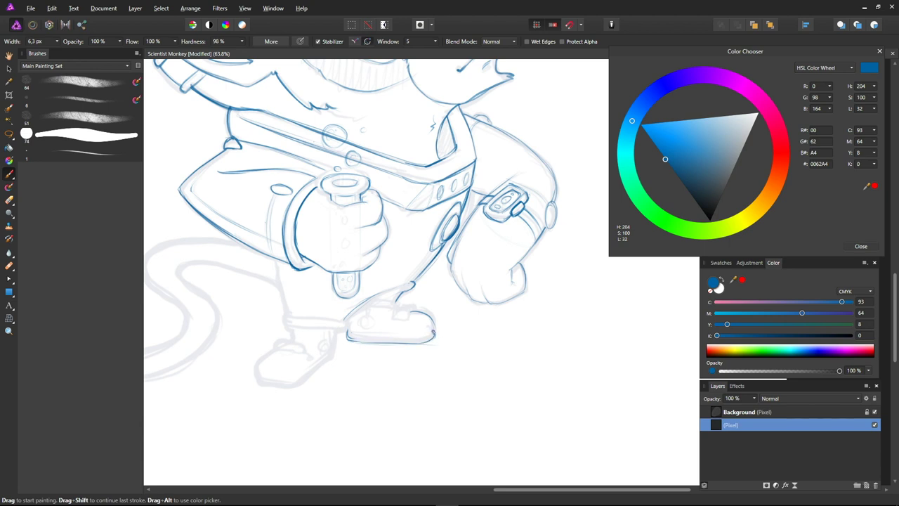
left_click_drag(346, 336, 430, 334)
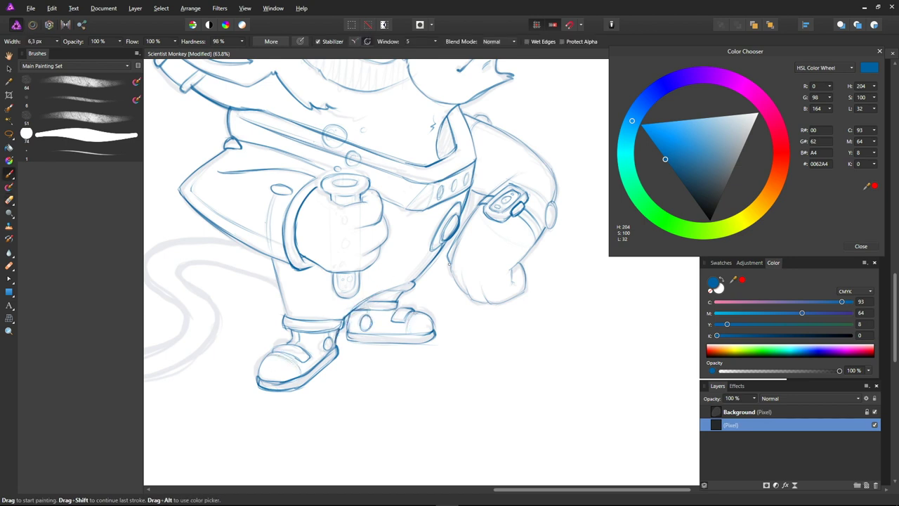
Ink the curling tail's tip loop and lower edge
scroll(343, 243, "down", 3)
scroll(379, 272, "up", 4)
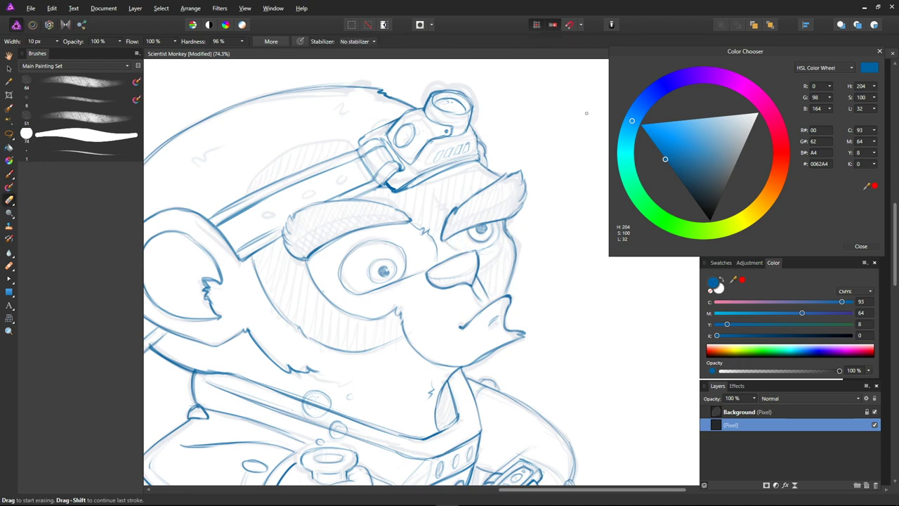
scroll(491, 264, "up", 2)
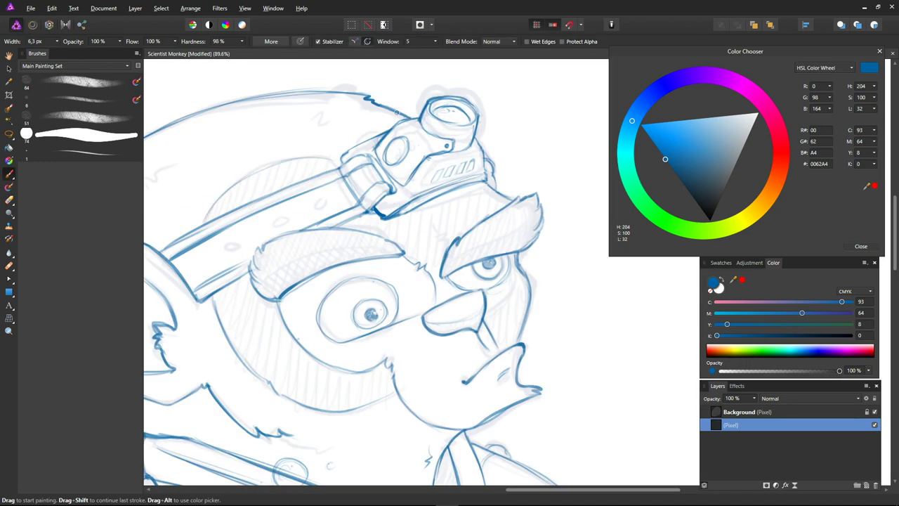
scroll(489, 246, "down", 2)
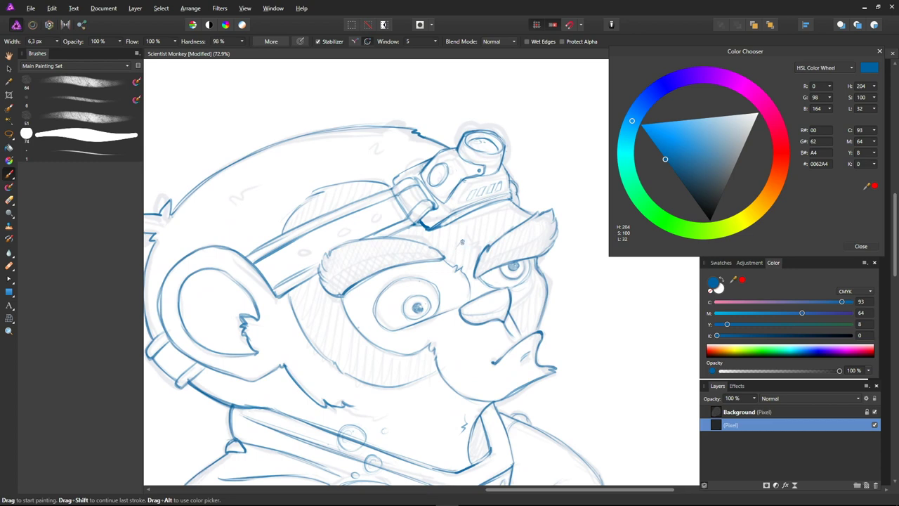
key("ctrl+0")
scroll(396, 271, "up", 2)
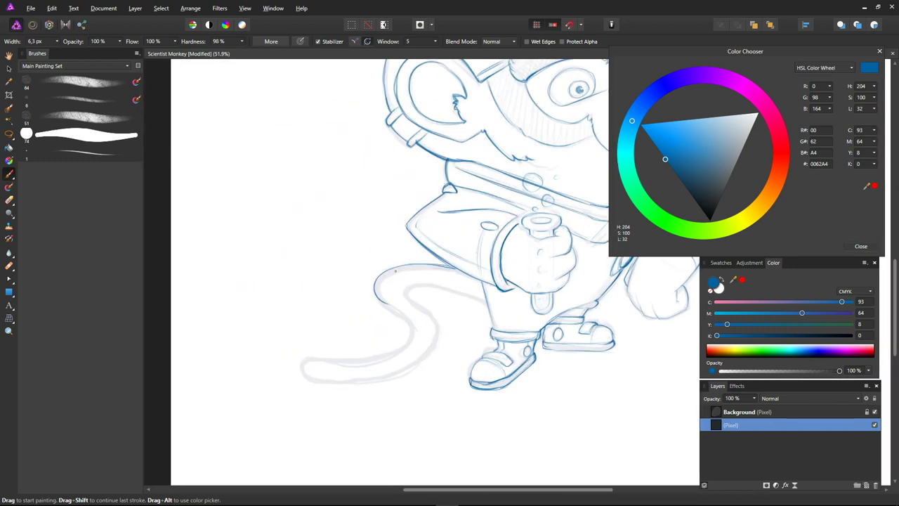
left_click_drag(306, 358, 433, 330)
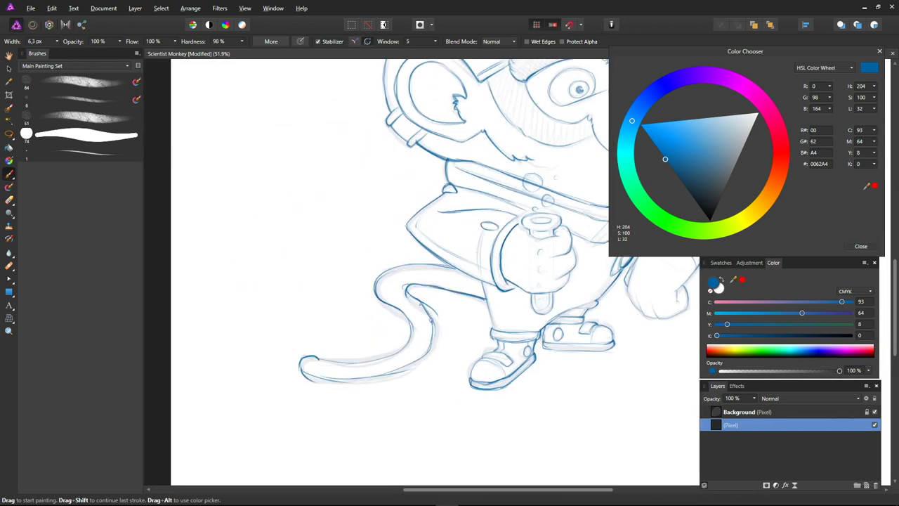
Undo the last short tail stroke and centre the monkey's head in view
key("ctrl+z")
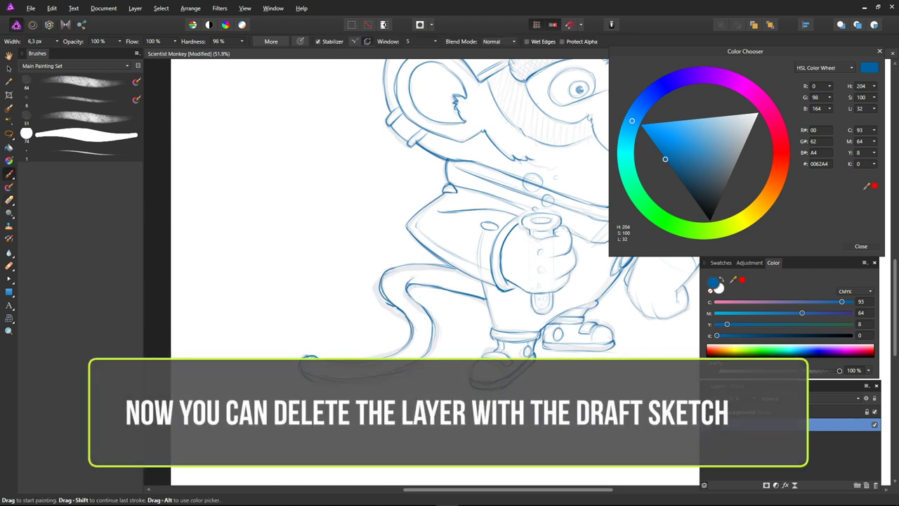
key("e")
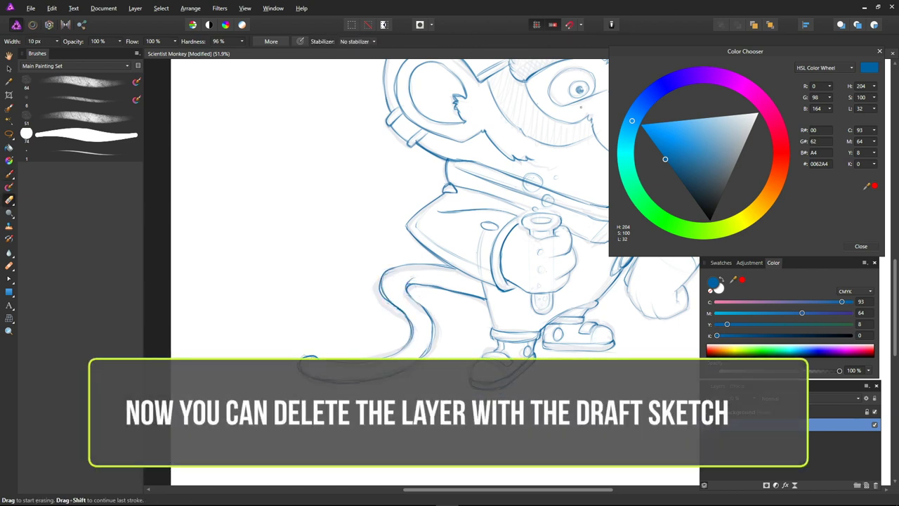
key("b")
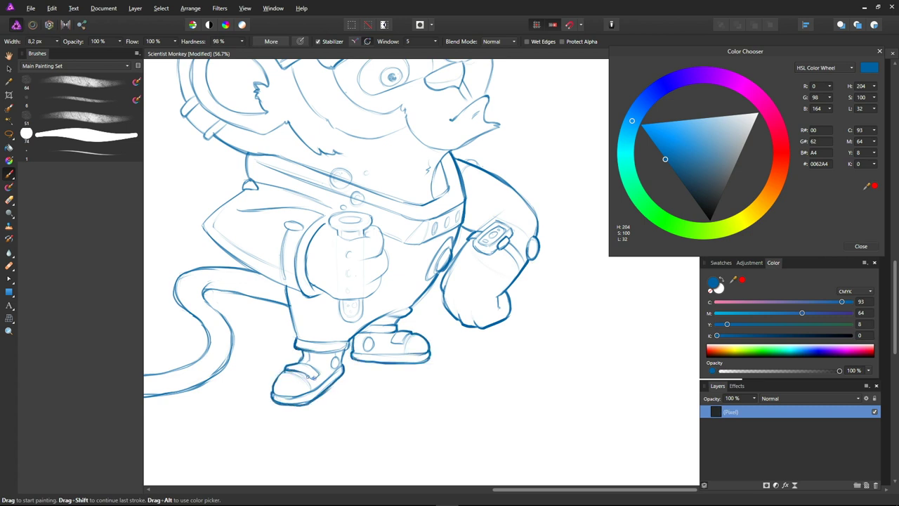
left_click_drag(316, 294, 418, 277)
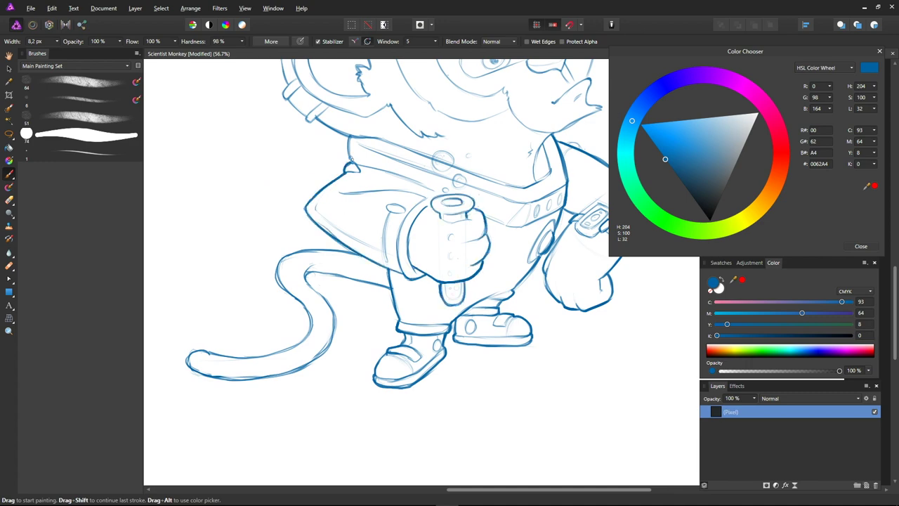
left_click_drag(422, 211, 375, 332)
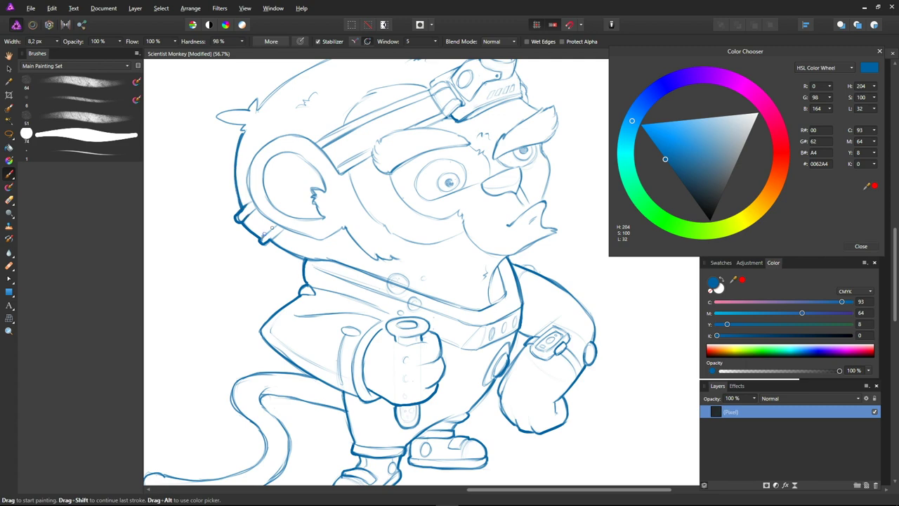
left_click_drag(277, 157, 350, 241)
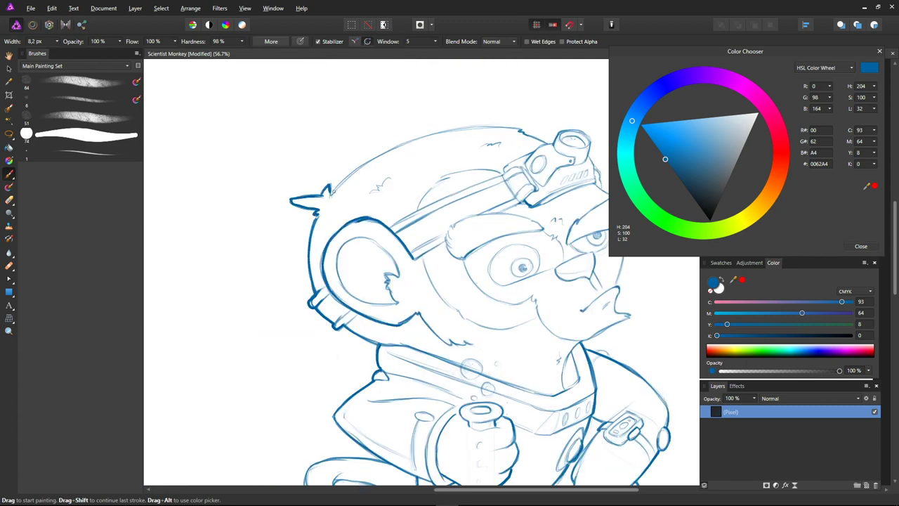
Ink the top of the monkey's head, then check the face and tail tip
left_click_drag(330, 189, 587, 117)
left_click_drag(615, 182, 405, 184)
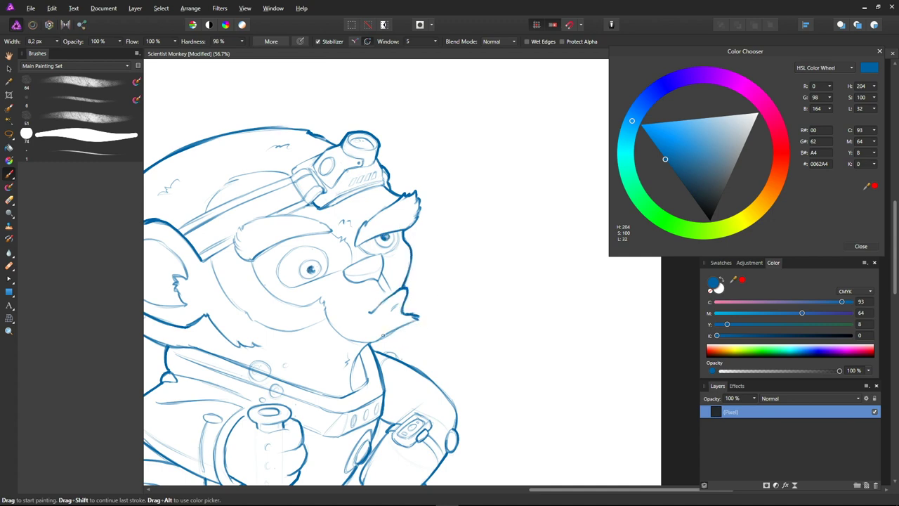
scroll(393, 281, "down", 1)
scroll(421, 234, "down", 1)
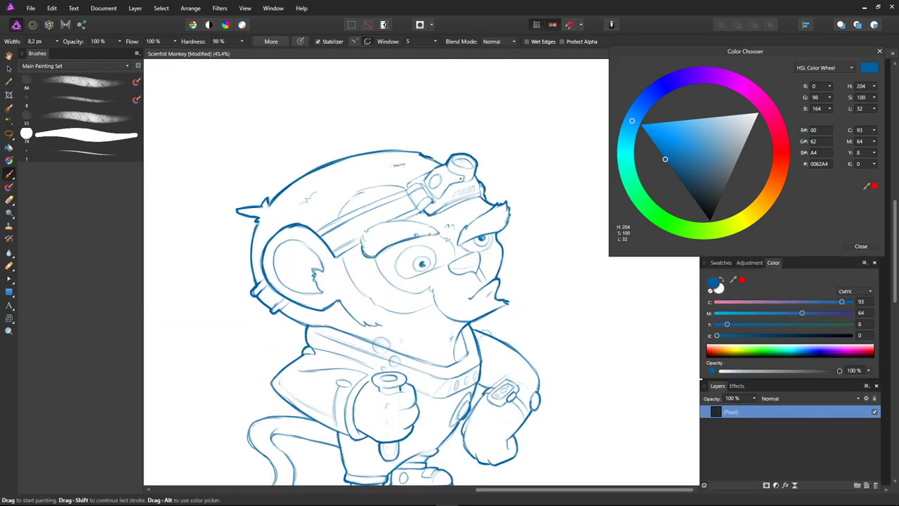
left_click_drag(448, 151, 392, 72)
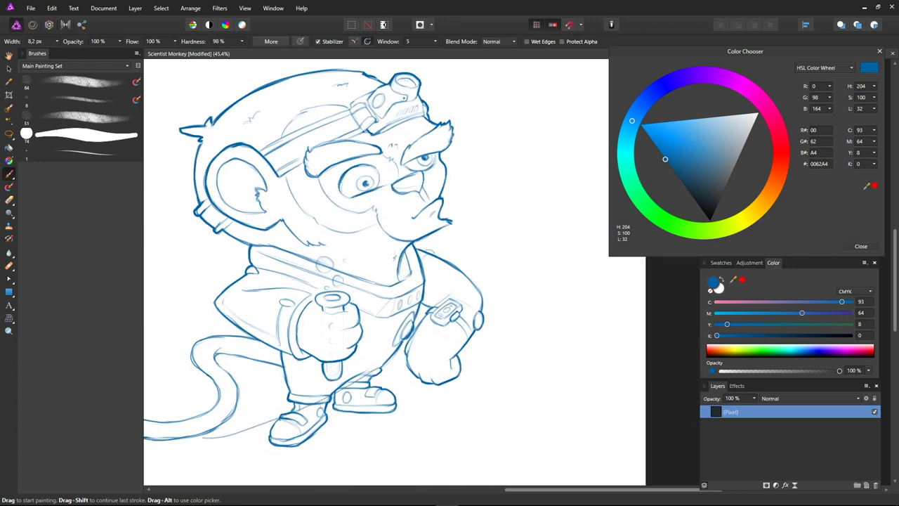
left_click_drag(204, 414, 394, 340)
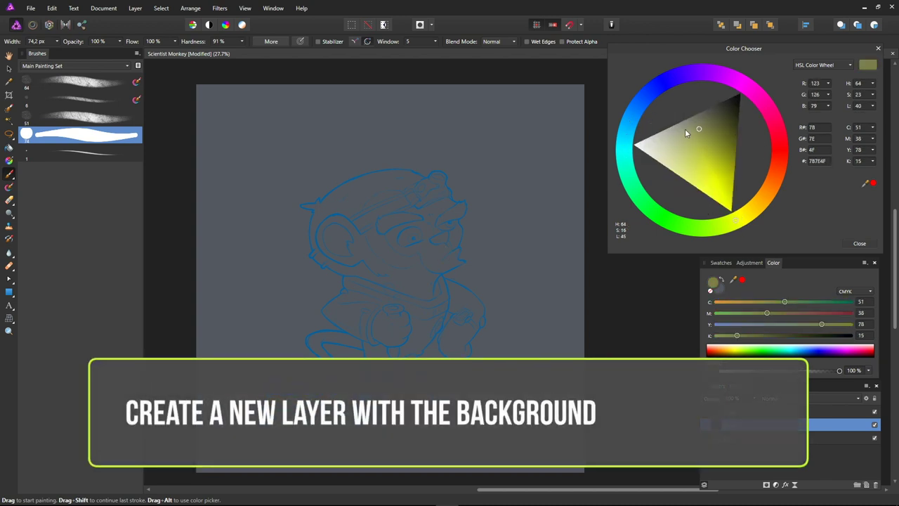
Paint dark fill along the tail, arm and lower body
left_click_drag(639, 143, 629, 121)
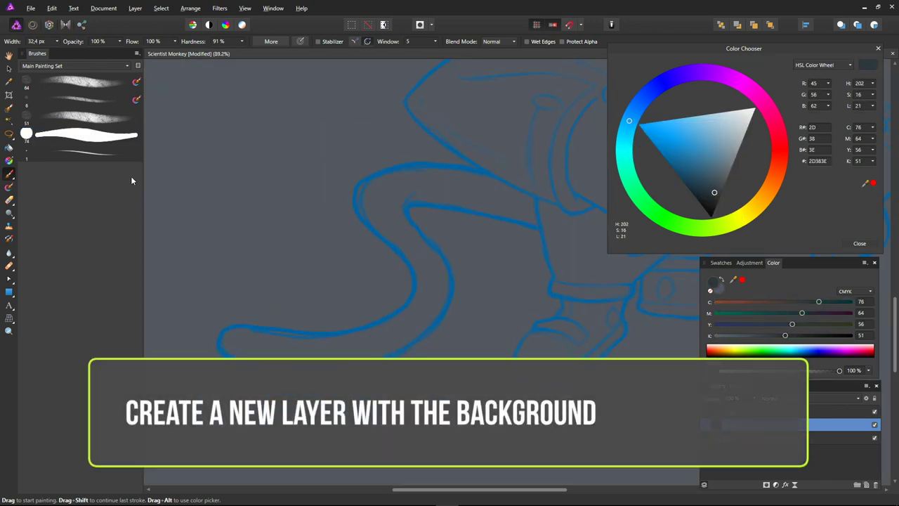
left_click_drag(221, 338, 365, 342)
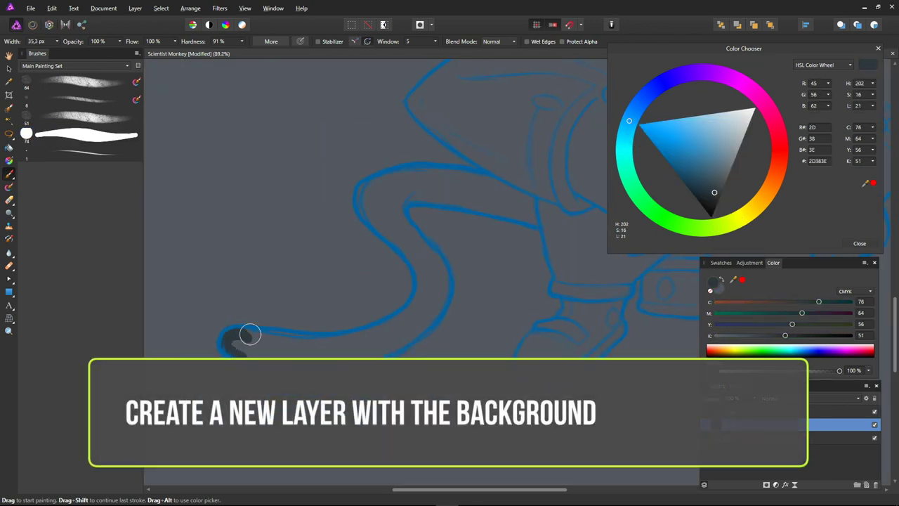
mouse_move(310, 361)
left_mouse_down()
mouse_move(419, 317)
mouse_move(424, 282)
left_mouse_up()
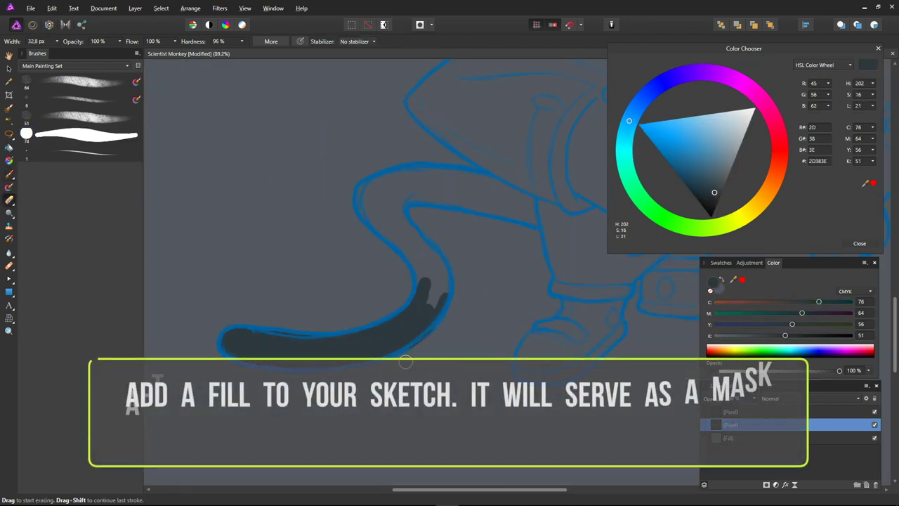
mouse_move(376, 190)
left_mouse_down()
mouse_move(369, 211)
mouse_move(431, 267)
mouse_move(361, 201)
mouse_move(570, 222)
left_mouse_up()
scroll(352, 207, "right", 5)
mouse_move(351, 206)
left_mouse_down()
mouse_move(381, 325)
mouse_move(365, 324)
mouse_move(347, 354)
mouse_move(377, 341)
mouse_move(431, 269)
mouse_move(388, 247)
mouse_move(453, 281)
mouse_move(562, 295)
mouse_move(541, 268)
mouse_move(506, 251)
mouse_move(520, 257)
mouse_move(544, 193)
left_mouse_up()
Fill the hand and upper arm dark, erasing paint beyond the arm outline
key("e")
key("b")
left_click_drag(509, 231, 351, 257)
mouse_move(337, 231)
left_mouse_down()
mouse_move(445, 176)
mouse_move(380, 241)
mouse_move(371, 203)
mouse_move(457, 110)
mouse_move(424, 186)
mouse_move(461, 181)
mouse_move(476, 276)
mouse_move(527, 257)
mouse_move(482, 233)
mouse_move(576, 156)
mouse_move(563, 143)
left_mouse_up()
mouse_move(323, 126)
left_mouse_down()
mouse_move(335, 130)
mouse_move(337, 147)
mouse_move(387, 162)
mouse_move(425, 260)
left_mouse_up()
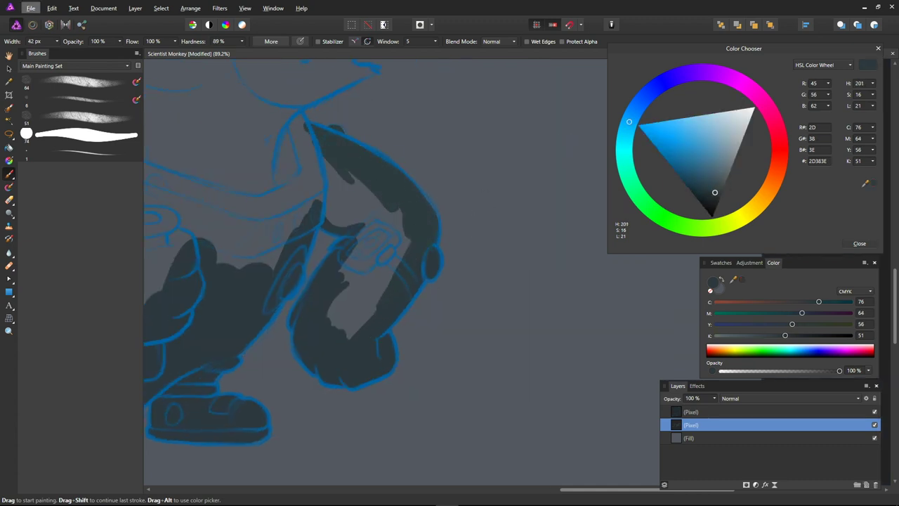
key("e")
left_click_drag(341, 181, 421, 224)
key("b")
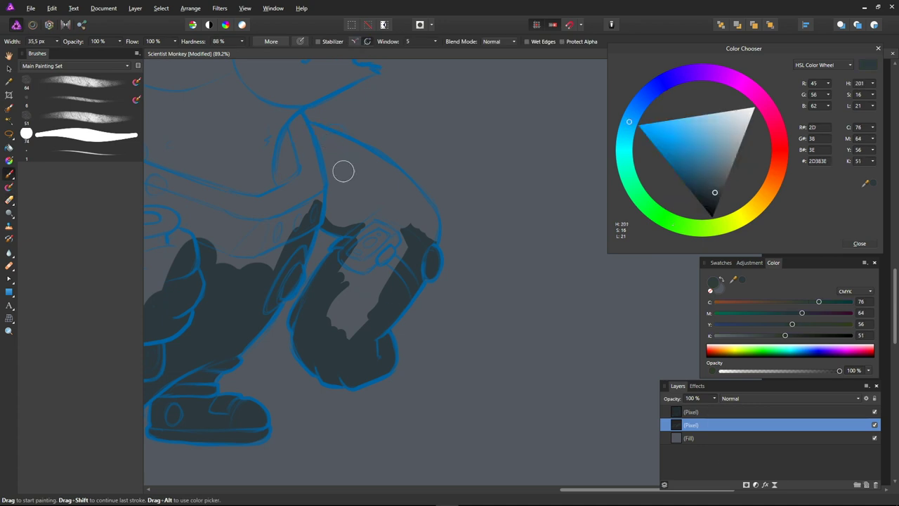
mouse_move(341, 171)
left_mouse_down()
mouse_move(351, 217)
mouse_move(337, 130)
mouse_move(379, 161)
mouse_move(345, 344)
mouse_move(401, 203)
left_mouse_up()
Fill the chin and snout dark up to their outlines with a smaller brush
scroll(445, 222, "up", 2)
left_click_drag(445, 222, 391, 243)
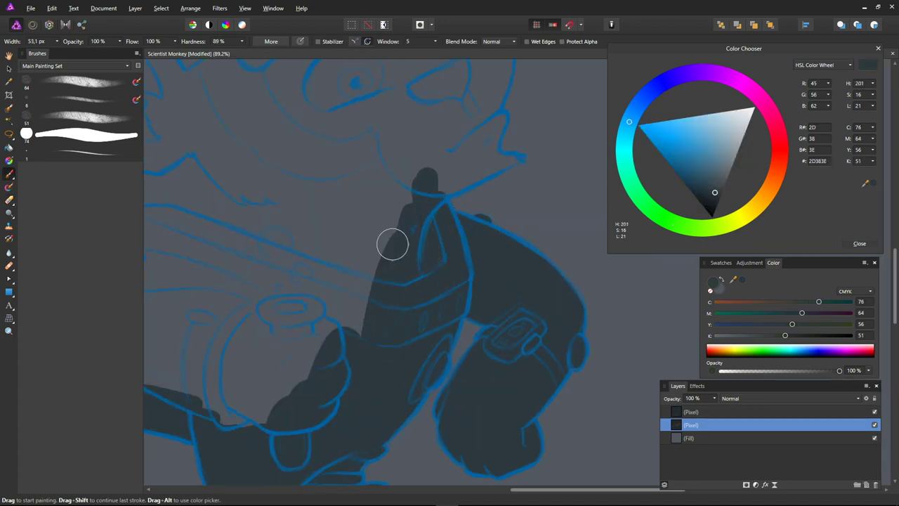
scroll(421, 238, "down", 2)
mouse_move(457, 237)
left_mouse_down()
mouse_move(447, 247)
mouse_move(441, 105)
mouse_move(395, 243)
mouse_move(407, 181)
left_mouse_up()
scroll(445, 184, "up", 2)
key("bracketleft")
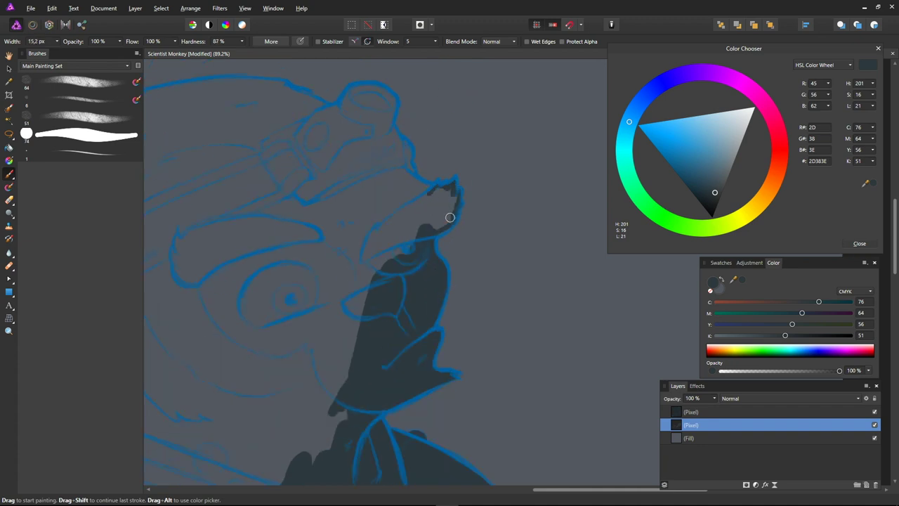
left_click_drag(449, 217, 424, 205)
key("bracketright")
mouse_move(401, 139)
left_mouse_down()
mouse_move(412, 187)
mouse_move(391, 99)
mouse_move(283, 84)
mouse_move(308, 101)
left_mouse_up()
Cover the top and right side of the head, forehead band and left face dark
scroll(207, 192, "up", 1)
scroll(207, 192, "left", 4)
key("bracketright")
left_click_drag(154, 238, 197, 199)
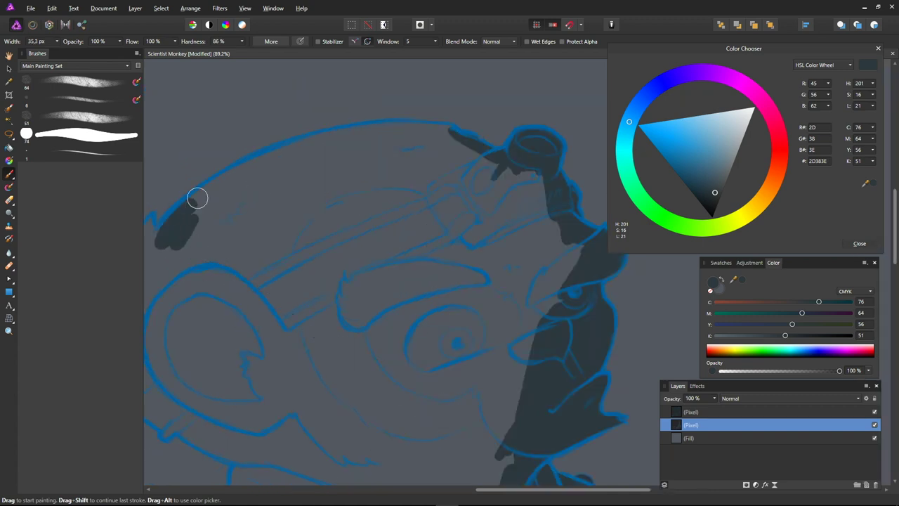
left_click_drag(221, 248, 447, 134)
mouse_move(184, 205)
left_mouse_down()
mouse_move(377, 141)
mouse_move(518, 181)
mouse_move(514, 208)
mouse_move(280, 176)
left_mouse_up()
scroll(281, 175, "left", 4)
key("bracketleft")
mouse_move(309, 203)
left_mouse_down()
mouse_move(361, 197)
mouse_move(347, 227)
mouse_move(366, 244)
left_mouse_up()
Paint the ear base and arm dark and cover the remaining light patches on the face
scroll(348, 337, "down", 5)
scroll(348, 337, "right", 3)
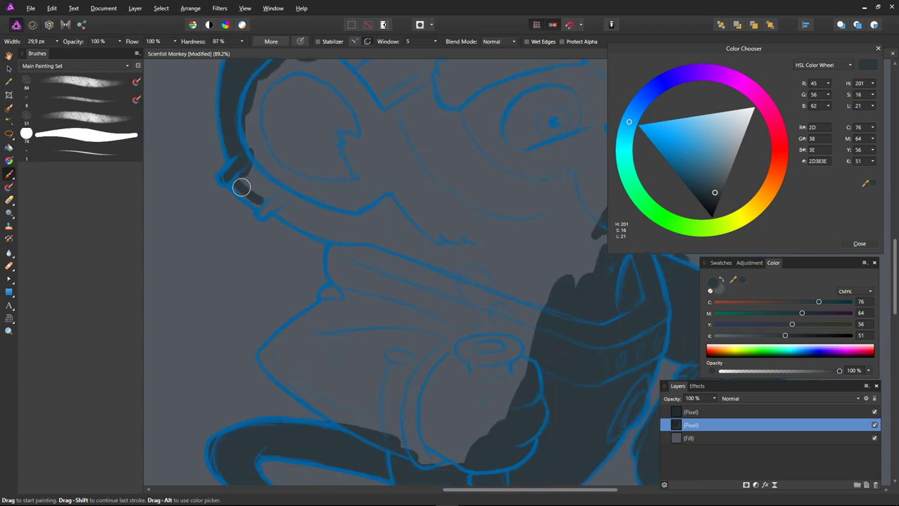
mouse_move(241, 187)
left_mouse_down()
mouse_move(249, 175)
mouse_move(261, 210)
mouse_move(292, 200)
mouse_move(327, 290)
mouse_move(363, 287)
left_mouse_up()
scroll(363, 287, "down", 3)
scroll(363, 288, "right", 2)
left_click_drag(299, 325, 249, 259)
key("bracketright")
key("bracketright")
key("bracketright")
scroll(295, 263, "down", 3)
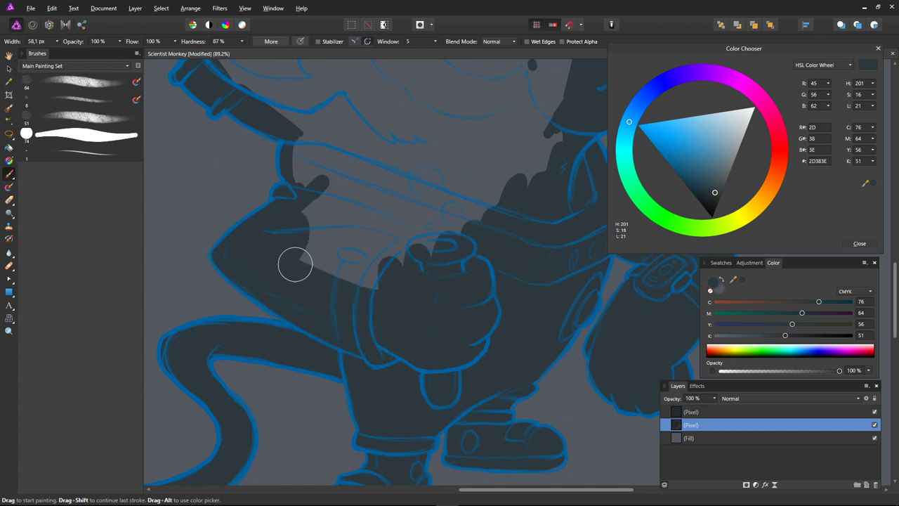
scroll(451, 204, "down", 3)
key("bracketright")
key("bracketright")
key("bracketright")
mouse_move(451, 205)
left_mouse_down()
mouse_move(393, 333)
mouse_move(283, 245)
left_mouse_up()
scroll(427, 300, "down", 3)
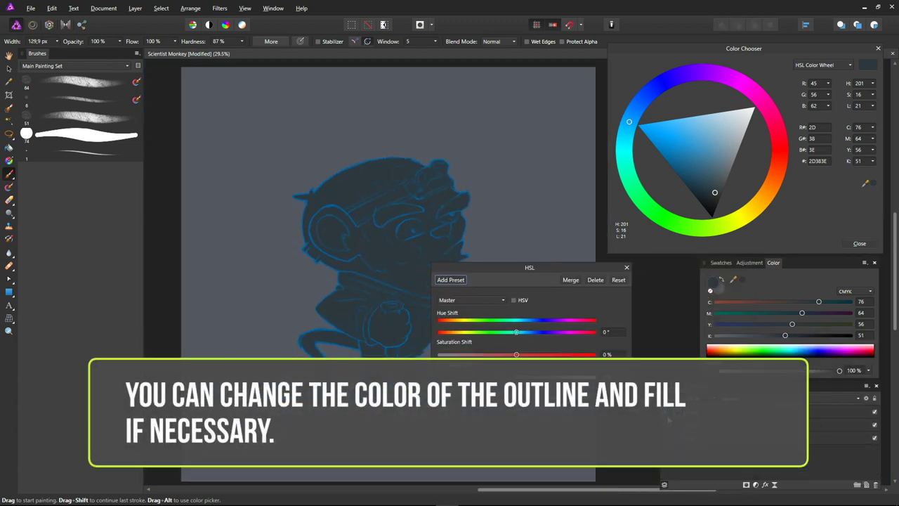
Shift the outline and silhouette fill to a saturated crimson with HSL Shift adjustments
left_click_drag(605, 340, 560, 341)
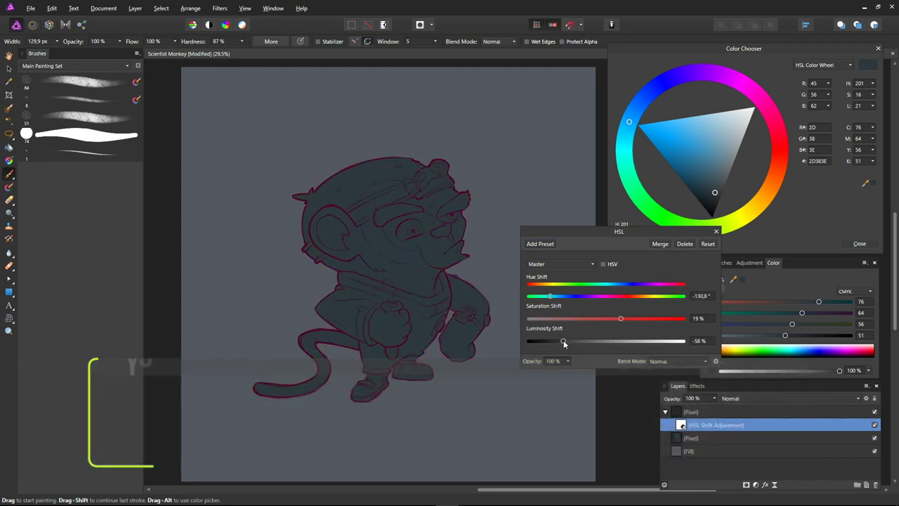
left_click(754, 484)
left_click(692, 282)
left_click_drag(606, 318, 696, 318)
left_click_drag(605, 296, 545, 296)
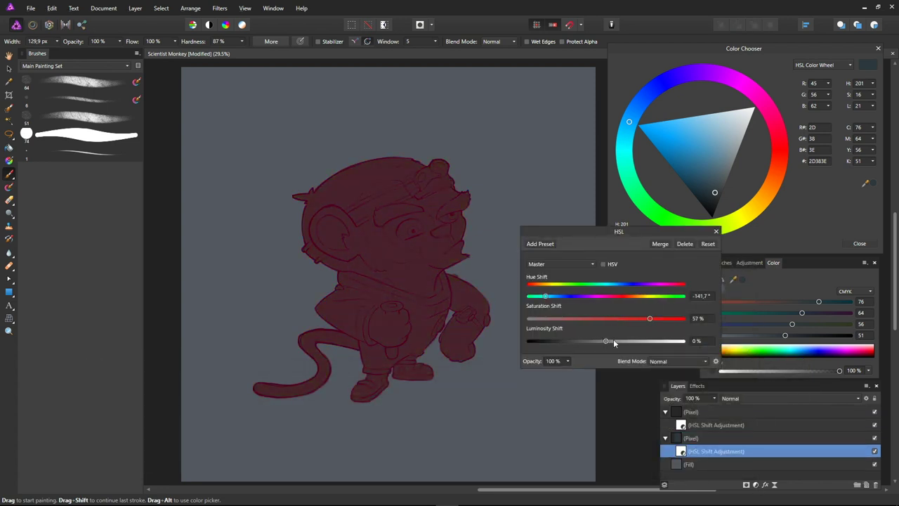
left_click_drag(696, 318, 679, 321)
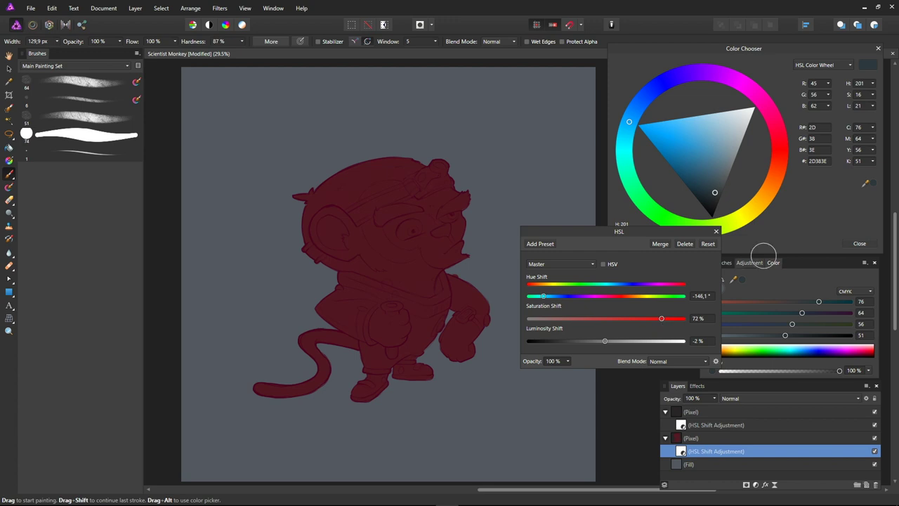
left_click(716, 231)
Merge each HSL adjustment down into the outline and fill layers
left_click(803, 438)
right_click(823, 441)
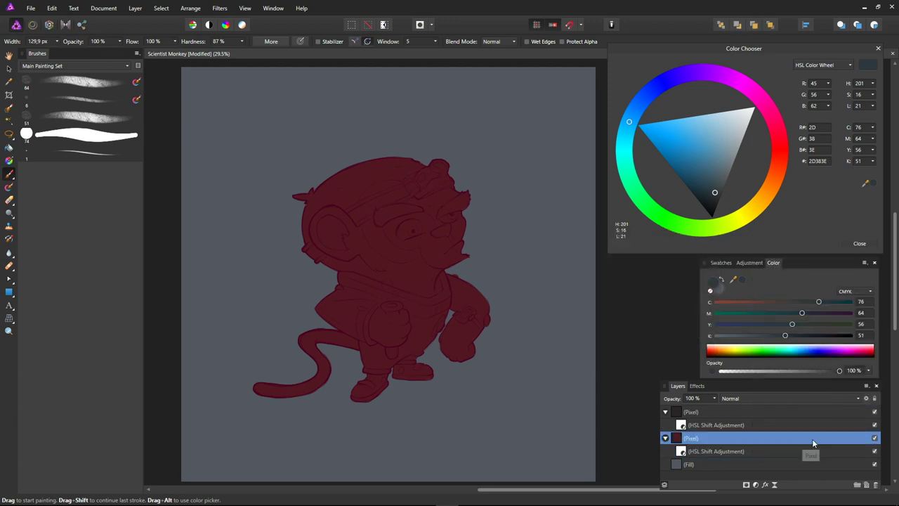
right_click(787, 416)
left_click(772, 388)
right_click(788, 416)
left_click(772, 388)
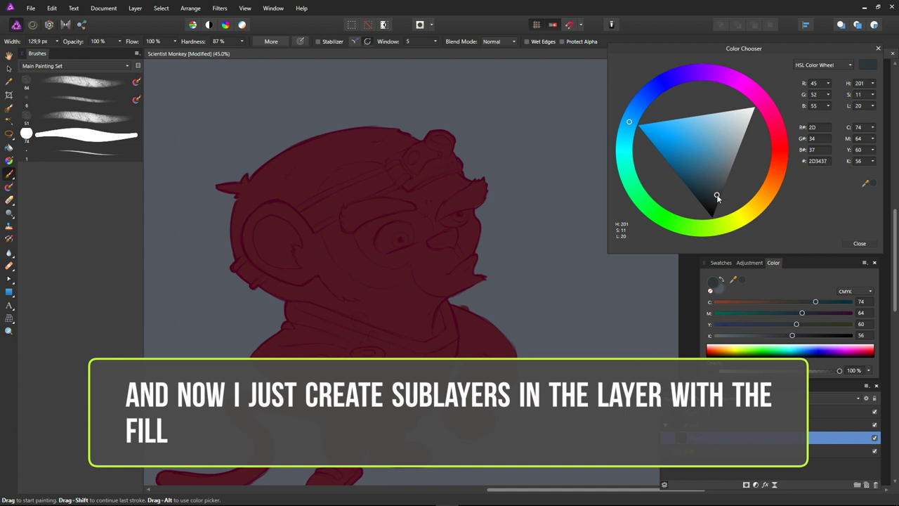
Choose a dark magenta and paint the head, hair and collar edge
left_click_drag(727, 216, 759, 99)
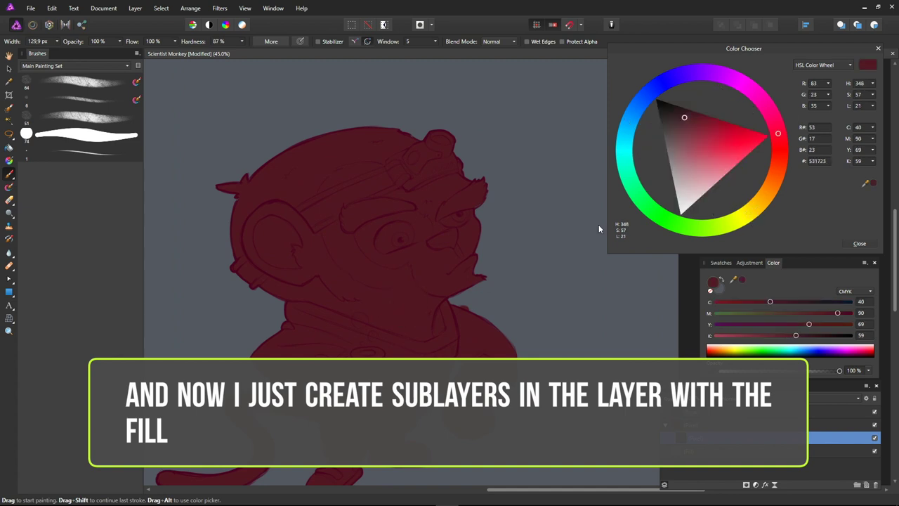
left_click(658, 127)
mouse_move(382, 137)
left_mouse_down()
mouse_move(267, 191)
mouse_move(482, 257)
mouse_move(267, 267)
left_mouse_up()
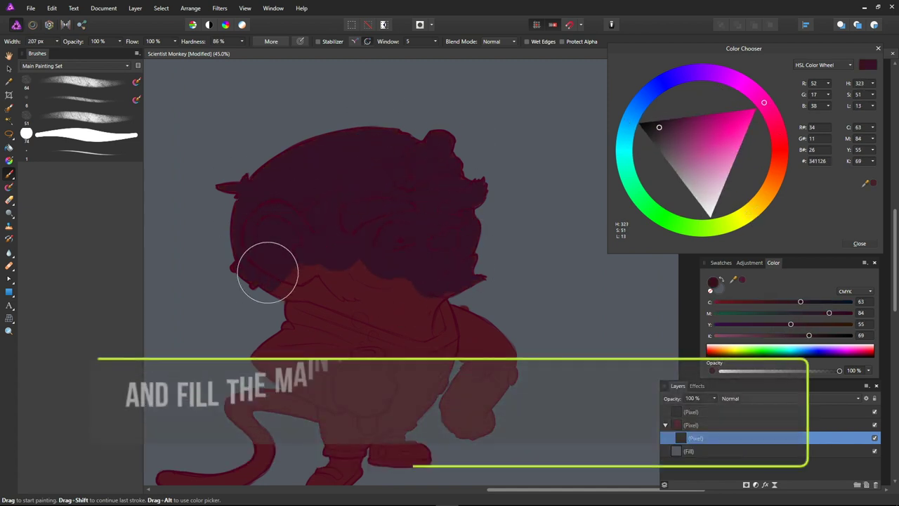
mouse_move(410, 288)
left_mouse_down()
mouse_move(282, 293)
mouse_move(368, 305)
left_mouse_up()
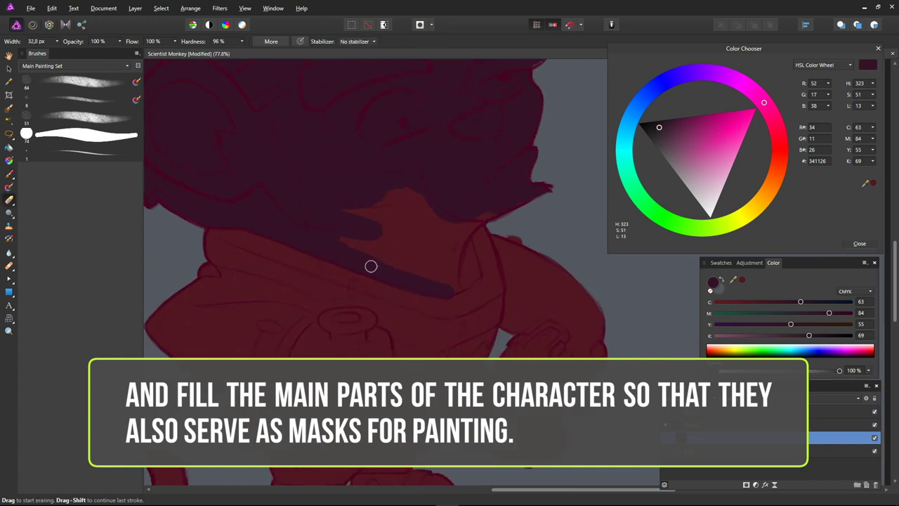
key("b")
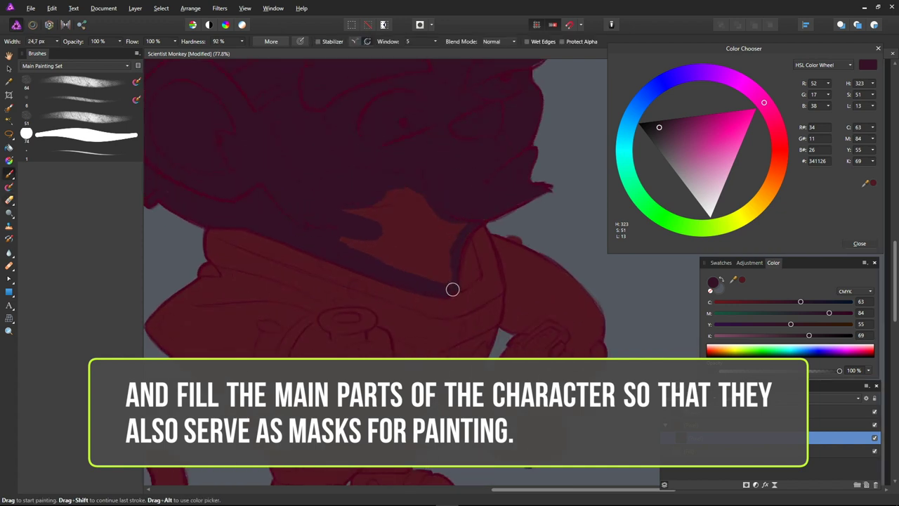
mouse_move(452, 289)
left_mouse_down()
mouse_move(452, 260)
mouse_move(437, 267)
left_mouse_up()
With a larger brush, paint the hand, fist and tail dark magenta
key("]")
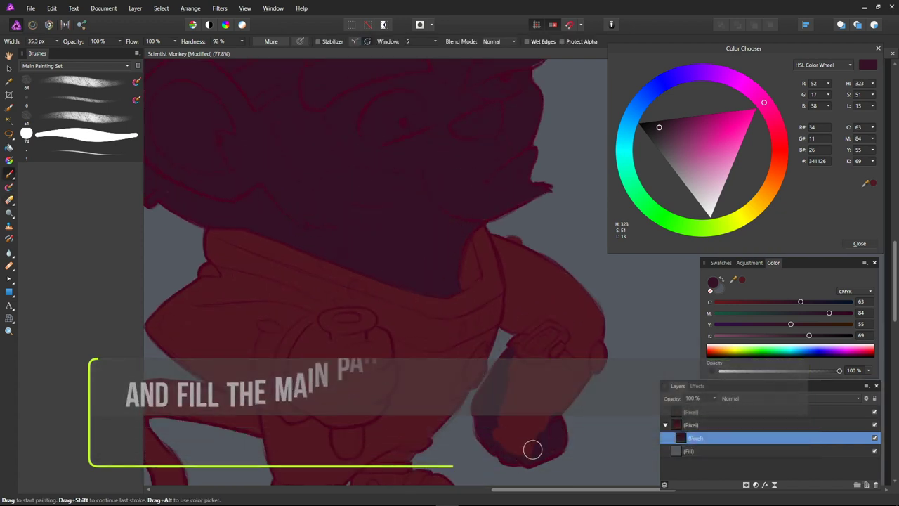
left_click_drag(567, 371, 510, 389)
scroll(512, 246, "up", 4)
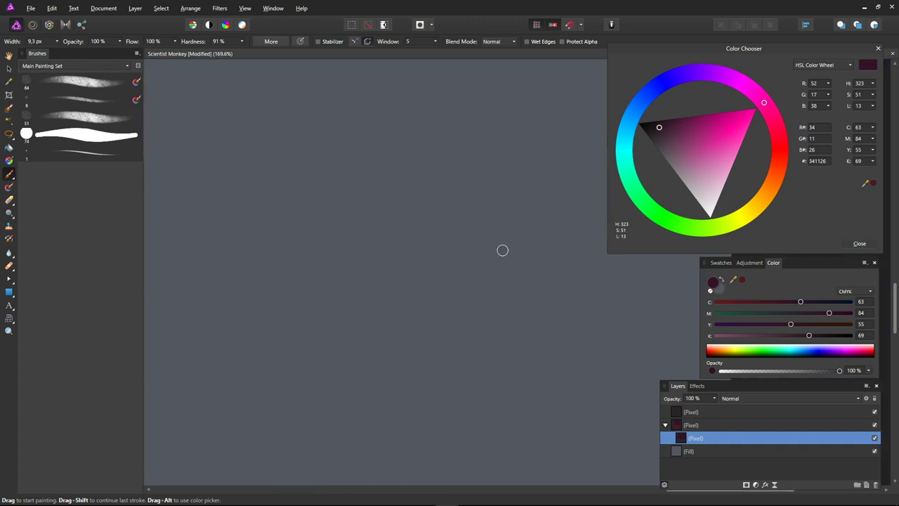
scroll(439, 281, "down", 1)
mouse_move(473, 333)
left_mouse_down()
mouse_move(361, 262)
mouse_move(427, 315)
left_mouse_up()
scroll(351, 281, "down", 4)
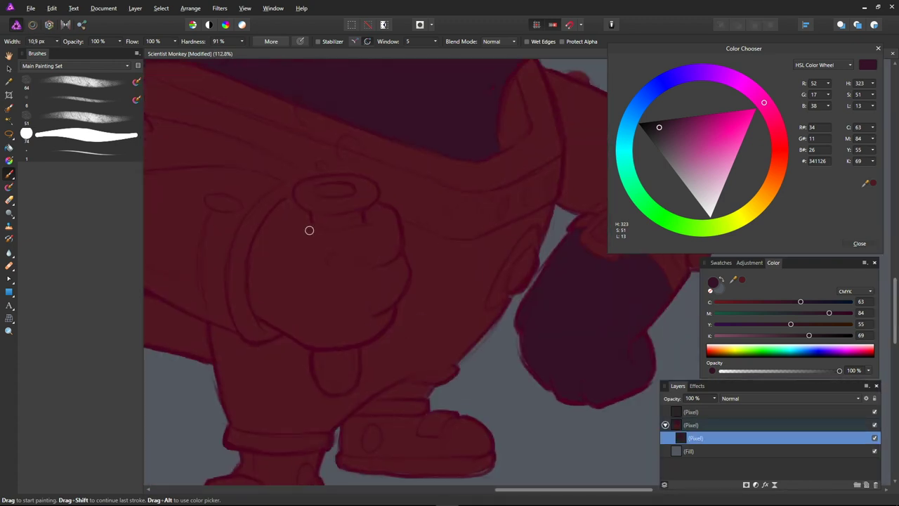
mouse_move(332, 236)
left_mouse_down()
mouse_move(375, 204)
mouse_move(294, 276)
mouse_move(307, 246)
mouse_move(401, 280)
mouse_move(257, 307)
mouse_move(295, 299)
mouse_move(328, 341)
mouse_move(371, 296)
left_mouse_up()
scroll(372, 297, "down", 5)
mouse_move(287, 312)
left_mouse_down()
mouse_move(401, 231)
mouse_move(439, 241)
left_mouse_up()
scroll(439, 240, "down", 2)
Tint the painted parts with an HSL shift: Hue 64°, Saturation 9%, Luminosity -64%
left_click(755, 483)
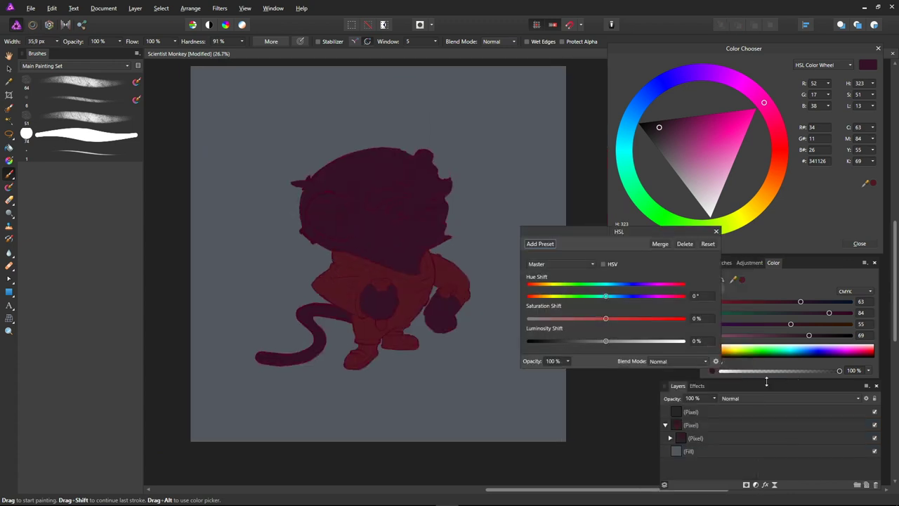
left_click_drag(606, 341, 630, 341)
mouse_move(605, 318)
left_mouse_down()
mouse_move(626, 318)
mouse_move(591, 295)
left_mouse_up()
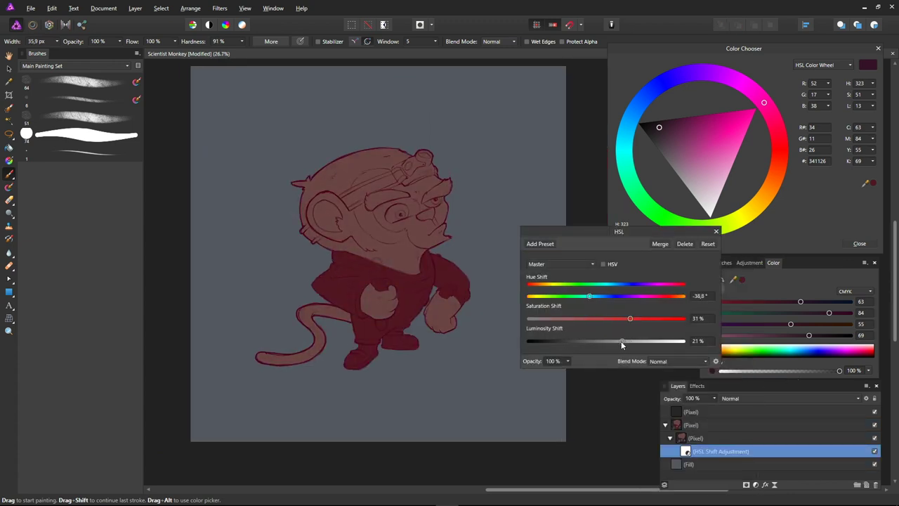
left_click(669, 437)
scroll(422, 331, "up", 3)
Paint the left shoe light grey on a new layer
left_click(866, 484)
left_click(676, 166)
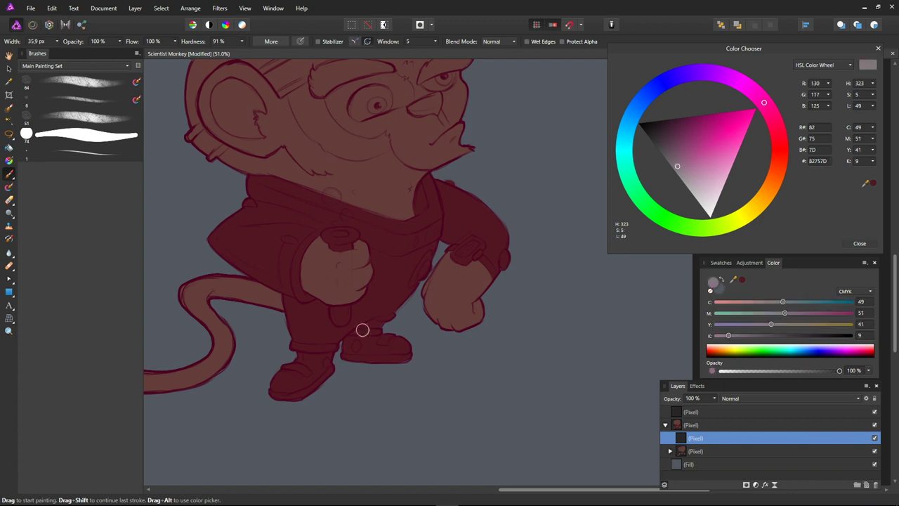
mouse_move(280, 383)
left_mouse_down()
mouse_move(291, 363)
mouse_move(393, 349)
left_mouse_up()
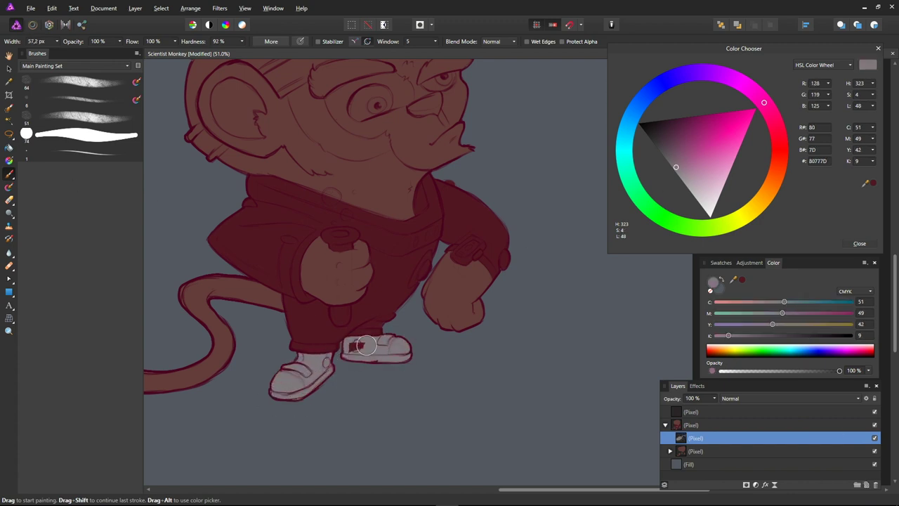
scroll(496, 325, "down", 2)
Darken the grey shoes to charcoal with an HSL Shift adjustment
left_click(755, 484)
left_click(696, 276)
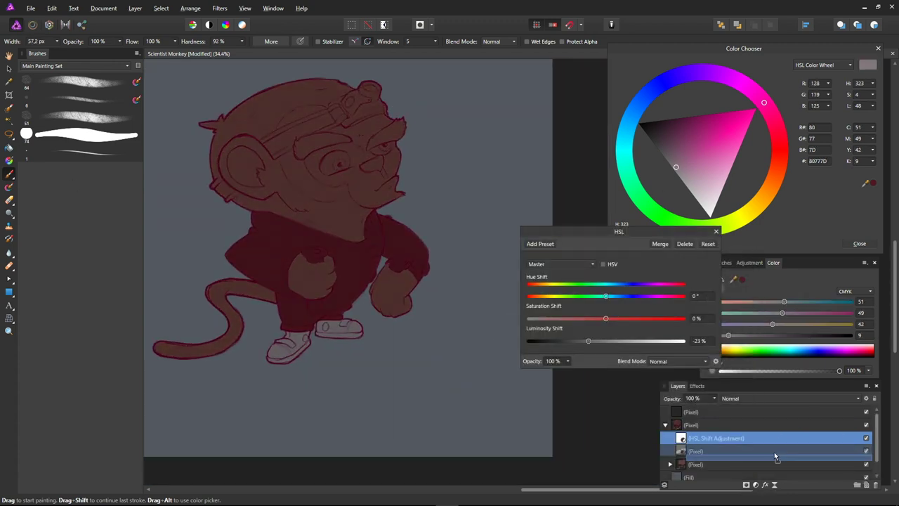
mouse_move(597, 295)
left_mouse_down()
mouse_move(616, 295)
mouse_move(535, 303)
mouse_move(629, 298)
left_mouse_up()
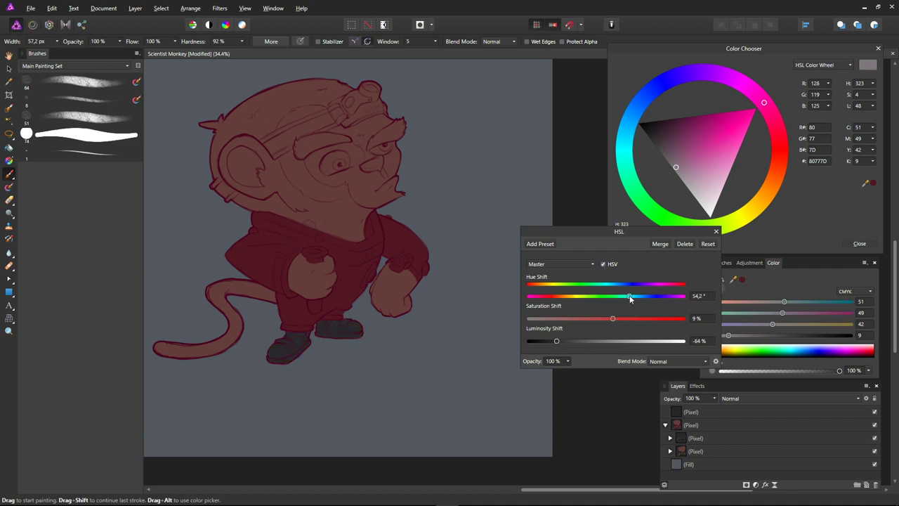
left_click(716, 232)
left_click(695, 437)
Fill the headlamp with dark grey, undoing one stray stroke
scroll(372, 222, "up", 3)
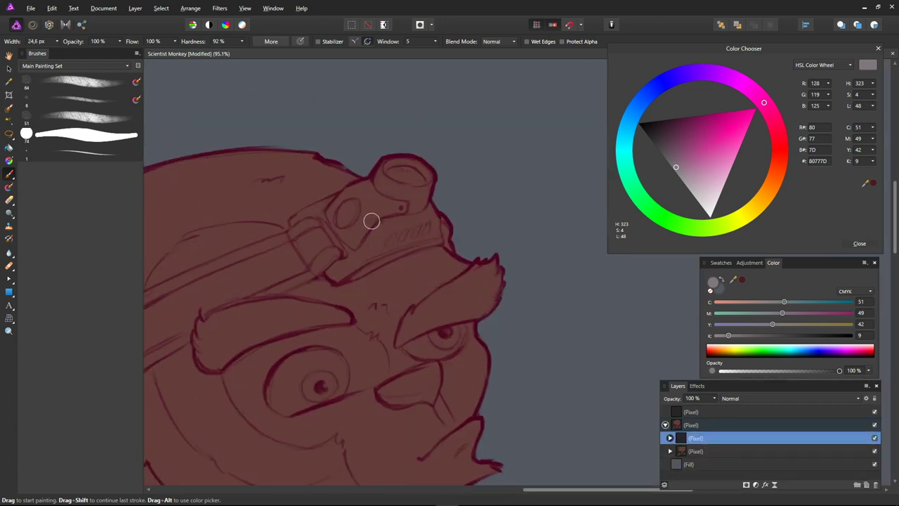
mouse_move(371, 221)
left_mouse_down()
mouse_move(427, 205)
mouse_move(371, 237)
mouse_move(437, 235)
mouse_move(337, 276)
left_mouse_up()
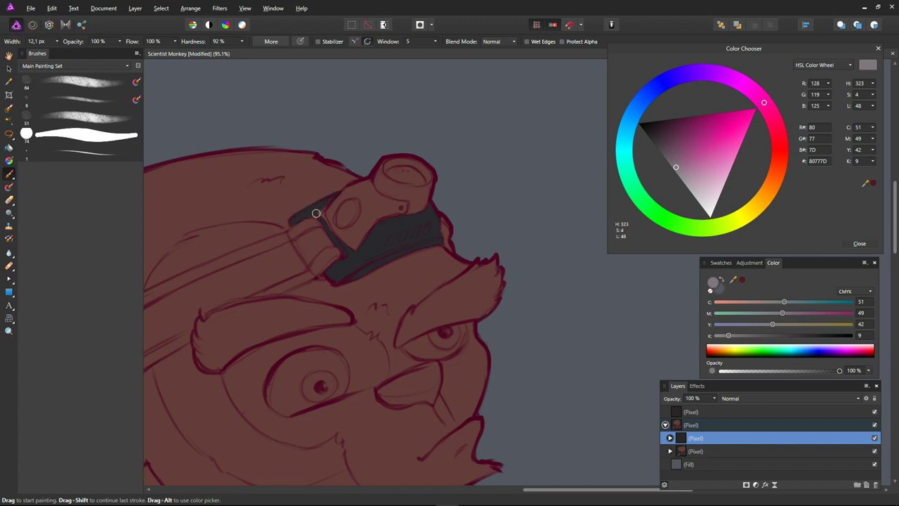
key("ctrl+z")
mouse_move(359, 193)
left_mouse_down()
mouse_move(417, 166)
mouse_move(341, 201)
mouse_move(346, 214)
left_mouse_up()
key("ctrl+0")
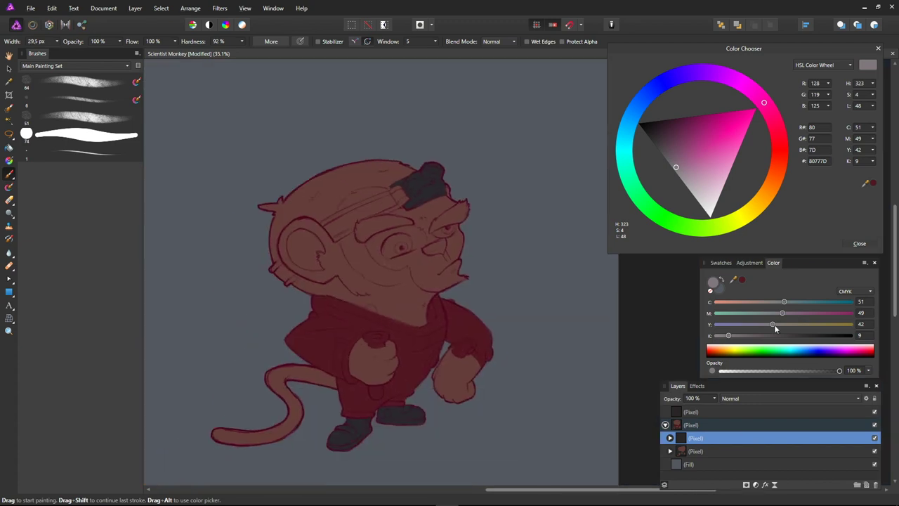
scroll(365, 246, "up", 1)
scroll(385, 229, "down", 2)
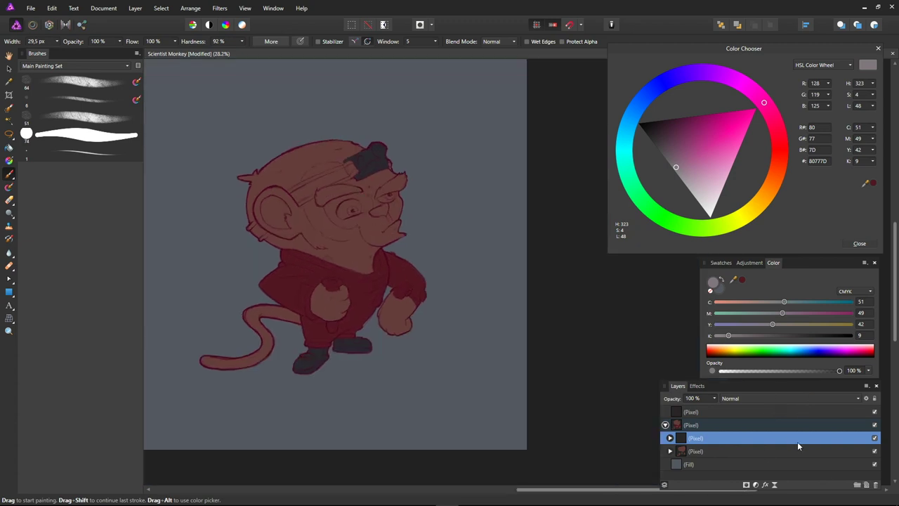
Paint the flask in the fist green on a new layer
left_click(866, 484)
scroll(335, 292, "up", 3)
left_click_drag(763, 103, 629, 179)
left_click_drag(680, 167, 695, 168)
left_click_drag(345, 279, 337, 278)
left_click_drag(336, 370, 336, 392)
scroll(330, 316, "down", 4)
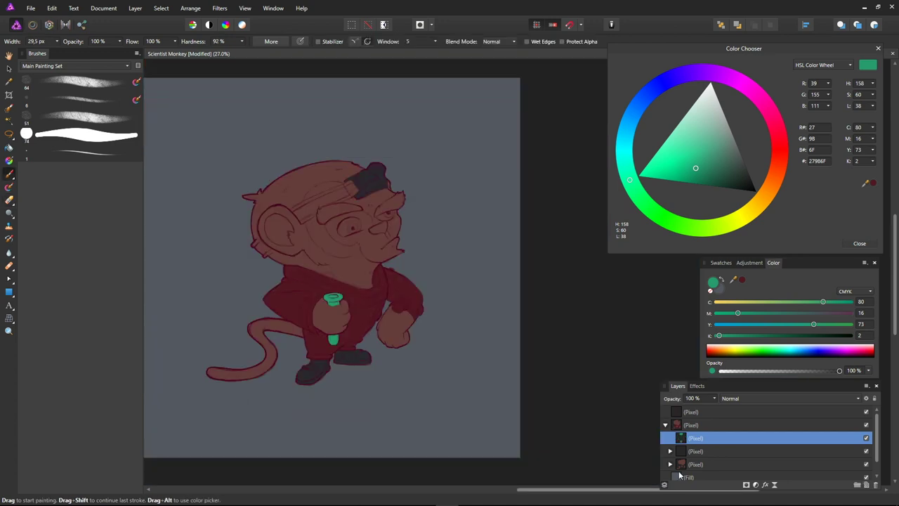
scroll(789, 435, "down", 2)
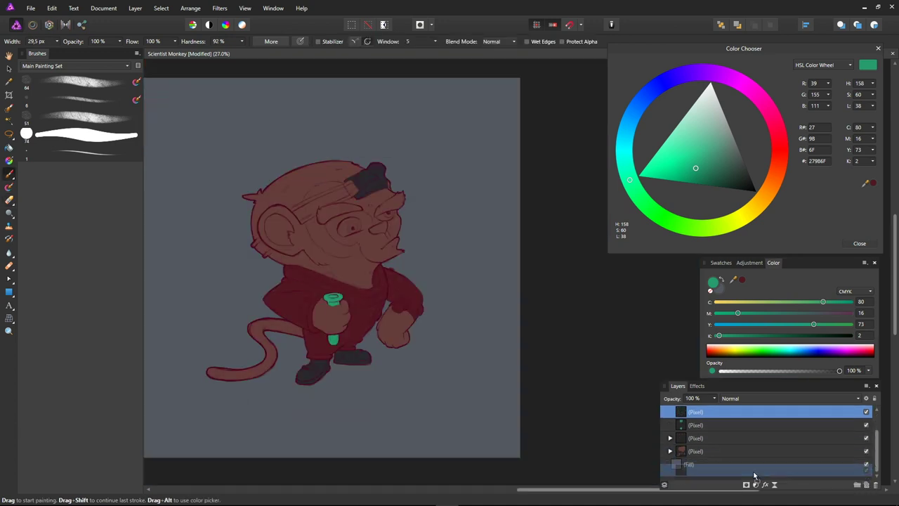
Paint the coat dark red on a layer above the background fill, nesting an HSL shift inside it
left_click_drag(752, 464, 739, 449)
left_click(712, 134)
mouse_move(260, 295)
left_mouse_down()
mouse_move(341, 281)
mouse_move(327, 243)
mouse_move(452, 245)
mouse_move(464, 309)
mouse_move(342, 387)
mouse_move(393, 337)
left_mouse_up()
scroll(529, 261, "down", 2)
left_click(755, 484)
left_click(667, 287)
left_click_drag(717, 451, 766, 464)
Shift the coat layer's hue and choose a darker grey-brown paint colour
left_click_drag(605, 340, 579, 341)
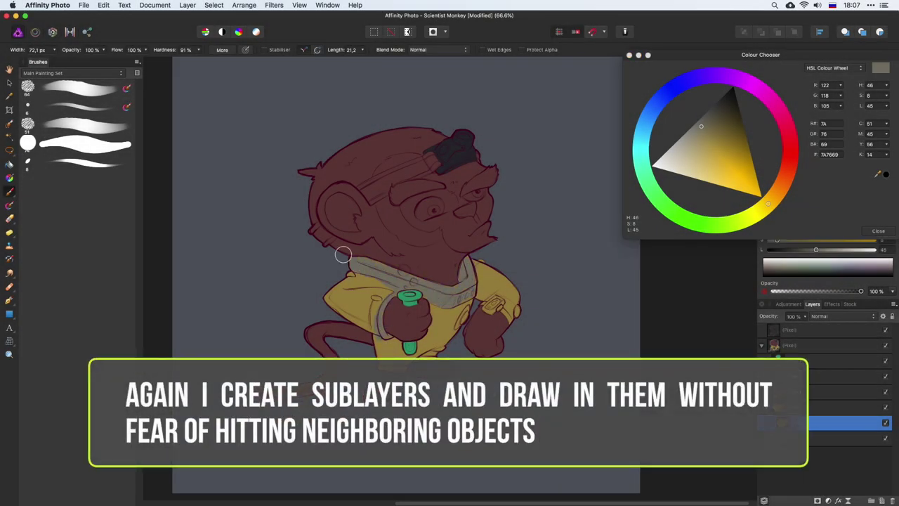
left_click(518, 309, "alt")
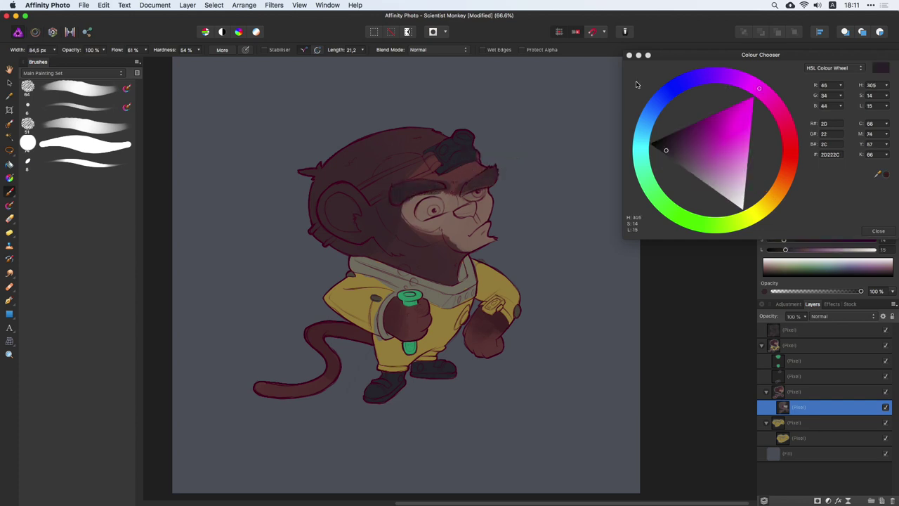
Paint the nose muted pink, the eyes pale beige and the inner ear dark magenta
left_click_drag(778, 123, 785, 125)
left_click(705, 141)
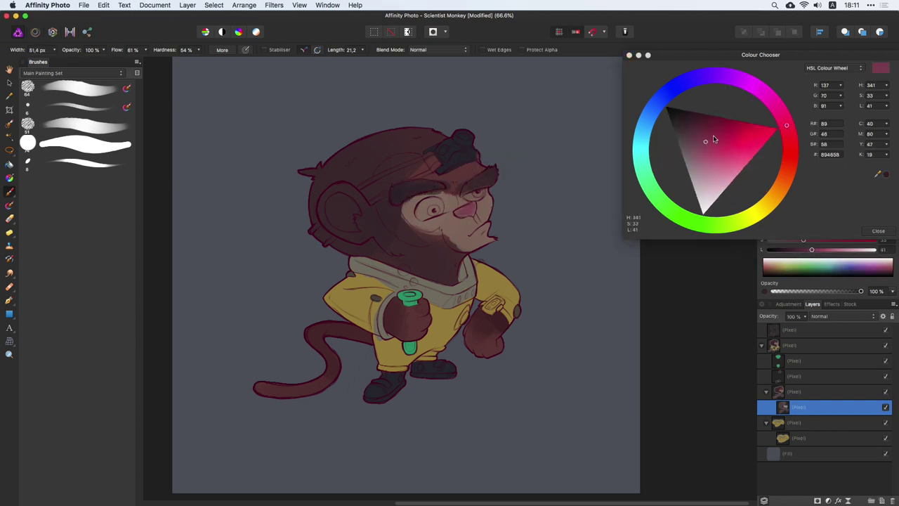
left_click(429, 203, "alt")
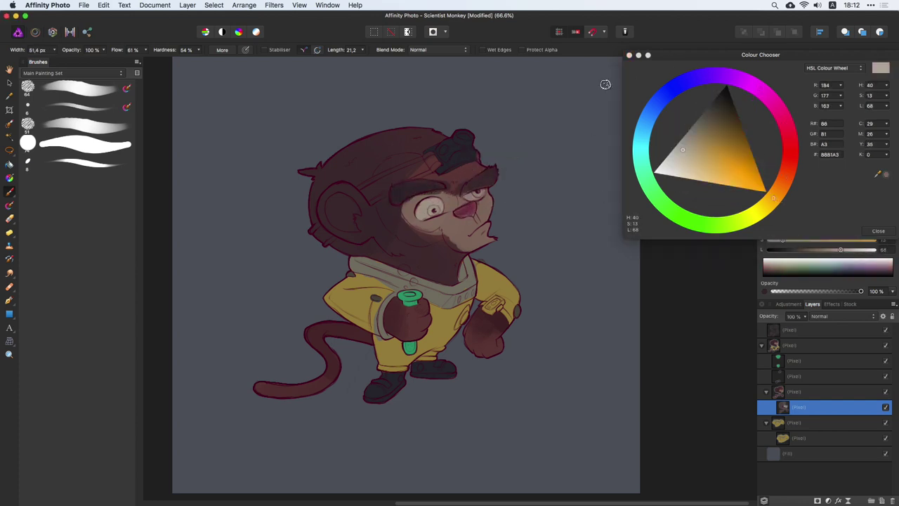
left_click(352, 229, "alt")
Shade the fur, hands and belly darker using sampled muzzle brown and dark red
left_click(323, 199, "alt")
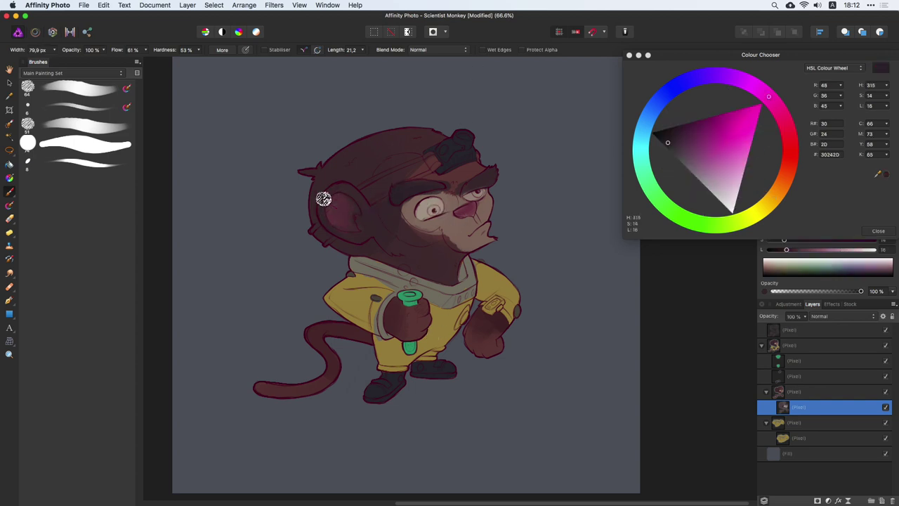
left_click(393, 158, "alt")
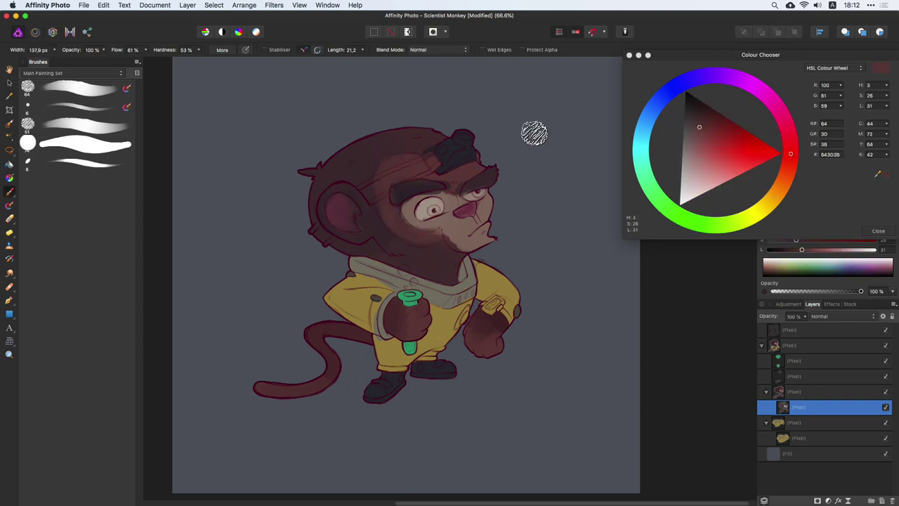
left_click(460, 243, "alt")
left_click(470, 332, "alt")
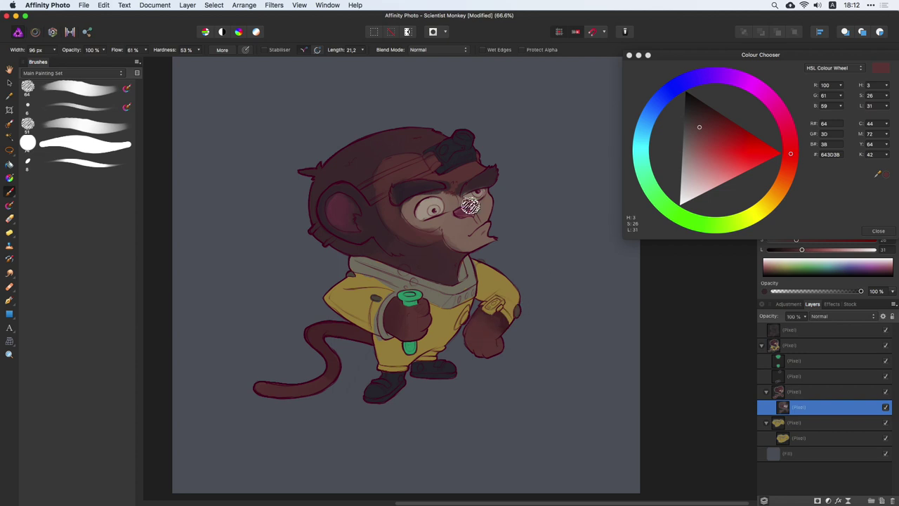
left_click(484, 317, "alt")
left_click(390, 307, "alt")
left_click(392, 327, "alt")
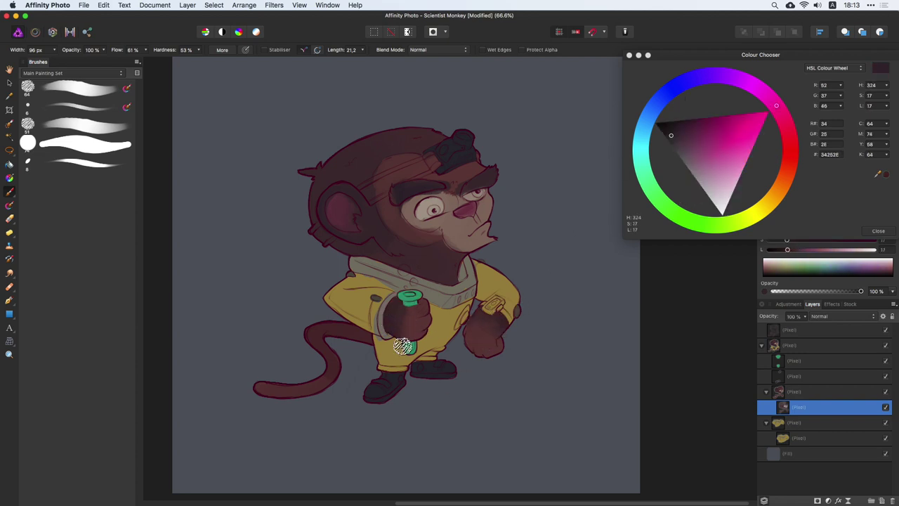
left_click(402, 313, "alt")
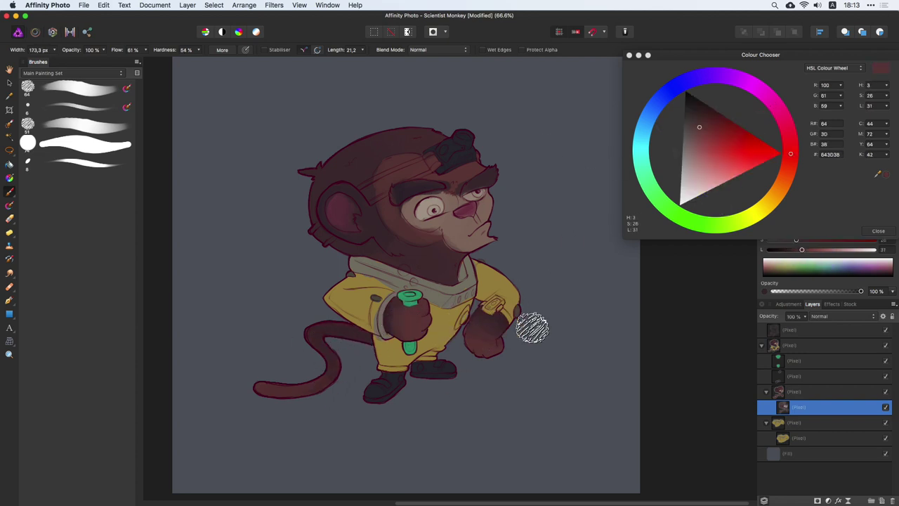
Zoom in on the face and touch it up with its sampled light brown
key("super+1")
key("super+equal")
left_click(372, 192, "alt")
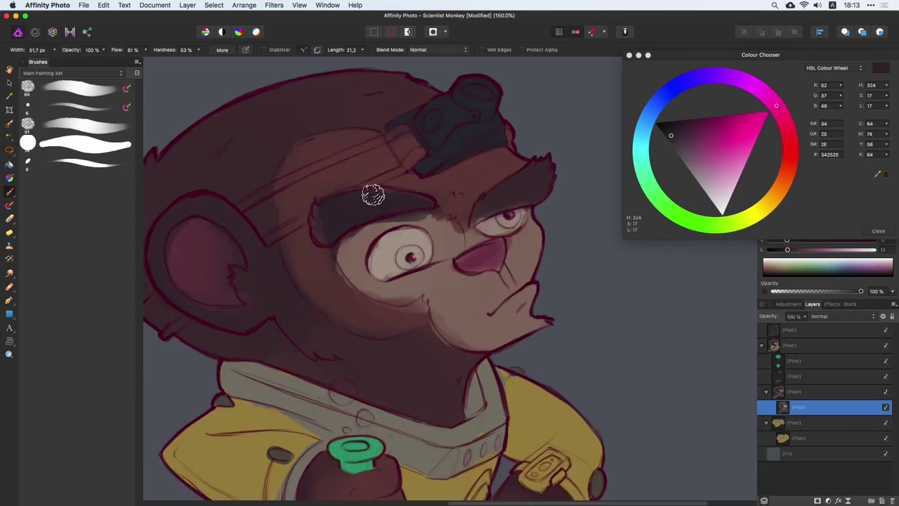
left_click(345, 254, "alt")
left_click(482, 236, "alt")
left_click(478, 254, "alt")
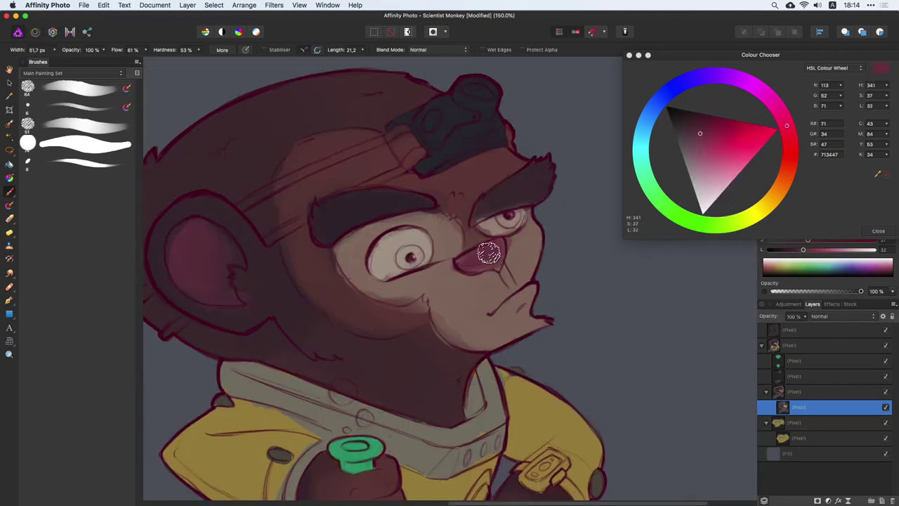
left_click(523, 249, "alt")
key("bracketright")
key("bracketright")
key("bracketright")
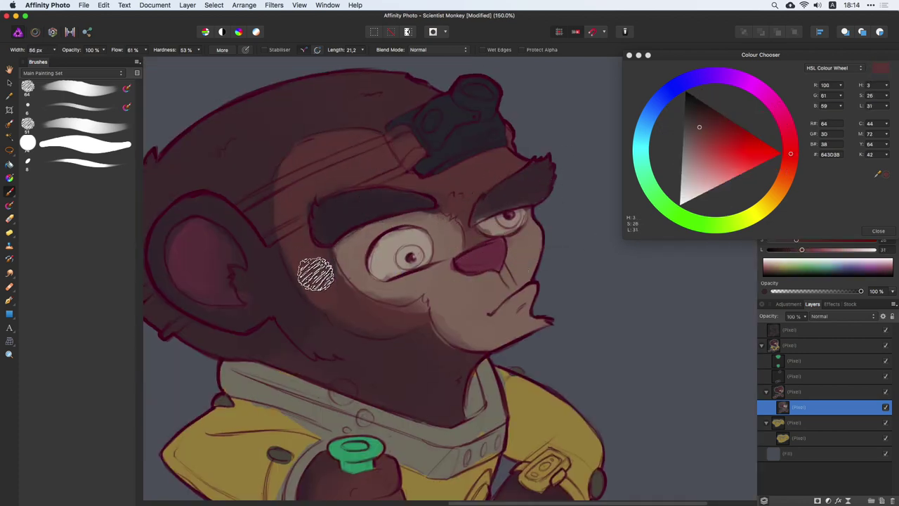
Add a new pixel layer for the headlamp strap and zoom in by the ear
left_click(555, 169, "alt")
key("super+shift+n")
scroll(200, 252, "up", 5)
left_click(84, 144)
Paint the strap light grey from the ear across the forehead up to the headlamp
left_click(333, 273, "alt")
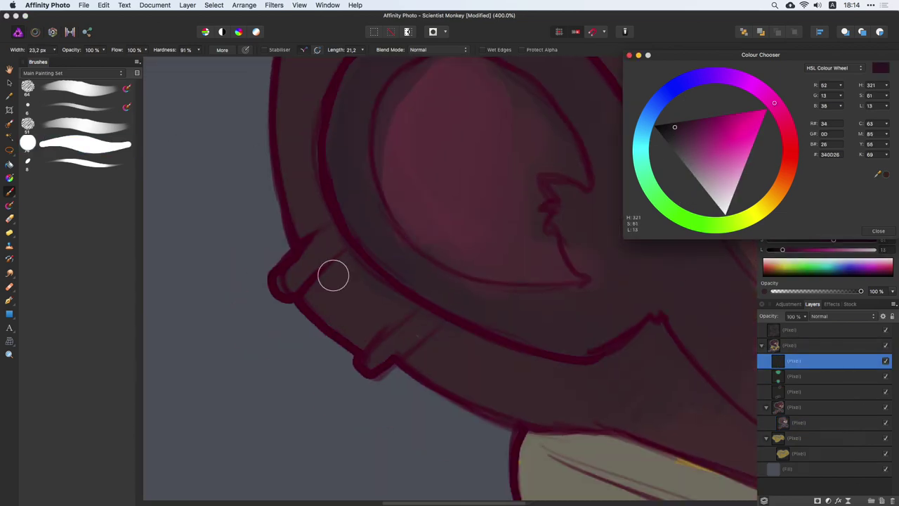
mouse_move(281, 281)
left_mouse_down()
mouse_move(428, 317)
mouse_move(363, 293)
left_mouse_up()
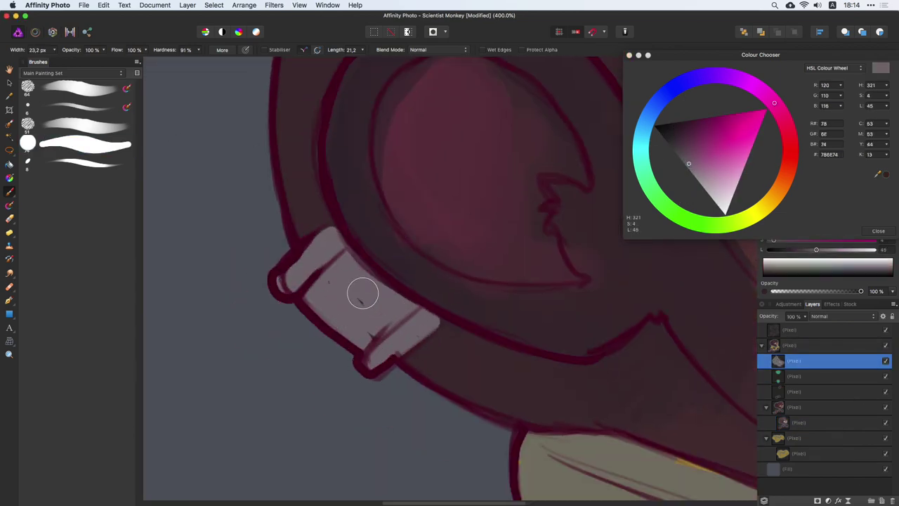
key("bracketleft")
key("bracketleft")
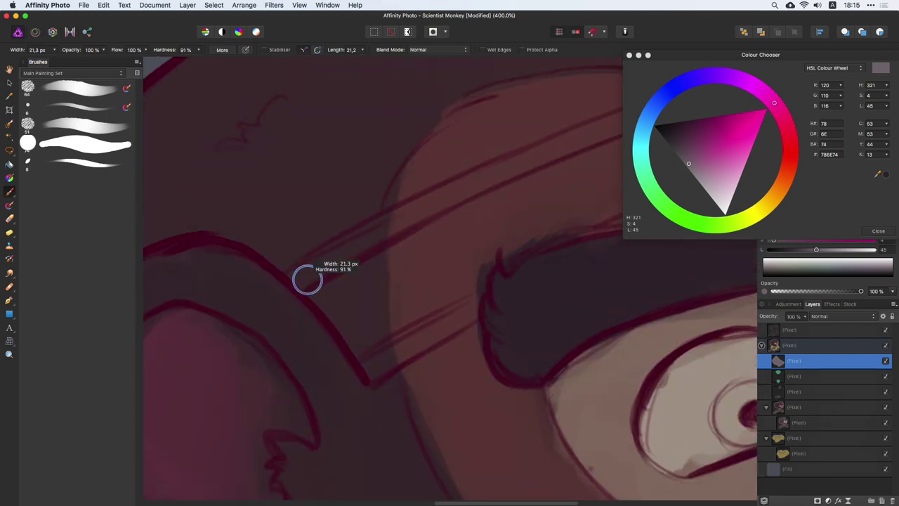
mouse_move(307, 277)
left_mouse_down()
mouse_move(337, 283)
mouse_move(341, 311)
mouse_move(470, 299)
mouse_move(481, 257)
left_mouse_up()
scroll(351, 281, "right", 3)
mouse_move(245, 283)
left_mouse_down()
mouse_move(313, 277)
mouse_move(386, 297)
mouse_move(433, 280)
mouse_move(555, 148)
left_mouse_up()
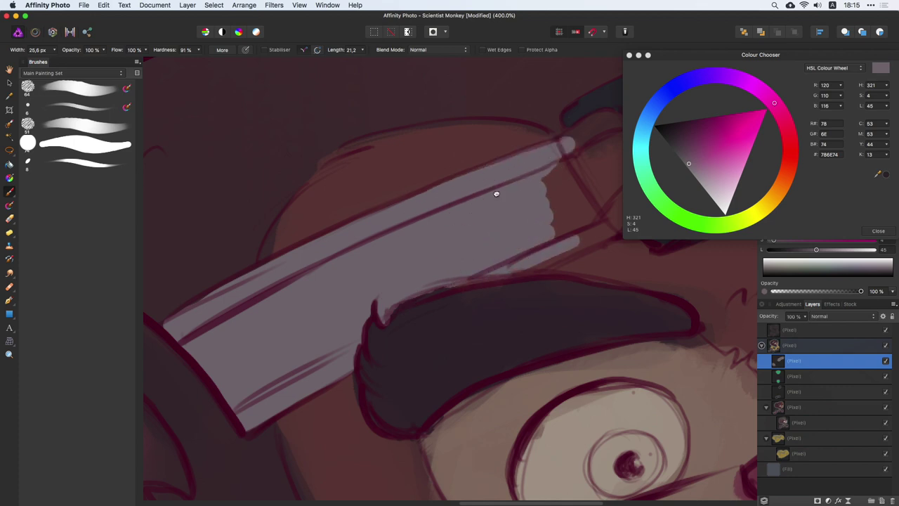
scroll(494, 192, "right", 5)
scroll(493, 193, "up", 2)
mouse_move(491, 170)
left_mouse_down()
mouse_move(427, 184)
mouse_move(531, 217)
mouse_move(414, 277)
mouse_move(494, 271)
left_mouse_up()
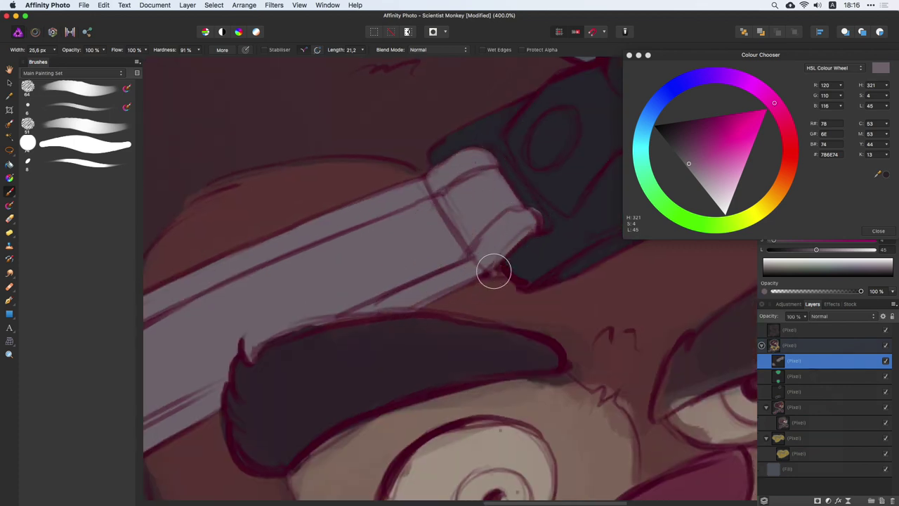
Erase the grey overspill at the strap's end and fit the whole monkey in view
key("e")
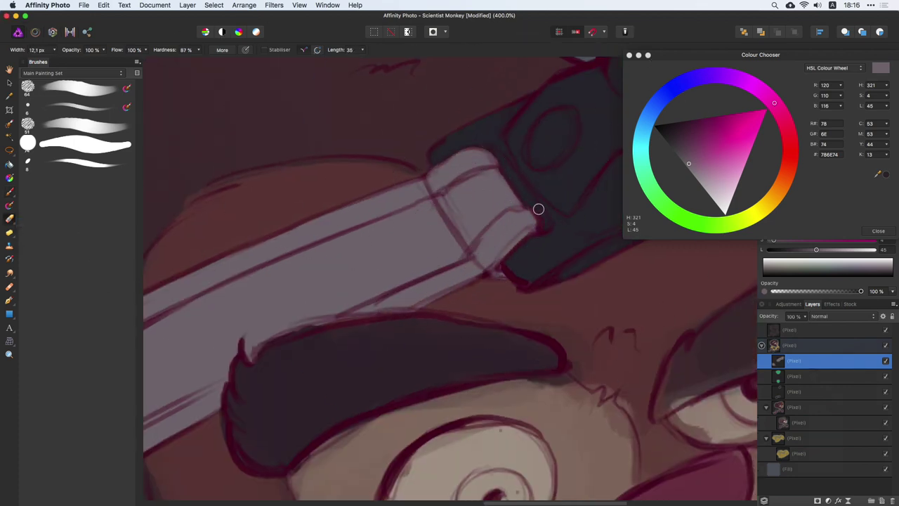
left_click_drag(563, 167, 365, 266)
key("b")
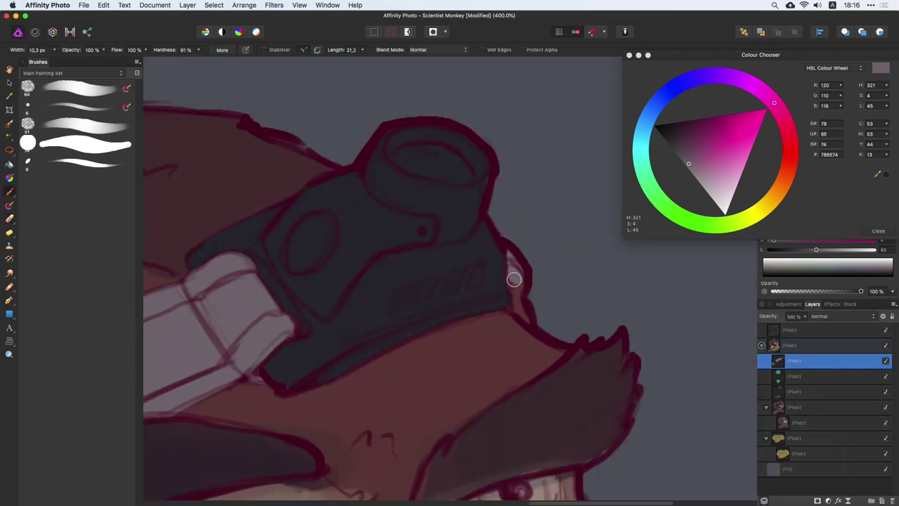
key("ctrl+0")
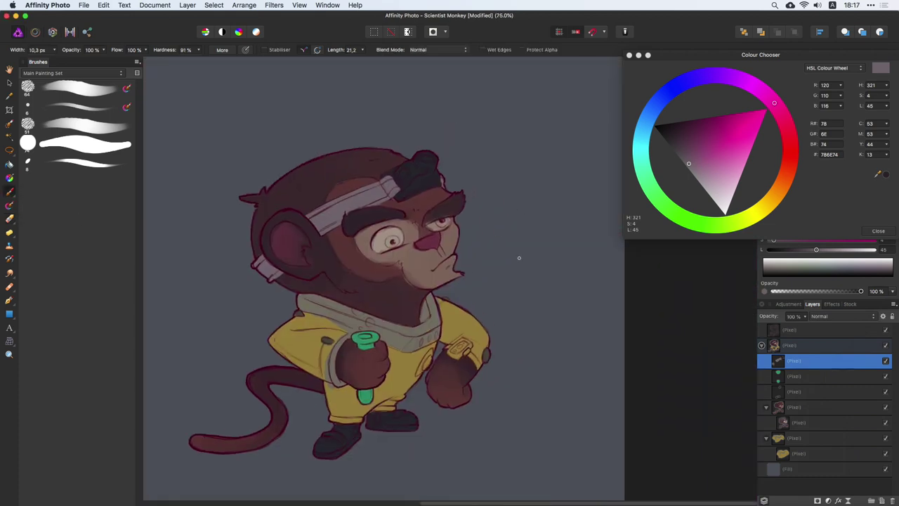
Nest an HSL Shift in the strap layer, recolouring the headband a slightly darker muted sage green
key("ctrl+u")
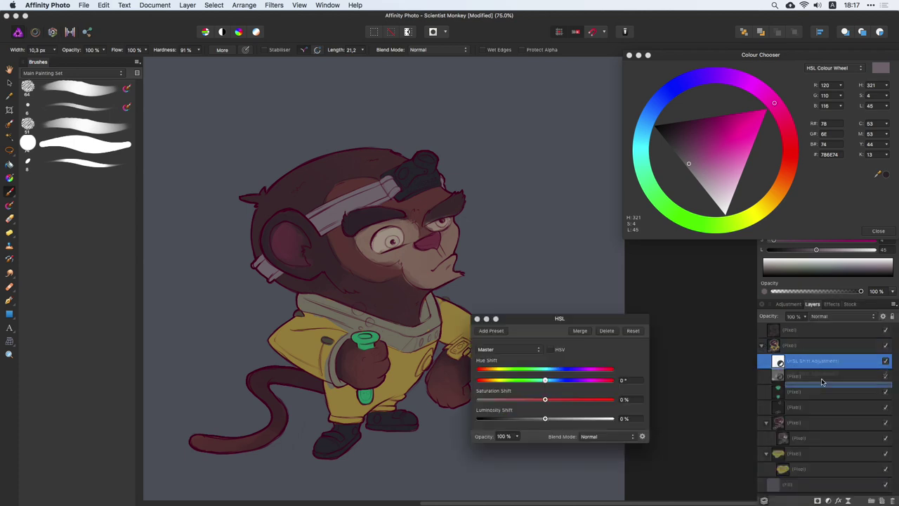
left_click_drag(561, 315, 632, 248)
left_click_drag(618, 313, 639, 314)
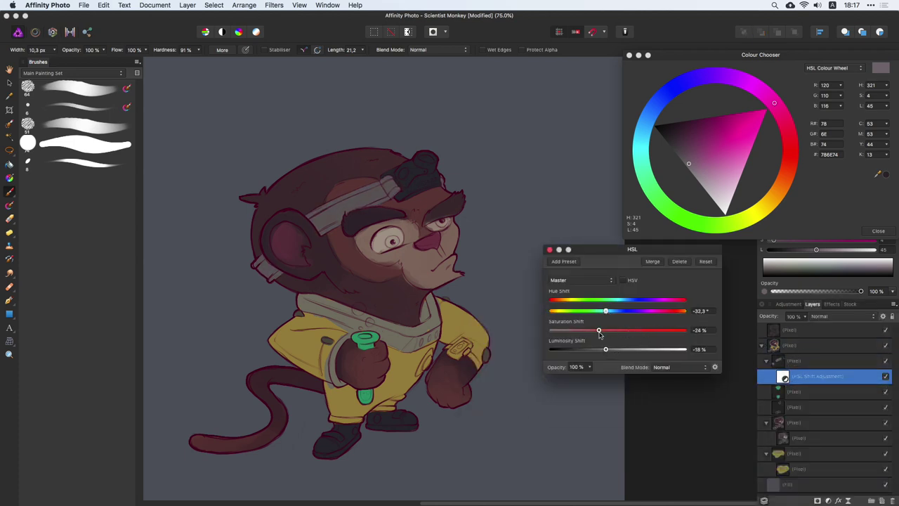
left_click_drag(600, 335, 664, 316)
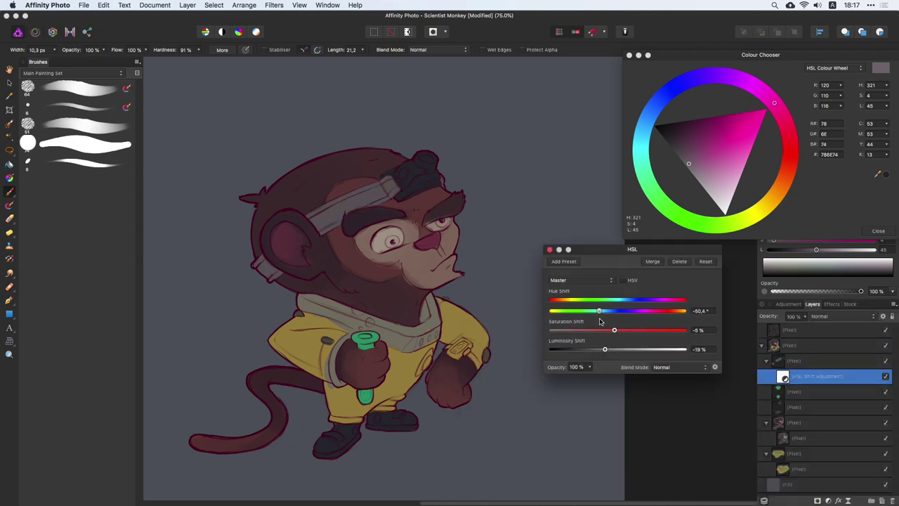
mouse_move(602, 314)
left_mouse_down()
mouse_move(588, 319)
mouse_move(669, 313)
mouse_move(576, 320)
left_mouse_up()
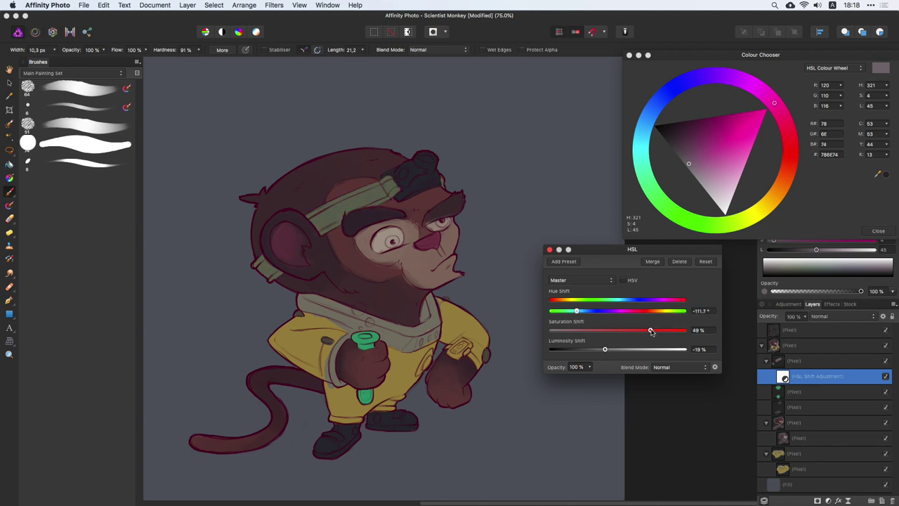
left_click_drag(604, 349, 598, 349)
Merge the HSL adjustment down into the strap layer
left_click(549, 250)
right_click(815, 376)
left_click(817, 414)
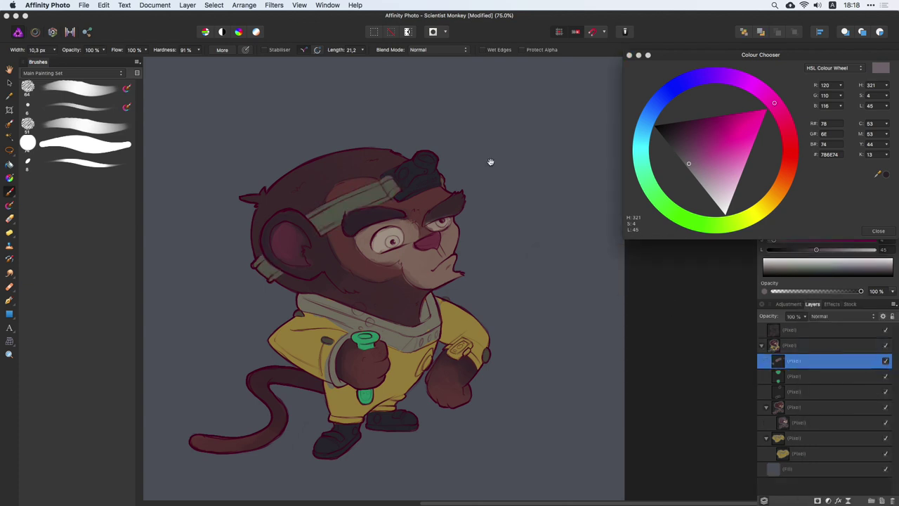
Paint sampled yellow trim along the headband's upper and lower edges
left_click(842, 375)
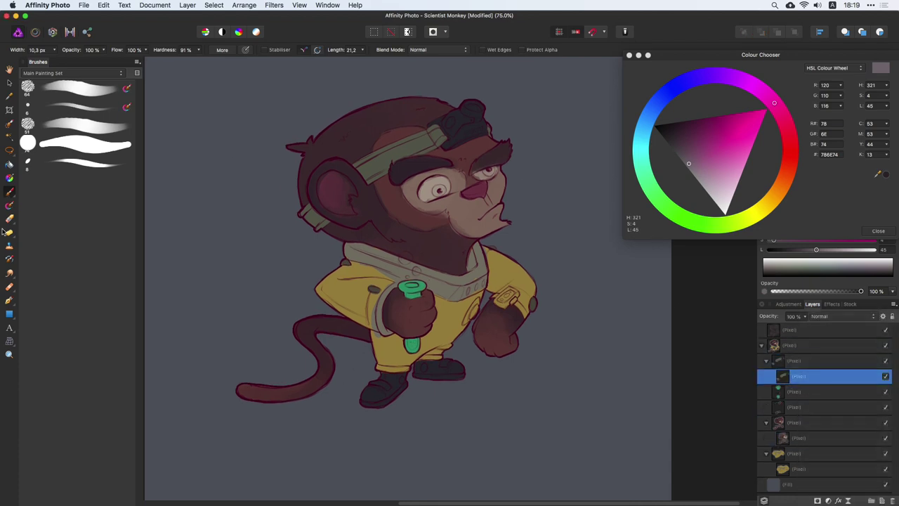
scroll(342, 273, "up", 5)
left_click(342, 274, "alt")
scroll(342, 274, "down", 3)
left_click_drag(239, 271, 491, 92)
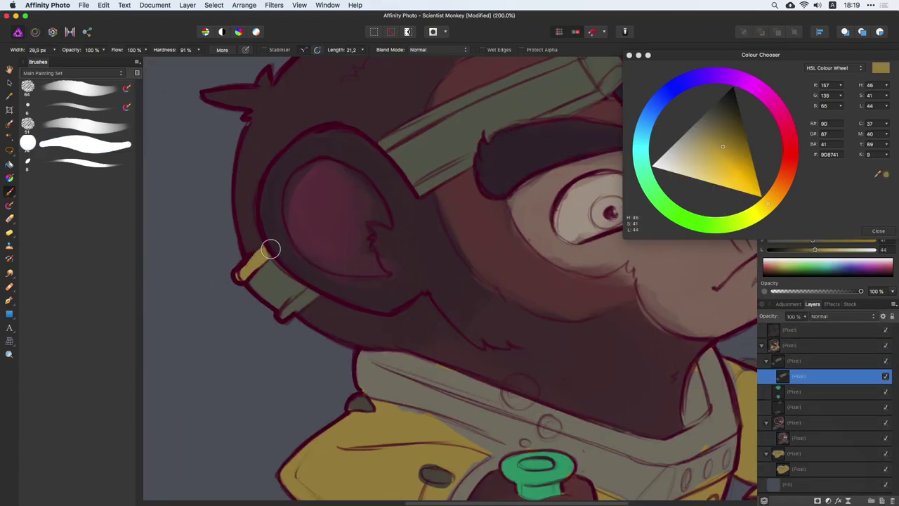
scroll(409, 243, "up", 3)
left_click_drag(359, 271, 504, 185)
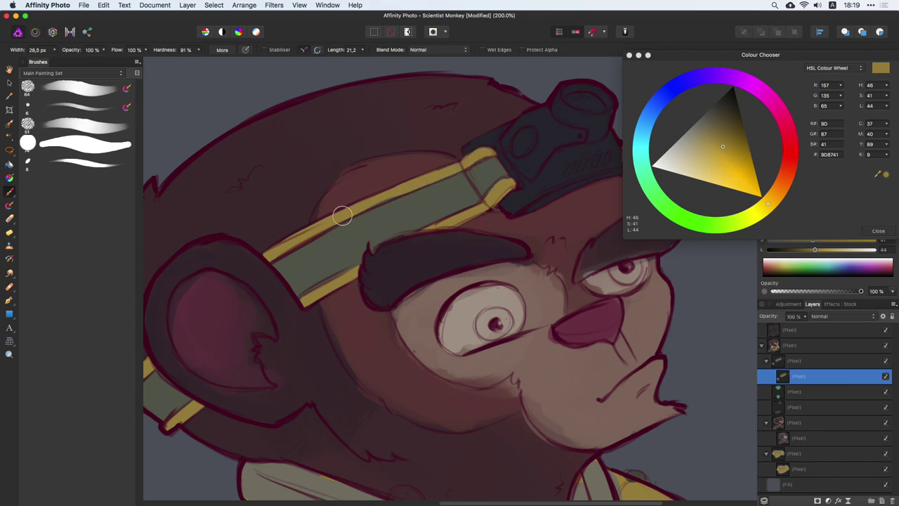
scroll(522, 286, "down", 3)
scroll(521, 285, "up", 2)
scroll(521, 285, "down", 3)
Select the coat's pixel layer, shrink and soften the brush, and sample a dark purple-grey
left_click(780, 454)
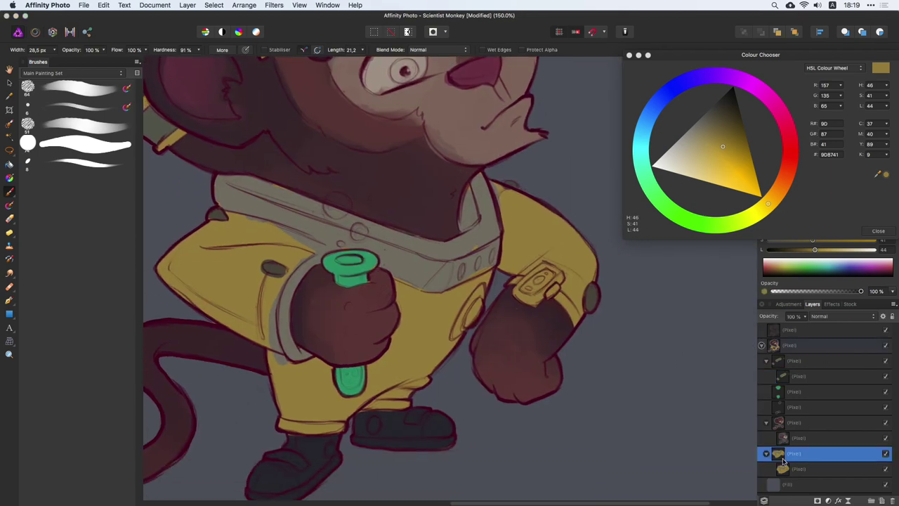
left_click_drag(531, 301, 532, 301)
left_click(448, 278, "alt")
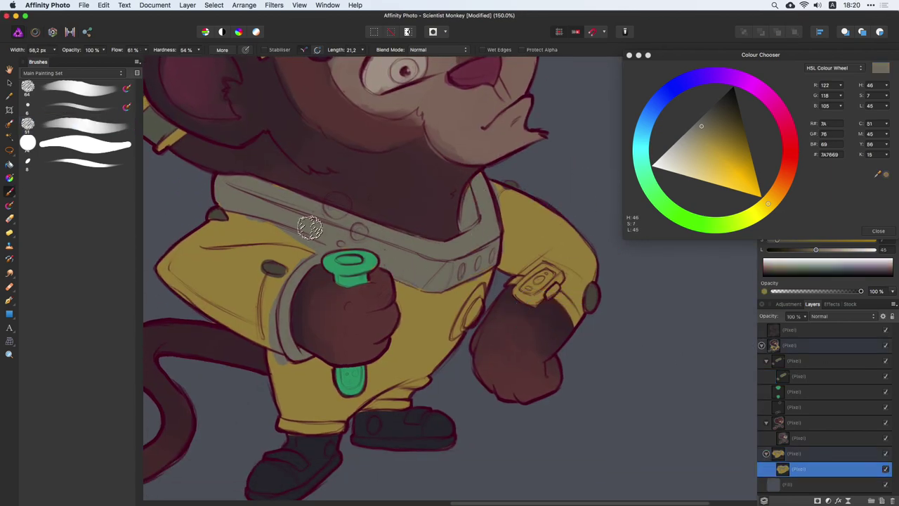
key("bracketleft")
key("bracketleft")
key("bracketleft")
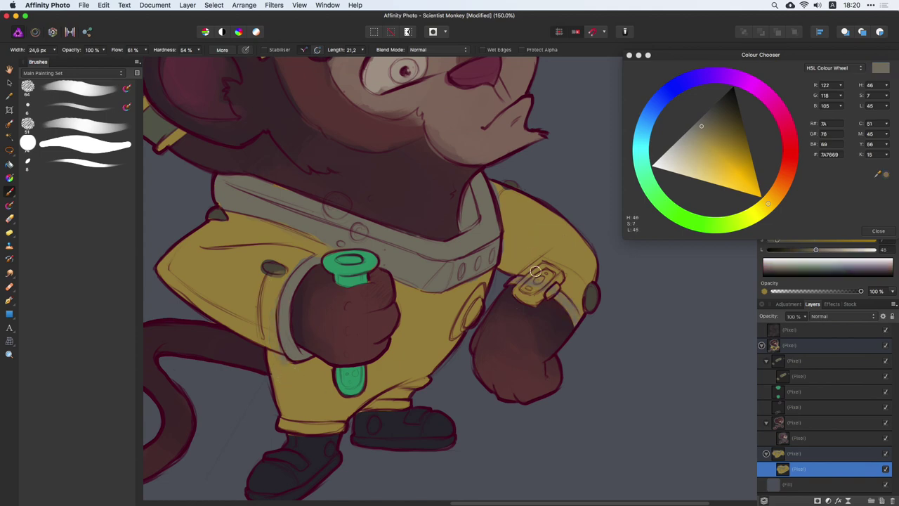
scroll(545, 292, "left", 3)
scroll(533, 254, "down", 3)
left_click(534, 254, "alt")
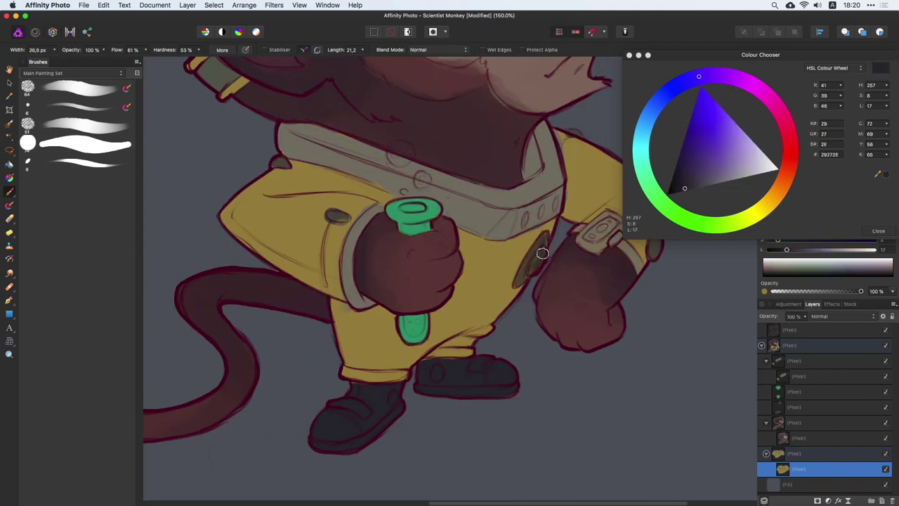
scroll(542, 252, "up", 3)
scroll(542, 253, "right", 3)
Sample the vial's green and add a new layer for the green collar dots
left_click(453, 242, "alt")
scroll(453, 243, "down", 3)
left_click(348, 210, "alt")
scroll(465, 191, "left", 3)
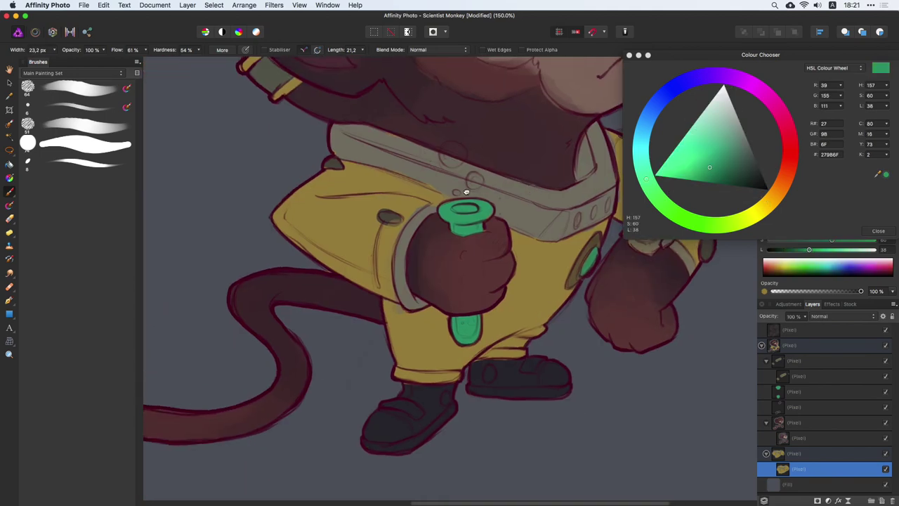
scroll(465, 191, "down", 3)
key("ctrl+shift+n")
scroll(482, 191, "up", 3)
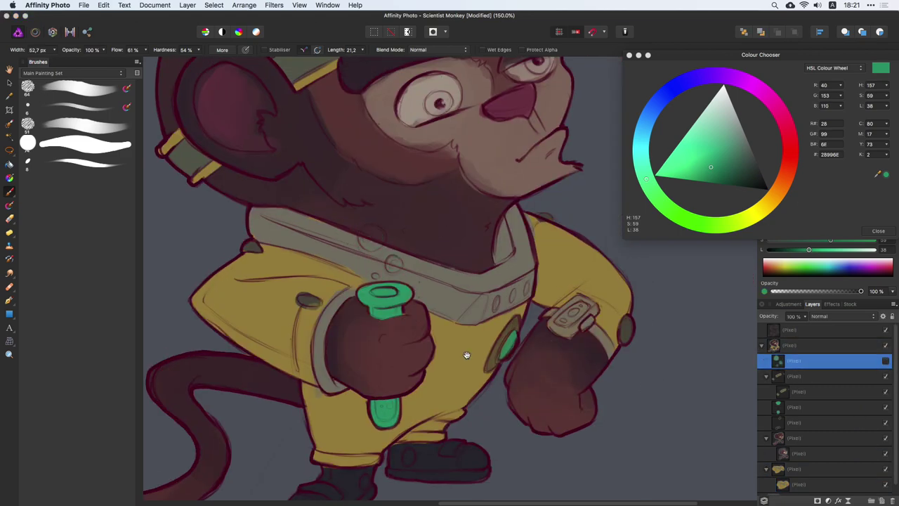
scroll(467, 355, "down", 5)
Nest the shoe layer under a new parent and paint both shoes grey
left_click(883, 501)
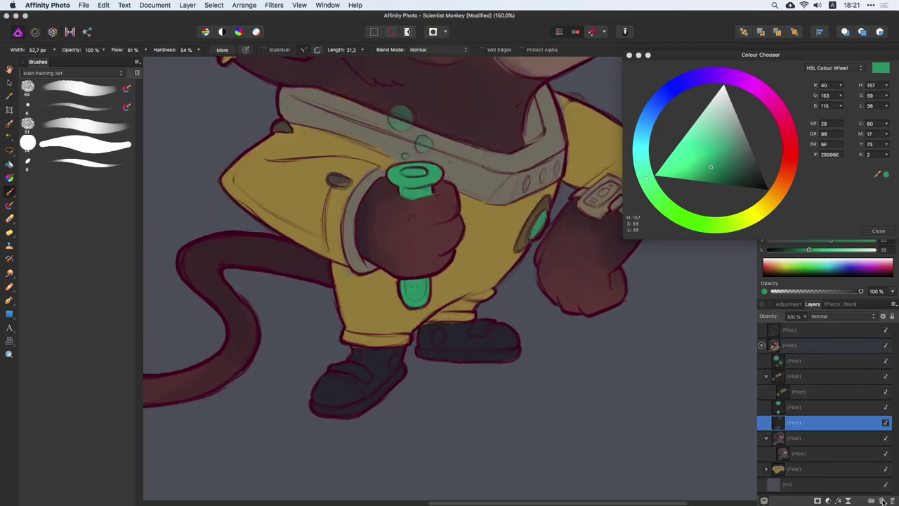
right_click(840, 425)
left_click(843, 428)
left_click(328, 366, "alt")
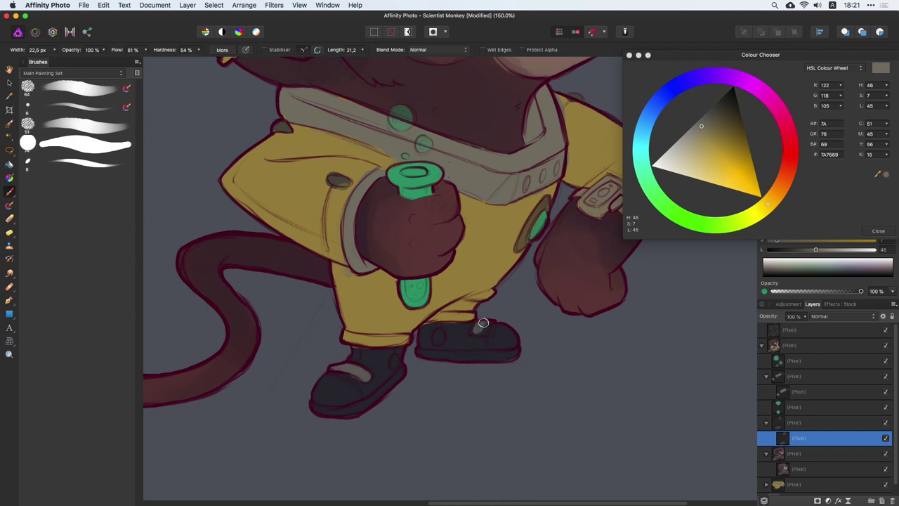
left_click_drag(483, 323, 421, 360)
key("ctrl+z")
mouse_move(365, 423)
left_mouse_down()
mouse_move(379, 373)
mouse_move(408, 345)
left_mouse_up()
scroll(498, 240, "down", 2)
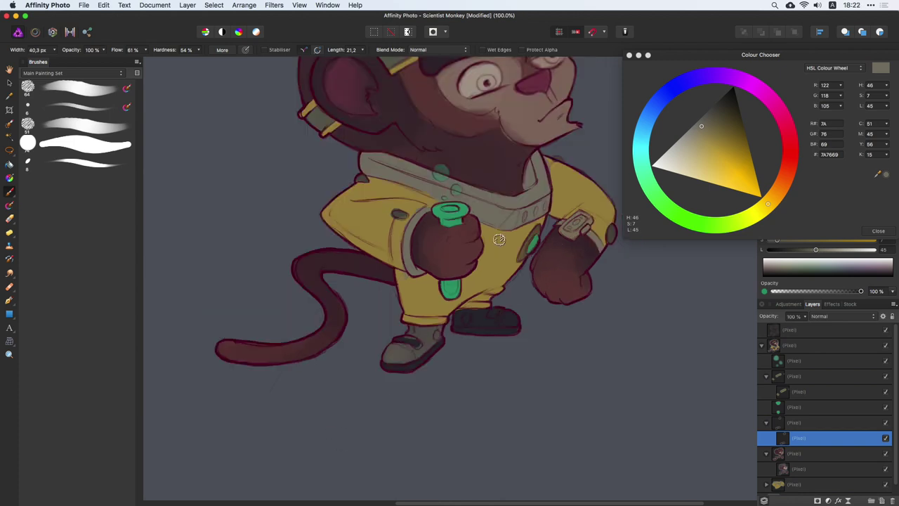
scroll(499, 239, "down", 2)
left_click_drag(415, 385, 407, 414)
left_click(432, 389, "alt")
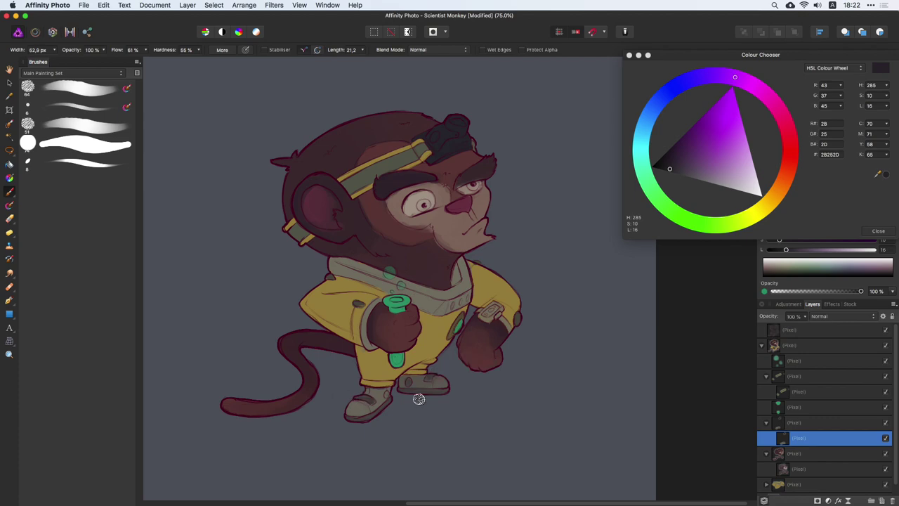
left_click(418, 399, "alt")
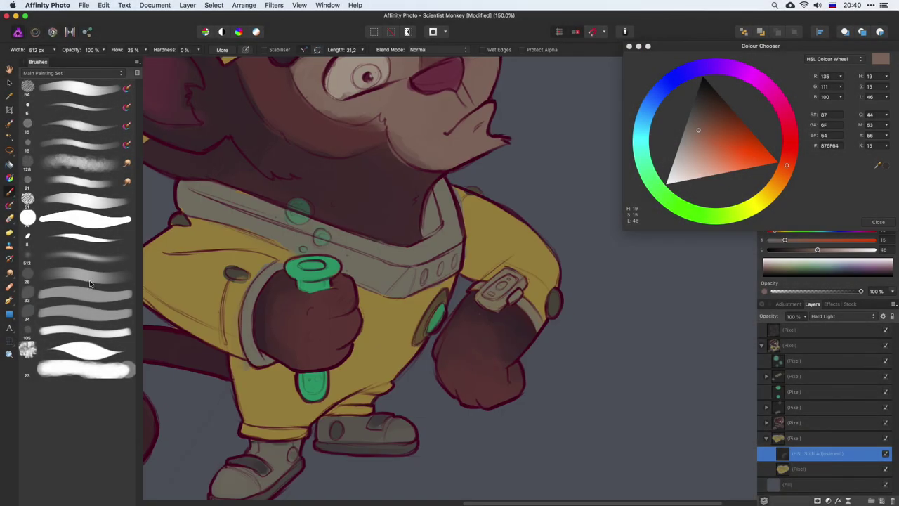
Switch brush preset, zoom in, enlarge the brush and choose a light grey for shading
left_click(89, 277)
key("super+plus")
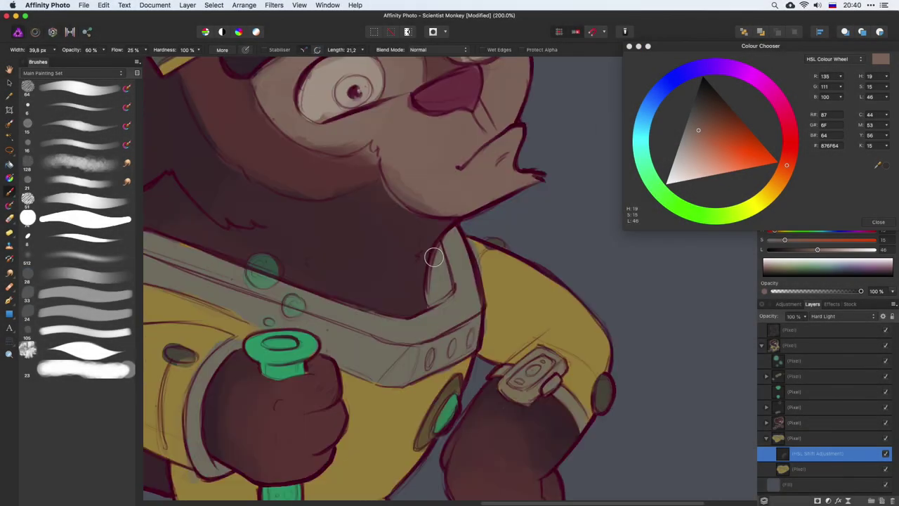
left_click(431, 257, "alt")
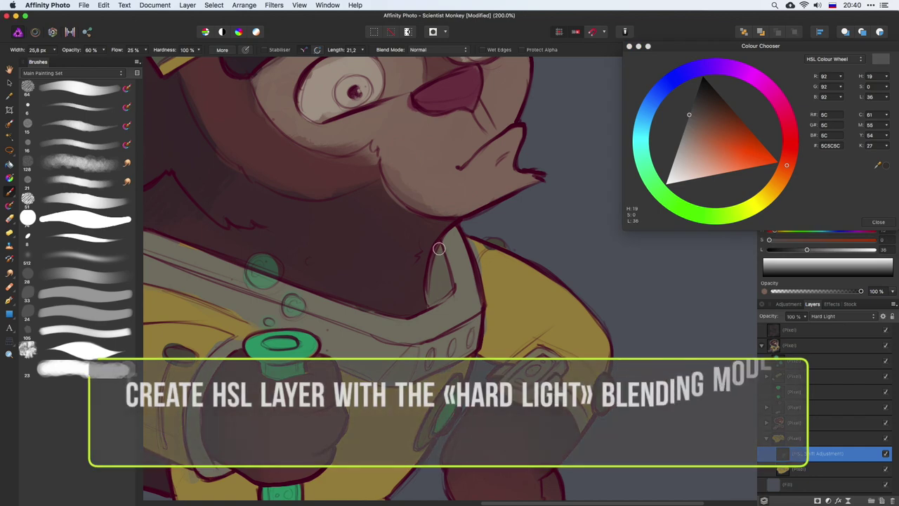
left_click(440, 266, "alt")
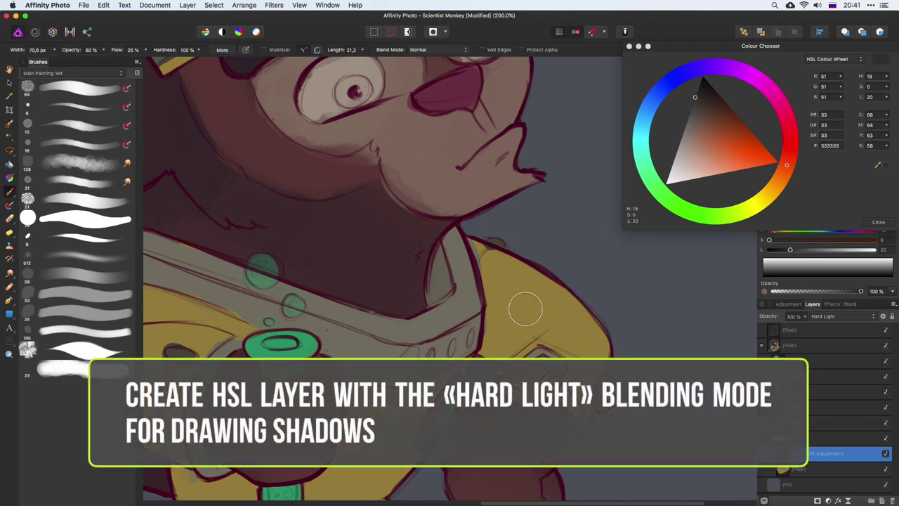
key("bracketright")
scroll(435, 281, "down", 3)
left_click(204, 206, "alt")
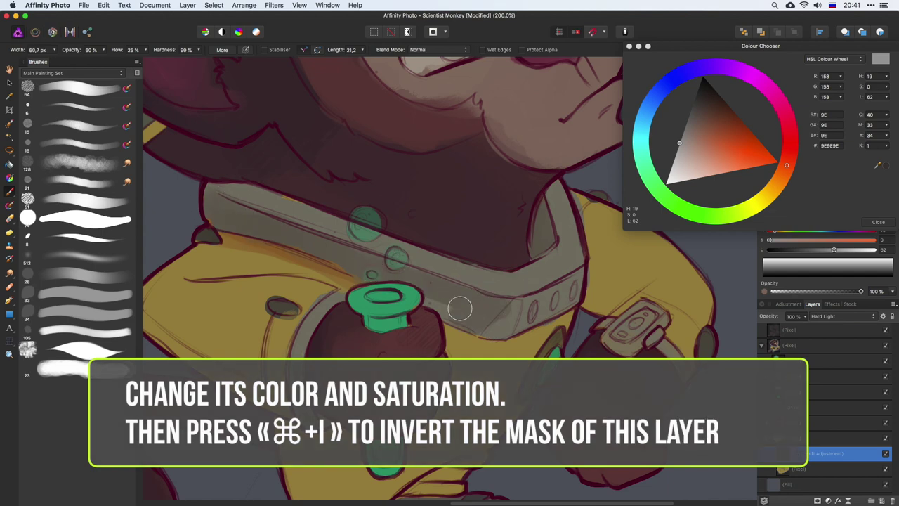
Paint soft shadow onto the coat below the collar, varying the brush size
scroll(362, 263, "down", 5)
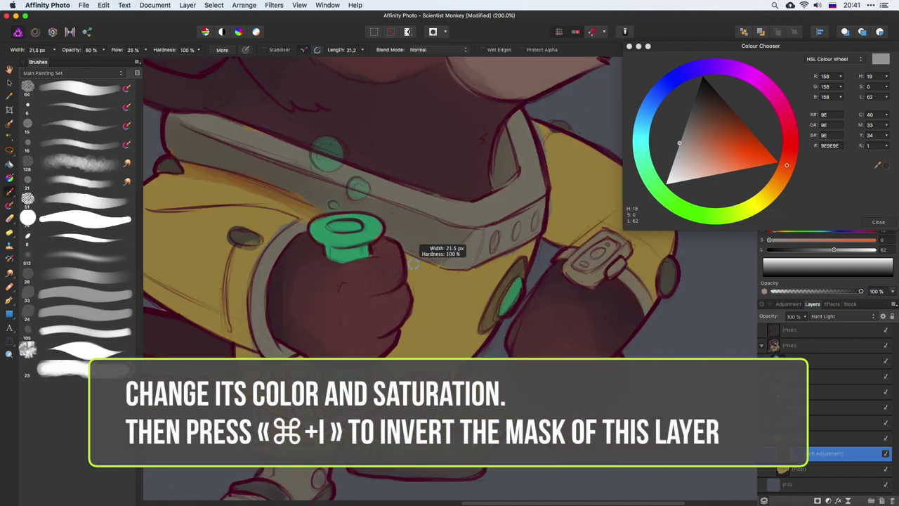
left_click_drag(463, 250, 428, 252)
scroll(447, 273, "left", 5)
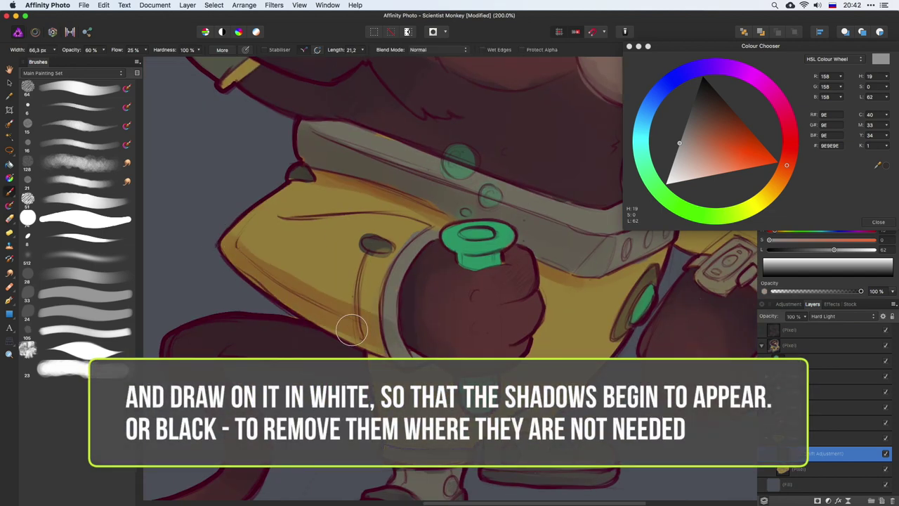
key("bracketright")
key("bracketright")
key("bracketright")
key("bracketleft")
key("bracketleft")
key("bracketleft")
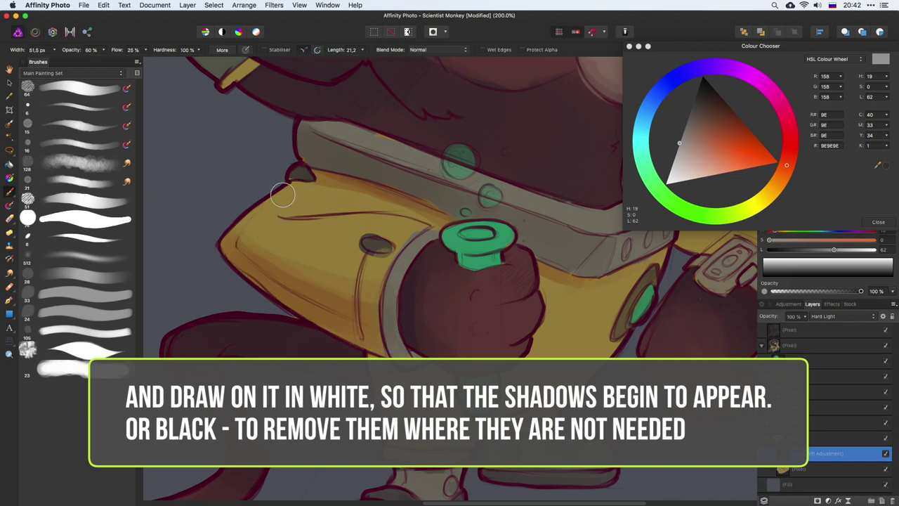
scroll(316, 209, "down", 5)
scroll(316, 209, "right", 5)
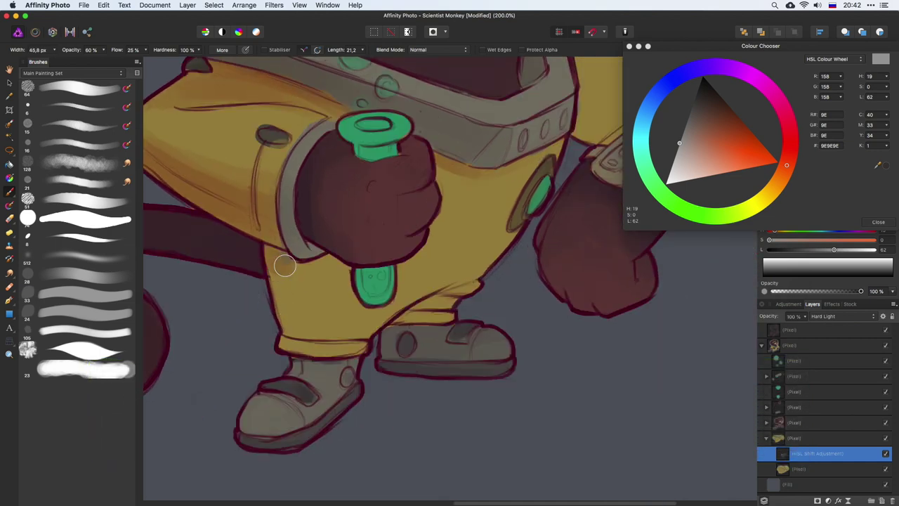
key("bracketright")
scroll(332, 219, "up", 3)
scroll(333, 219, "left", 2)
key("bracketleft")
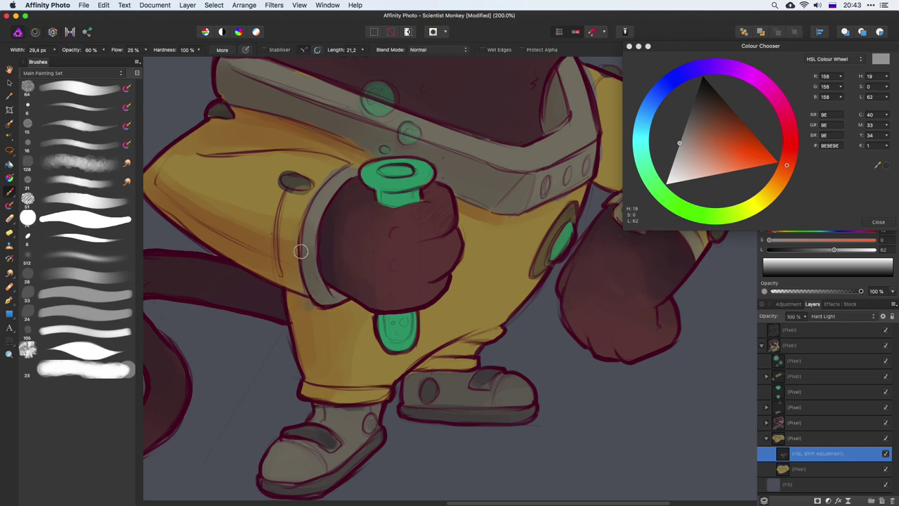
scroll(387, 180, "up", 2)
scroll(387, 180, "left", 3)
key("bracketleft")
scroll(353, 239, "down", 2, "ctrl")
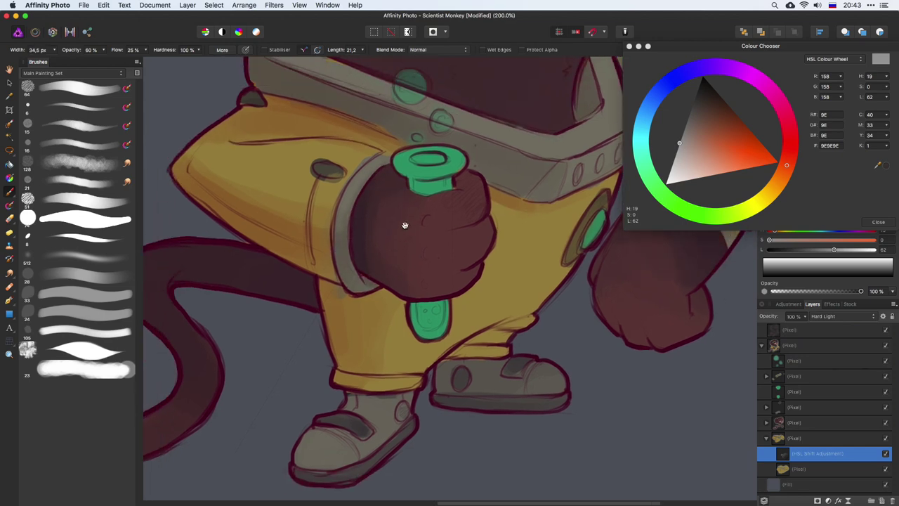
key("bracketright")
Continue shading the coat and fists while panning and resizing the brush
scroll(393, 267, "up", 1)
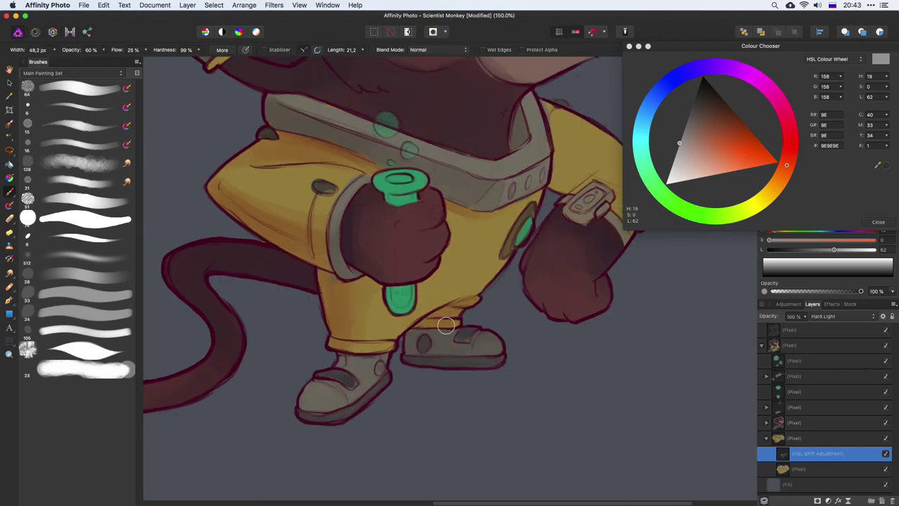
scroll(414, 294, "right", 3)
scroll(414, 295, "up", 1)
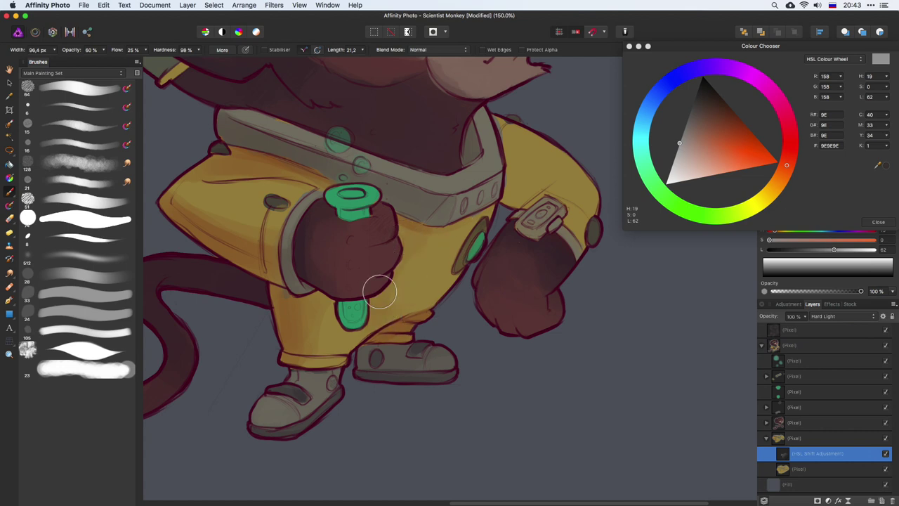
scroll(550, 147, "right", 3)
scroll(550, 147, "up", 2)
key("bracketleft")
key("bracketleft")
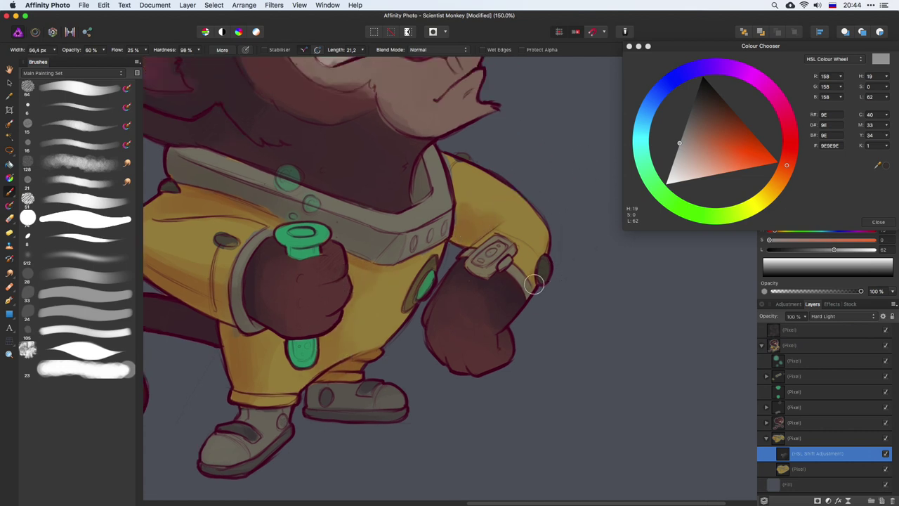
scroll(487, 276, "up", 2)
scroll(386, 285, "right", 2)
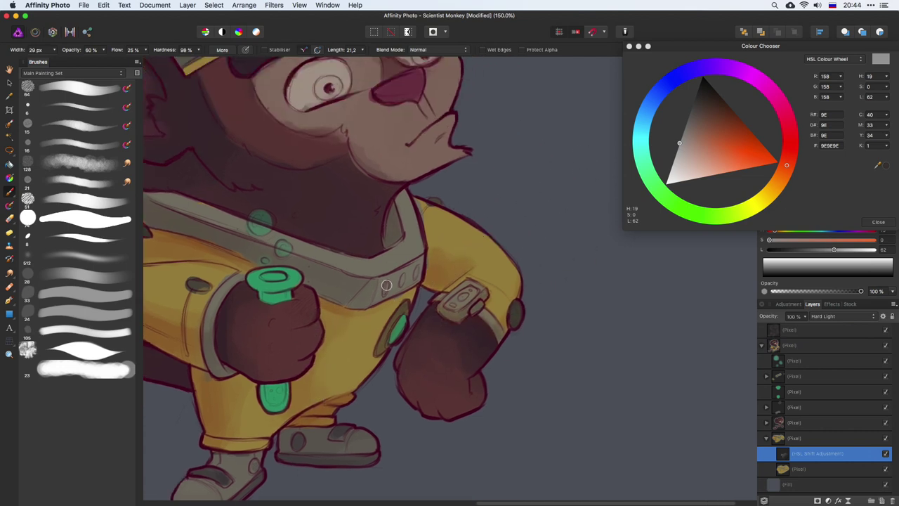
scroll(398, 296, "left", 6)
scroll(399, 295, "up", 3)
key("bracketright")
key("bracketright")
key("bracketright")
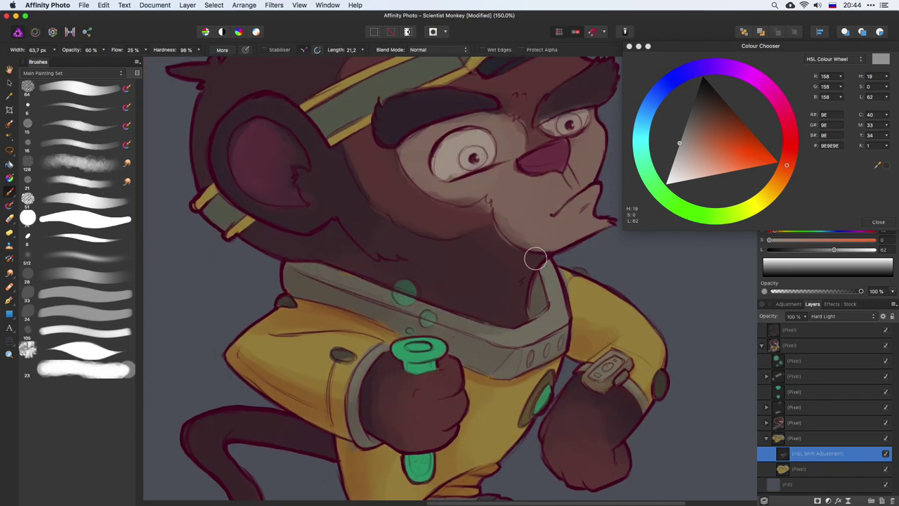
scroll(432, 162, "down", 7)
scroll(476, 300, "right", 6)
scroll(476, 300, "up", 3)
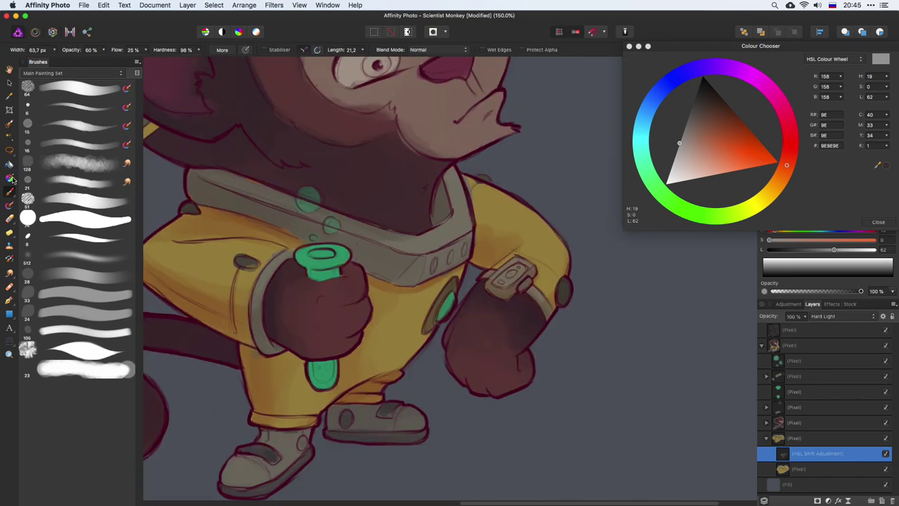
key("r")
scroll(304, 258, "left", 4)
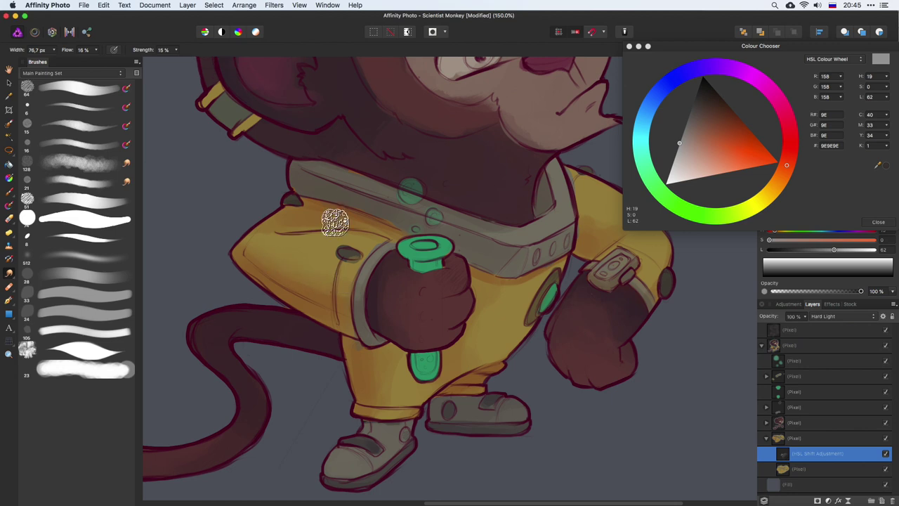
Smooth the shadows with a smaller brush, then move the HSL Shift onto the fur layer
key("bracketleft")
scroll(518, 170, "right", 3)
scroll(518, 170, "down", 2)
key("bracketleft")
key("bracketleft")
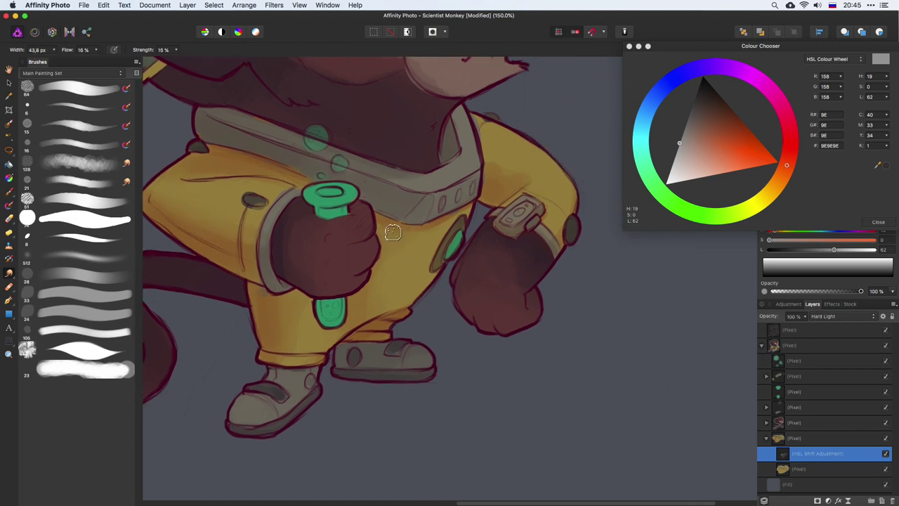
scroll(436, 249, "up", 3)
scroll(435, 249, "right", 2)
key("bracketright")
scroll(485, 318, "down", 5)
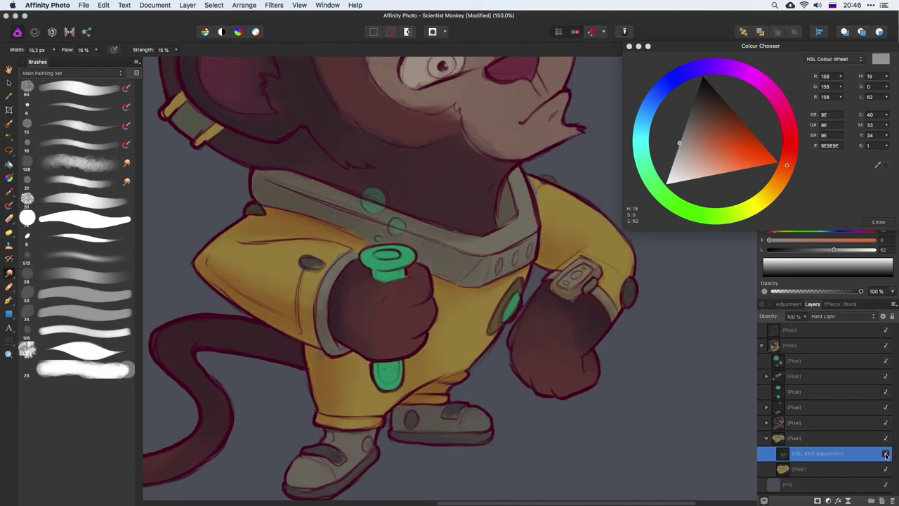
scroll(467, 235, "up", 5)
key("bracketleft")
key("bracketleft")
scroll(467, 235, "down", 2)
left_click_drag(818, 453, 822, 436)
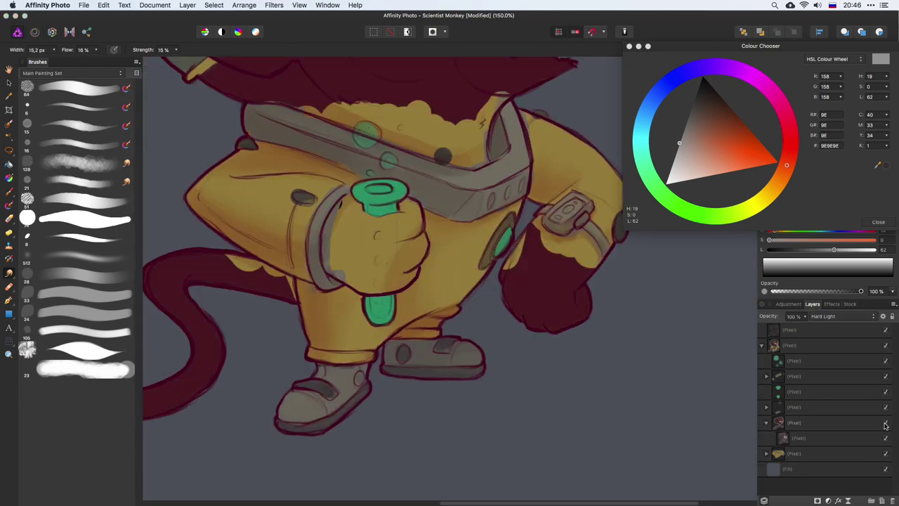
Set the fur HSL Shift adjustment to Hard Light, shifting hue to about 32° and luminosity
double_click(821, 436)
left_click(843, 316)
left_click(836, 393)
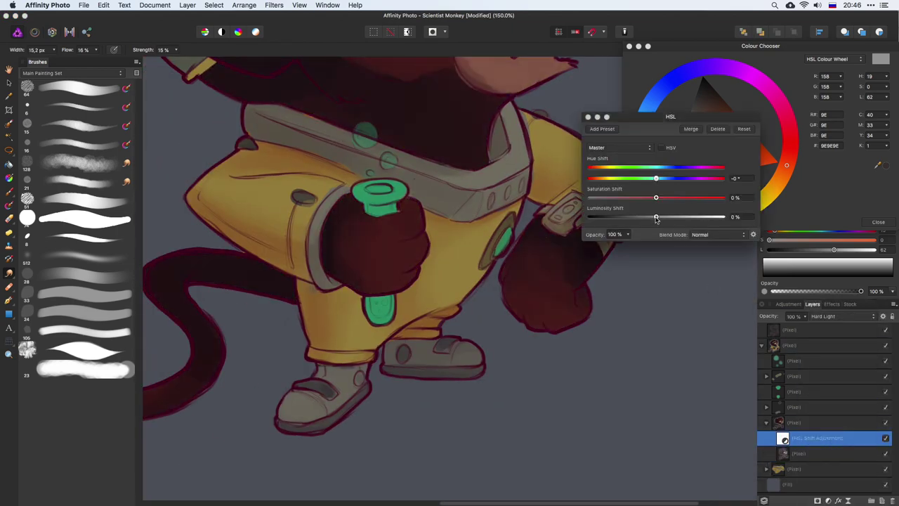
scroll(449, 281, "up", 5)
left_click_drag(655, 178, 668, 180)
left_click_drag(663, 217, 673, 217)
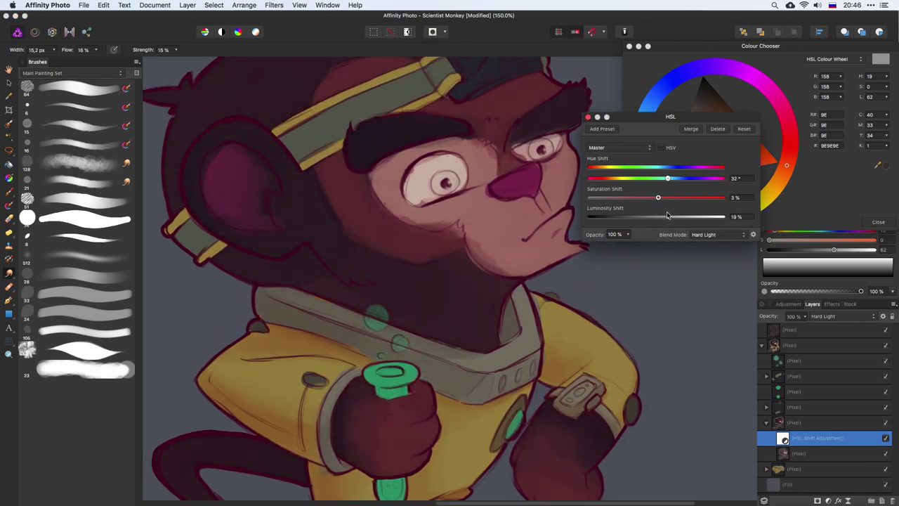
Pick a lighter grey brush colour, resize the brush, and nudge fur luminosity down slightly
key("b")
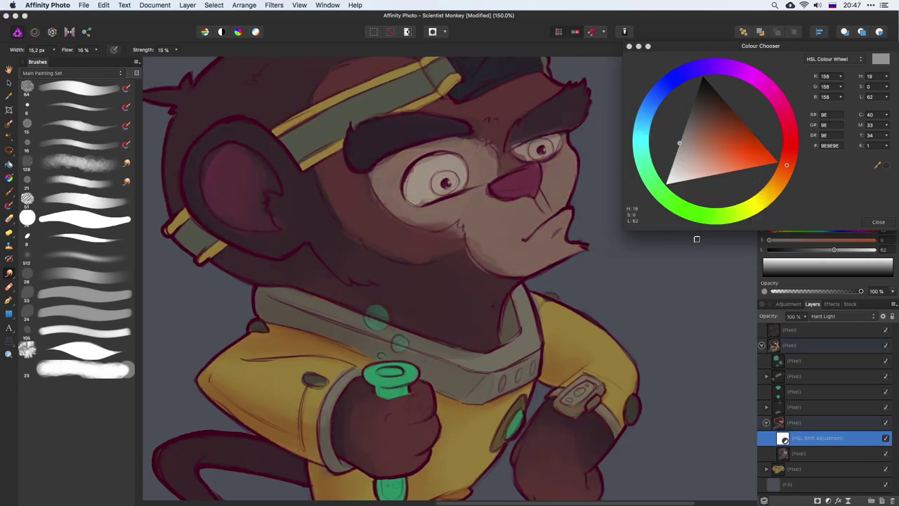
key("ctrl+1")
left_click_drag(372, 302, 355, 302)
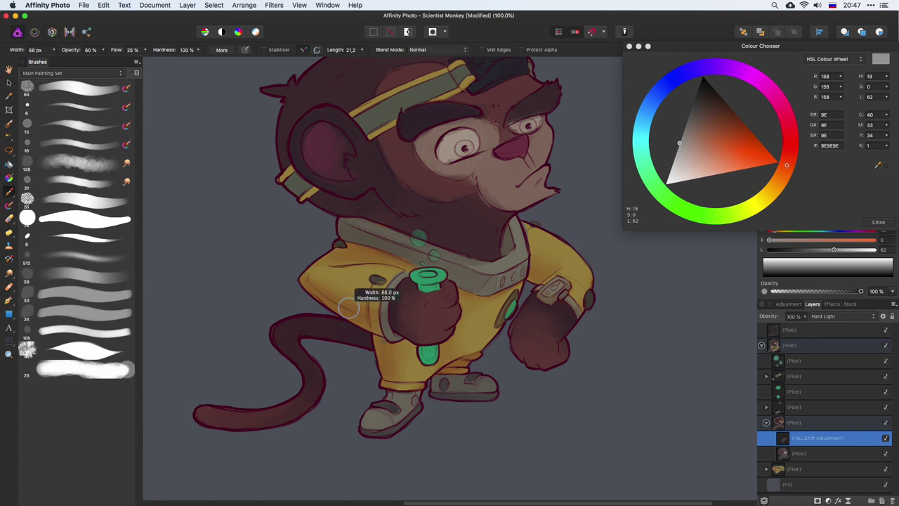
left_click(679, 150)
left_click_drag(656, 217, 652, 221)
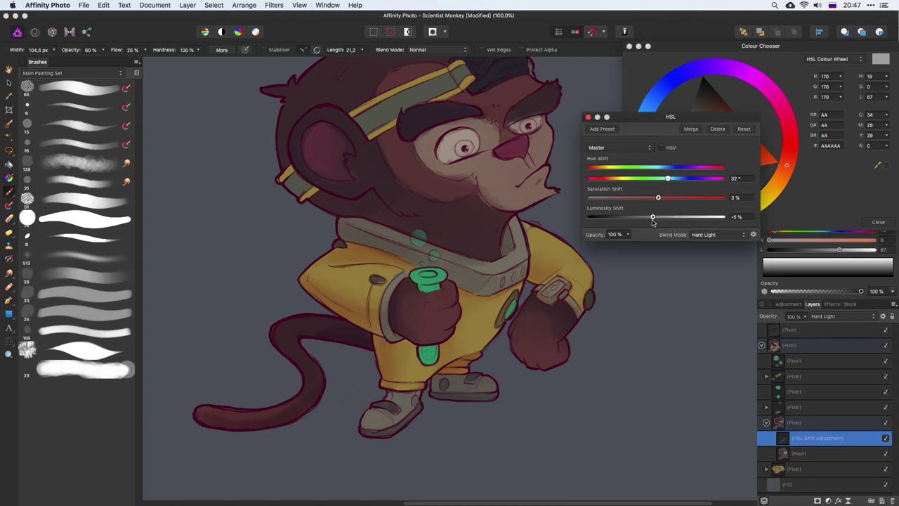
left_click_drag(435, 341, 393, 341)
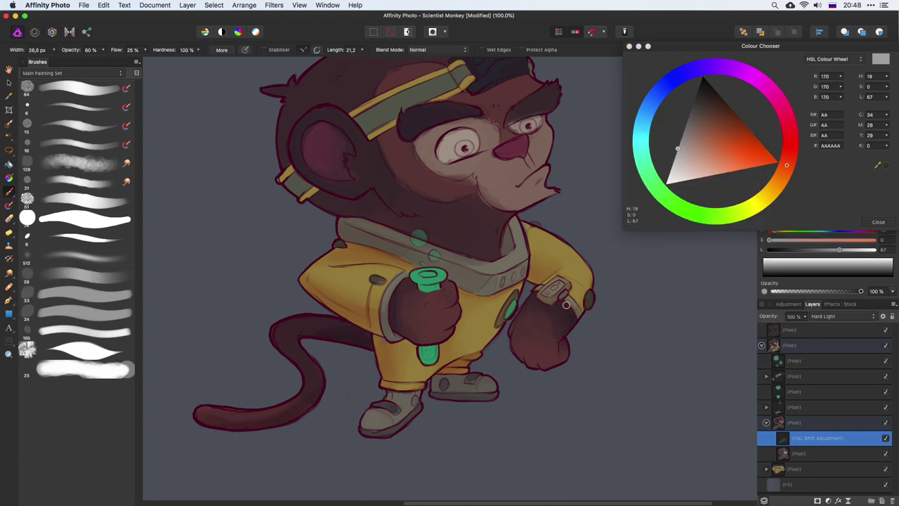
key("bracketright")
key("bracketright")
key("bracketright")
scroll(529, 331, "up", 3)
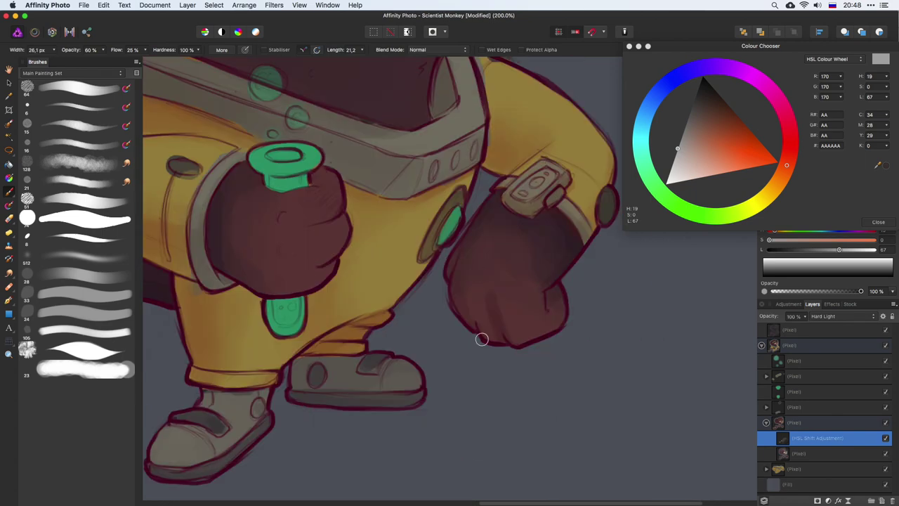
key("e")
key("b")
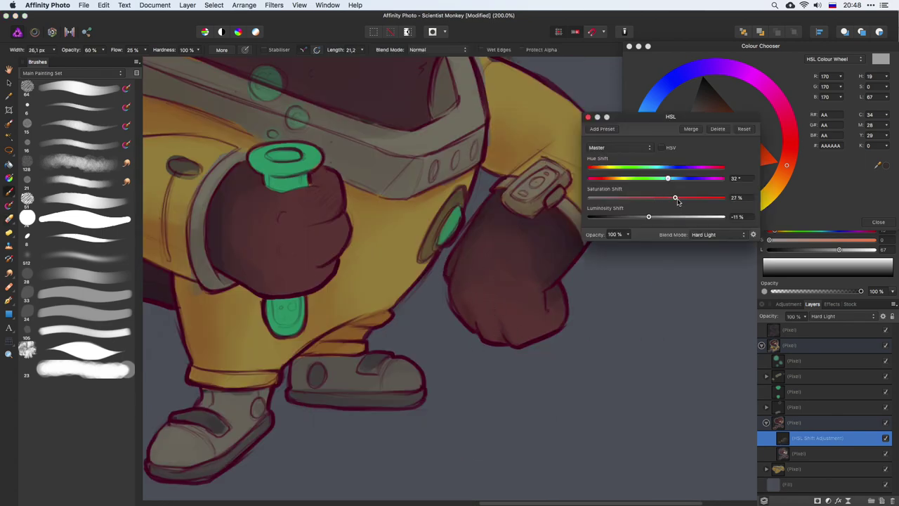
scroll(582, 251, "up", 10)
scroll(365, 375, "up", 2)
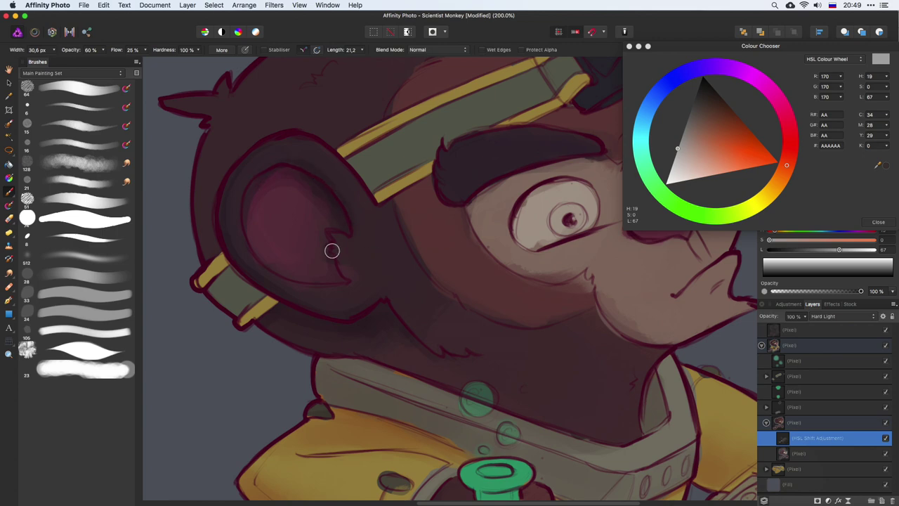
Remove the stray light stroke on the monkey's nose
scroll(332, 251, "up", 3)
scroll(281, 260, "up", 3)
scroll(309, 182, "right", 5)
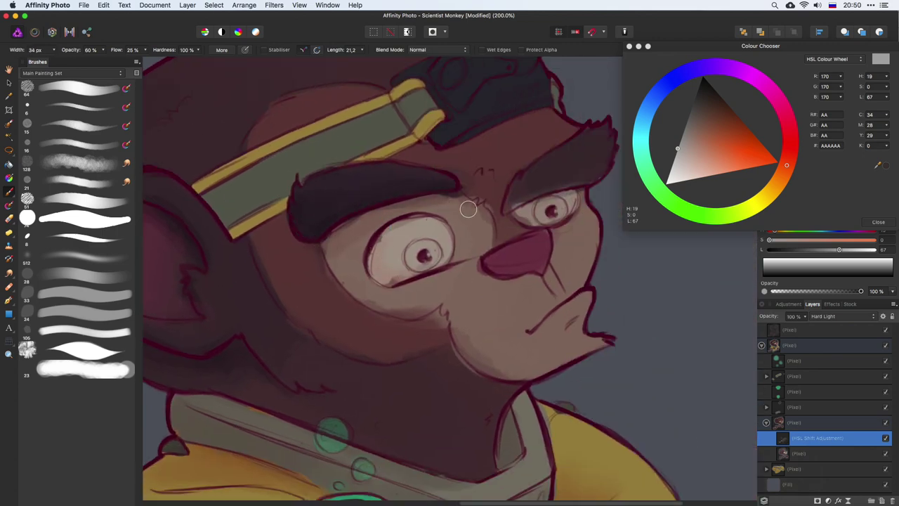
scroll(438, 249, "right", 3)
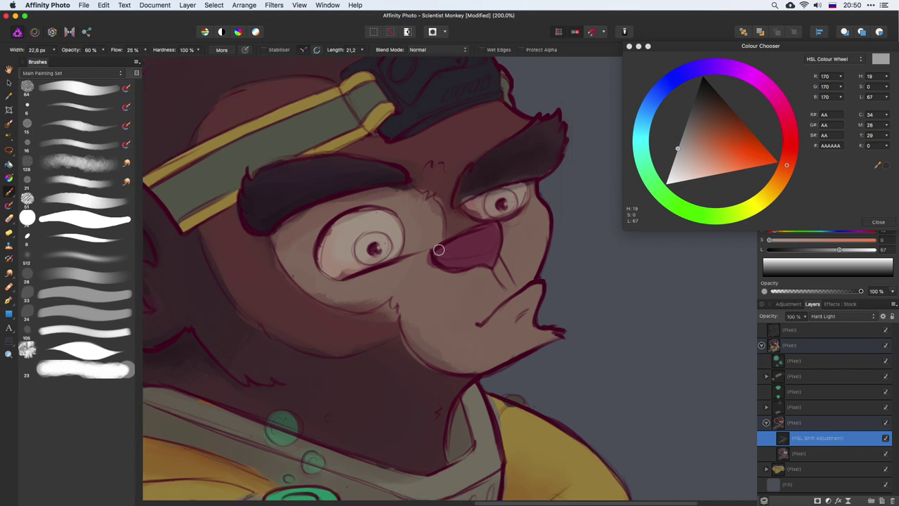
key("ctrl+z")
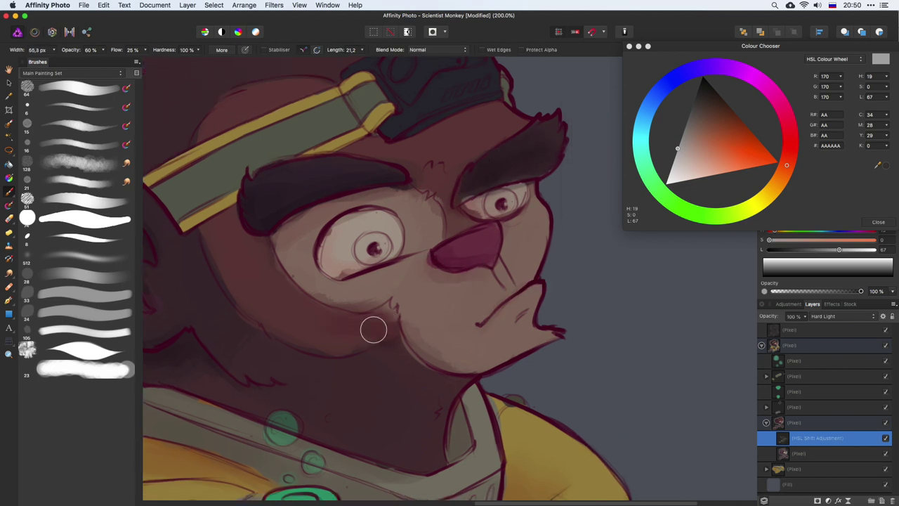
Darken the upper edge of the right eyebrow with a brush stroke
scroll(527, 326, "up", 3)
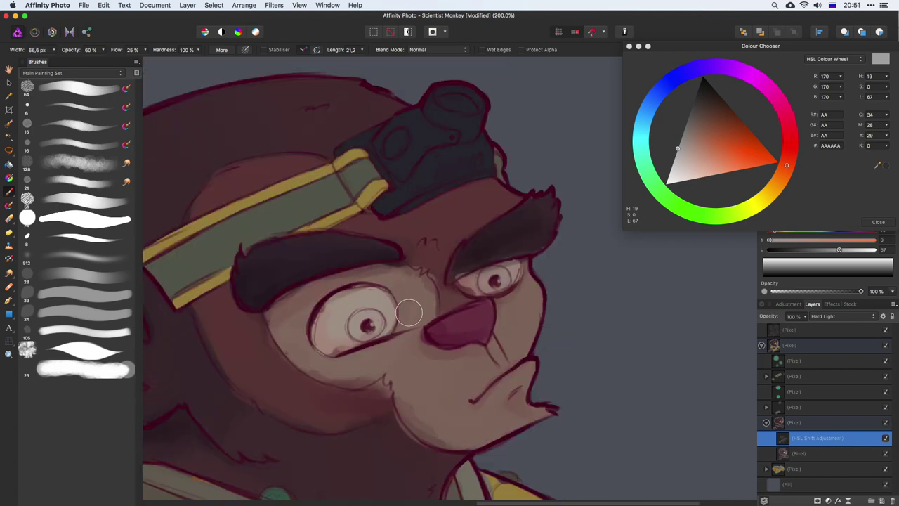
scroll(393, 281, "right", 3)
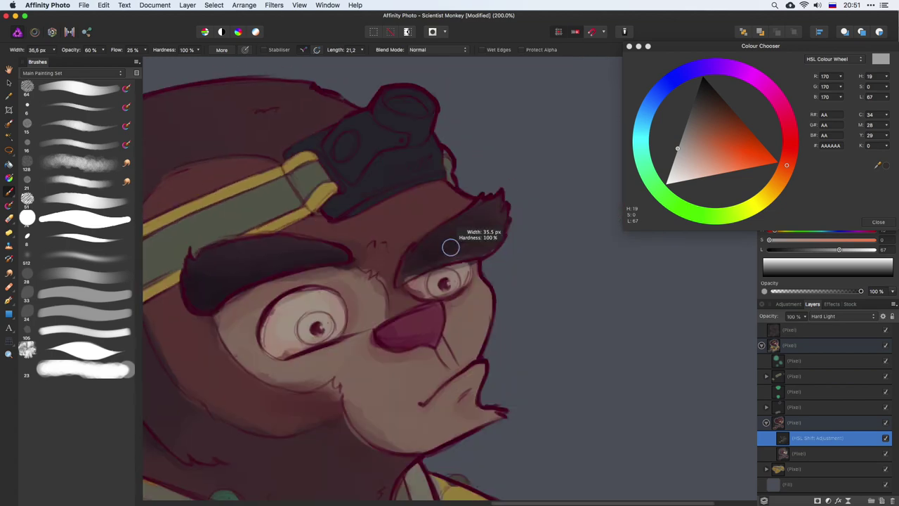
left_click_drag(450, 247, 516, 229)
scroll(478, 150, "down", 3)
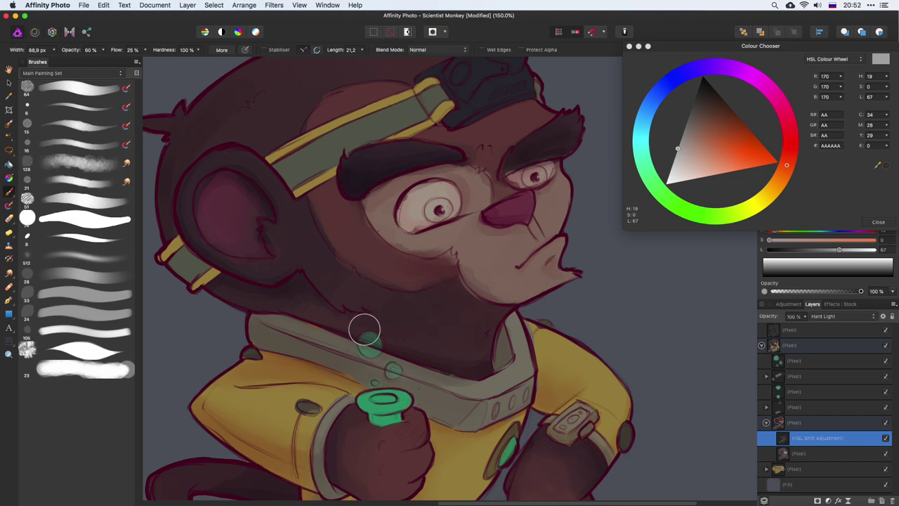
scroll(364, 330, "down", 3)
scroll(592, 365, "up", 2)
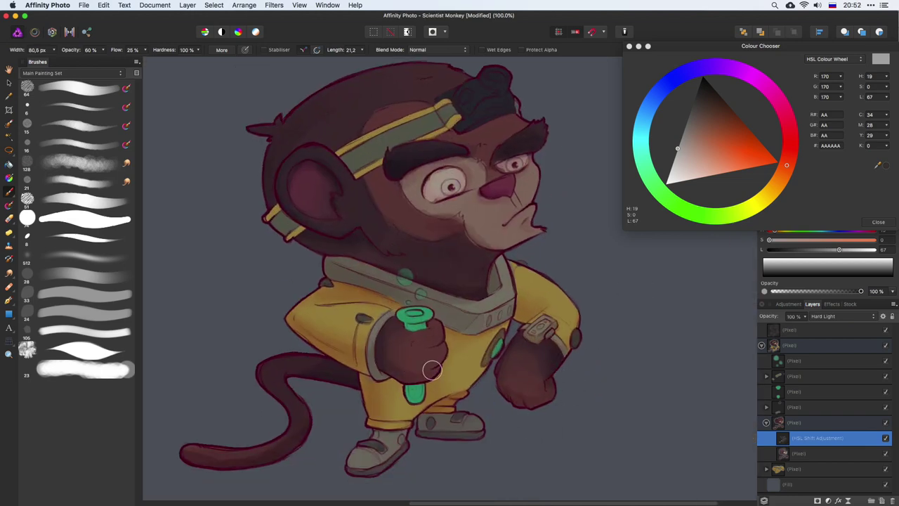
scroll(299, 321, "down", 2)
scroll(300, 321, "left", 2)
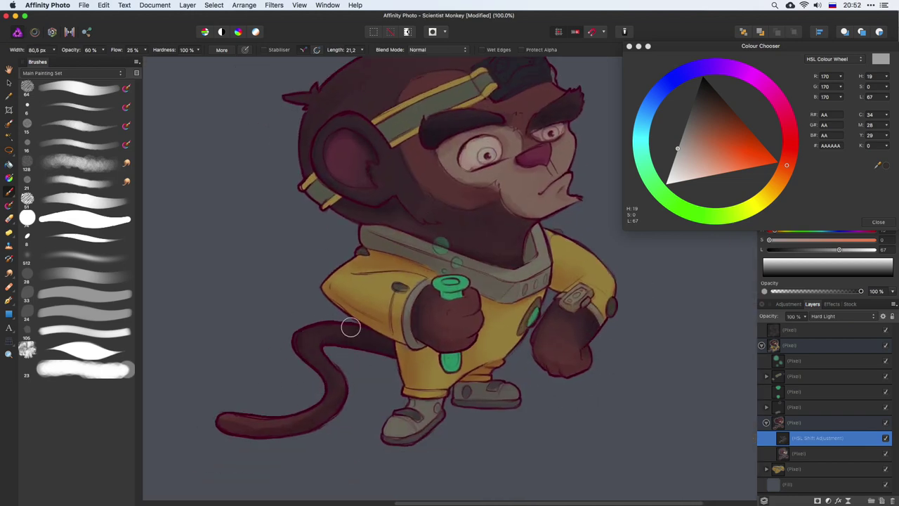
Dodge to lighten several areas of the monkey, resizing the brush as needed
key("o")
scroll(306, 341, "up", 3)
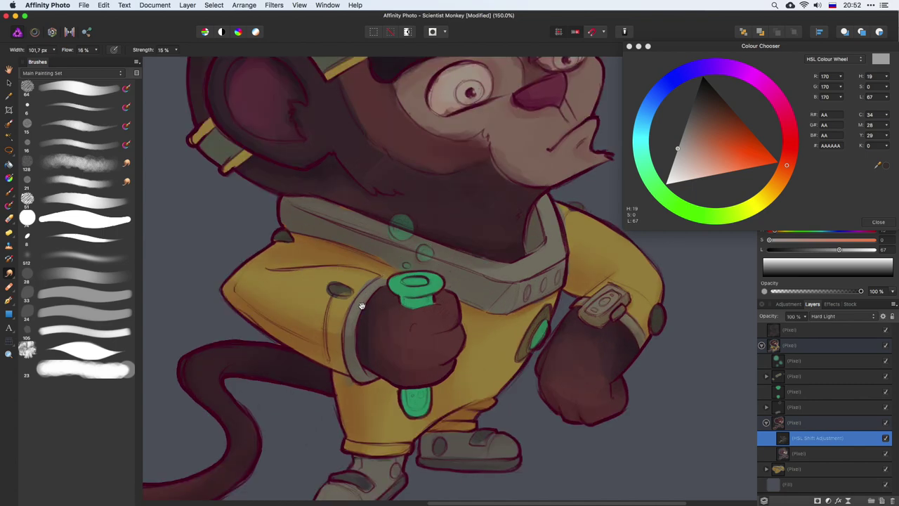
scroll(414, 257, "down", 3)
scroll(300, 228, "up", 4)
scroll(369, 131, "up", 3)
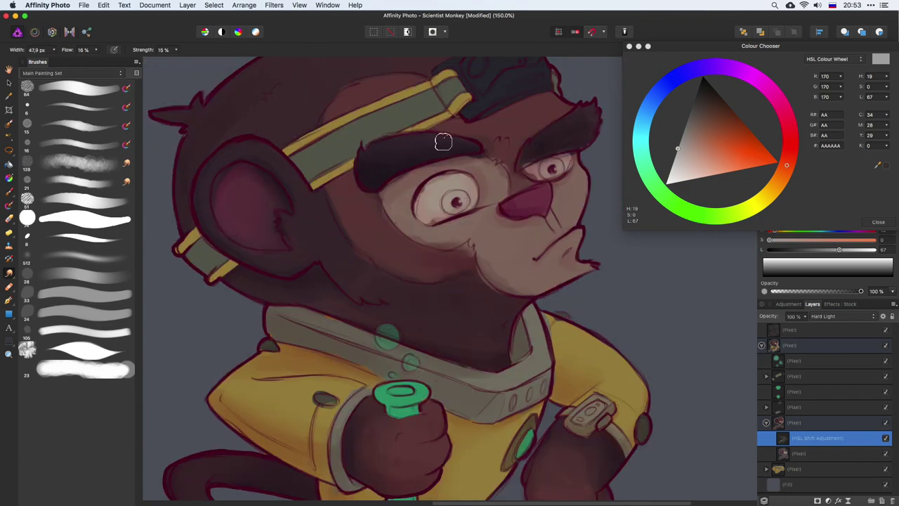
scroll(443, 142, "right", 5)
key("[")
scroll(396, 307, "left", 7)
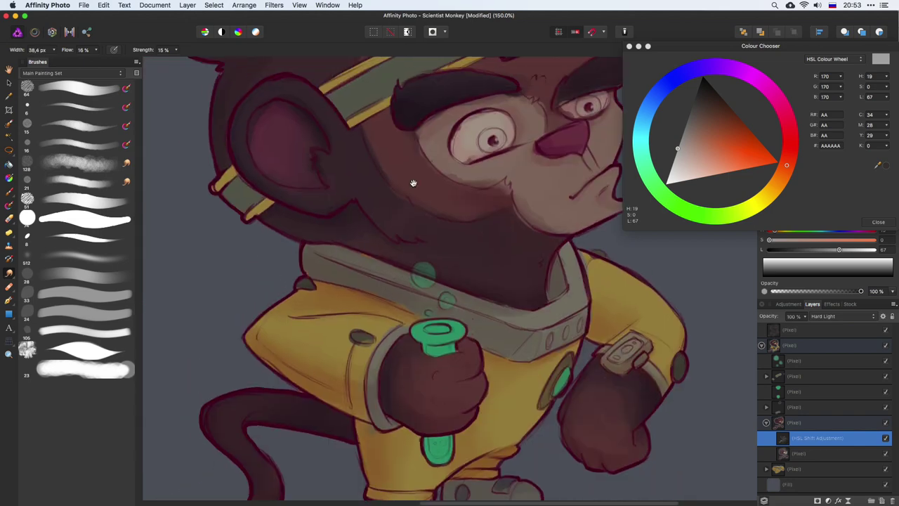
scroll(413, 183, "up", 6)
key("[")
key("[")
scroll(394, 344, "right", 4)
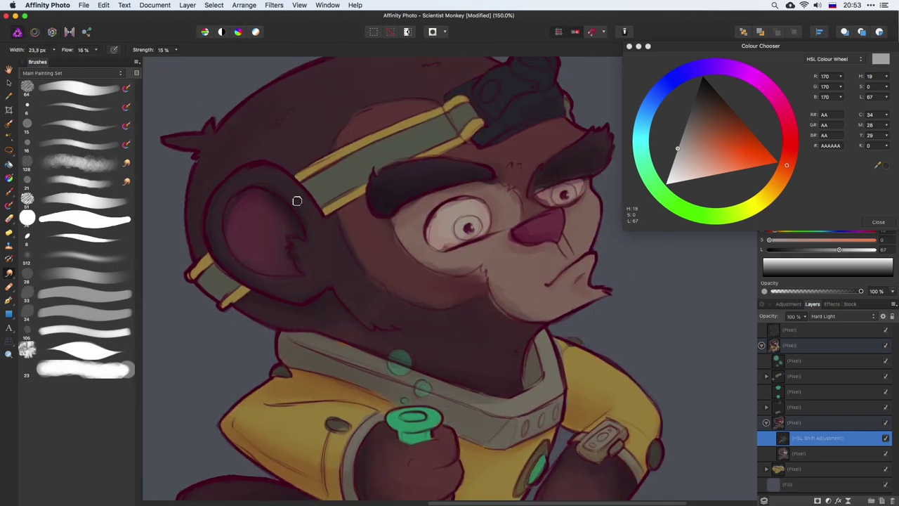
scroll(422, 246, "up", 5)
key("]")
scroll(467, 381, "down", 12)
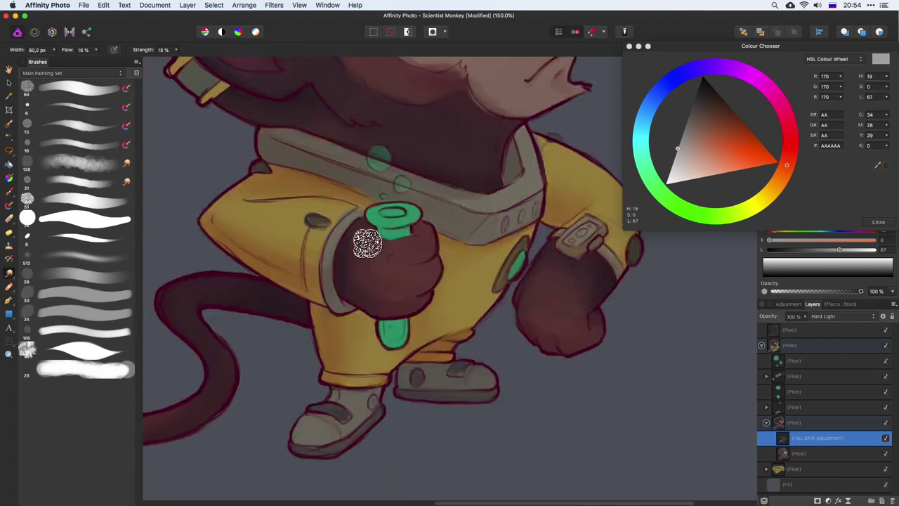
key("]")
key("]")
scroll(555, 225, "down", 5)
scroll(379, 197, "up", 2)
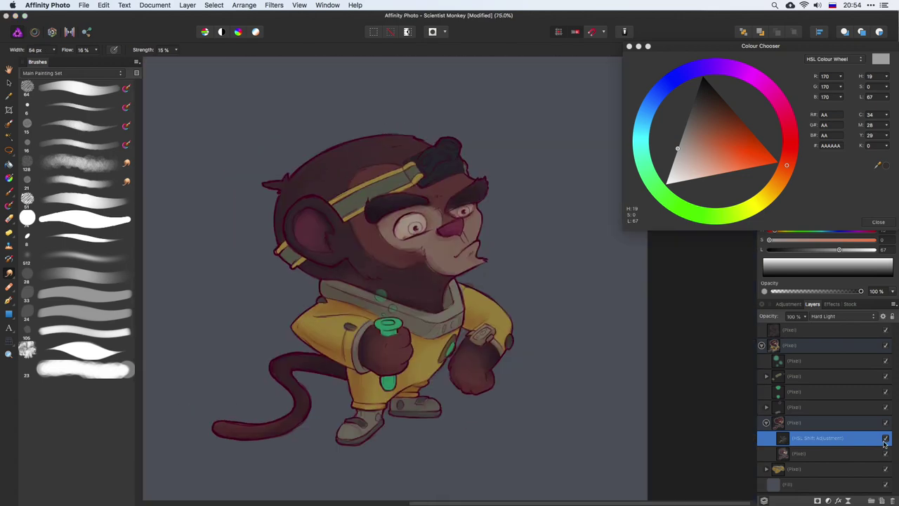
scroll(366, 183, "up", 5)
scroll(394, 225, "up", 5)
scroll(281, 224, "left", 4)
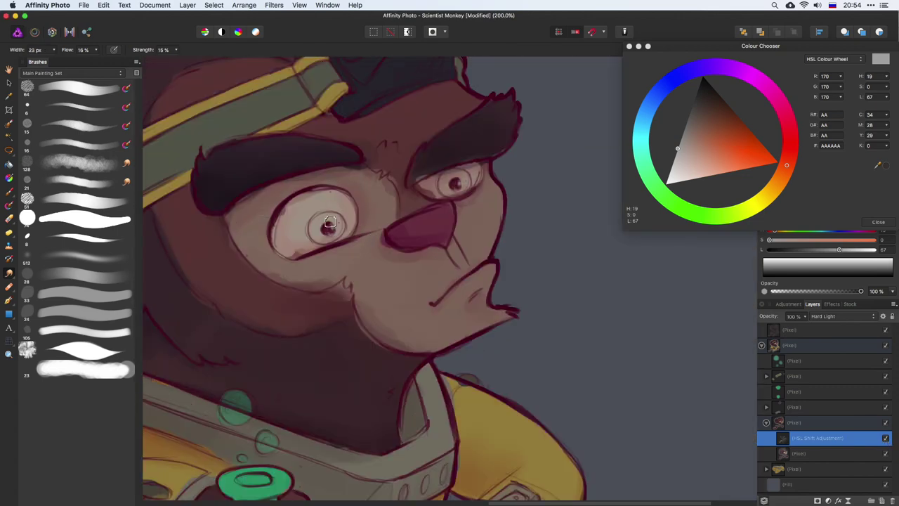
key("]")
scroll(379, 253, "up", 5)
scroll(473, 231, "down", 2)
scroll(473, 231, "down", 8)
Change the fur HSL Shift to about 38° hue and -35% luminosity
key("super+1")
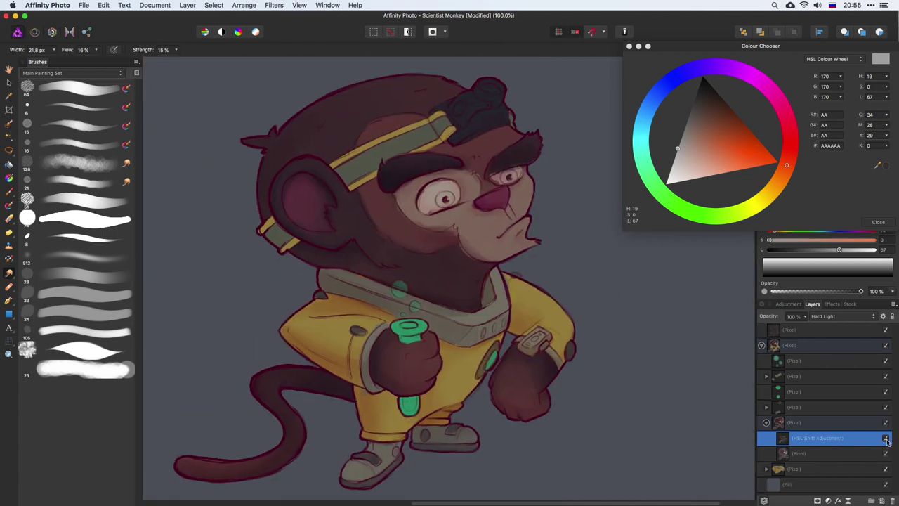
double_click(886, 440)
left_click_drag(641, 218, 633, 217)
left_click_drag(667, 178, 671, 180)
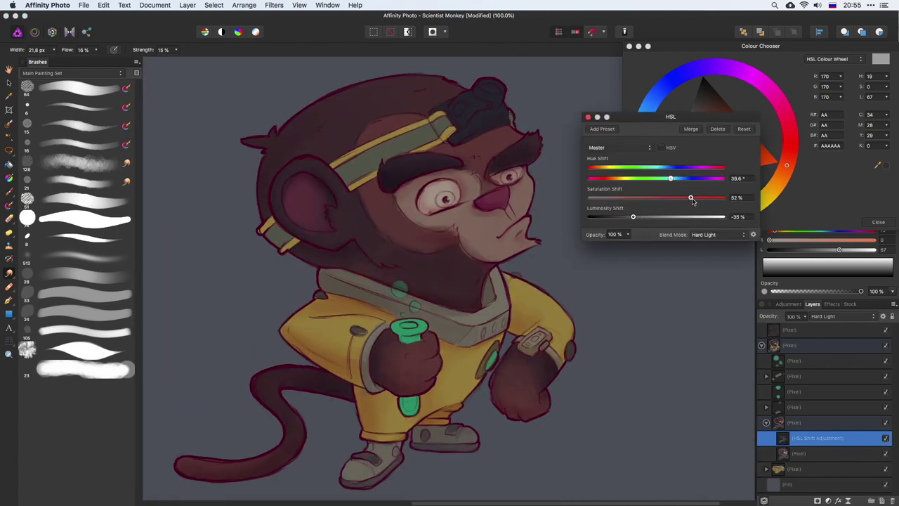
Finish the fur adjustment at -45% luminosity and 66% saturation, comparing before and after
left_click_drag(677, 217, 670, 217)
left_click_drag(714, 197, 700, 203)
left_click(886, 439)
left_click(885, 439)
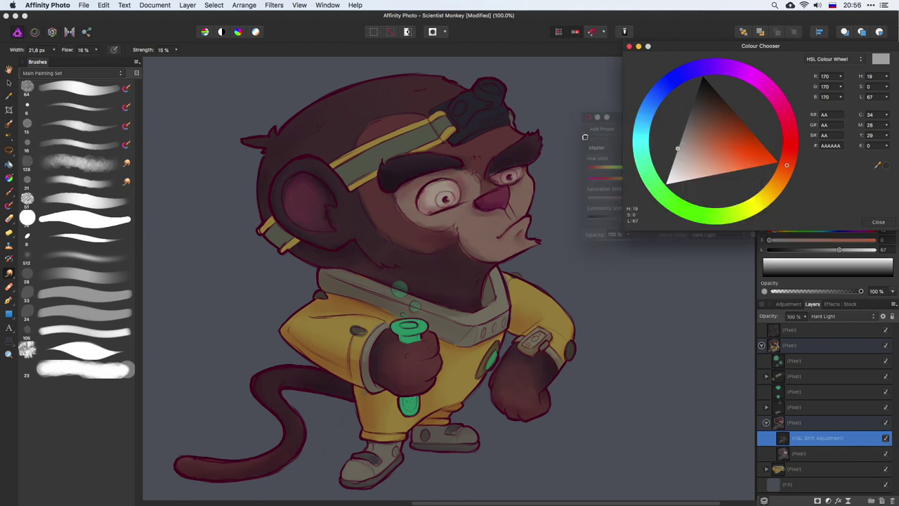
scroll(449, 280, "down", 3)
left_click(766, 422)
Add a new HSL Shift adjustment layer inside a character pixel layer
left_click(828, 500)
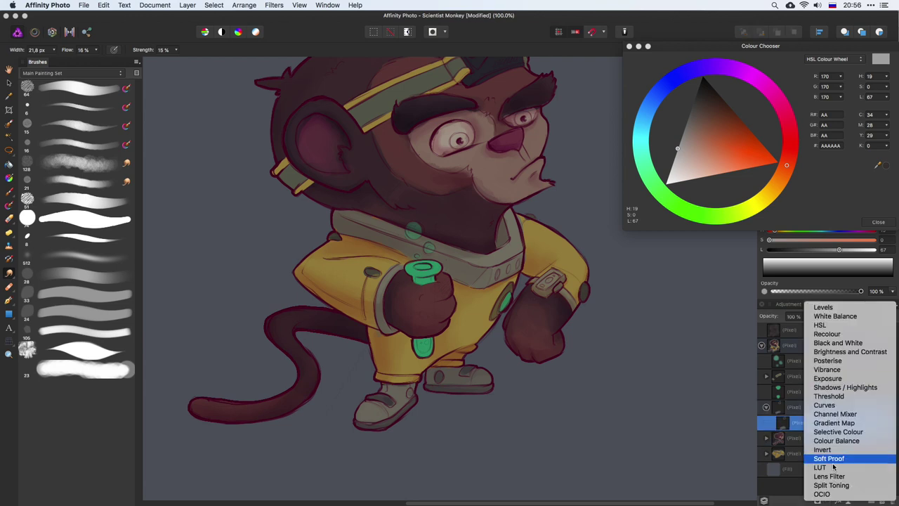
left_click(792, 328)
left_click(587, 117)
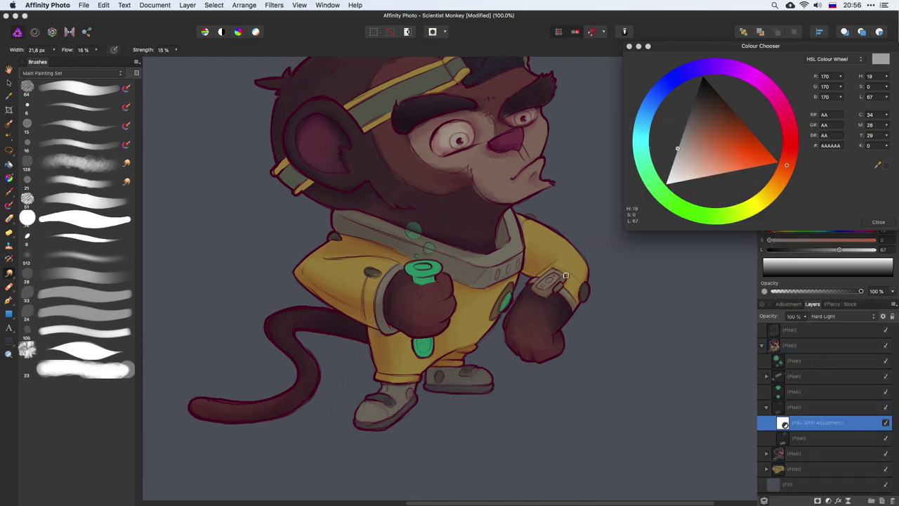
key("b")
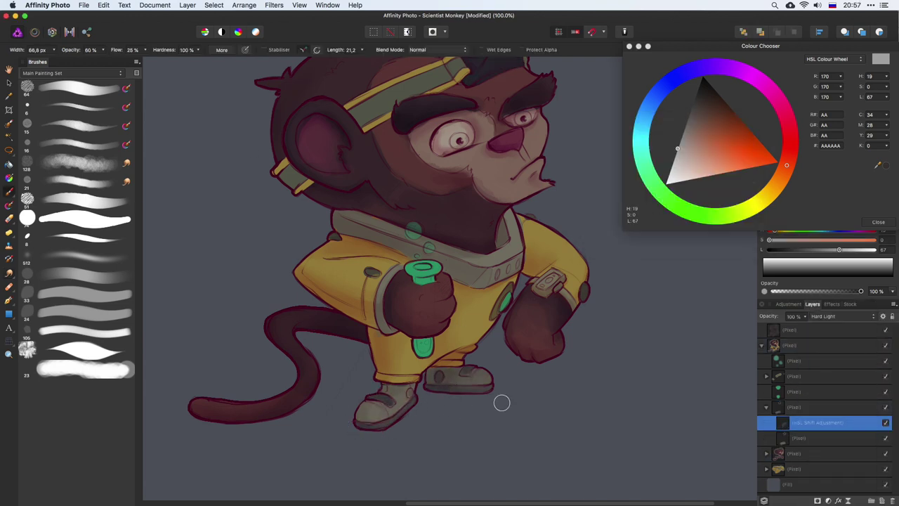
Select the pixel layer below the adjustment and sample the headlamp colour with a smaller brush
scroll(492, 316, "up", 3)
scroll(506, 297, "up", 2)
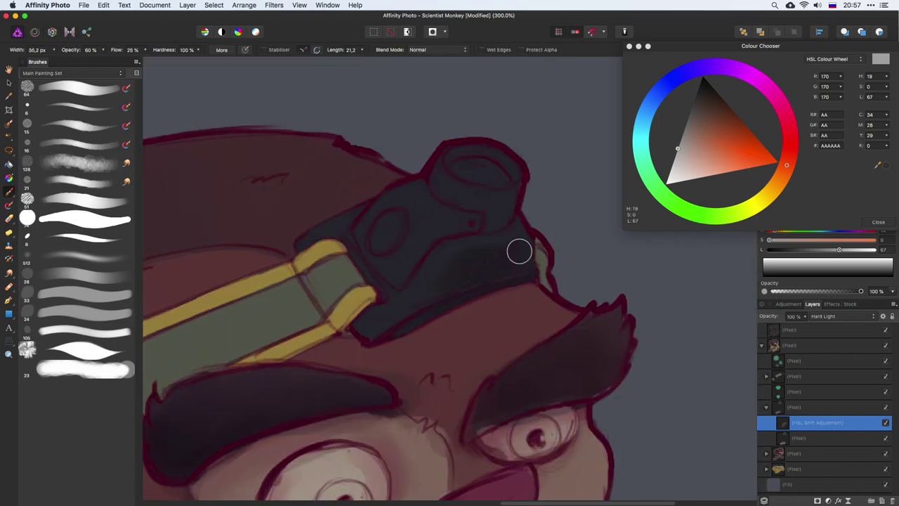
key("bracketleft")
key("bracketleft")
key("e")
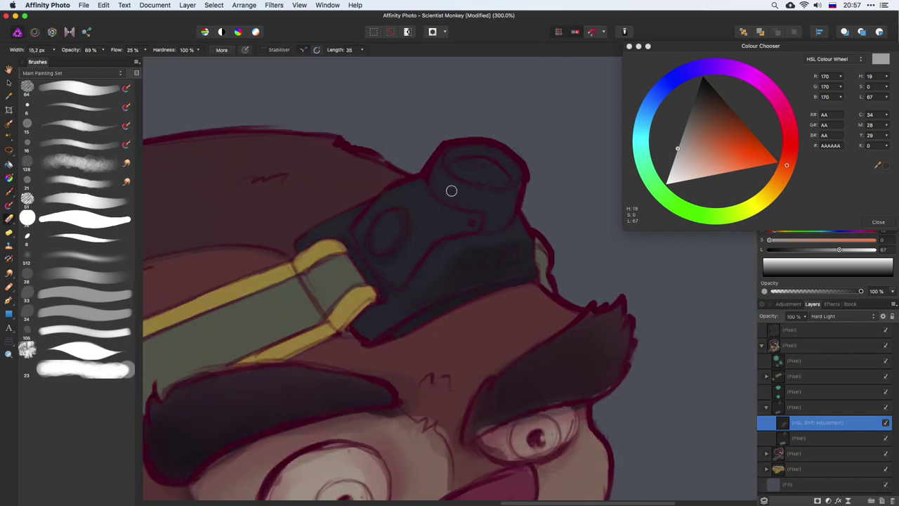
key("b")
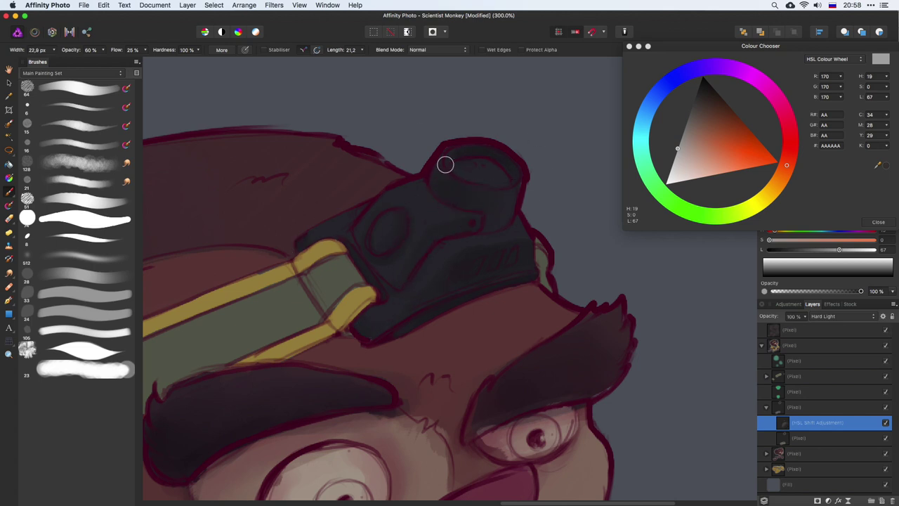
key("alt+bracketleft")
left_click(430, 213, "alt")
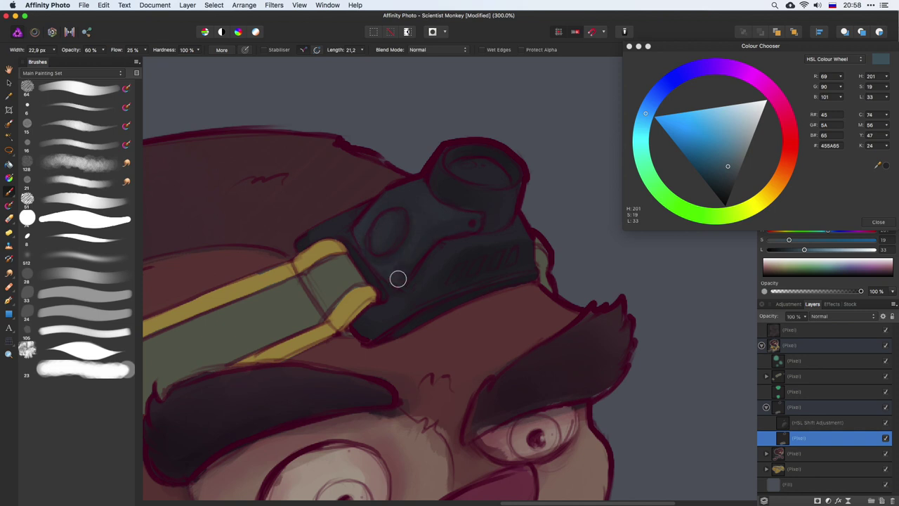
left_click(484, 166, "alt")
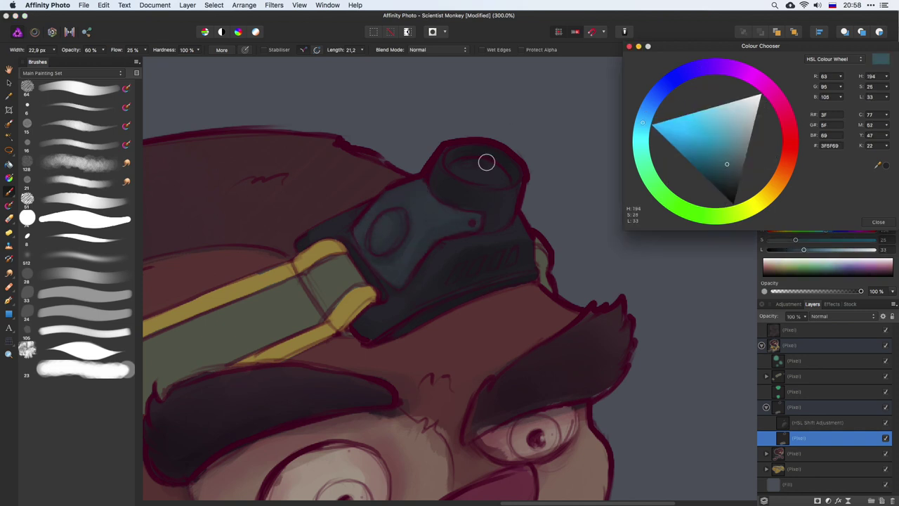
key("bracketleft")
Paint lighter teal inside the lens ring and blue into the headlamp lens
left_click_drag(505, 182, 461, 165)
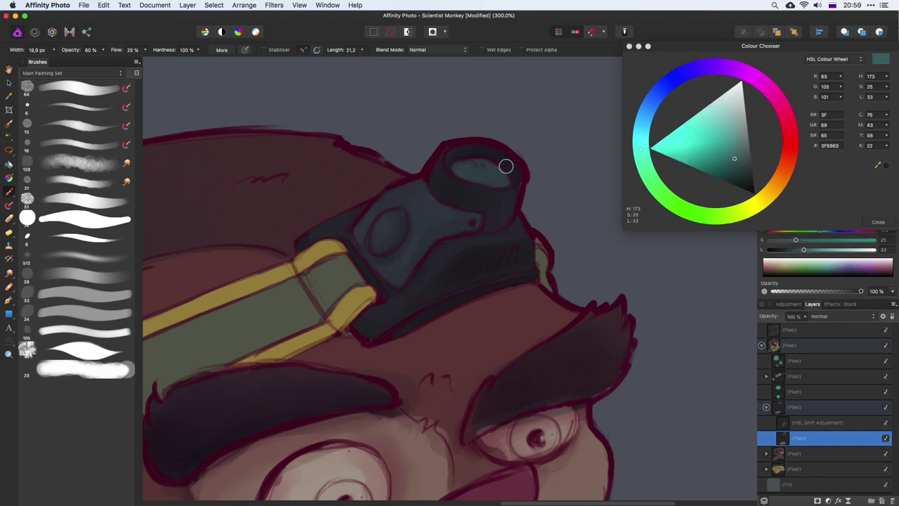
left_click_drag(640, 149, 645, 112)
left_click_drag(734, 158, 702, 148)
mouse_move(385, 243)
left_mouse_down()
mouse_move(377, 231)
mouse_move(386, 215)
mouse_move(409, 228)
mouse_move(383, 264)
mouse_move(424, 242)
mouse_move(379, 267)
left_mouse_up()
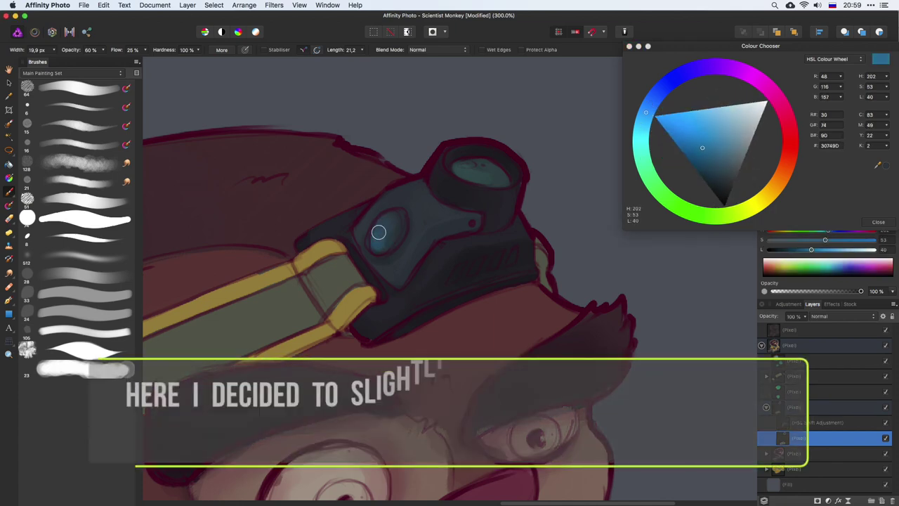
scroll(474, 242, "down", 5)
scroll(396, 288, "up", 3)
Paint warm yellow along the headlamp band, blending with the Smudge Brush at 37% strength
key("super+minus")
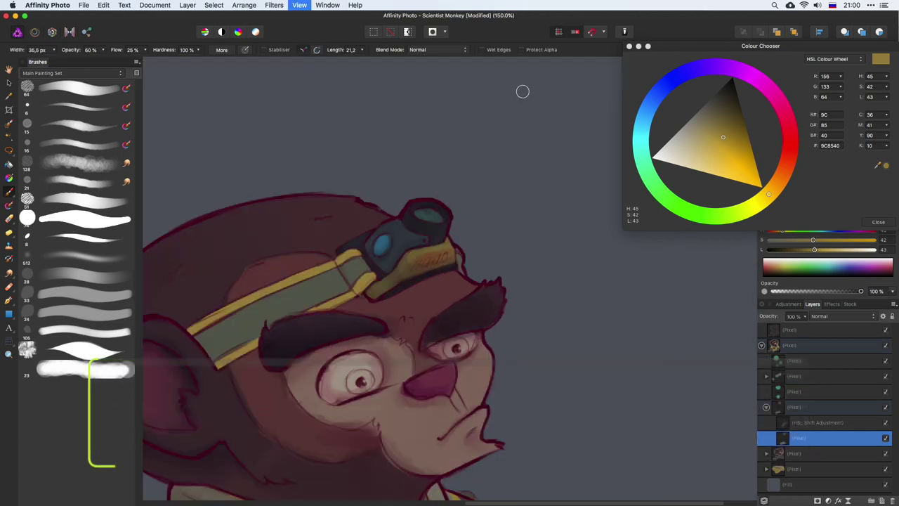
key("super+plus")
key("super+plus")
key("super+plus")
mouse_move(295, 305)
left_mouse_down()
mouse_move(287, 329)
mouse_move(435, 259)
mouse_move(363, 212)
left_mouse_up()
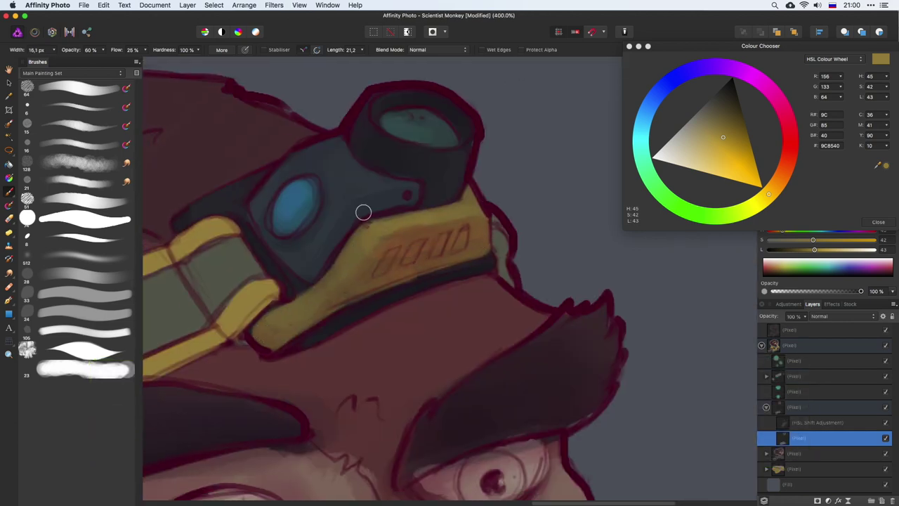
key("r")
left_click_drag(175, 50, 193, 64)
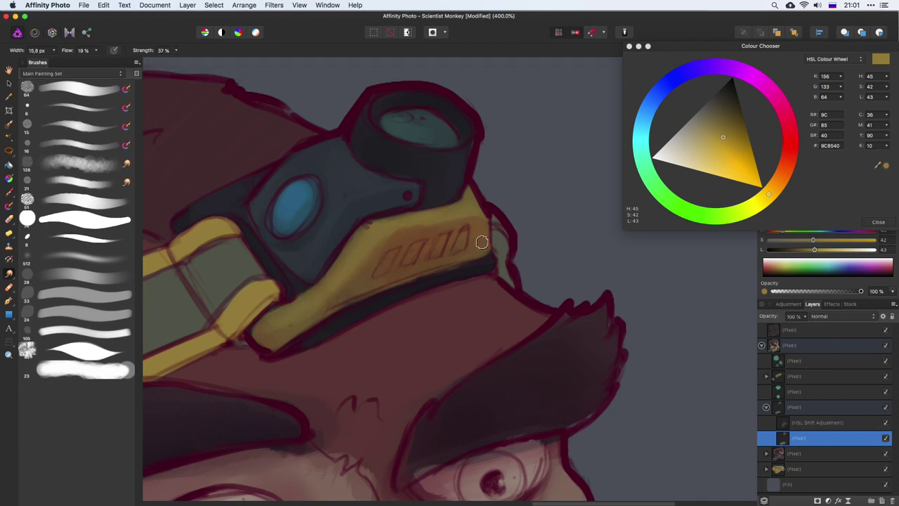
key("b")
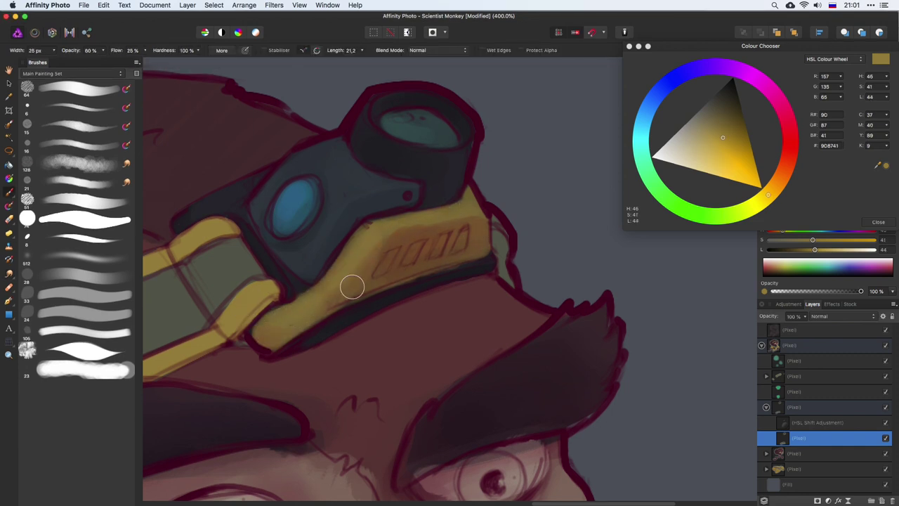
left_click_drag(351, 287, 470, 212)
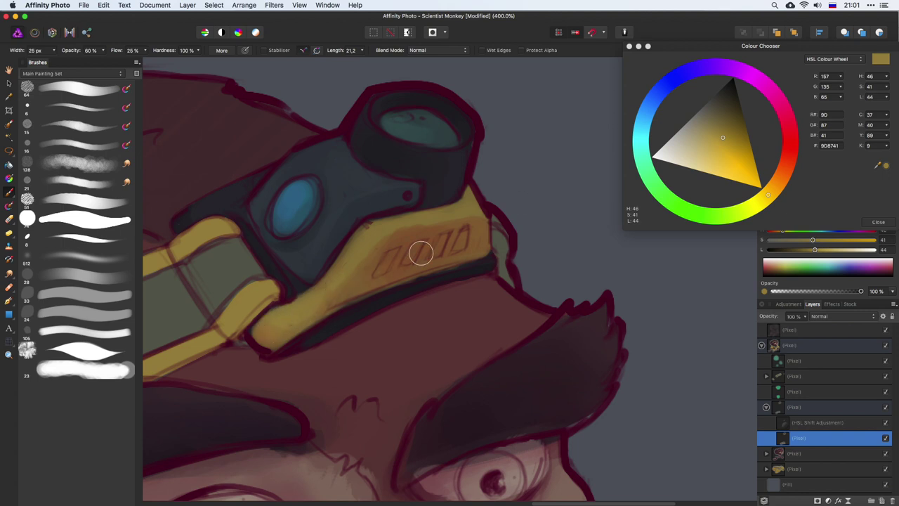
scroll(359, 287, "up", 3)
scroll(359, 287, "left", 5)
mouse_move(283, 279)
left_mouse_down()
mouse_move(272, 280)
mouse_move(341, 260)
mouse_move(365, 321)
mouse_move(331, 260)
mouse_move(398, 355)
left_mouse_up()
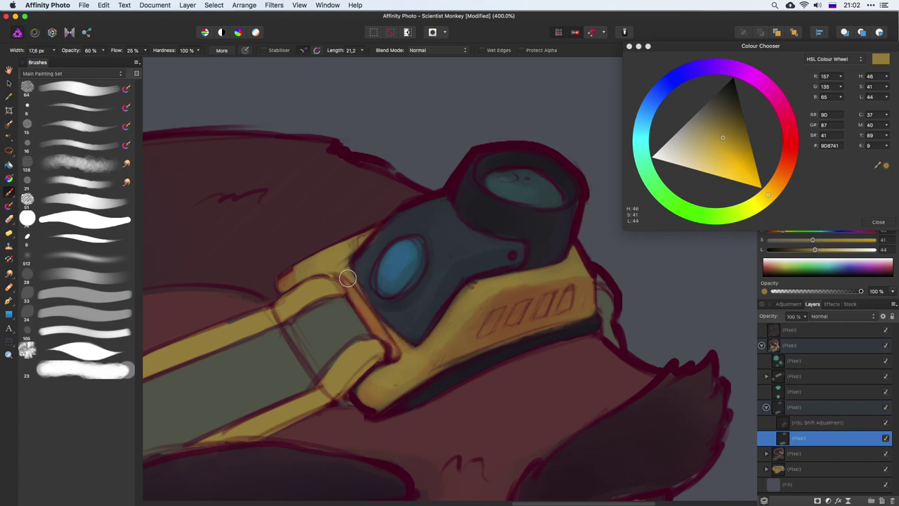
Sample lamp colours and paint light grey strokes on the lamp body
key("super+minus")
key("super+plus")
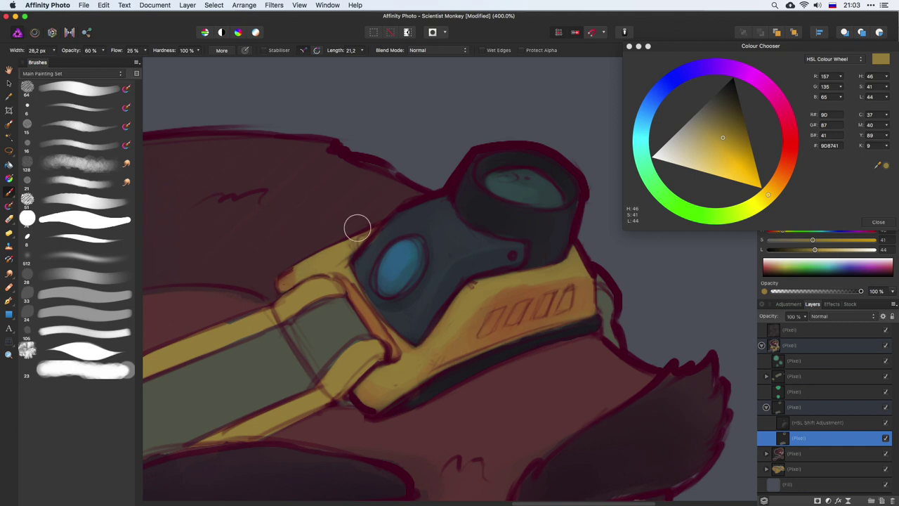
left_click(391, 223, "alt")
left_click(386, 411, "alt")
mouse_move(436, 253)
left_mouse_down()
mouse_move(395, 285)
mouse_move(393, 312)
left_mouse_up()
key("bracketleft")
key("bracketleft")
key("bracketleft")
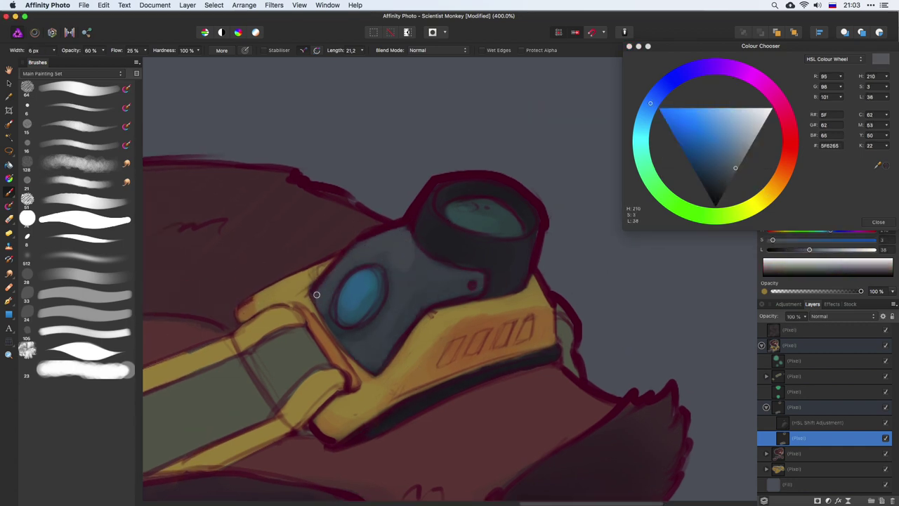
left_click(10, 222)
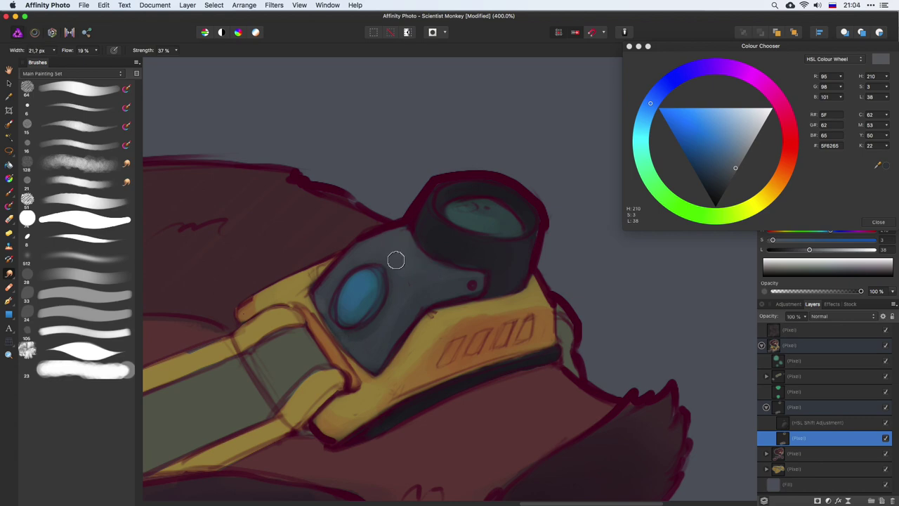
key("super+minus")
key("super+minus")
key("super+minus")
key("b")
key("super+plus")
key("super+plus")
scroll(330, 245, "down", 3)
Add a warm highlight along the headlamp strap edge
scroll(330, 246, "up", 3)
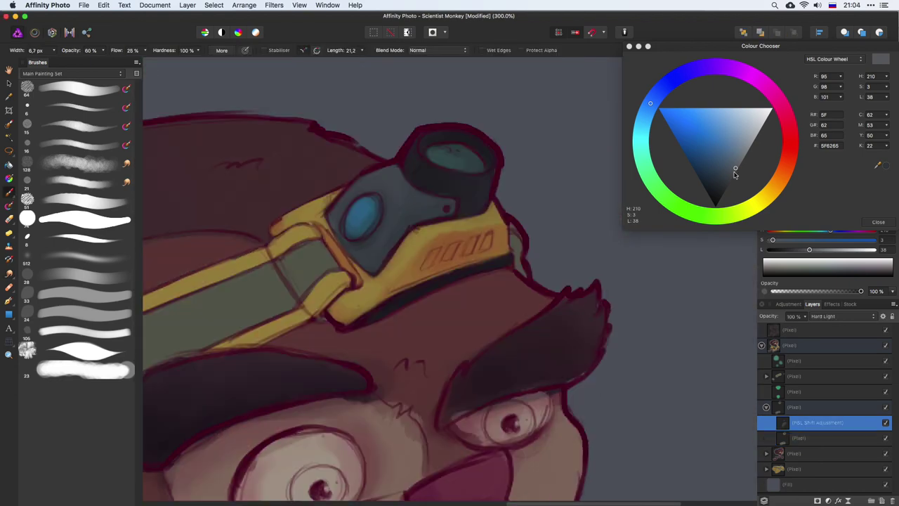
key("bracketright")
key("bracketright")
key("bracketright")
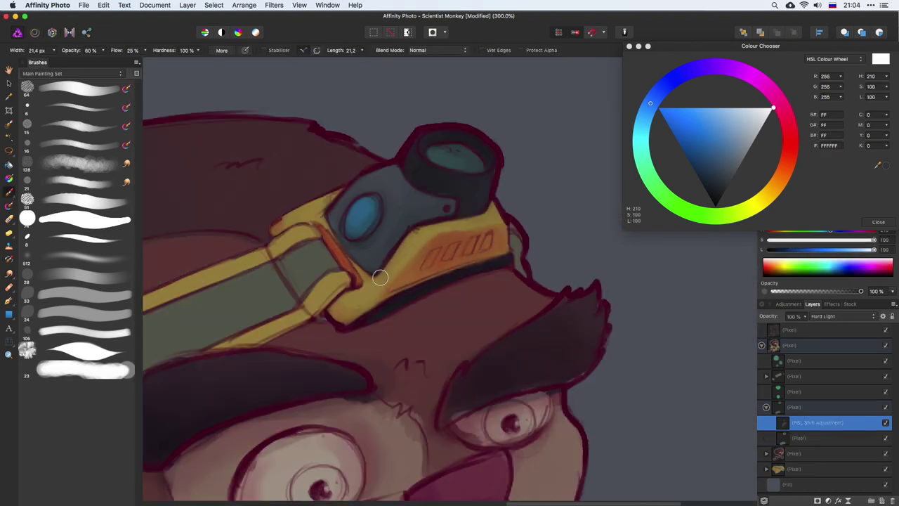
left_click_drag(381, 271, 360, 315)
key("bracketright")
key("bracketright")
key("bracketright")
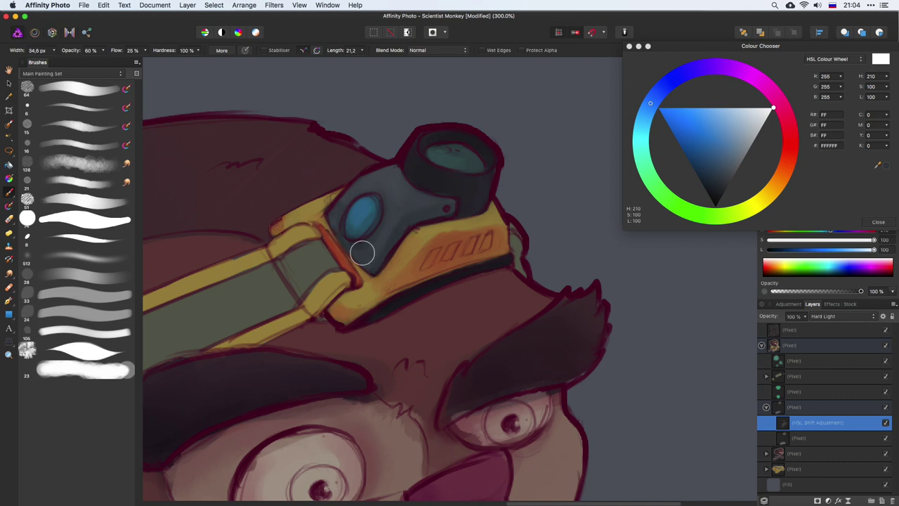
key("bracketleft")
key("bracketleft")
scroll(475, 134, "up", 3)
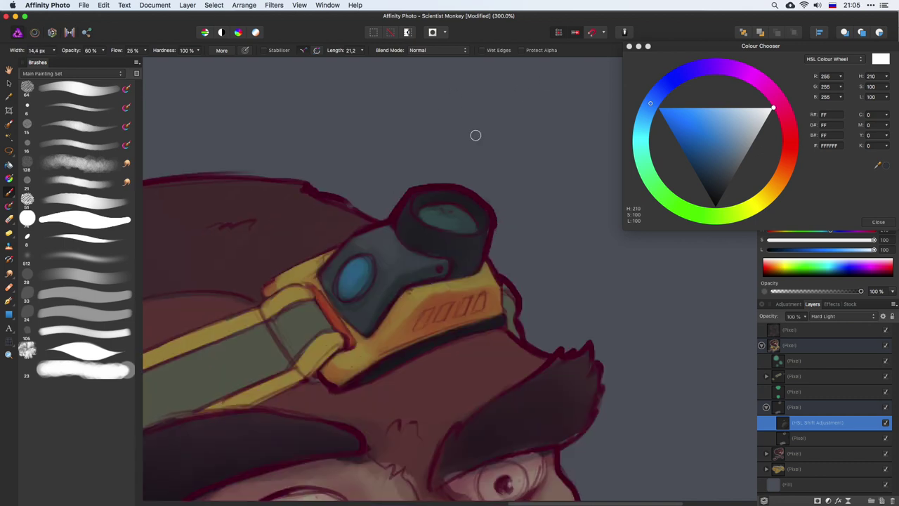
scroll(419, 209, "down", 3)
key("r")
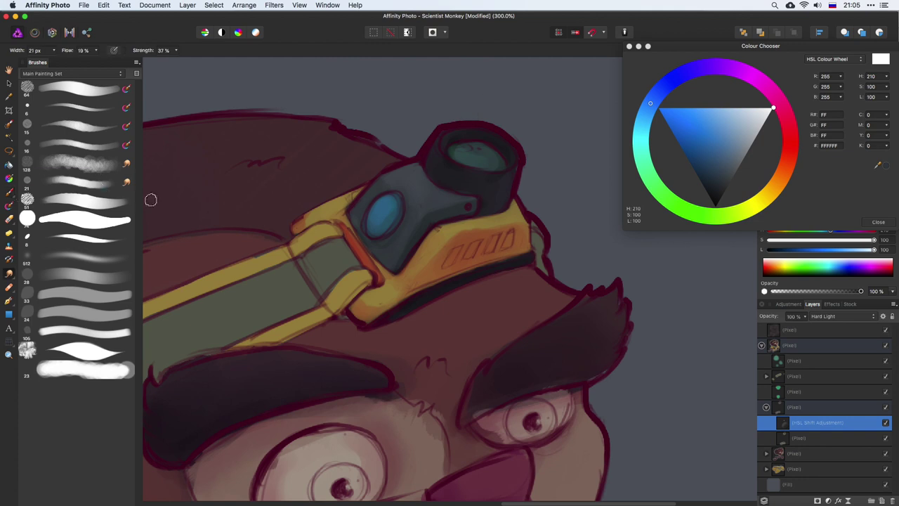
key("b")
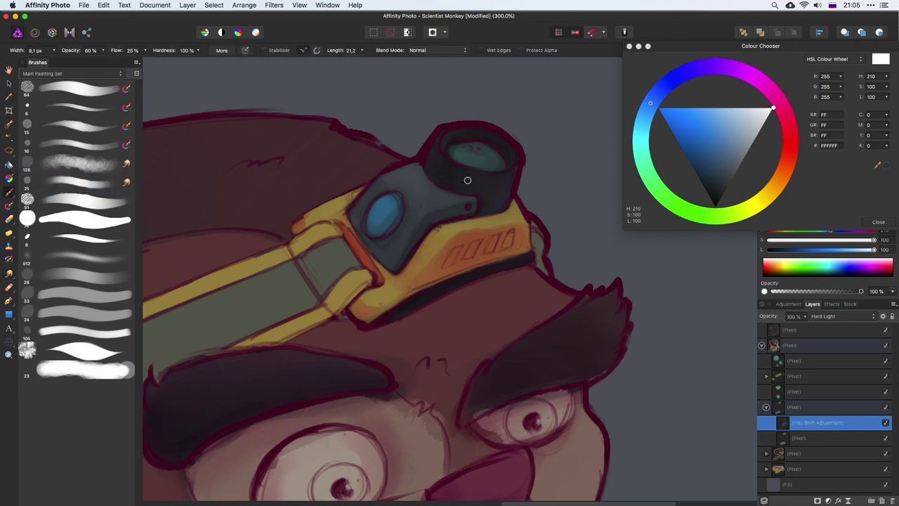
scroll(471, 176, "left", 3)
scroll(427, 255, "right", 3)
key("bracketright")
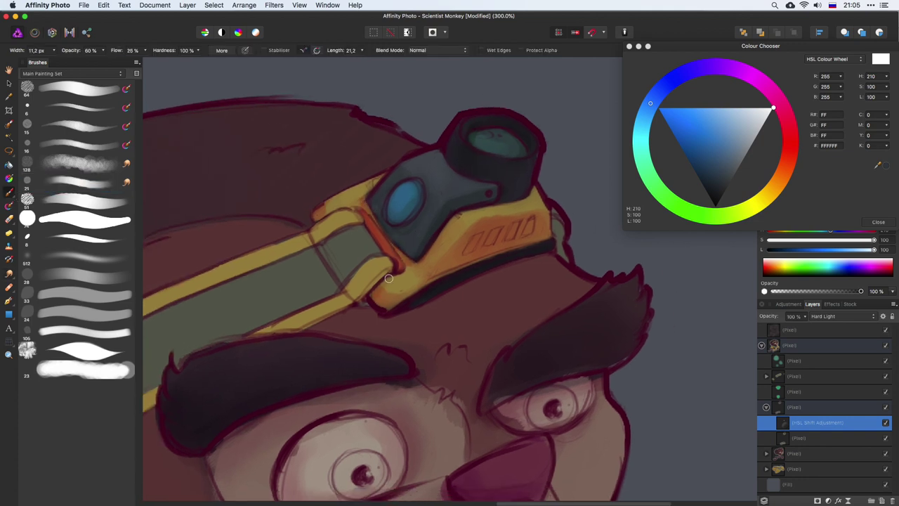
scroll(389, 278, "down", 3)
Duplicate the HSL Shift adjustment into a lower layer and zoom out
key("super+j")
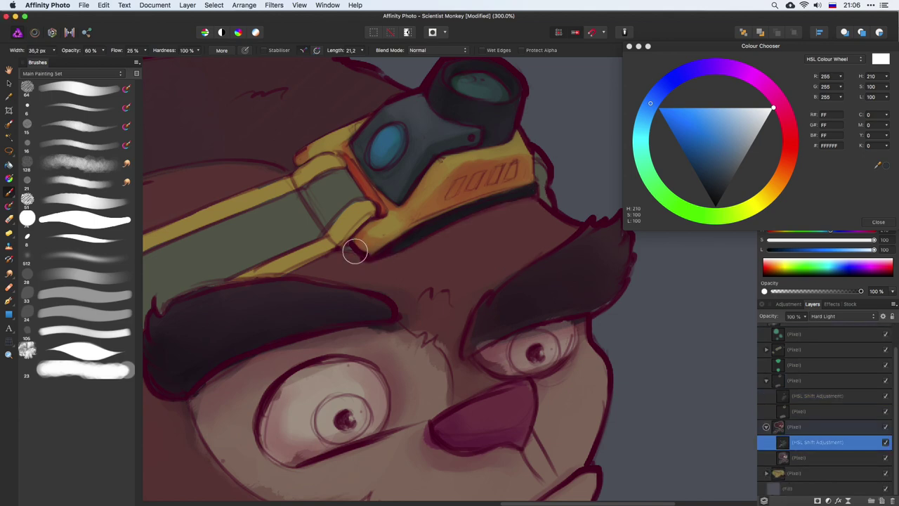
scroll(355, 252, "down", 5)
scroll(487, 173, "up", 1)
scroll(506, 140, "up", 1)
scroll(524, 110, "up", 1)
key("bracketright")
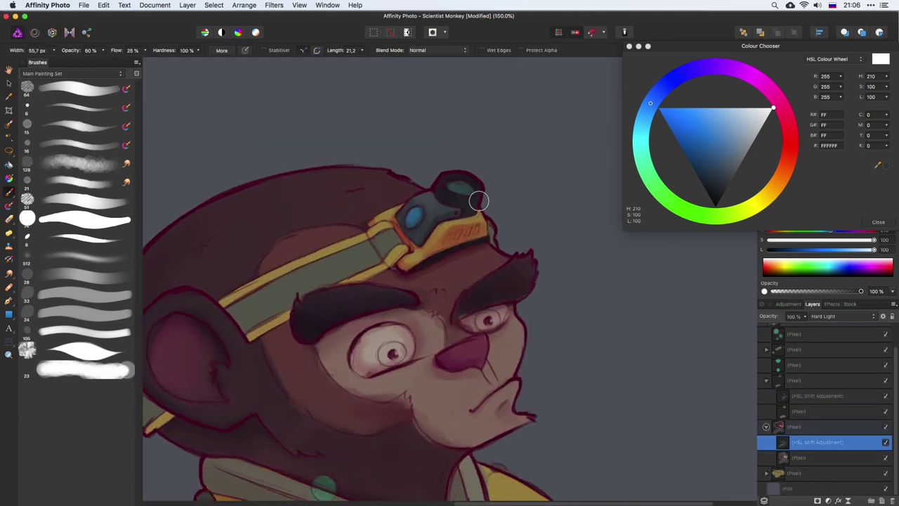
key("o")
scroll(394, 278, "down", 2)
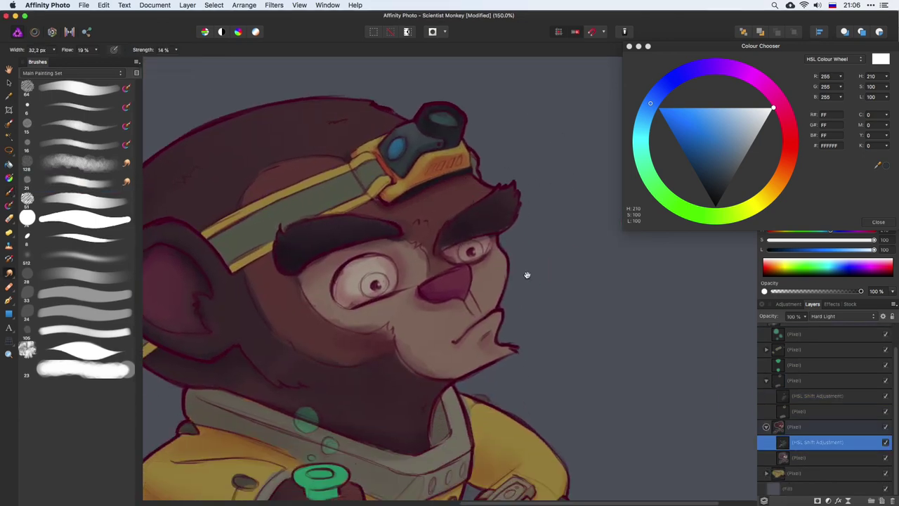
scroll(526, 275, "down", 3)
scroll(526, 274, "up", 1)
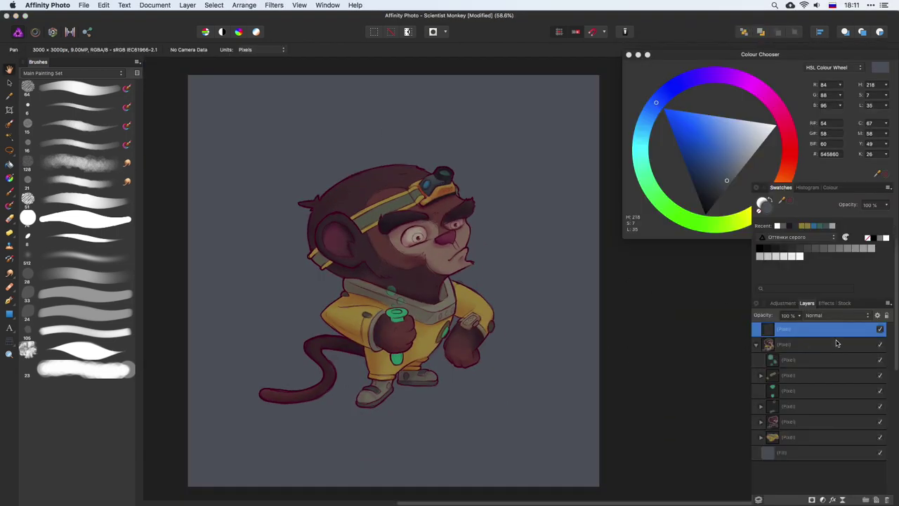
Add an HSL Shift adjustment with hue -25.7 and luminosity 45%
key("super+u")
key("super+1")
left_click_drag(744, 149, 738, 151)
left_click_drag(764, 186, 772, 186)
left_click(786, 329)
Set the top pixel layer's blend mode to Multiply
left_click(836, 314)
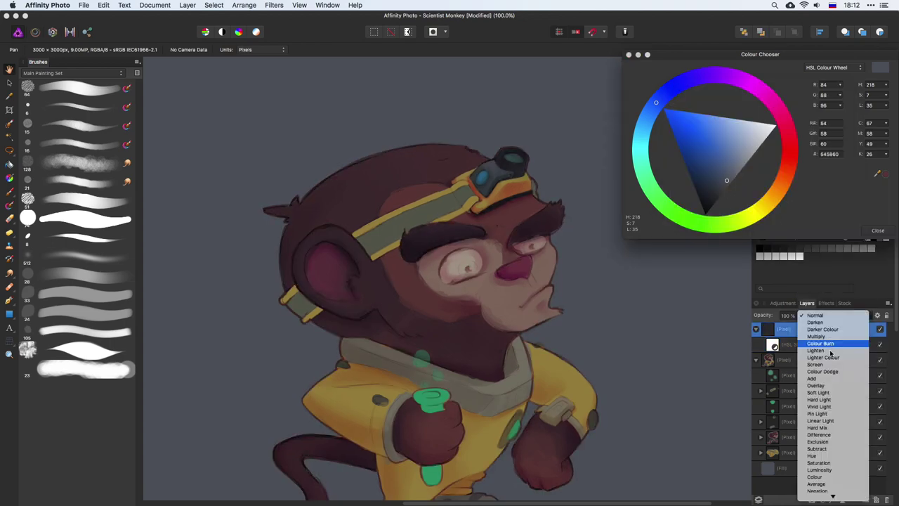
left_click(814, 340)
key("super+2")
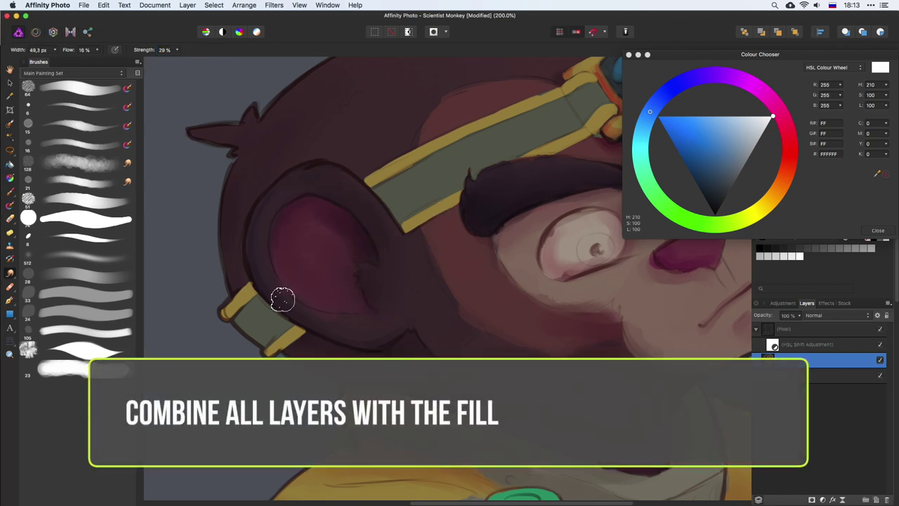
Sample the dark red-brown ear outline and blend the cheek shading below the eye with a ~37 px brush
key("bracketleft")
key("bracketleft")
key("bracketleft")
key("b")
left_click(385, 233, "alt")
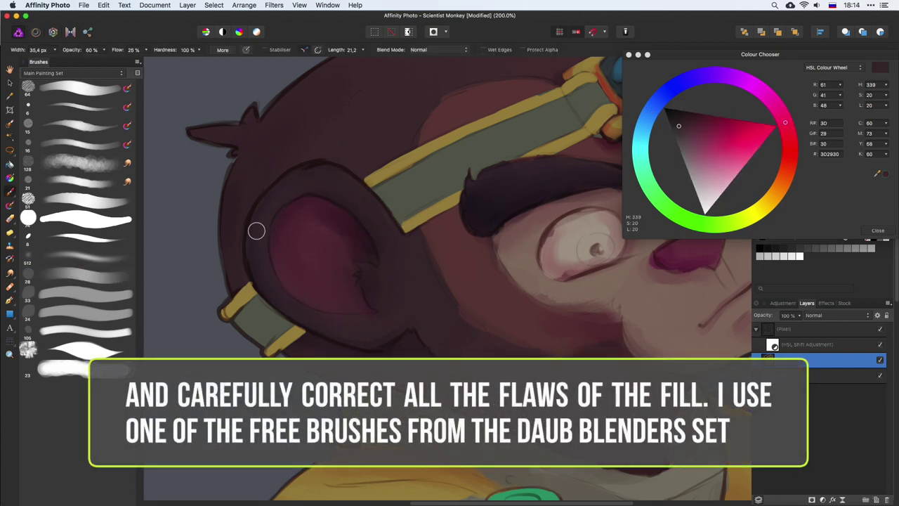
key("r")
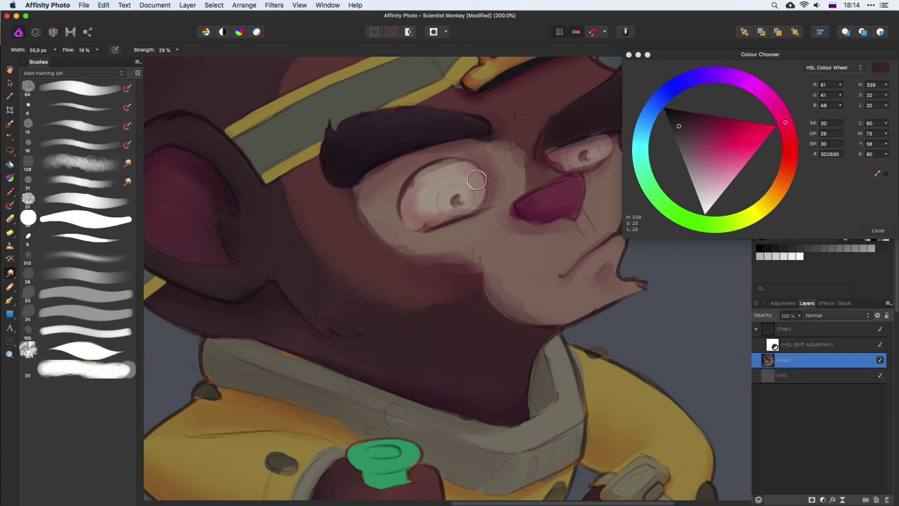
key("bracketleft")
key("bracketleft")
left_click_drag(450, 251, 487, 220)
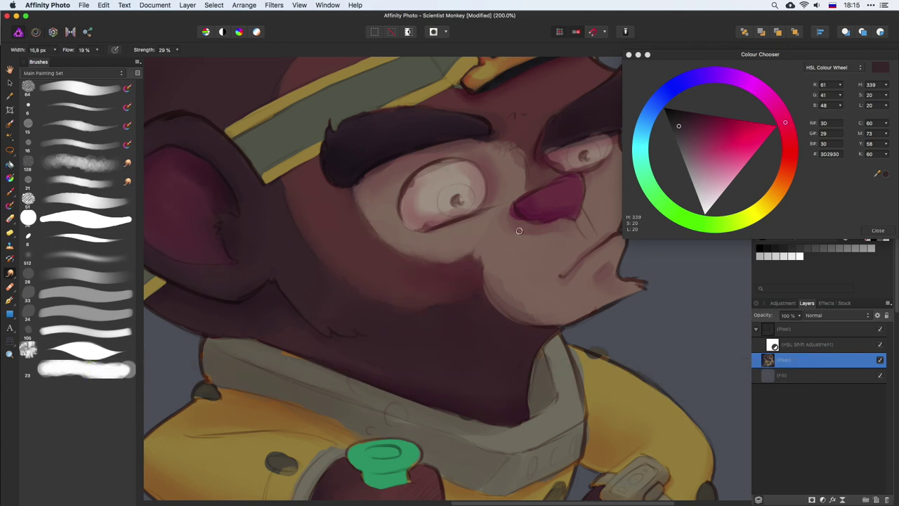
scroll(421, 217, "right", 5)
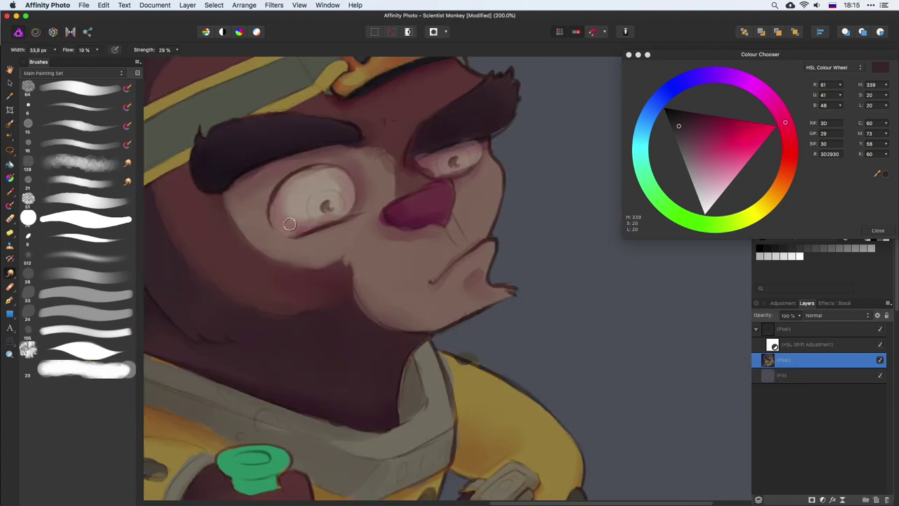
Brighten and enlarge the left eye white, then brighten the lower edge of the right eye white
mouse_move(289, 223)
left_mouse_down()
mouse_move(302, 204)
mouse_move(326, 197)
left_mouse_up()
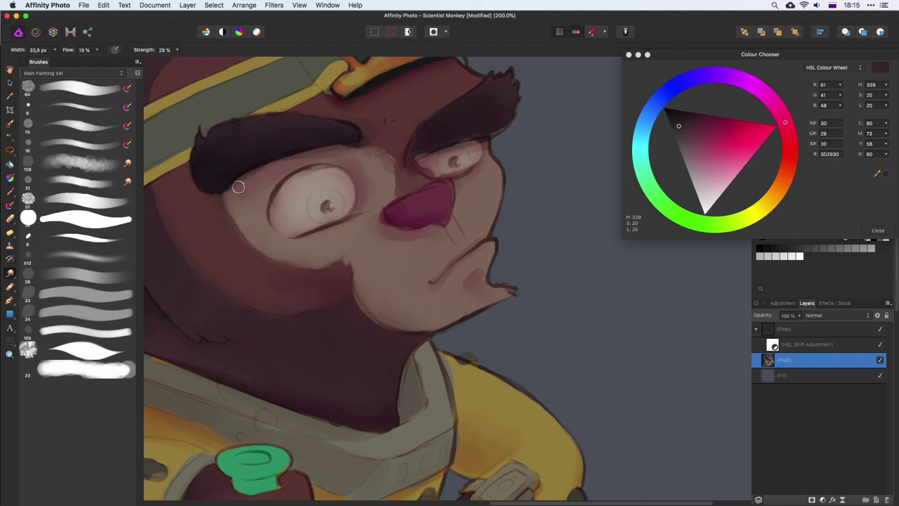
key("bracketleft")
key("bracketleft")
scroll(352, 156, "up", 3)
key("bracketright")
key("bracketright")
key("bracketright")
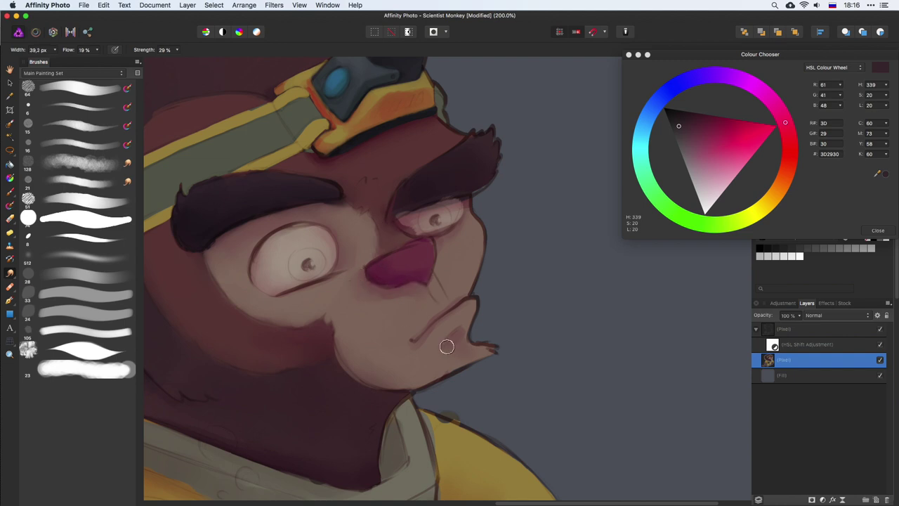
left_click_drag(471, 346, 501, 307)
scroll(431, 292, "up", 4)
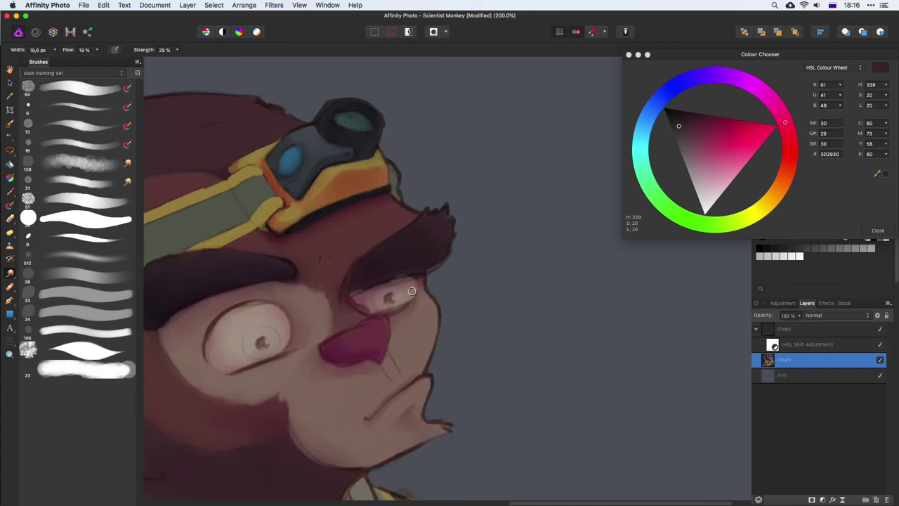
left_click_drag(378, 296, 374, 302)
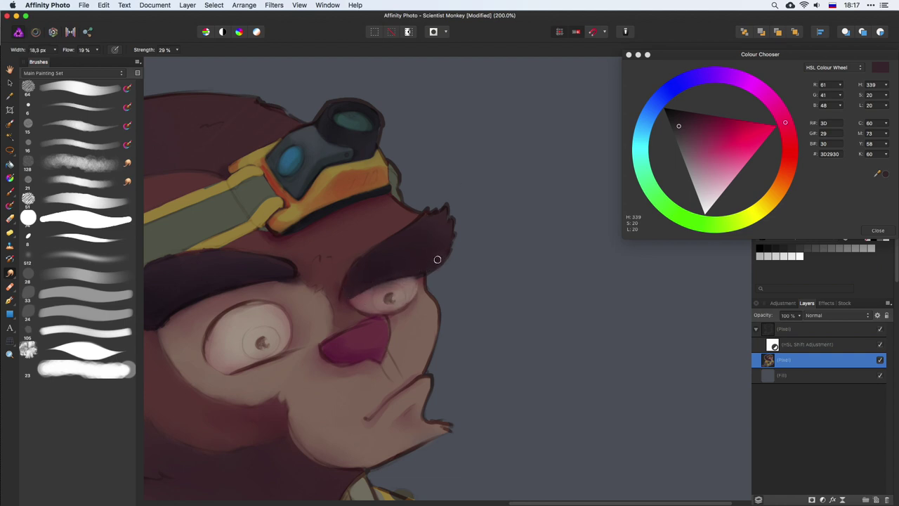
Shrink the brush to about 13 px or smaller for the fine goggle strap edges
scroll(435, 252, "up", 3)
scroll(426, 209, "down", 1)
scroll(384, 285, "up", 2)
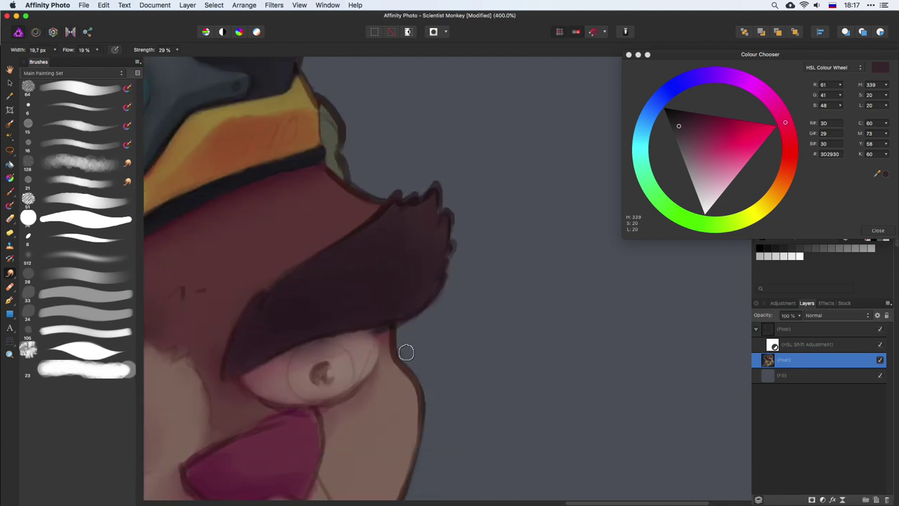
scroll(455, 184, "up", 5)
scroll(316, 301, "left", 3)
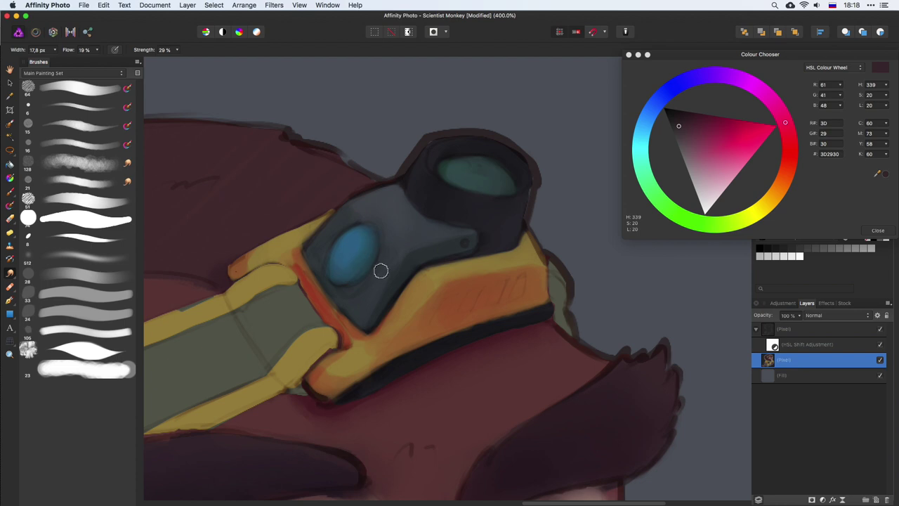
left_click_drag(379, 270, 330, 229)
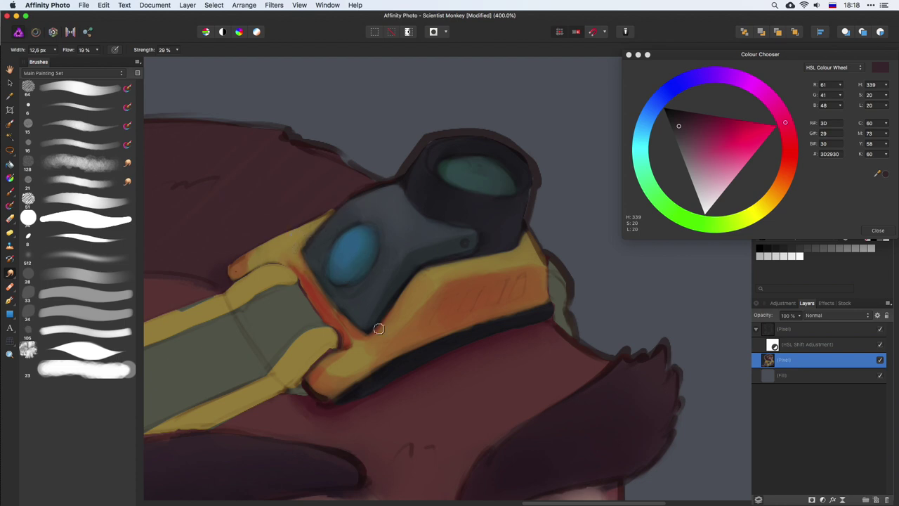
scroll(430, 350, "down", 2)
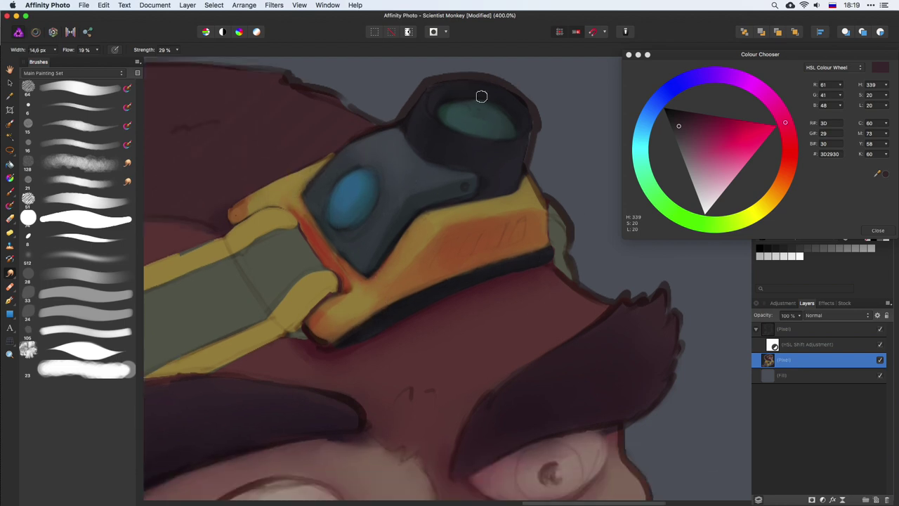
scroll(481, 106, "up", 1)
scroll(546, 321, "up", 1)
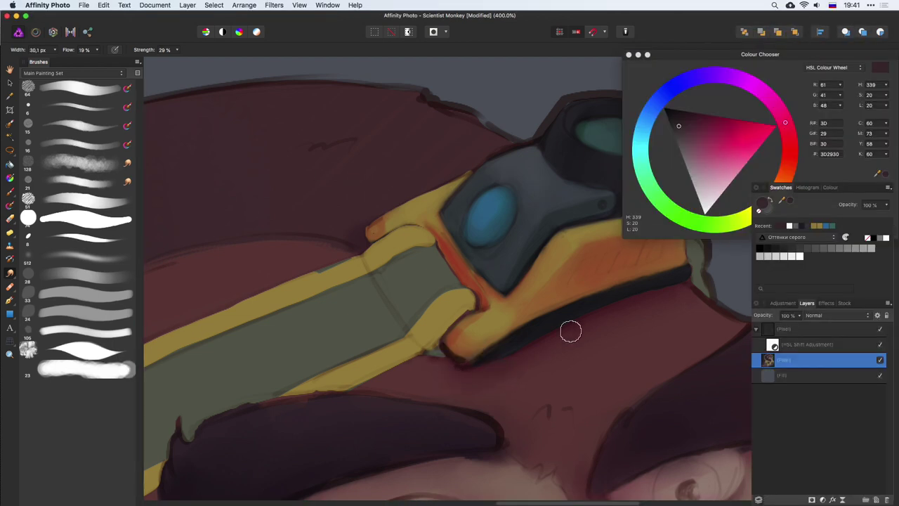
key("bracketleft")
Sample the goggle strap's muted yellow and blend its edges with a ~20 px smudge brush
scroll(316, 249, "right", 3)
key("b")
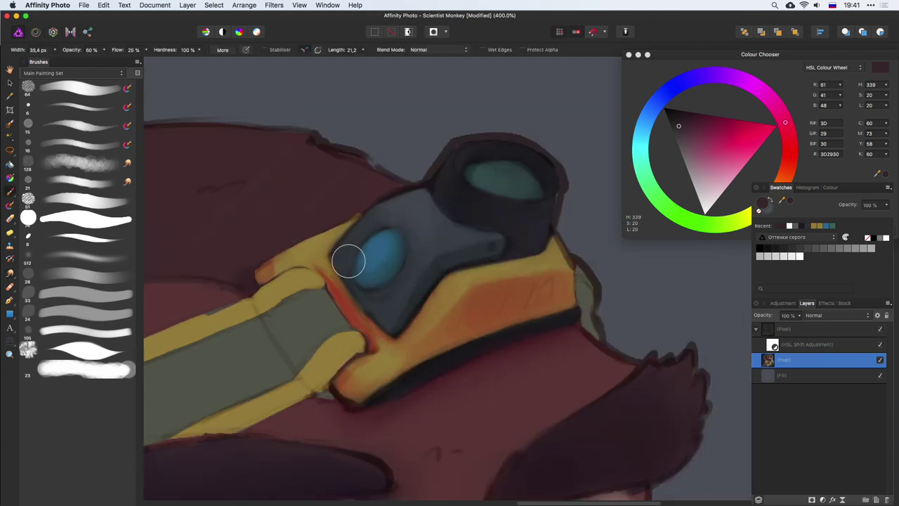
left_click(347, 257, "alt")
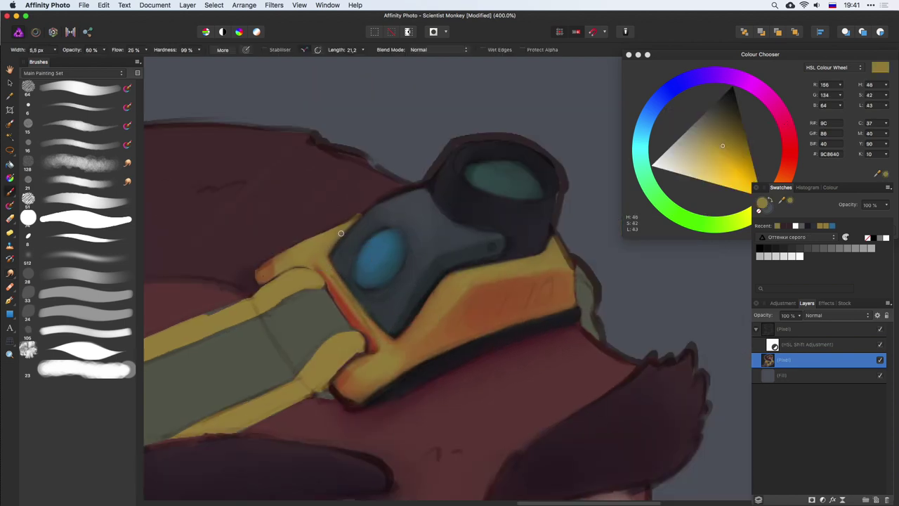
key("r")
scroll(477, 320, "left", 5)
scroll(476, 320, "down", 2)
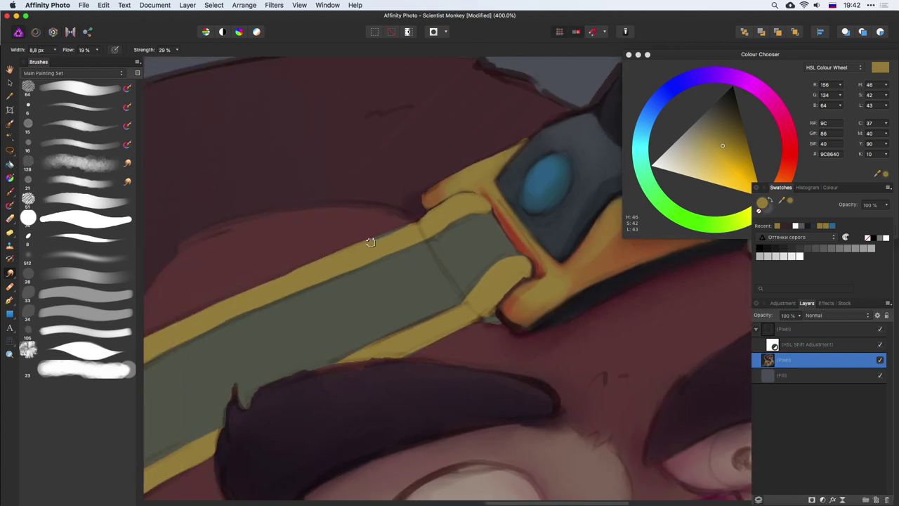
key("bracketright")
key("bracketright")
key("bracketright")
Resample the strap's yellow to keep tidying the remaining strap edges
scroll(497, 325, "down", 3)
scroll(497, 325, "left", 2)
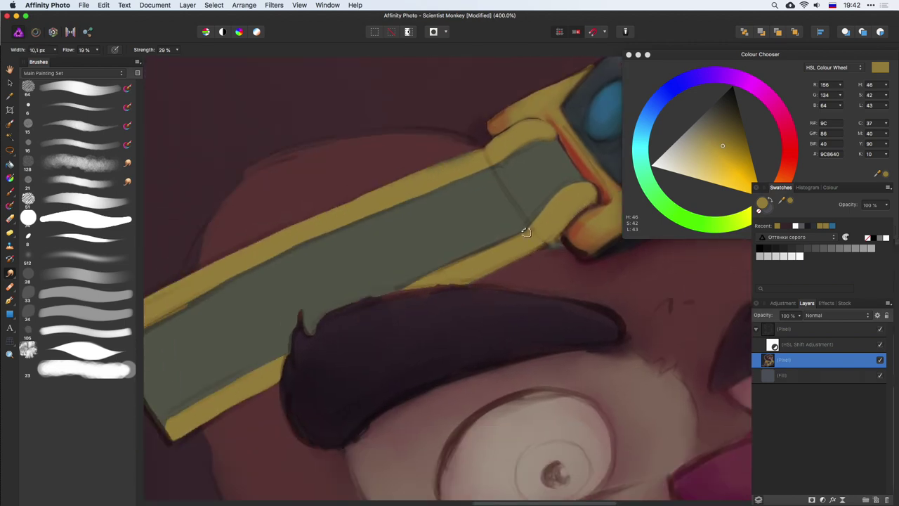
scroll(338, 294, "left", 5)
scroll(337, 293, "down", 2)
key("b")
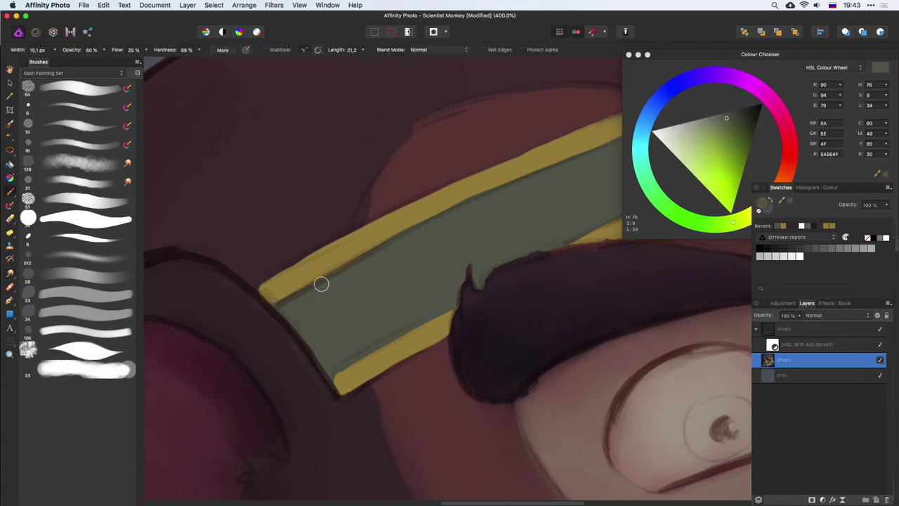
left_click(311, 293, "alt")
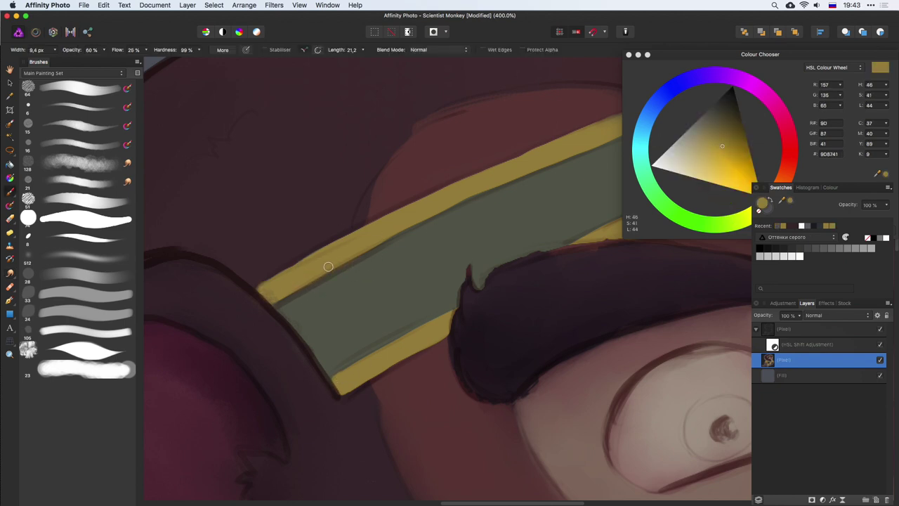
scroll(328, 266, "down", 3)
scroll(328, 267, "left", 4)
Blend the grey collar band's edge with a ~29 px smudge brush
key("r")
scroll(422, 218, "down", 5)
scroll(386, 260, "down", 4)
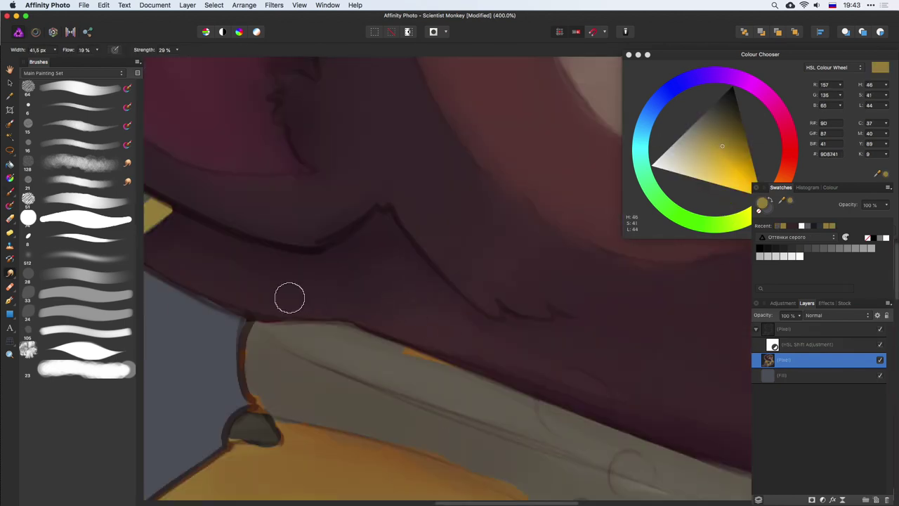
scroll(351, 267, "down", 2)
left_click_drag(255, 275, 292, 285)
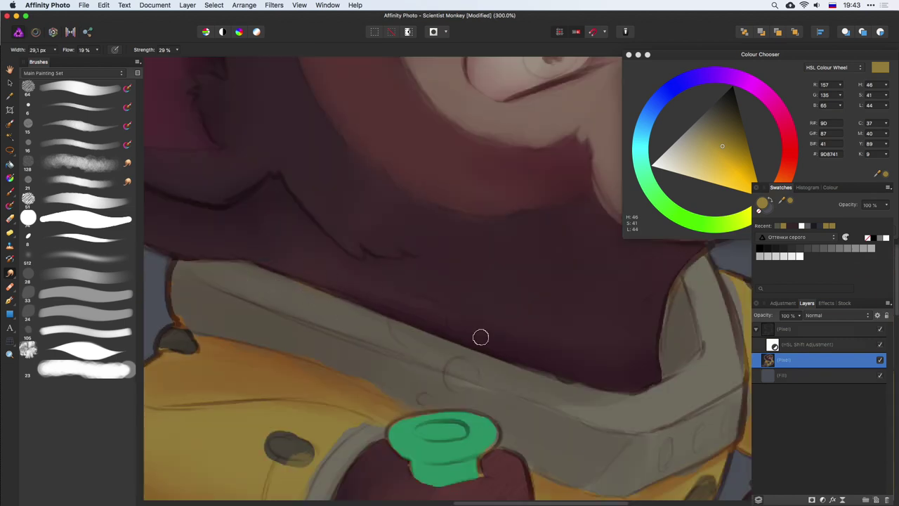
scroll(480, 338, "down", 2)
scroll(393, 288, "right", 3)
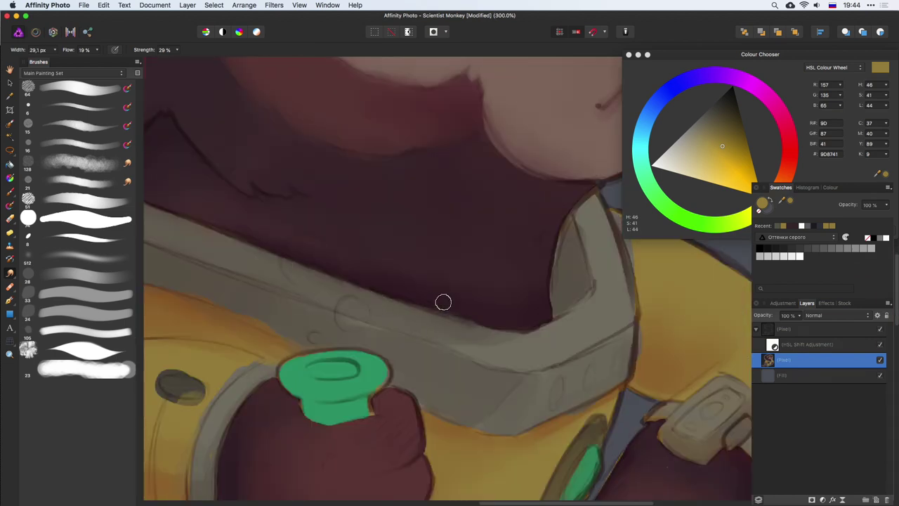
Sample the dark maroon fur and collar grey, then smudge the collar edge
key("b")
left_click(412, 287, "alt")
left_click(196, 220, "alt")
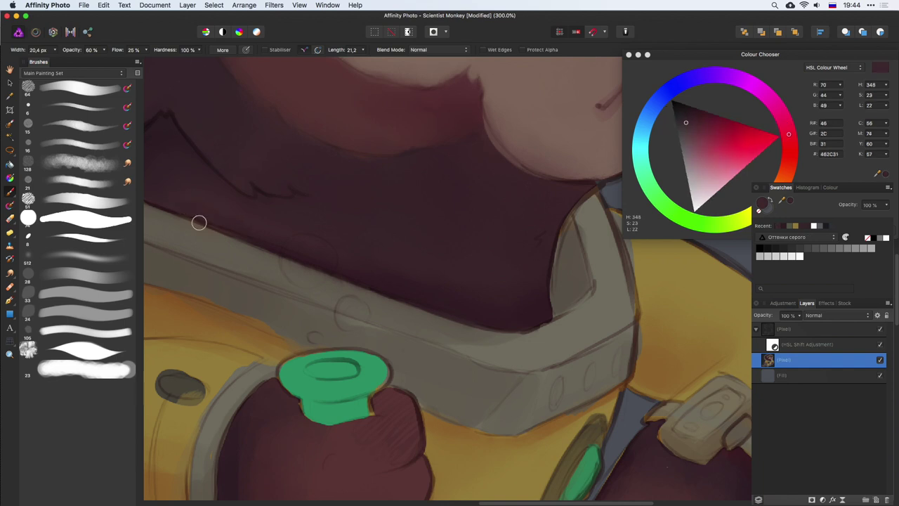
key("r")
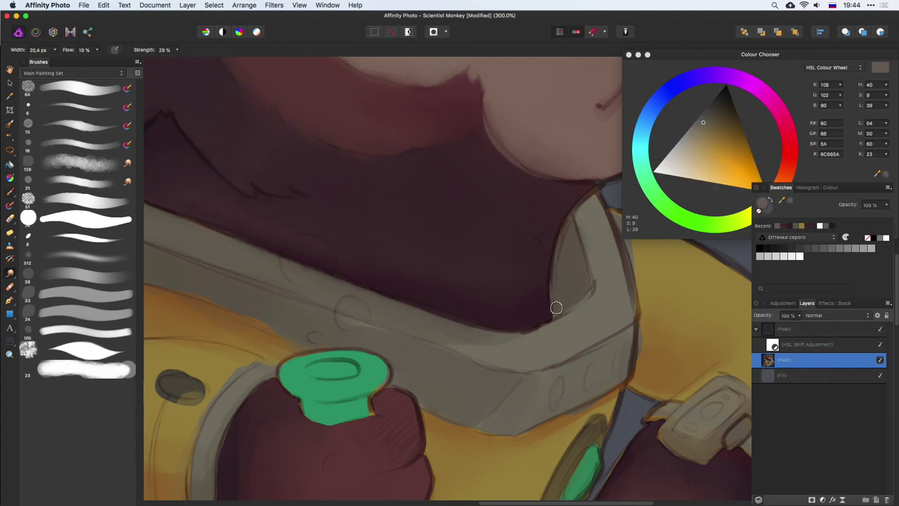
scroll(556, 307, "down", 4)
scroll(557, 306, "right", 2)
Touch up the yellow coat shoulder edge with the brighter coat yellow at ~20 px
key("b")
left_click(500, 309, "alt")
left_click(562, 204, "alt")
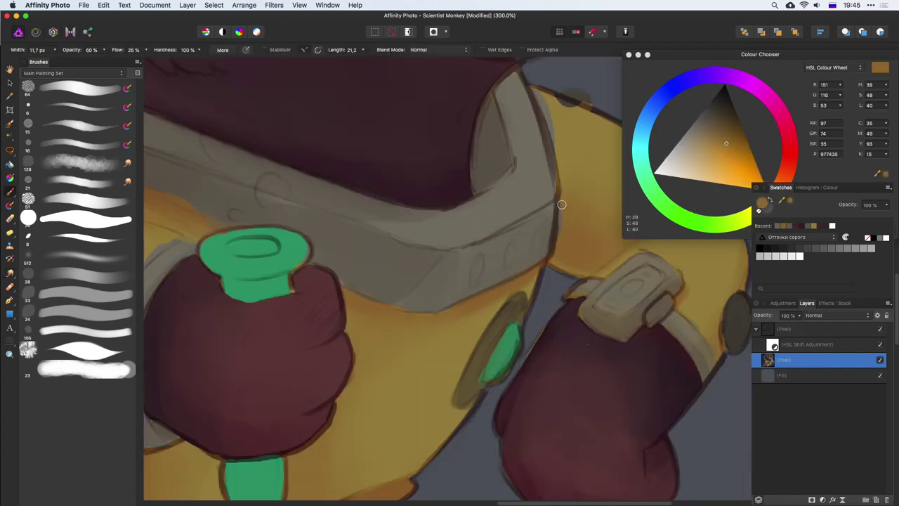
left_click(559, 198, "alt")
key("bracketright")
left_click_drag(555, 128, 427, 214)
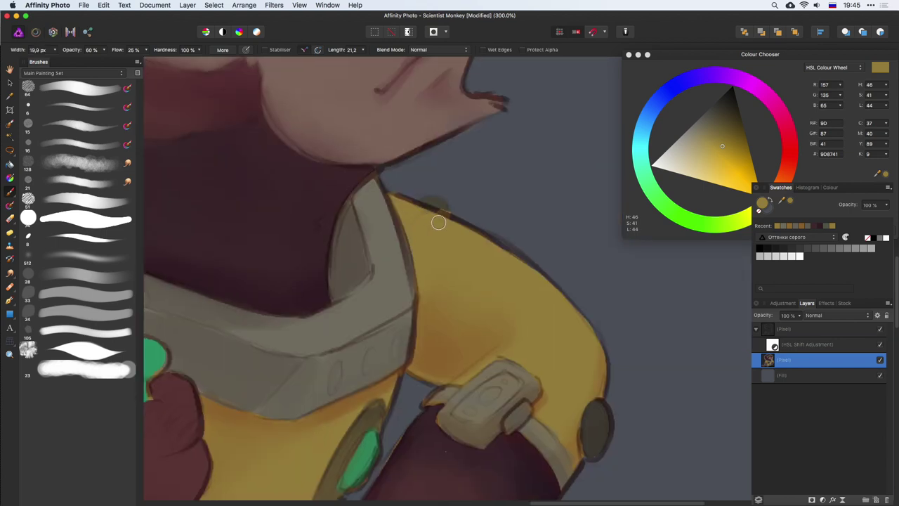
Sample the dark outline near the shoulder and erase stray paint along the coat edge
key("e")
key("b")
left_click(391, 189, "alt")
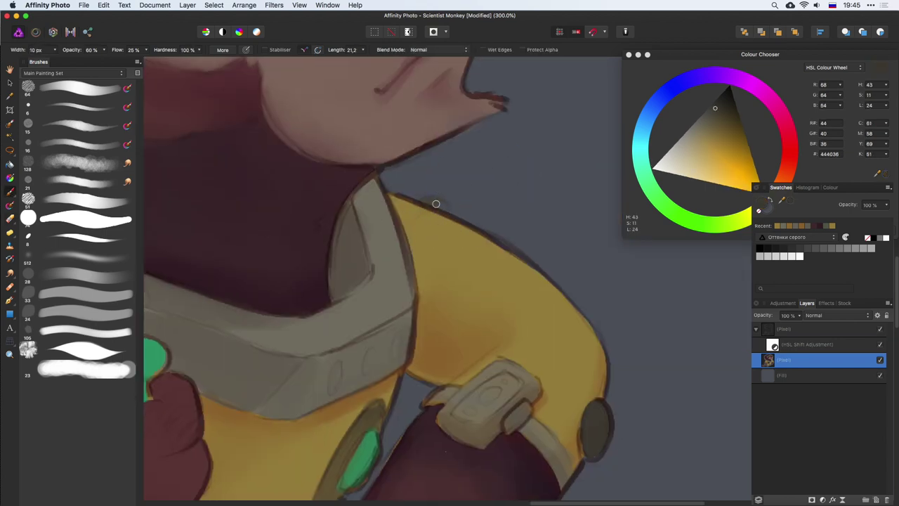
key("e")
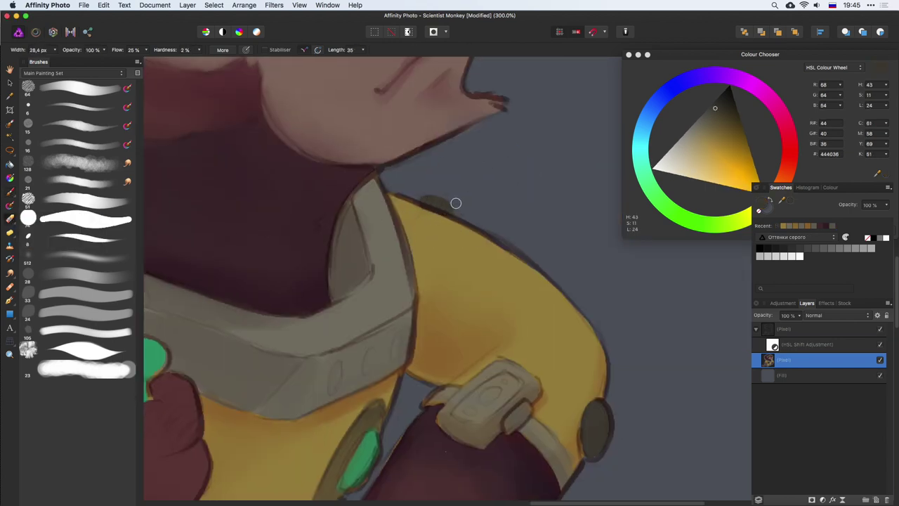
left_click_drag(597, 283, 539, 166)
key("r")
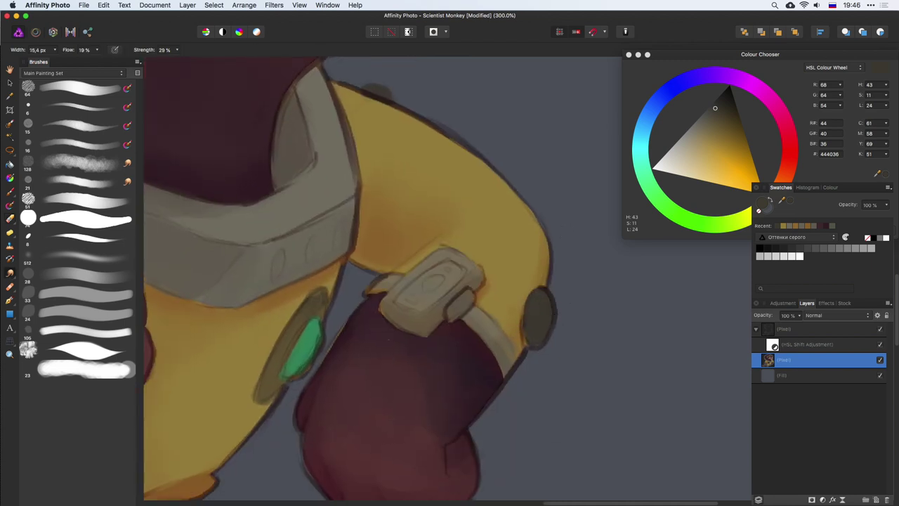
Repaint the wrist band with sampled greys, warmer grey-brown and the hand's dark red
scroll(551, 308, "left", 3)
scroll(455, 270, "down", 2)
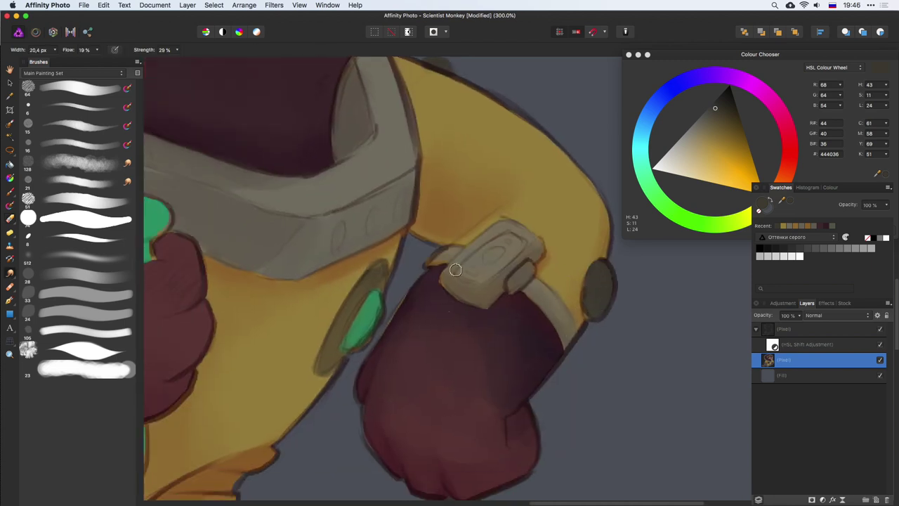
key("b")
left_click(439, 257, "alt")
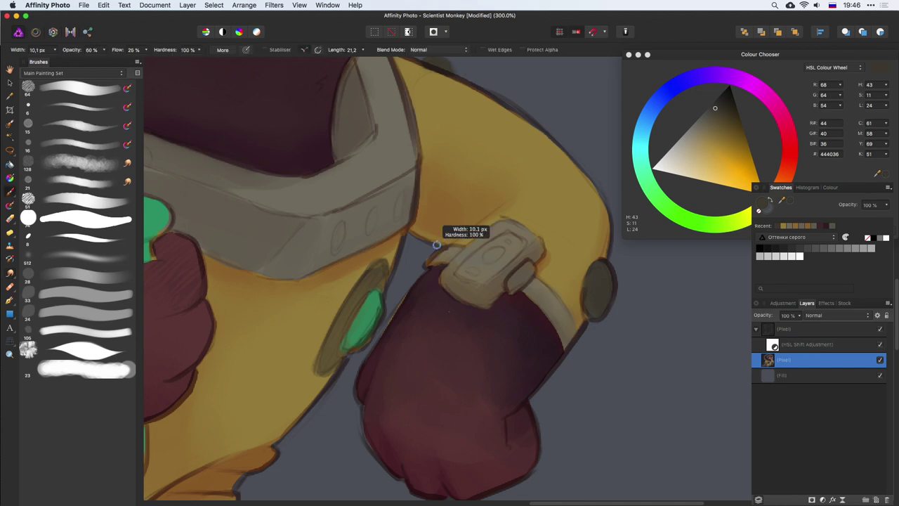
left_click(455, 280, "alt")
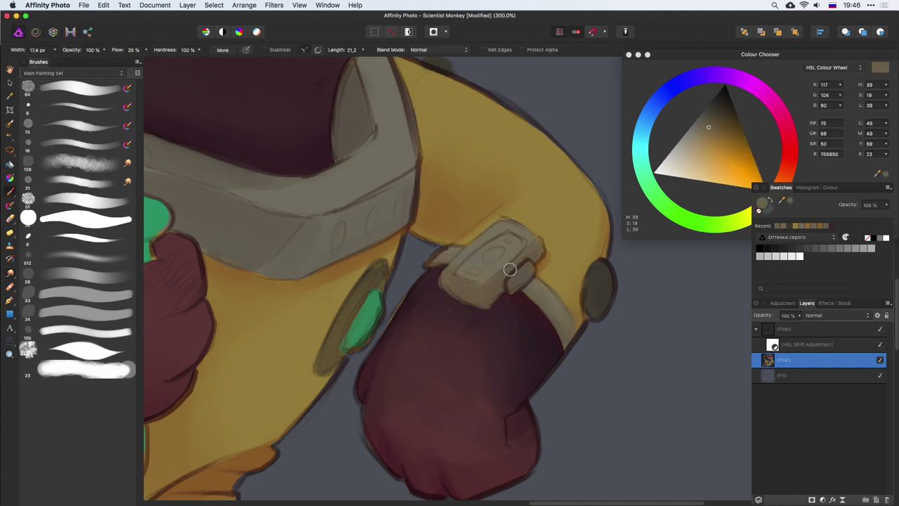
left_click(393, 309, "alt")
scroll(427, 243, "down", 5)
key("bracketright")
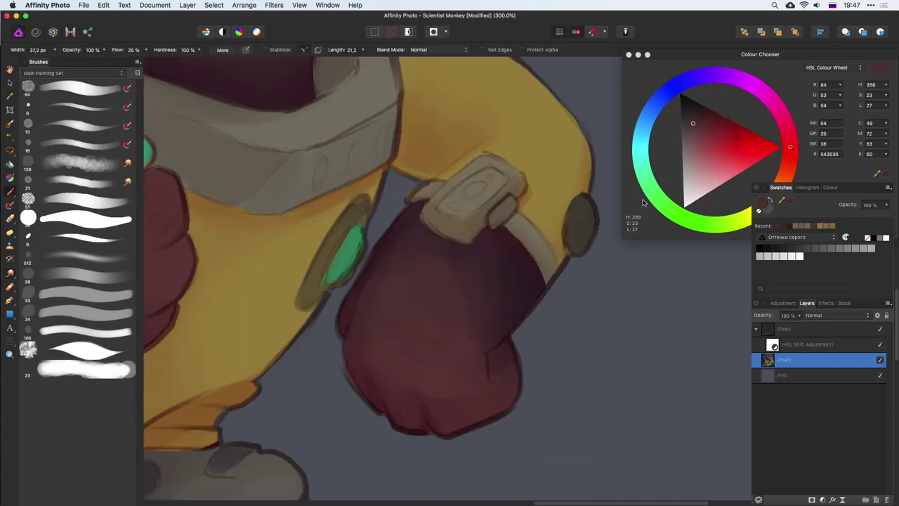
Refine the green gem's edge with sampled greens using a smaller brush
scroll(510, 253, "right", 3)
key("bracketleft")
key("bracketleft")
key("bracketleft")
scroll(510, 253, "up", 3)
scroll(466, 204, "down", 3)
left_click(462, 226, "alt")
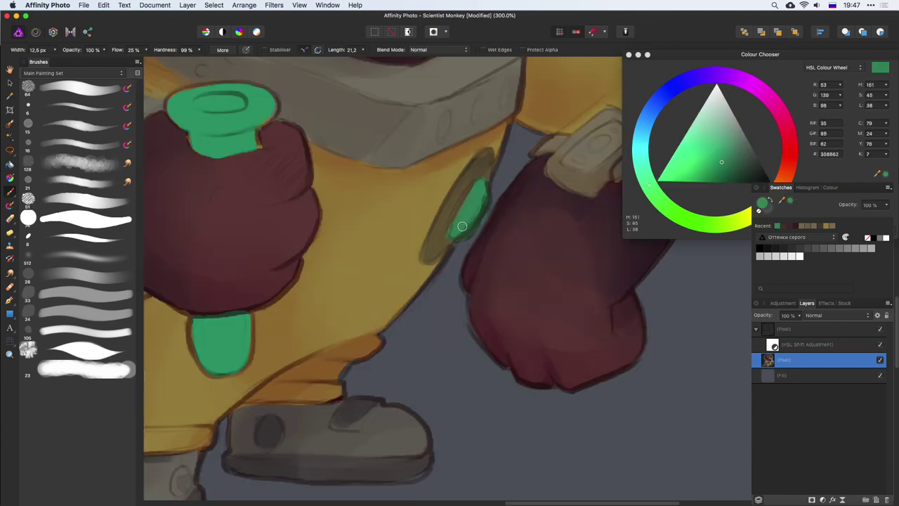
left_click(431, 251, "alt")
left_click(442, 257, "alt")
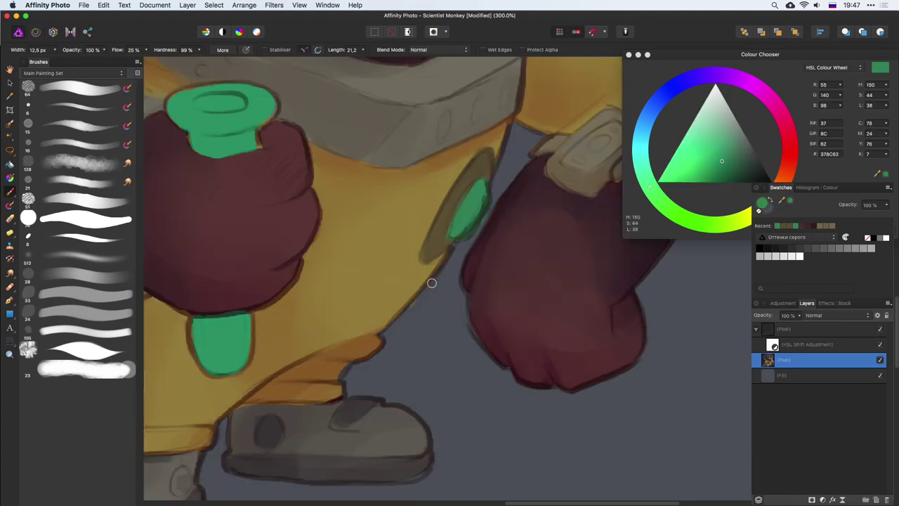
Shade the grey shoe and cover the dark outline at the shoe top under the cuff
scroll(443, 288, "down", 3)
scroll(443, 288, "left", 3)
left_click(365, 325, "alt")
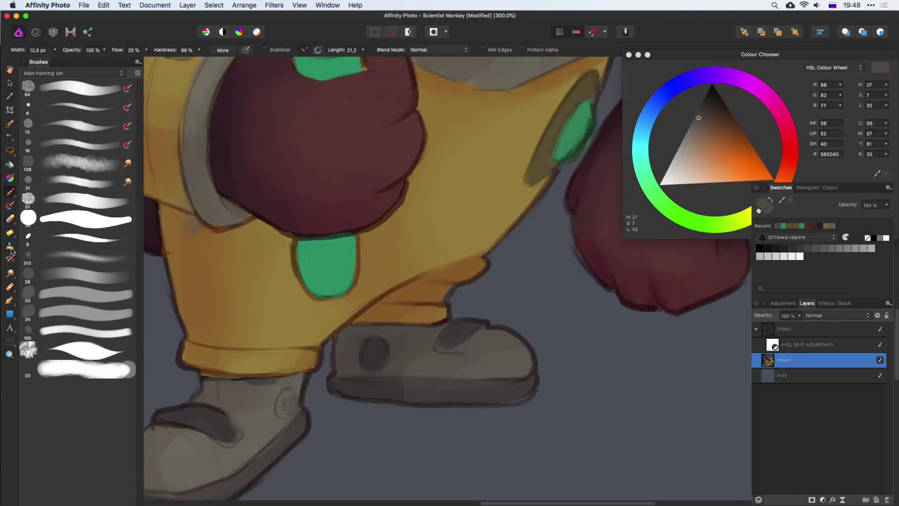
left_click(463, 330, "alt")
scroll(463, 333, "down", 3)
scroll(463, 333, "left", 4)
left_click_drag(423, 339, 425, 347)
left_click(347, 426, "alt")
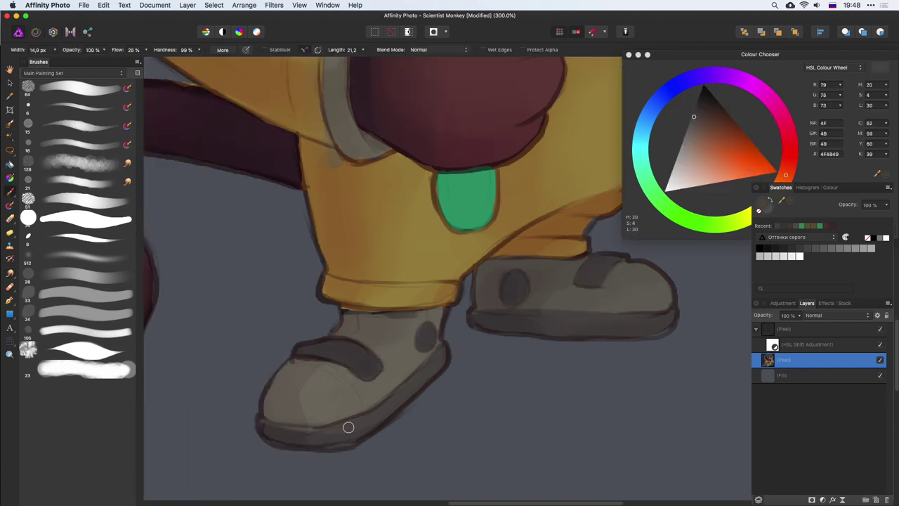
left_click(379, 415, "alt")
left_click(345, 310, "alt")
left_click_drag(345, 310, 375, 312)
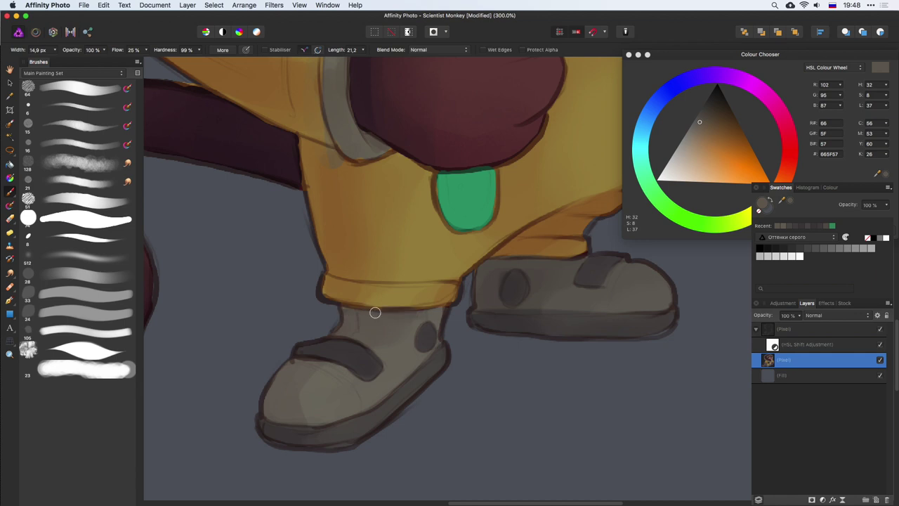
scroll(436, 207, "up", 5)
Paint the bottle's green over the dark notch on the bottle neck
left_click(345, 146, "alt")
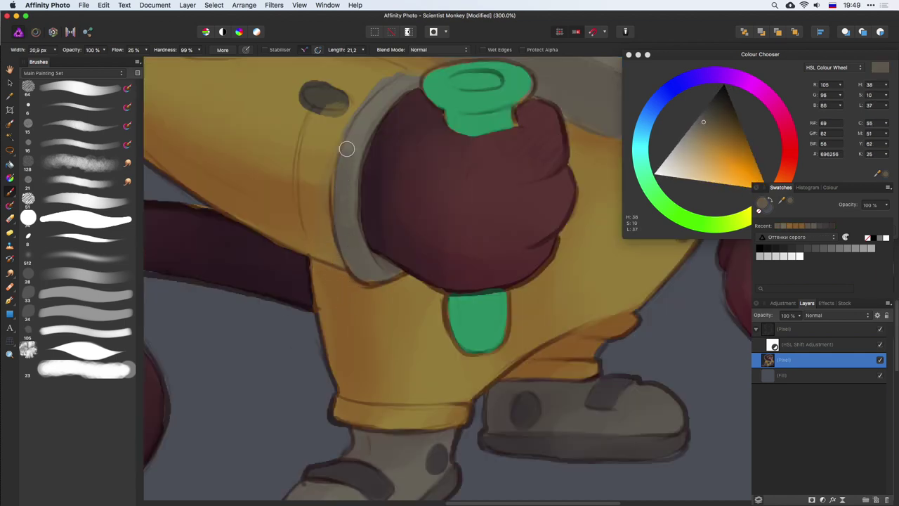
scroll(399, 270, "up", 5)
scroll(399, 271, "left", 5)
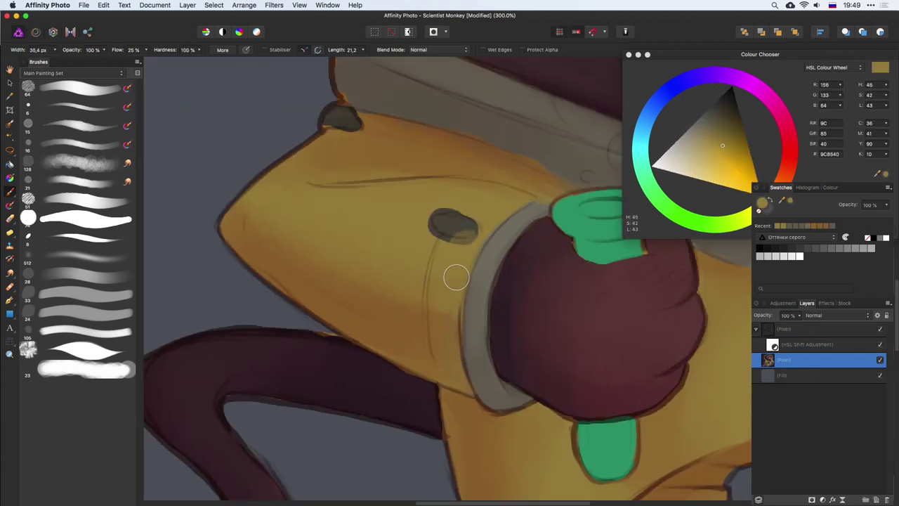
left_click(493, 249, "alt")
scroll(493, 249, "up", 3)
scroll(493, 249, "right", 5)
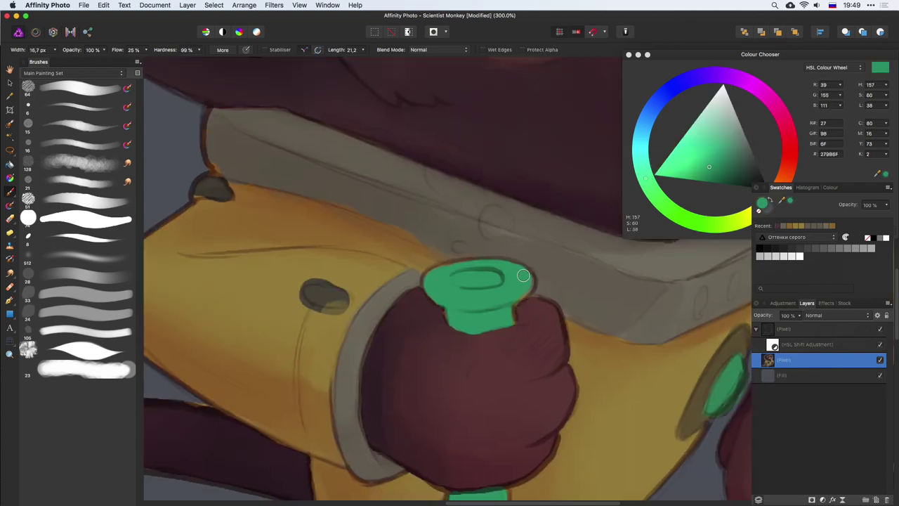
left_click(506, 312, "alt")
left_click_drag(506, 312, 453, 327)
left_click(431, 279, "alt")
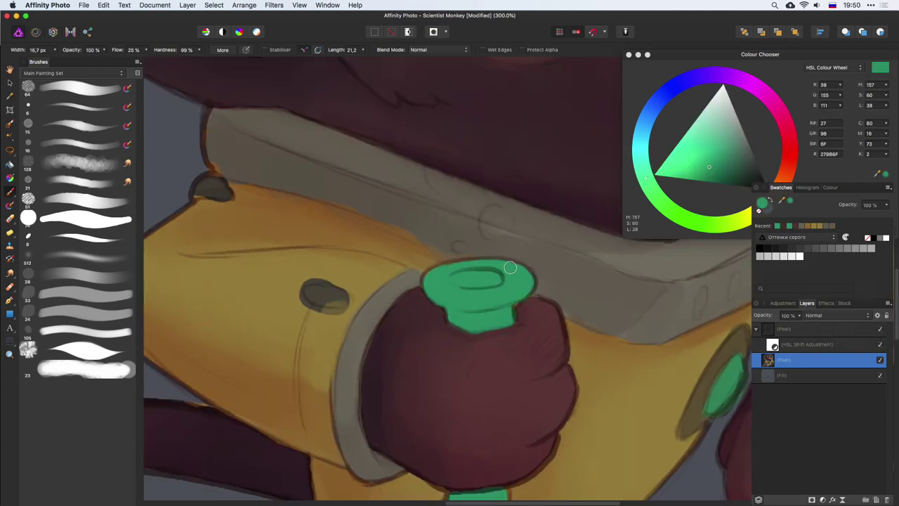
Paint the sleeve's gold yellow over the dark spot to shrink it
scroll(510, 267, "down", 5)
scroll(433, 344, "up", 7)
scroll(434, 344, "left", 4)
left_click(434, 347, "alt")
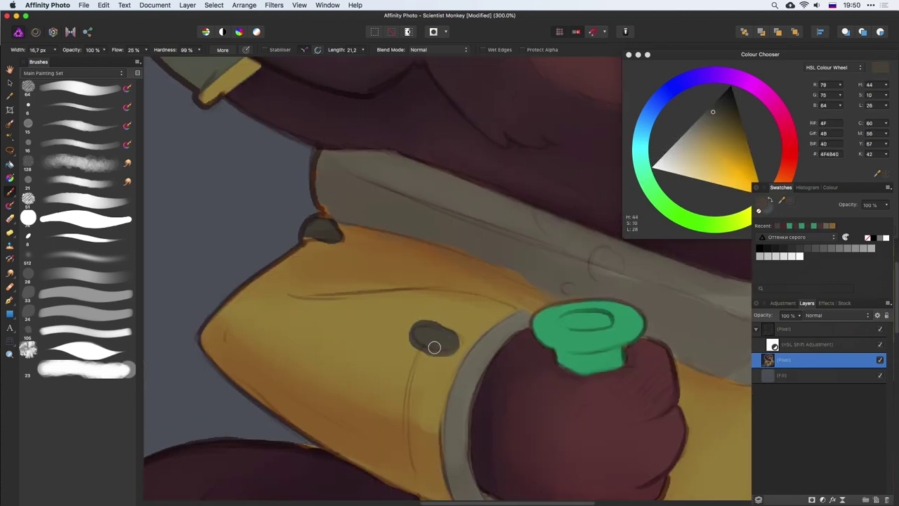
left_click(406, 341, "alt")
left_click_drag(405, 341, 438, 359)
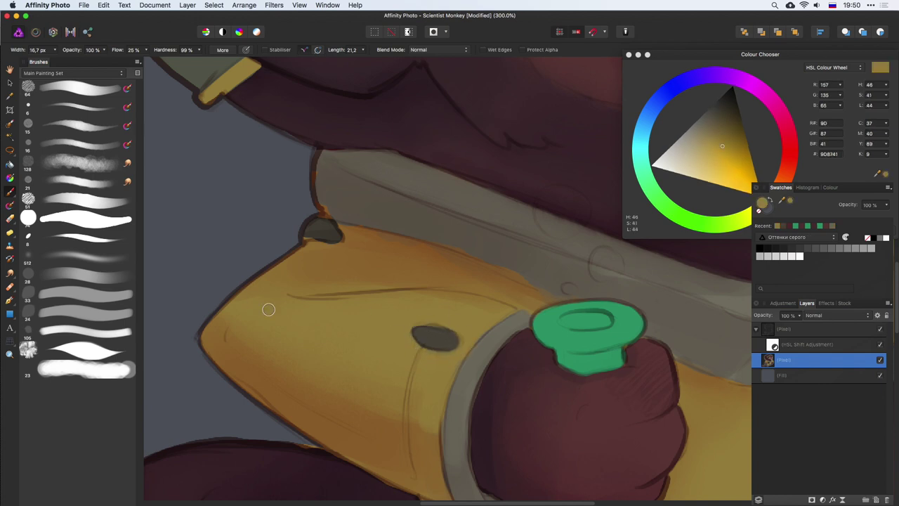
Smooth the collar-to-sleeve edge with orange-brown, then resample the collar grey
left_click(327, 235, "alt")
left_click(510, 267, "alt")
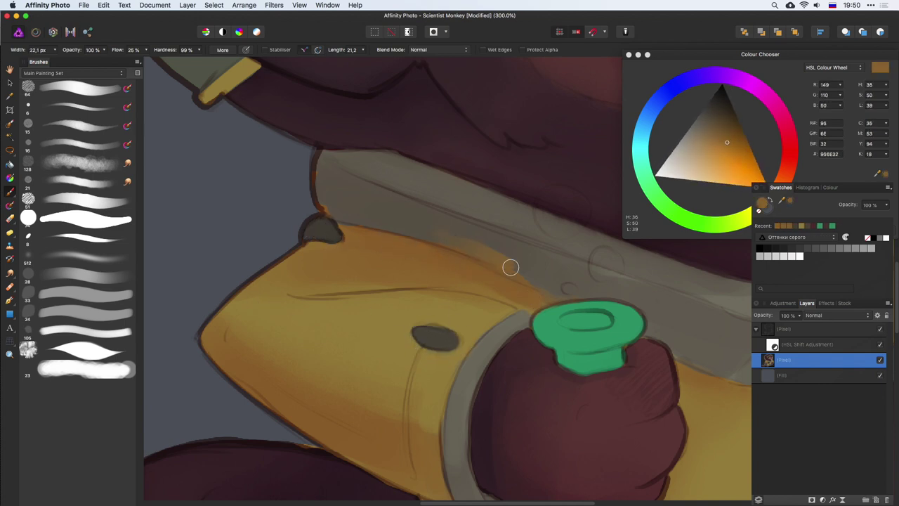
left_click_drag(510, 267, 523, 267)
key("bracketleft")
left_click(431, 205, "alt")
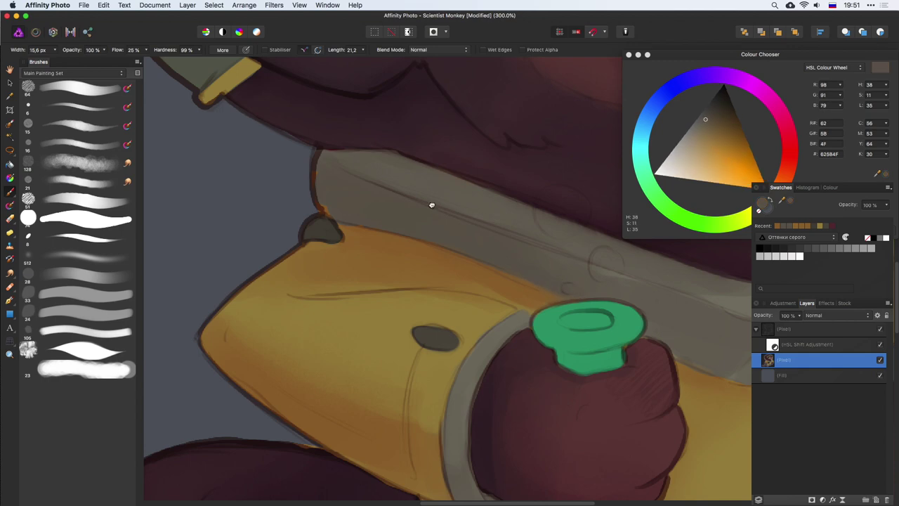
left_click_drag(431, 205, 368, 275)
scroll(419, 291, "down", 2)
left_click(468, 311, "alt")
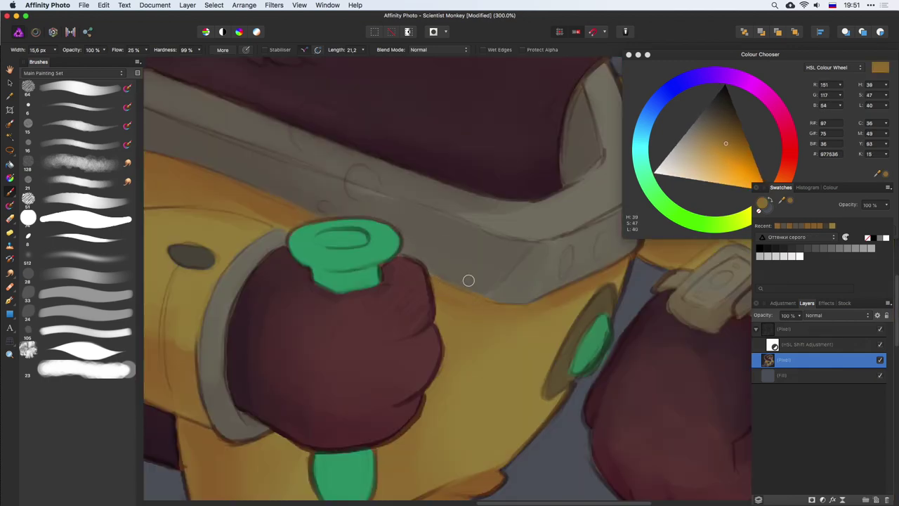
left_click(468, 281, "alt")
Sample the tail's dark and lighter maroon tones and the inner ear's red
scroll(492, 295, "down", 5)
left_click(487, 263, "alt")
key("bracketright")
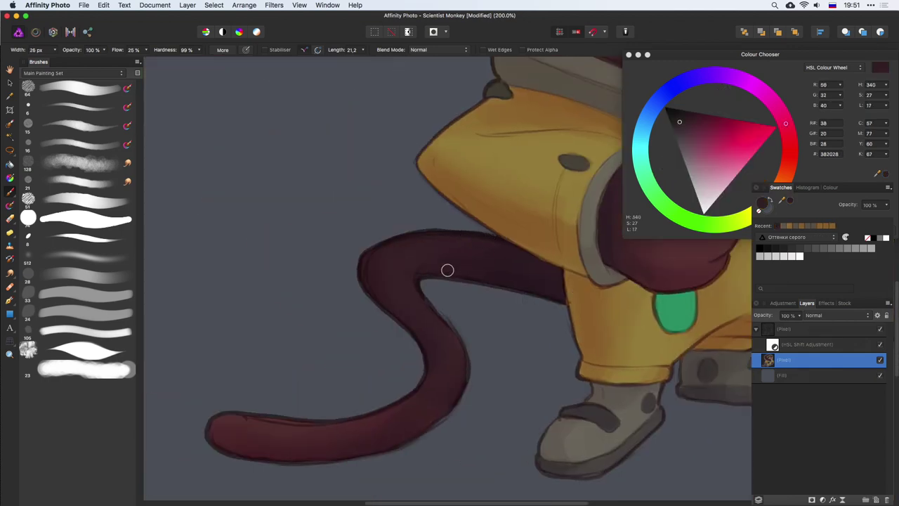
left_click(495, 260, "alt")
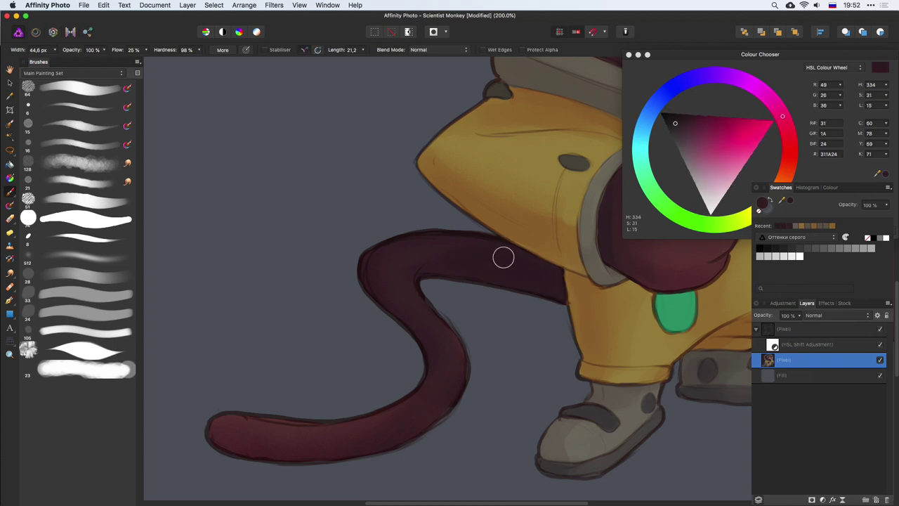
left_click(457, 354, "alt")
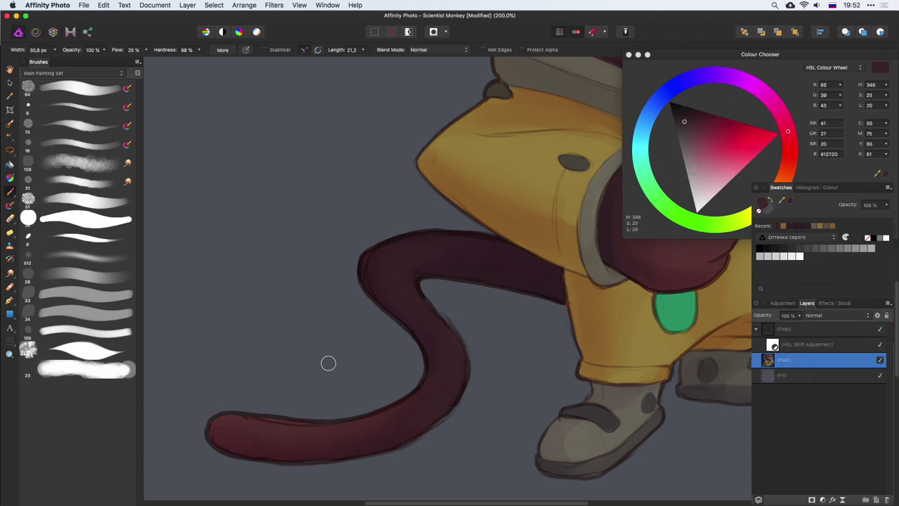
left_click(221, 439, "alt")
scroll(384, 260, "up", 10)
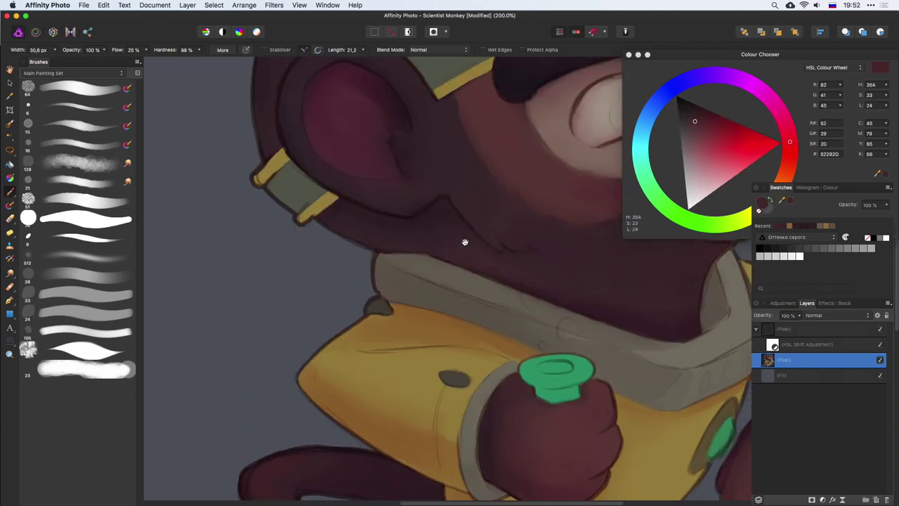
scroll(466, 242, "up", 10)
left_click(357, 261, "alt")
Enlarge the brush, switch to the retouch brush and zoom out to the whole monkey
key("bracketright")
key("bracketright")
key("bracketright")
key("r")
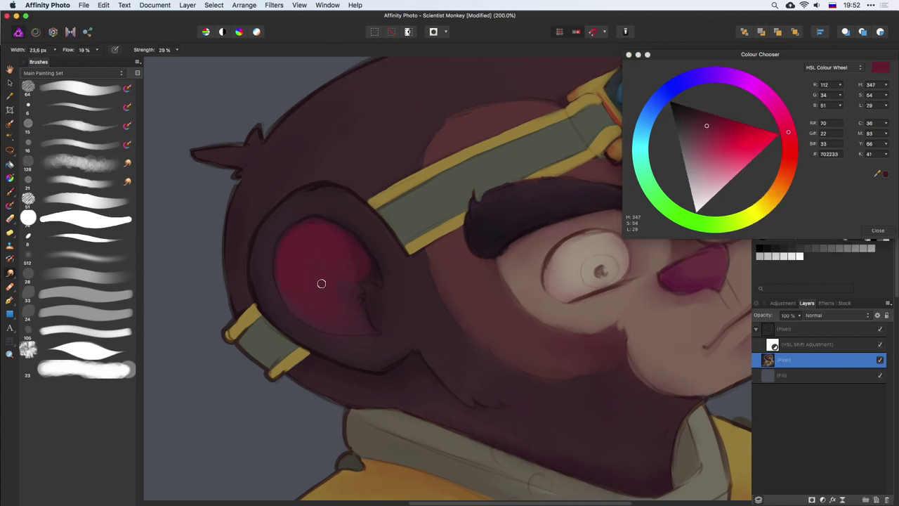
scroll(354, 295, "down", 5)
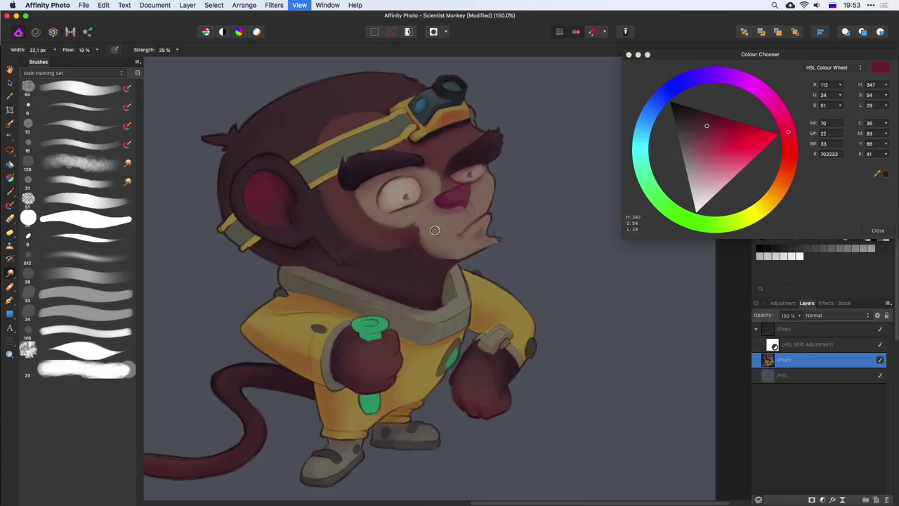
scroll(361, 317, "up", 4)
scroll(285, 245, "up", 3)
key("bracketright")
key("bracketright")
key("bracketright")
scroll(401, 181, "down", 3)
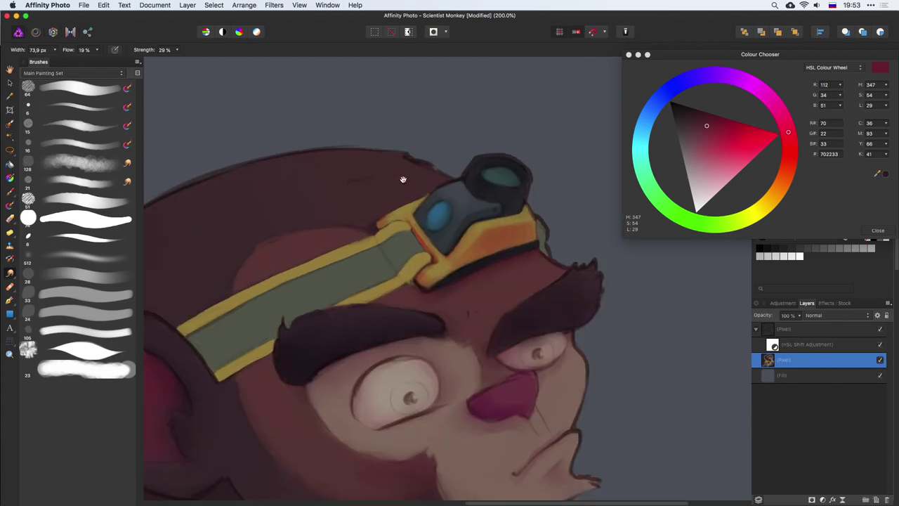
scroll(401, 187, "down", 5)
scroll(521, 420, "down", 3)
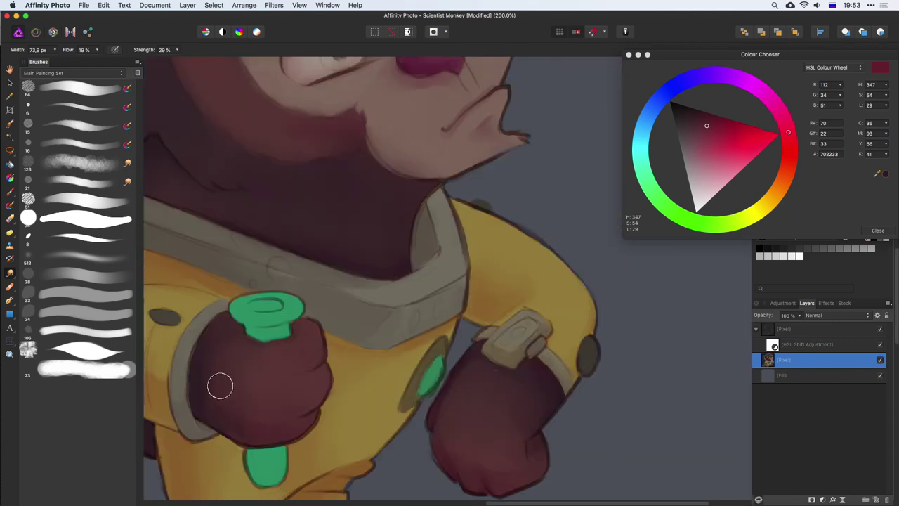
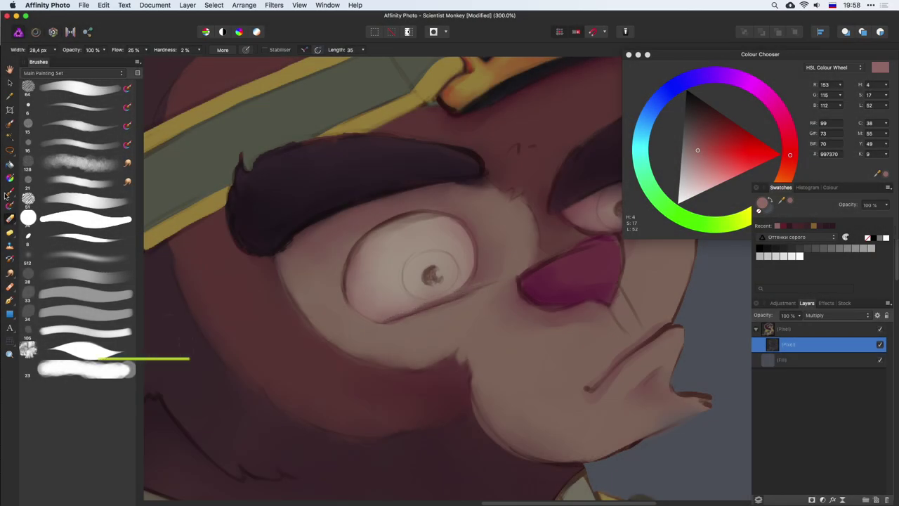
Paint dark contours along the eye's upper edge, right of the eye and over the nose with a hard brush
left_click(84, 237)
mouse_move(468, 239)
left_mouse_down()
mouse_move(341, 295)
mouse_move(392, 220)
left_mouse_up()
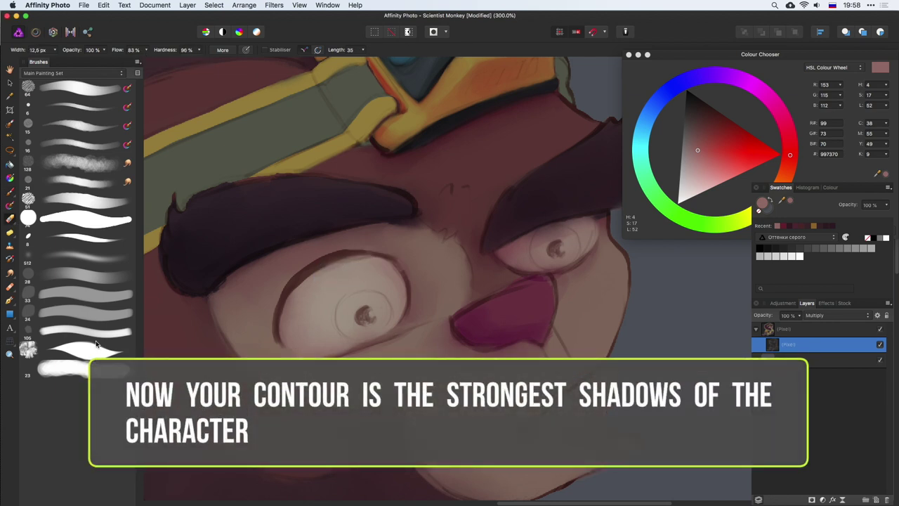
left_click(85, 219)
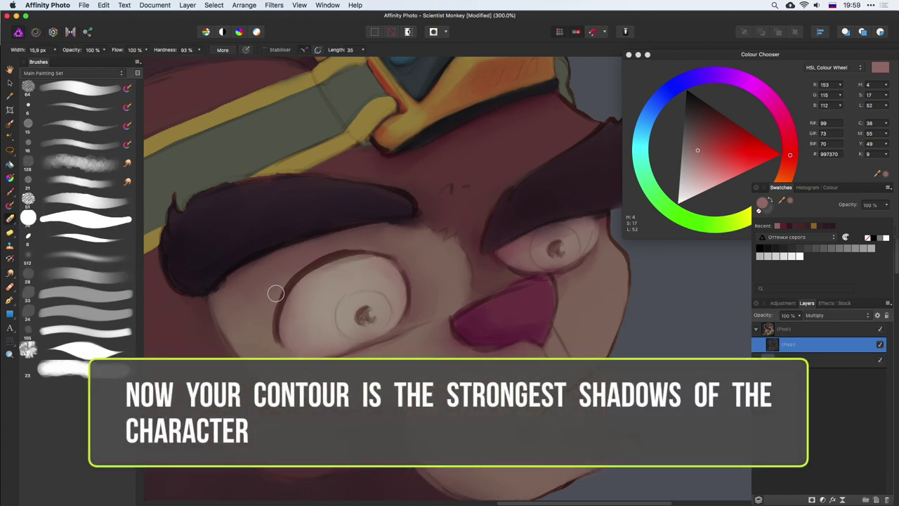
key("b")
left_click_drag(430, 322, 383, 331)
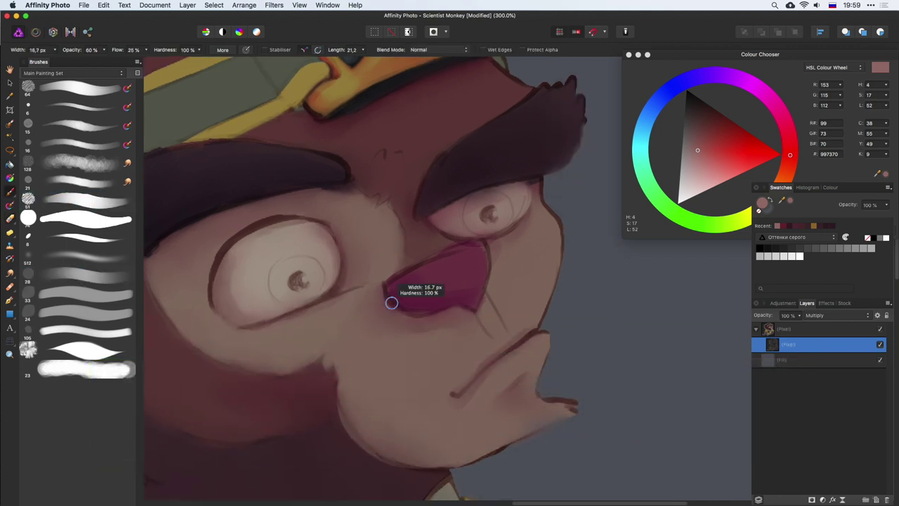
left_click_drag(447, 261, 506, 249)
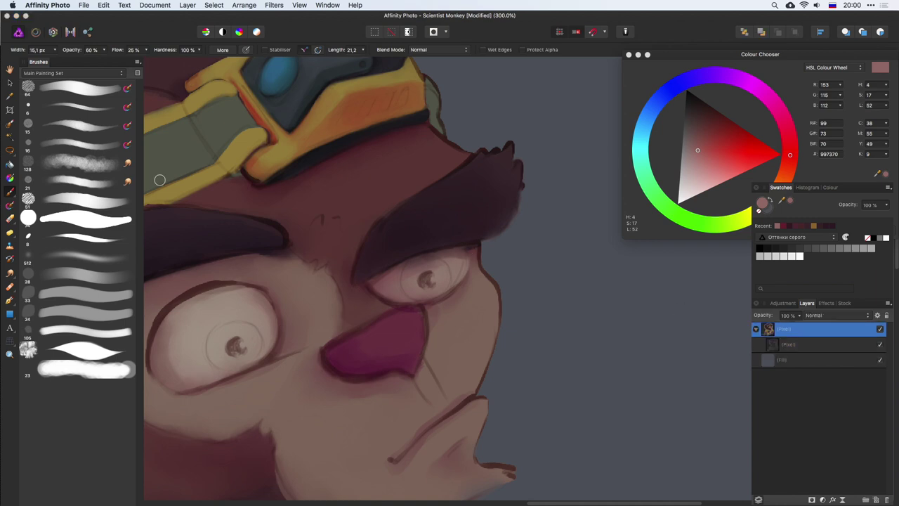
Blend the new contour strokes with an enlarged smudge brush, then move down to the Multiply shading layer
key("r")
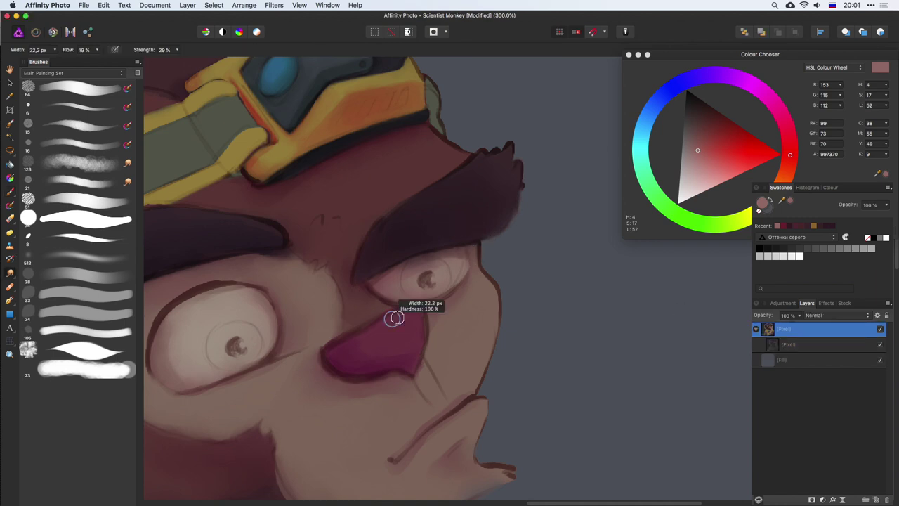
left_click_drag(404, 319, 417, 322)
key("alt+bracketleft")
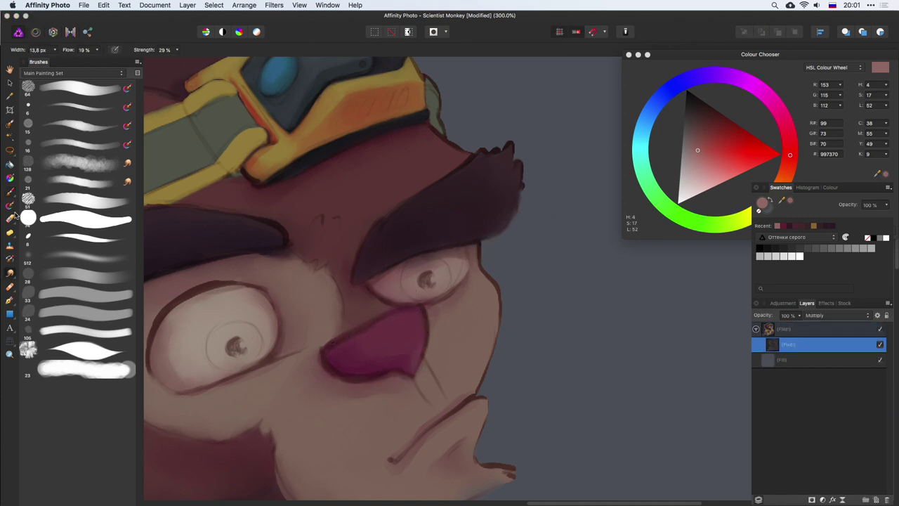
key("b")
scroll(530, 189, "down", 5)
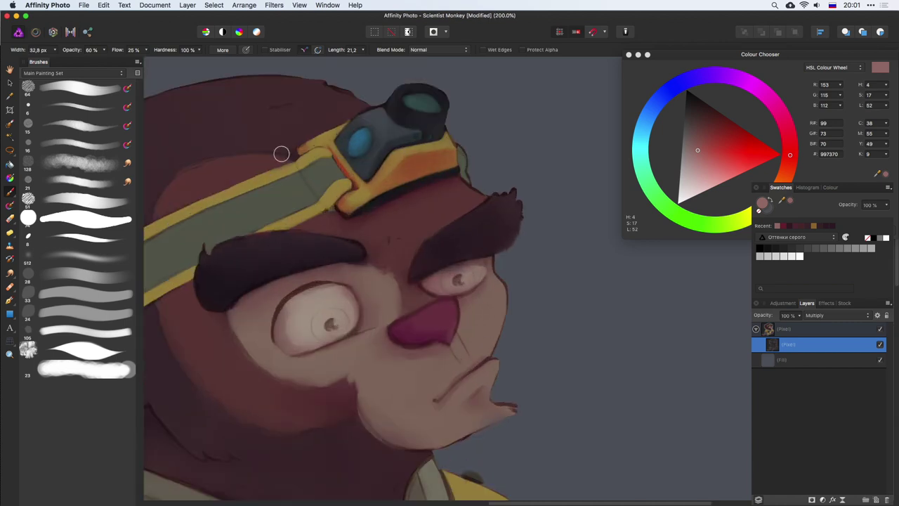
scroll(522, 317, "right", 3)
scroll(371, 295, "down", 3)
scroll(431, 203, "up", 4)
Resize the brush and smooth the shading near the front of the headband
key("e")
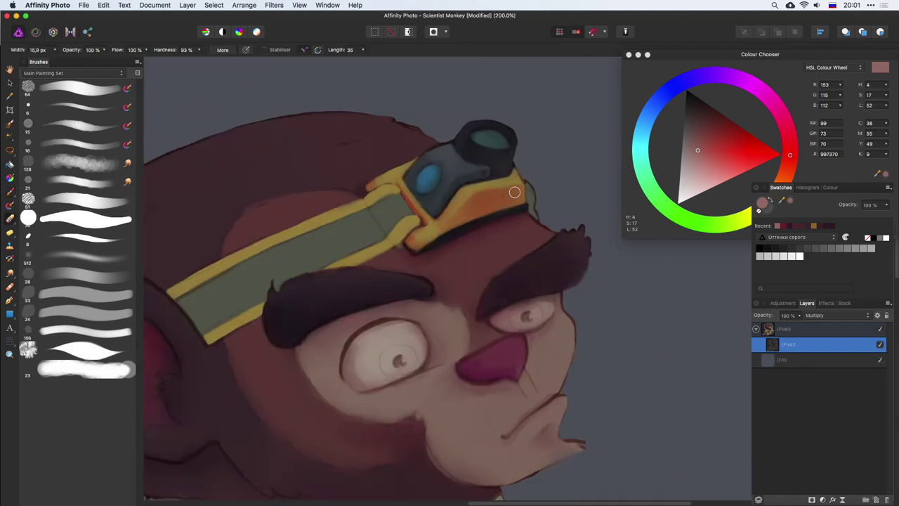
scroll(522, 354, "down", 3)
scroll(522, 354, "right", 2)
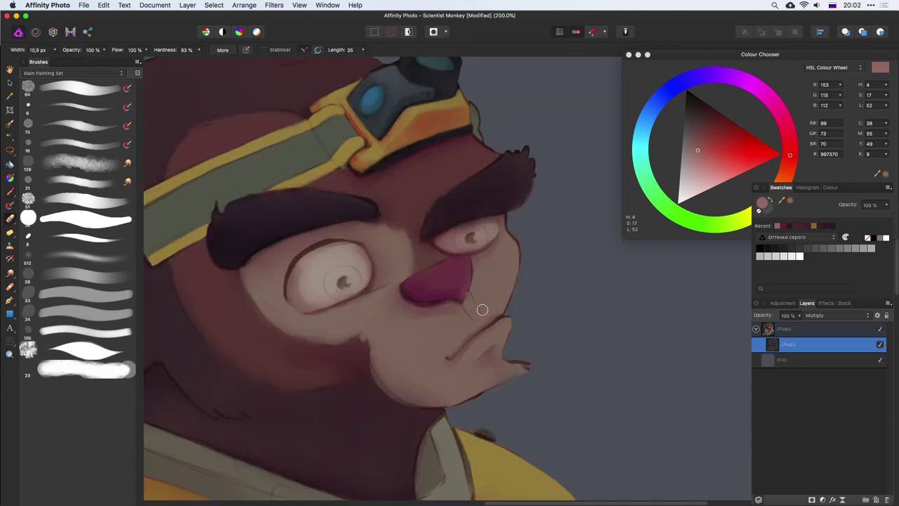
key("b")
key("bracketright")
key("bracketright")
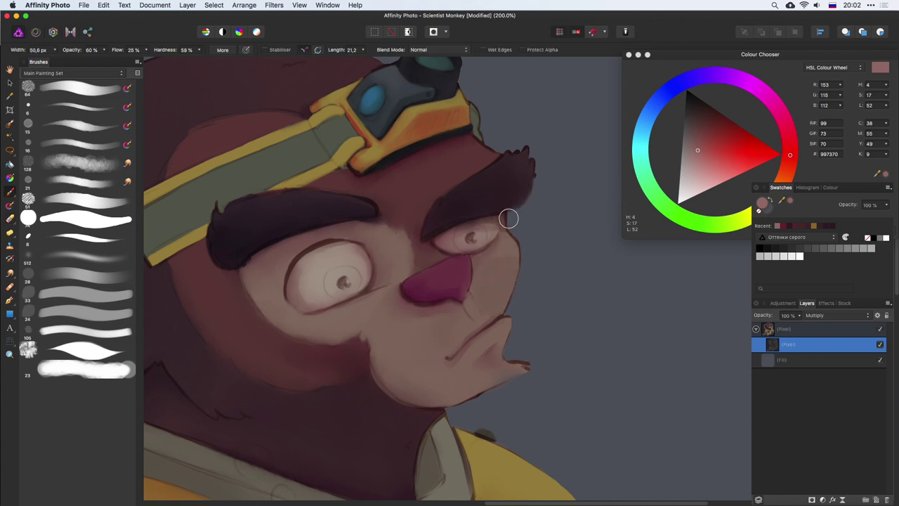
key("super+minus")
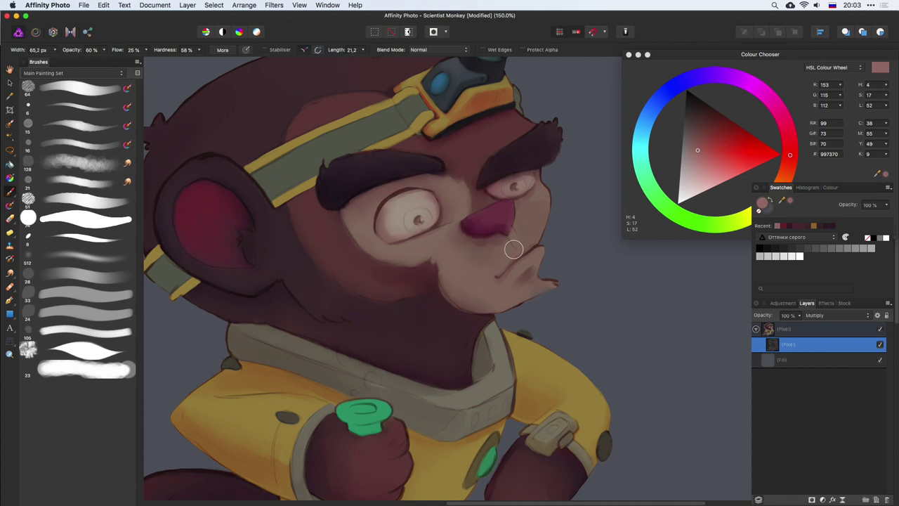
scroll(471, 190, "up", 3)
scroll(471, 191, "left", 1)
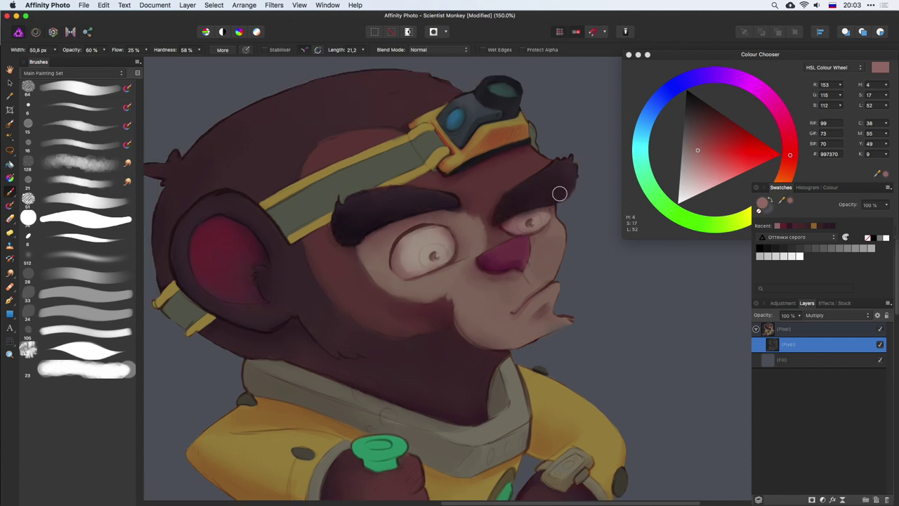
key("bracketright")
left_click_drag(438, 175, 394, 146)
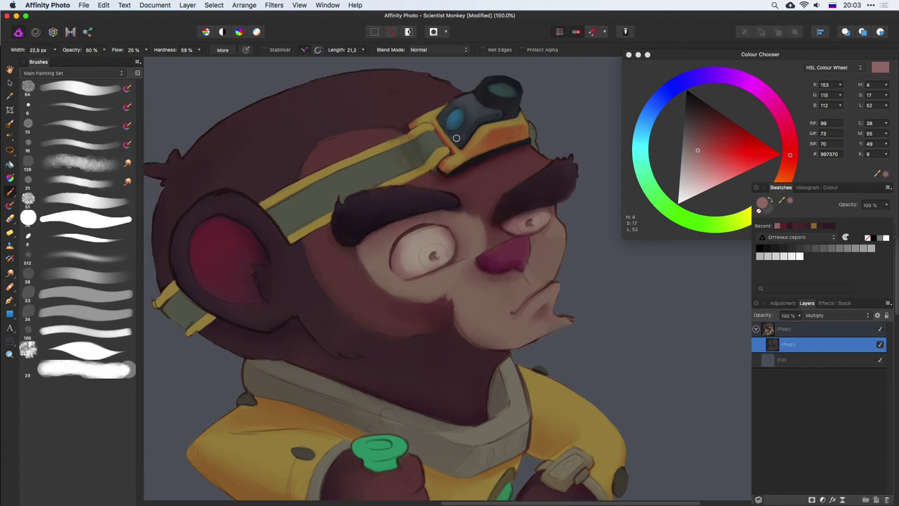
scroll(492, 176, "left", 5)
scroll(491, 176, "up", 3)
scroll(325, 213, "down", 4)
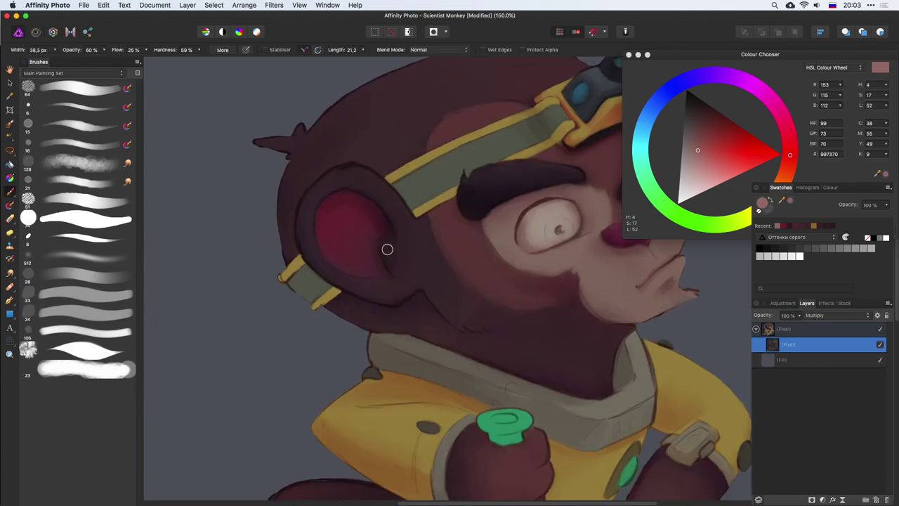
scroll(387, 249, "down", 2)
Rework the dark rim line on the ear, alternating the paint brush and eraser
scroll(367, 260, "up", 4)
scroll(367, 209, "up", 5)
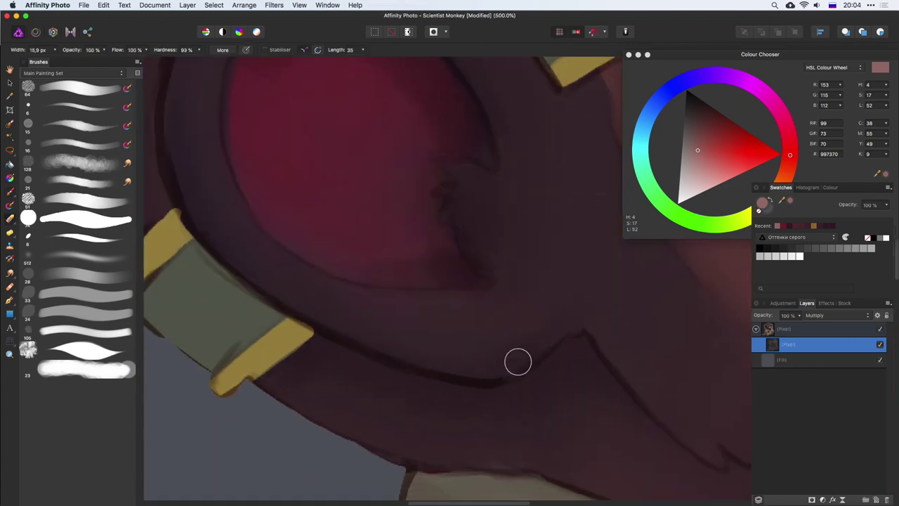
left_click_drag(468, 375, 500, 380)
key("b")
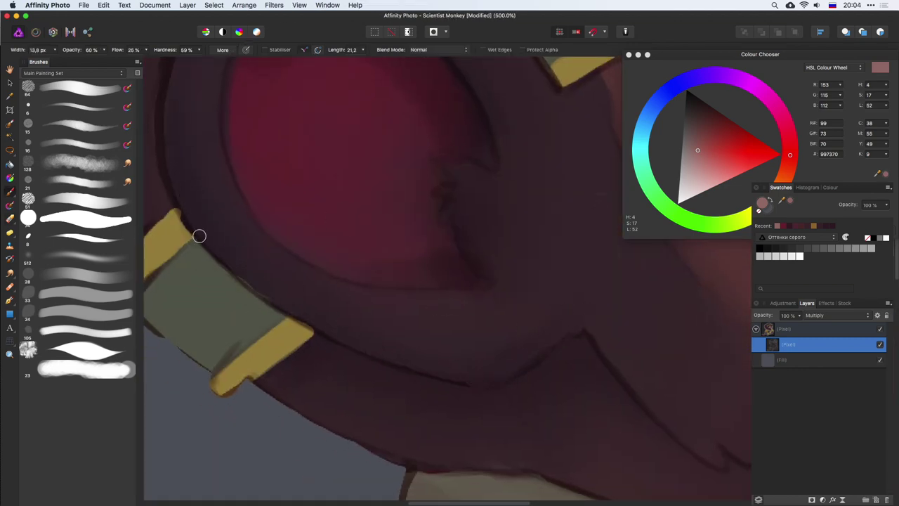
scroll(566, 339, "up", 3)
key("e")
scroll(249, 271, "left", 4)
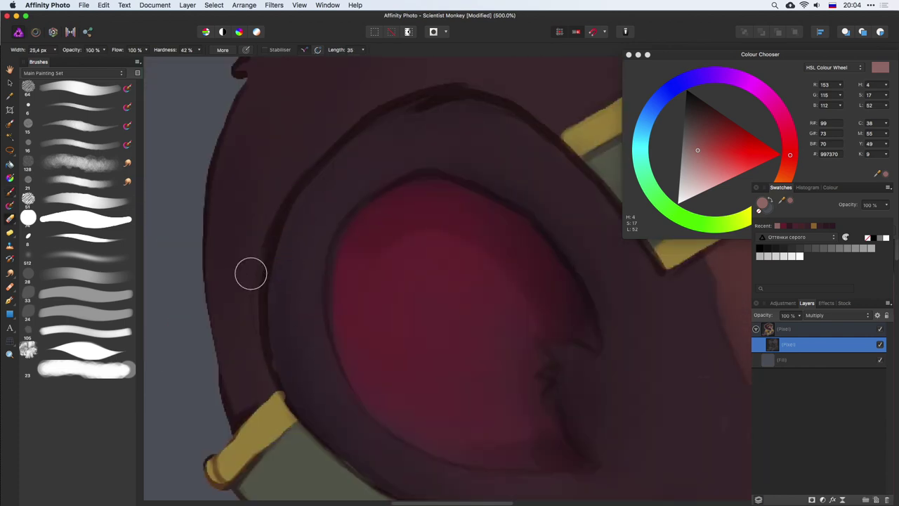
scroll(287, 420, "down", 3)
key("b")
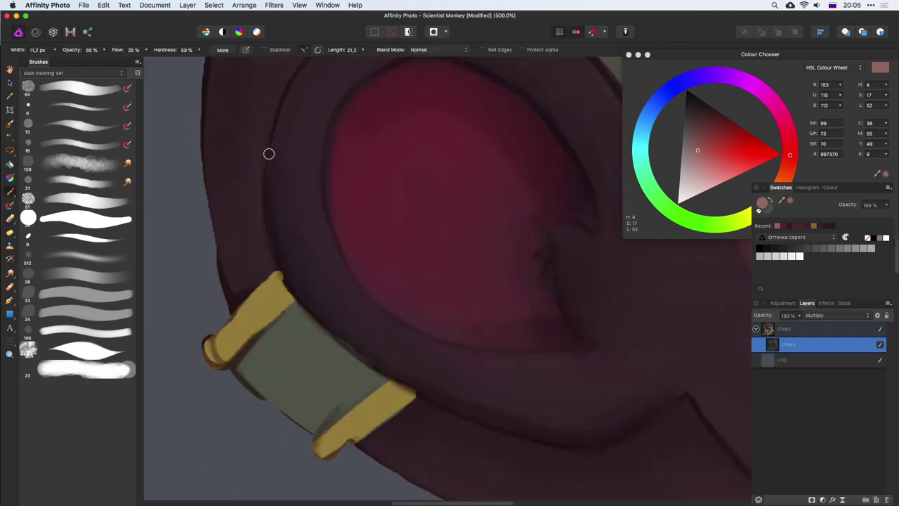
scroll(269, 154, "up", 3)
scroll(344, 201, "down", 3)
scroll(253, 233, "up", 3)
scroll(369, 377, "up", 2)
key("e")
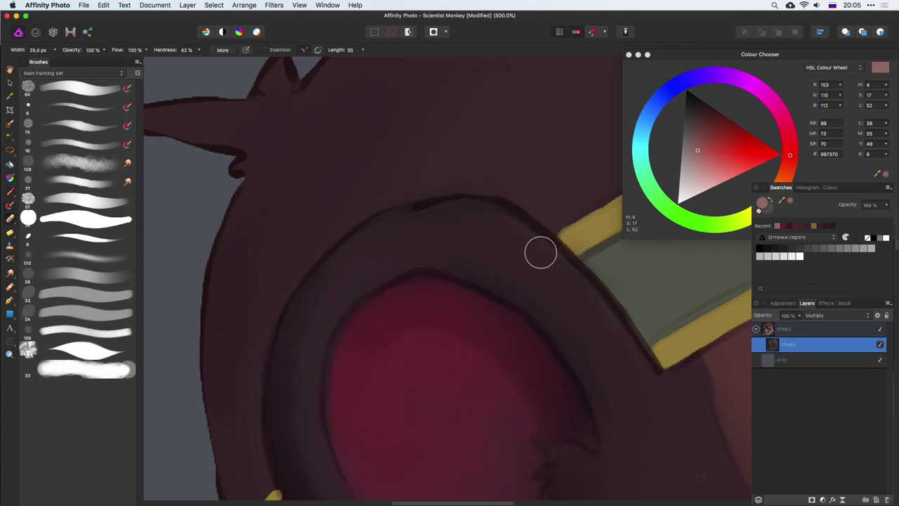
key("b")
scroll(476, 274, "right", 3)
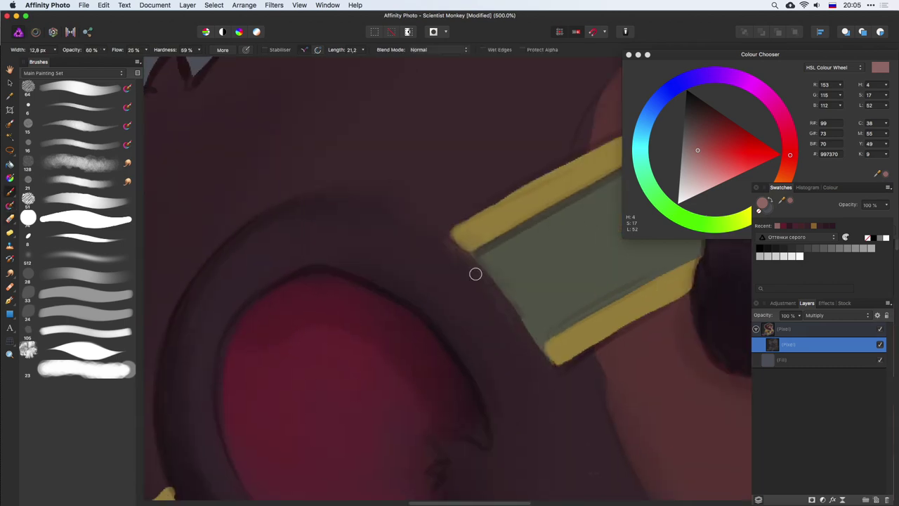
Sample a dark colour from the ear on the top layer, then return to the Multiply shading layer
key("alt+bracketright")
left_click(293, 210, "alt")
left_click(468, 203, "alt")
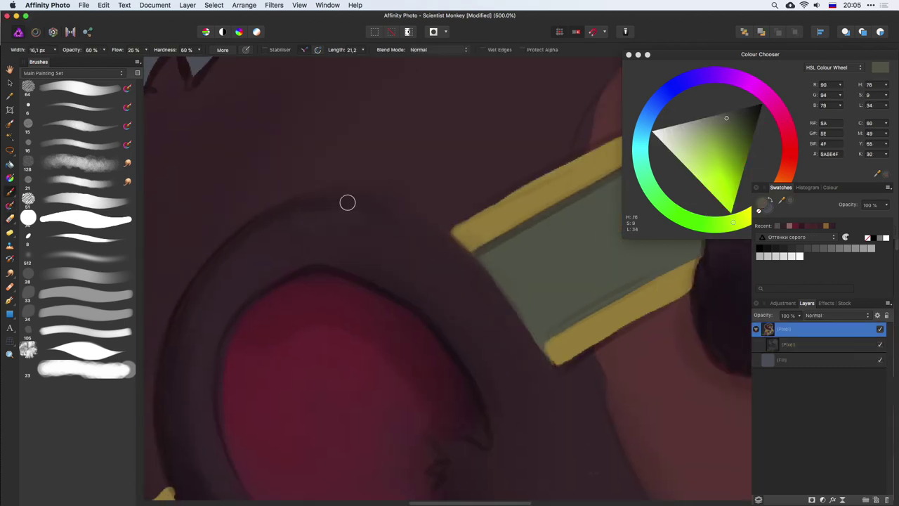
left_click(373, 213, "alt")
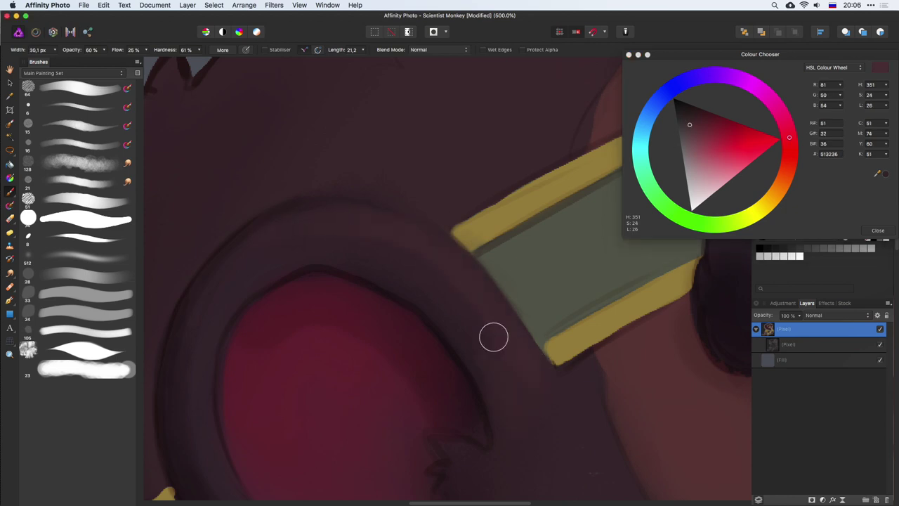
scroll(494, 335, "down", 2)
scroll(456, 232, "down", 3)
scroll(456, 233, "right", 3)
left_click(828, 343)
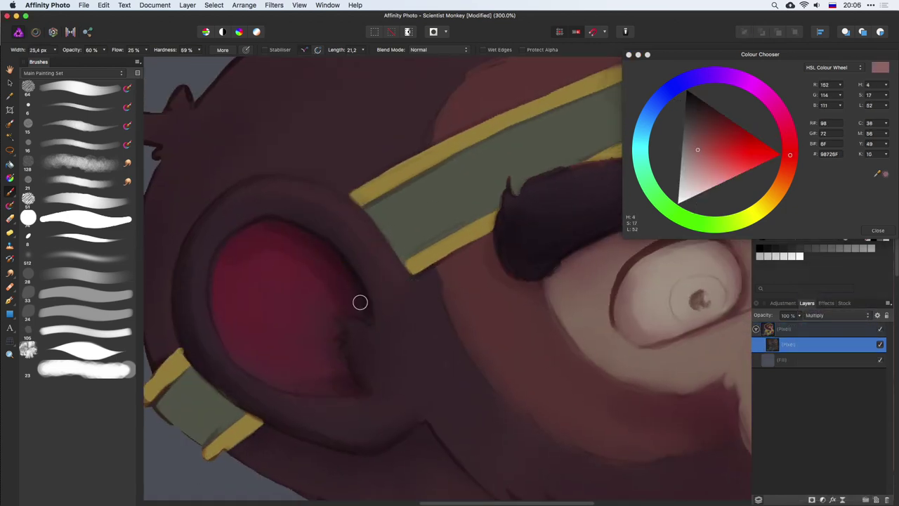
Soften the brush edge and blend the darker shading around the ear and head
scroll(379, 226, "down", 3)
scroll(320, 181, "down", 3)
scroll(307, 271, "down", 3)
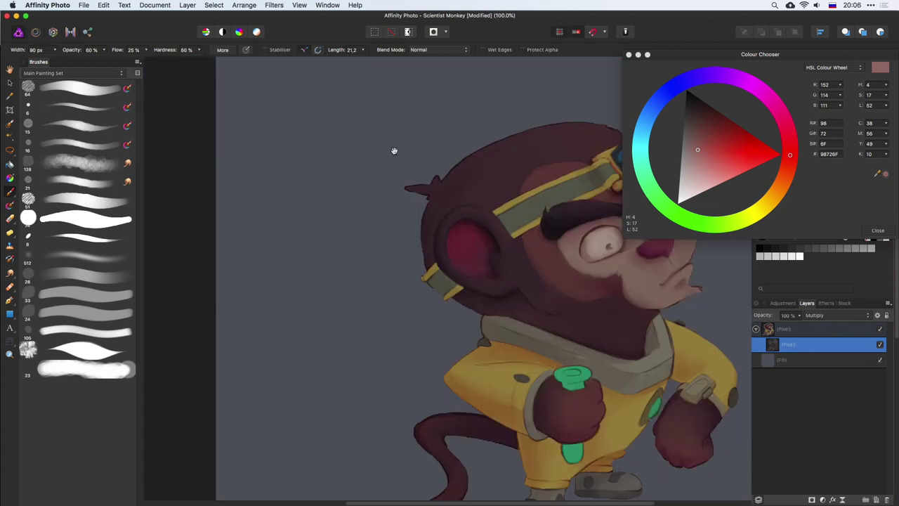
left_click_drag(424, 364, 366, 271)
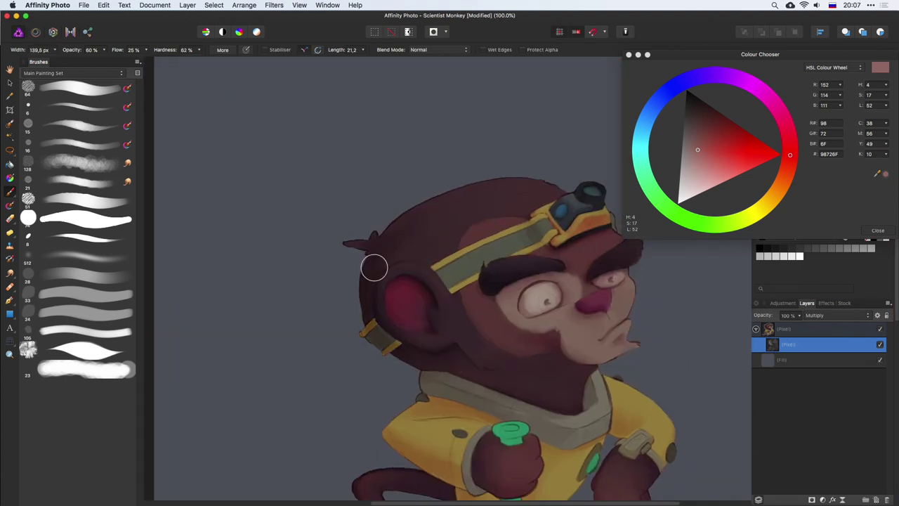
scroll(373, 263, "up", 3)
scroll(405, 203, "down", 3)
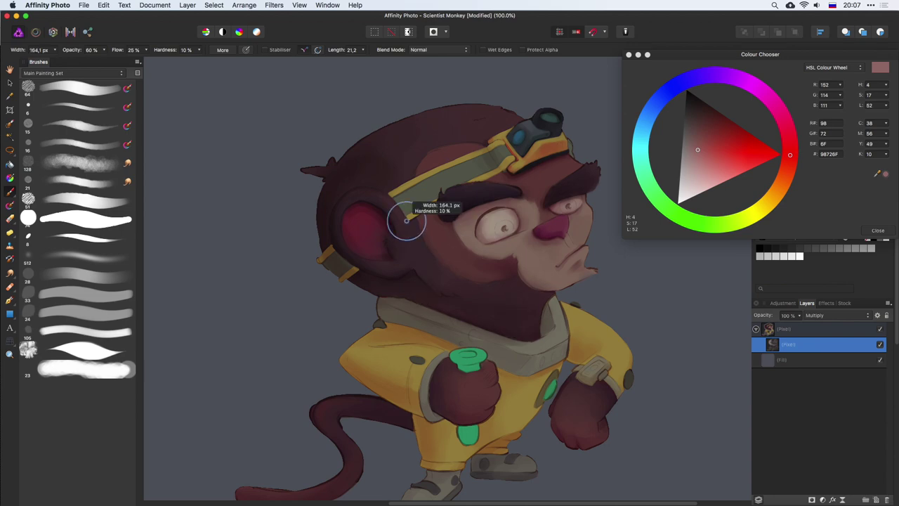
key("r")
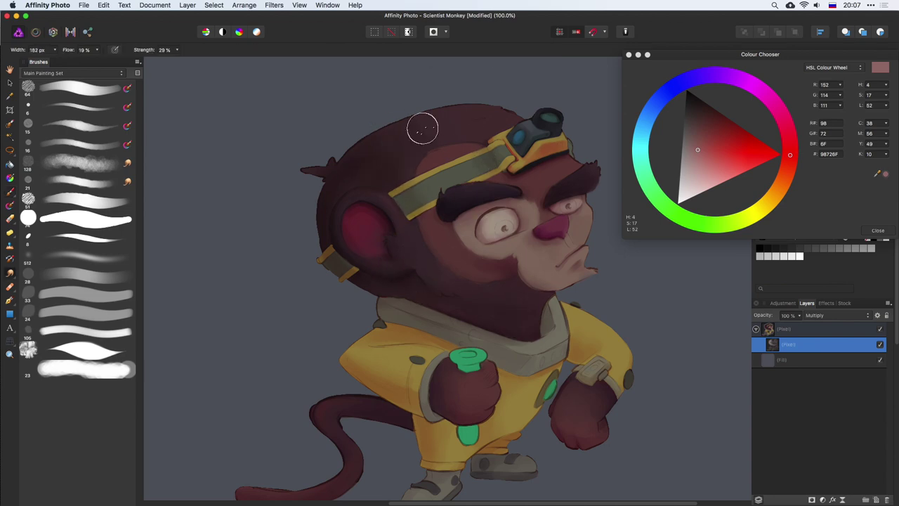
scroll(485, 175, "up", 3)
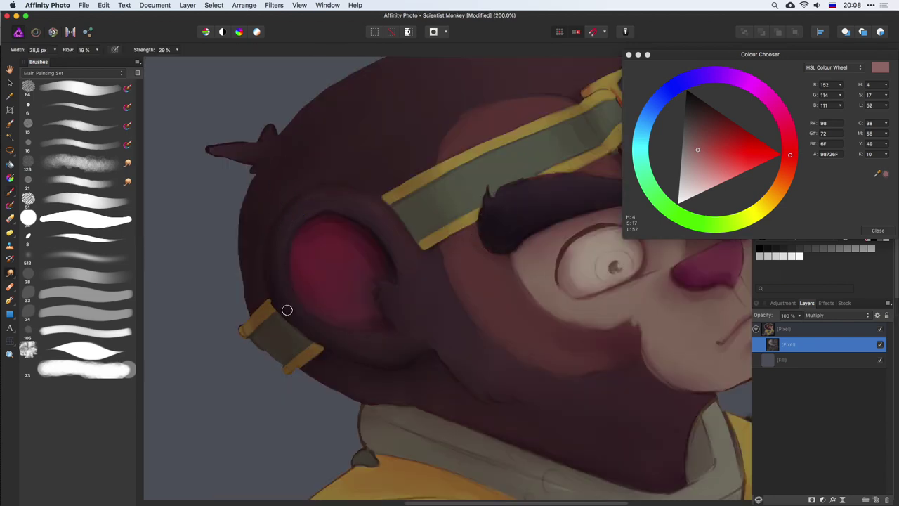
left_click(11, 192)
key("b")
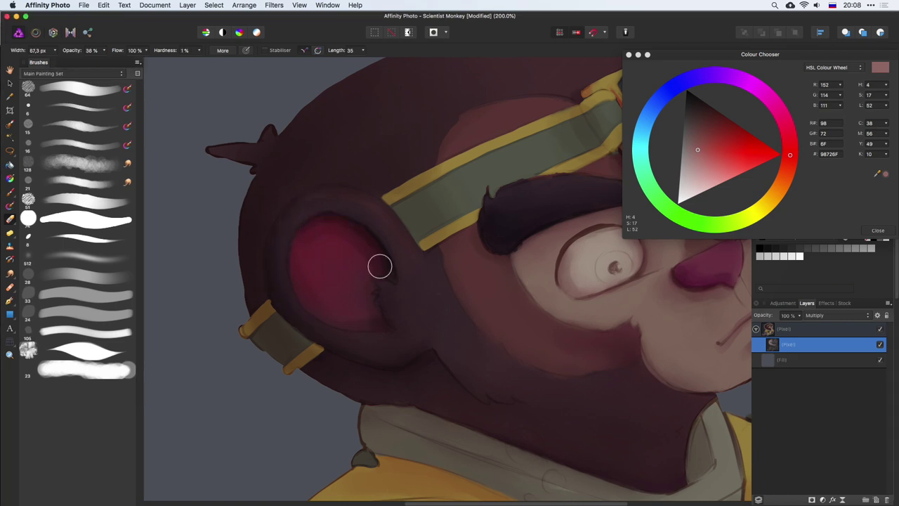
key("b")
scroll(209, 286, "down", 3)
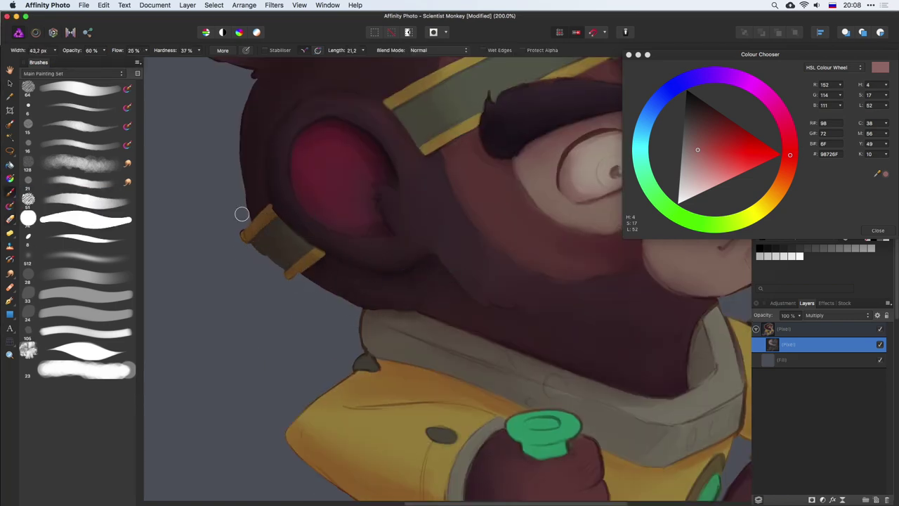
scroll(332, 273, "down", 3)
With a brush about 30 px wide, paint a darker shadow along the collar under the face
left_click_drag(417, 201, 341, 311)
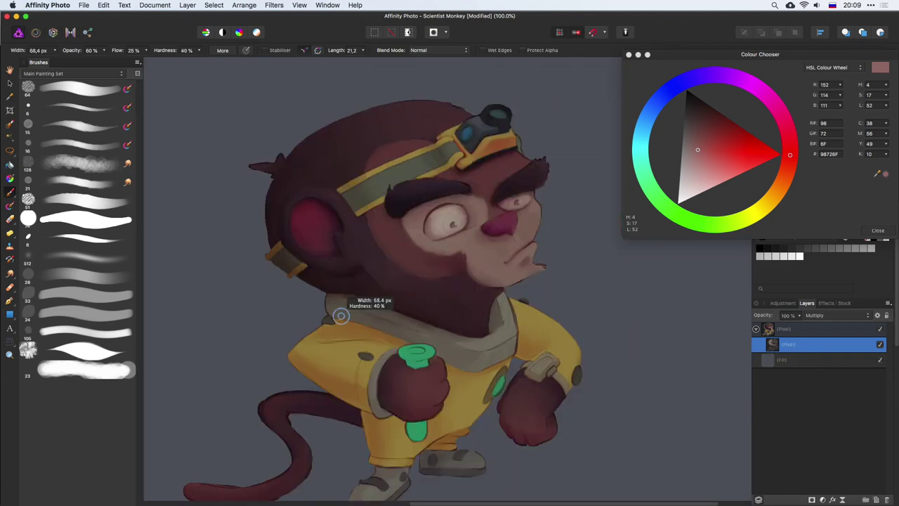
scroll(466, 218, "up", 3)
scroll(482, 291, "down", 3)
scroll(393, 271, "up", 3)
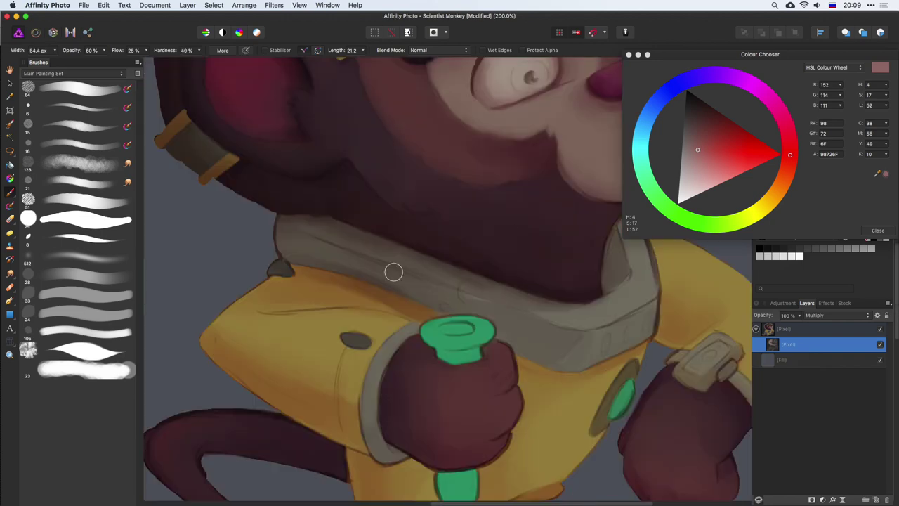
left_click_drag(305, 247, 414, 288)
left_click_drag(481, 311, 463, 351)
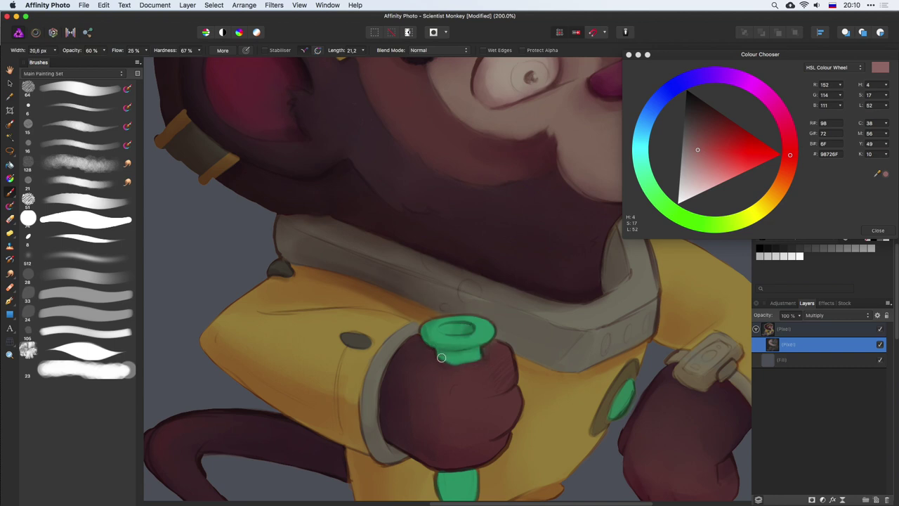
scroll(502, 358, "down", 4)
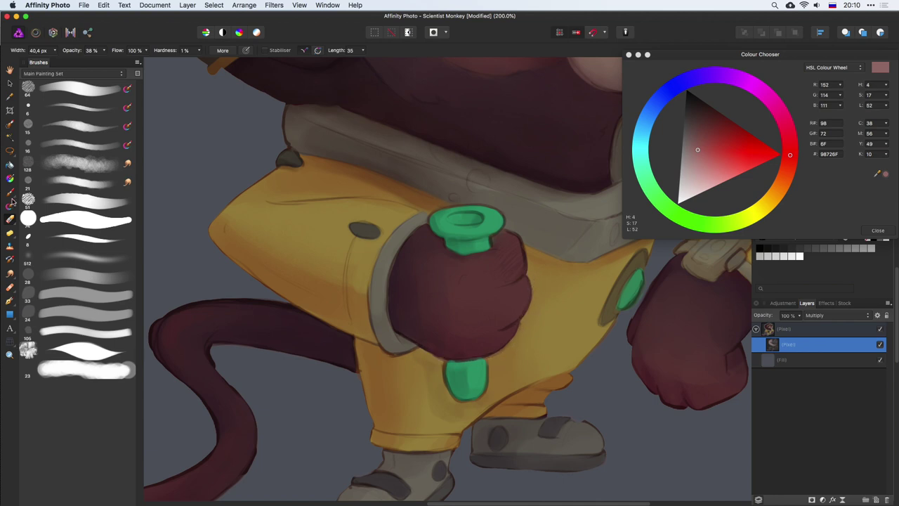
Shade the left and top edges of the green tab below the fist
key("b")
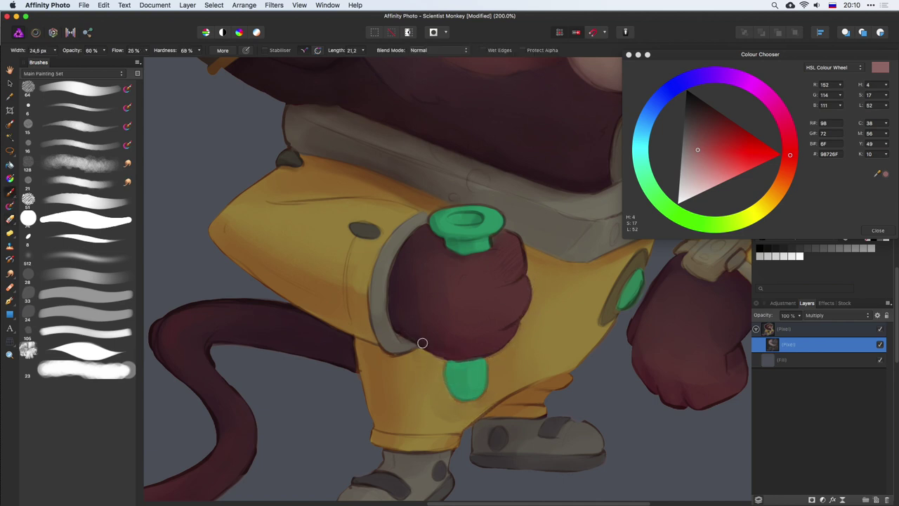
key("bracketleft")
left_click_drag(453, 365, 457, 391)
left_click_drag(506, 345, 449, 371)
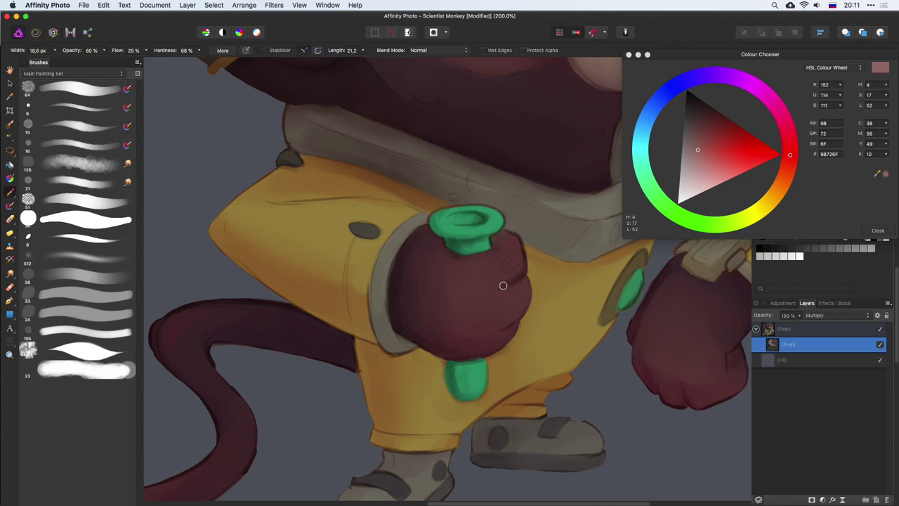
scroll(501, 333, "down", 5)
Paint a dark shadow along the trouser hem with a brush of about 21 px
left_click_drag(442, 315, 363, 316)
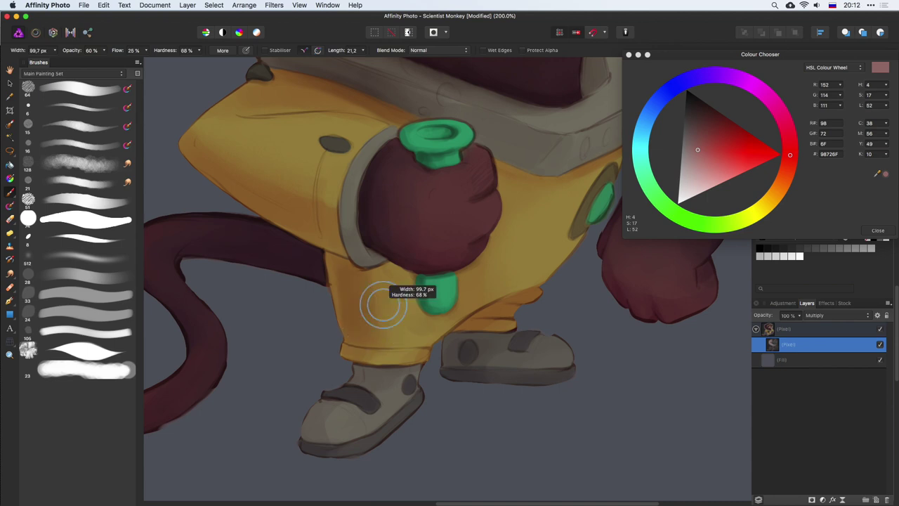
key("bracketleft")
key("bracketleft")
key("bracketleft")
mouse_move(369, 377)
left_mouse_down()
mouse_move(363, 364)
mouse_move(419, 365)
left_mouse_up()
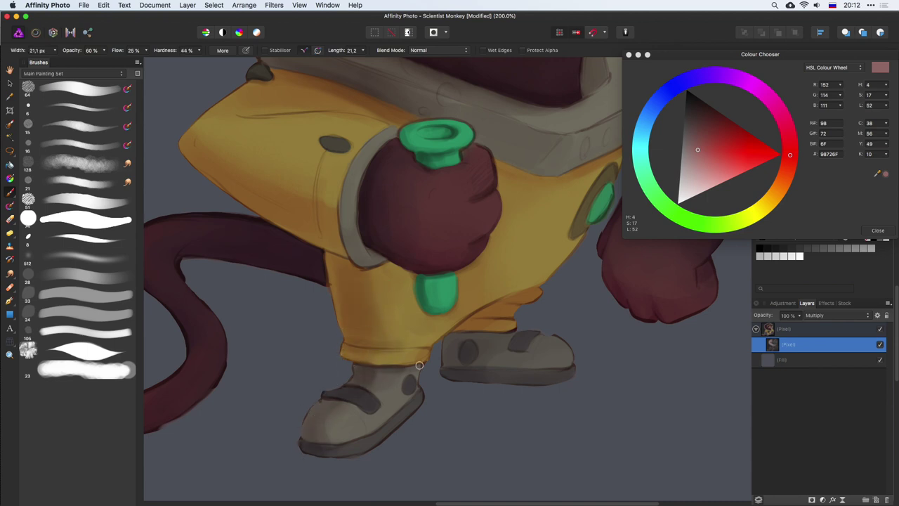
left_click_drag(325, 452, 321, 416)
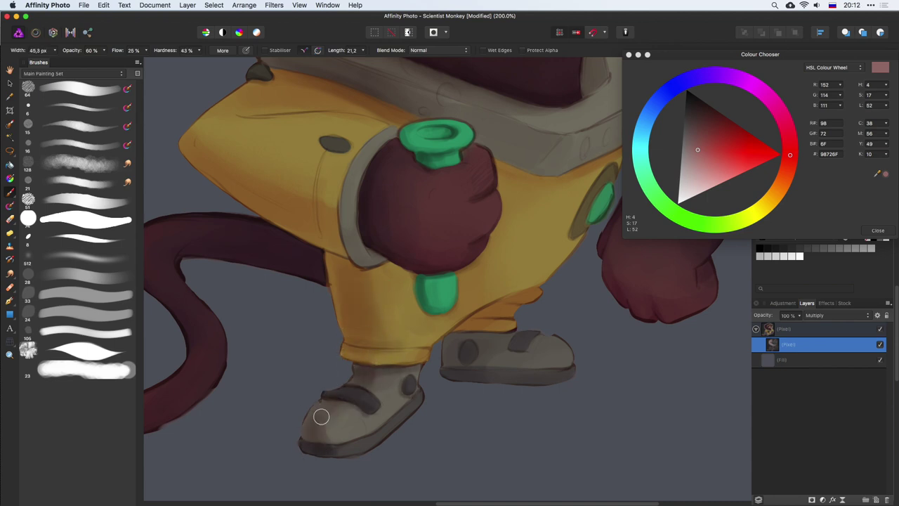
key("bracketleft")
key("bracketleft")
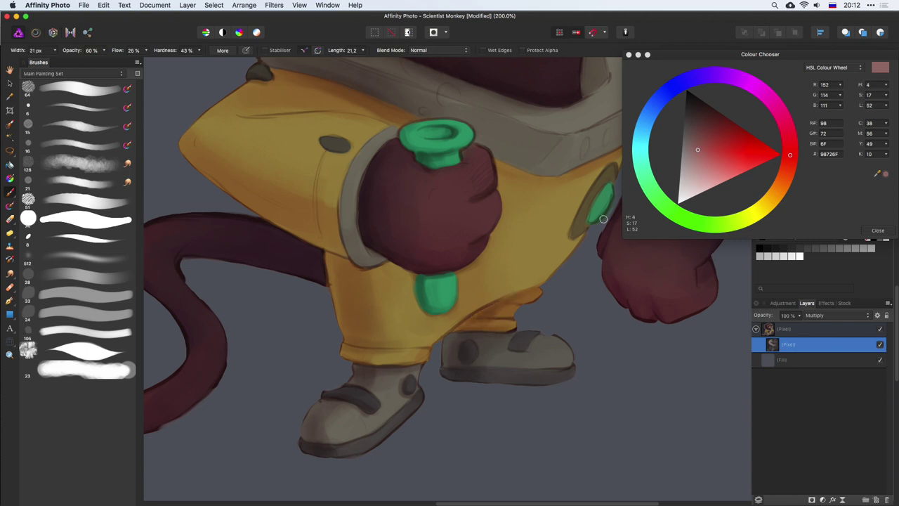
scroll(424, 370, "right", 3)
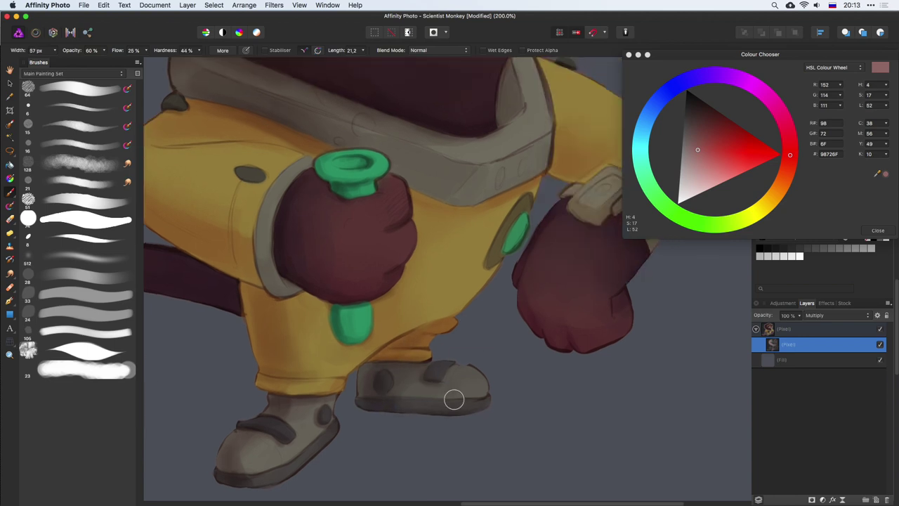
key("bracketleft")
scroll(454, 400, "right", 4)
scroll(453, 399, "up", 2)
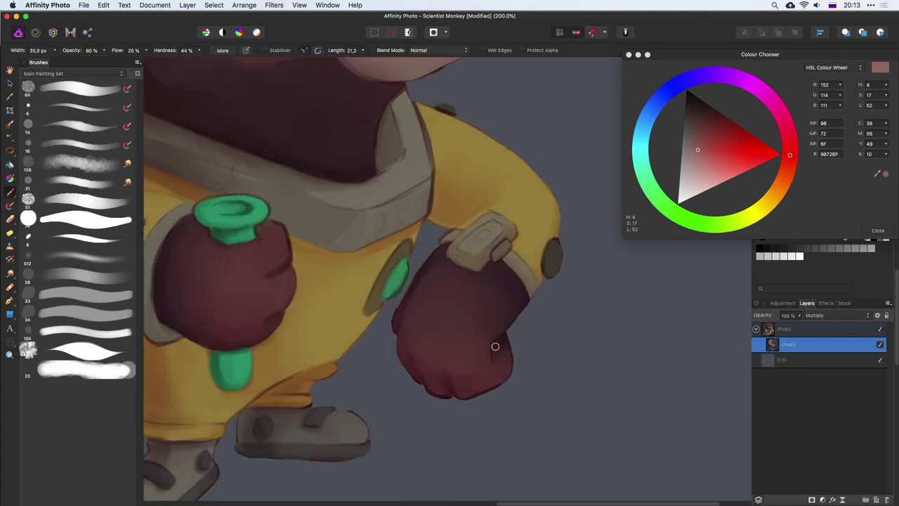
scroll(505, 332, "up", 3)
scroll(505, 332, "left", 1)
key("bracketleft")
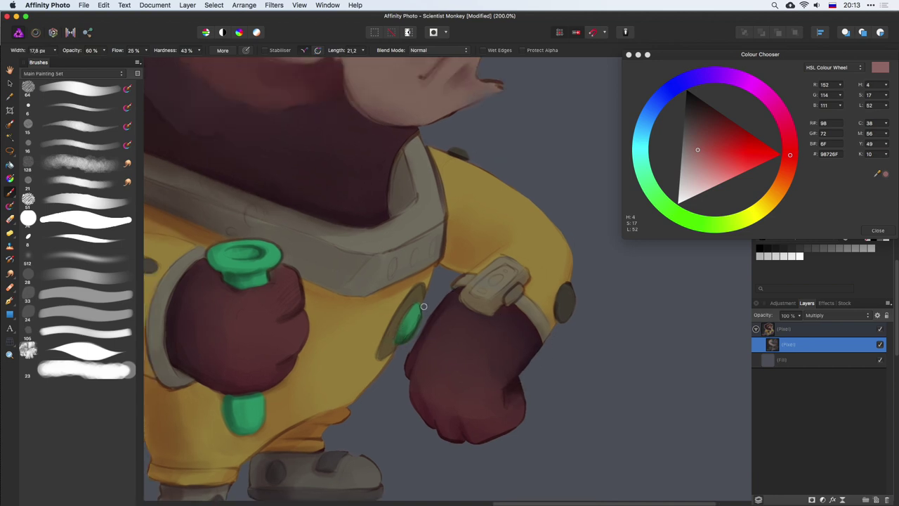
scroll(424, 306, "down", 2)
scroll(423, 306, "left", 3)
scroll(385, 344, "down", 1)
Lighten the trouser-hem shadow with a soft, low-opacity eraser of about 46 px
key("e")
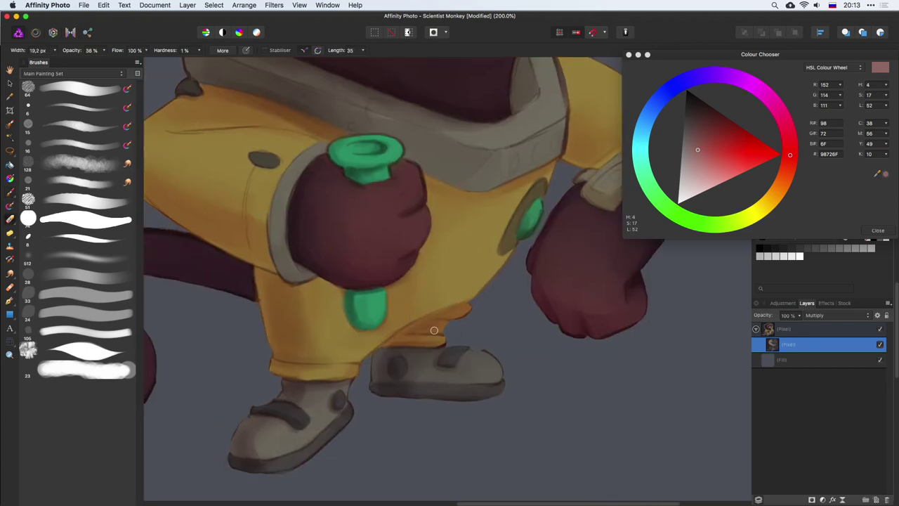
scroll(452, 324, "down", 1)
scroll(452, 324, "right", 1)
left_click_drag(248, 350, 326, 349)
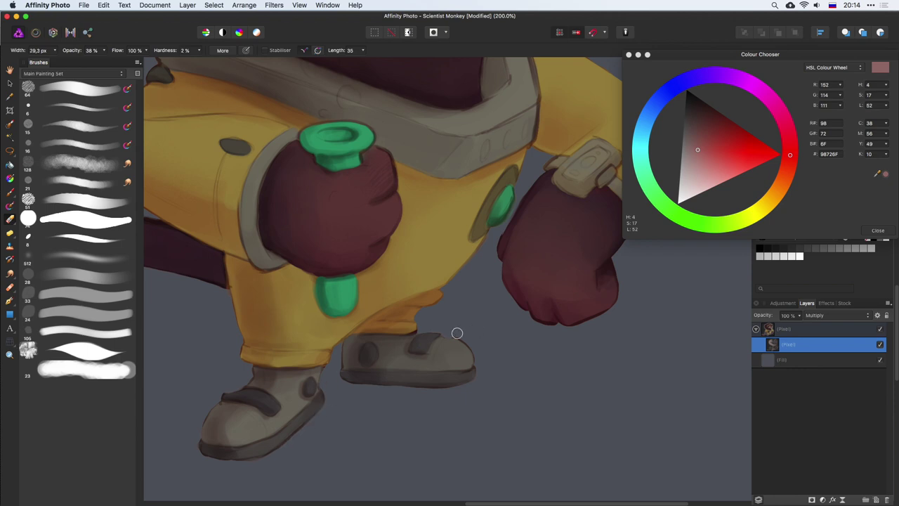
scroll(387, 281, "left", 3)
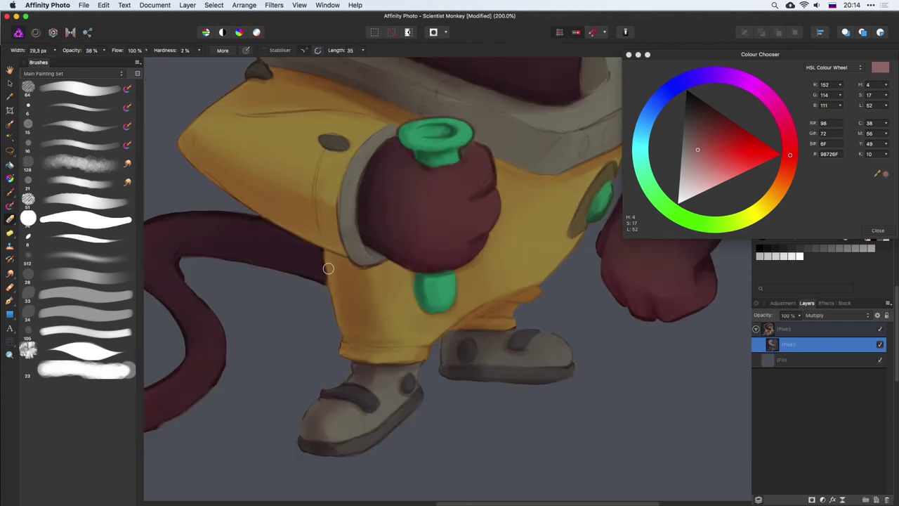
scroll(351, 288, "left", 4)
scroll(351, 288, "down", 1)
scroll(309, 344, "left", 3)
key("bracketright")
scroll(430, 327, "up", 3)
scroll(434, 281, "right", 1)
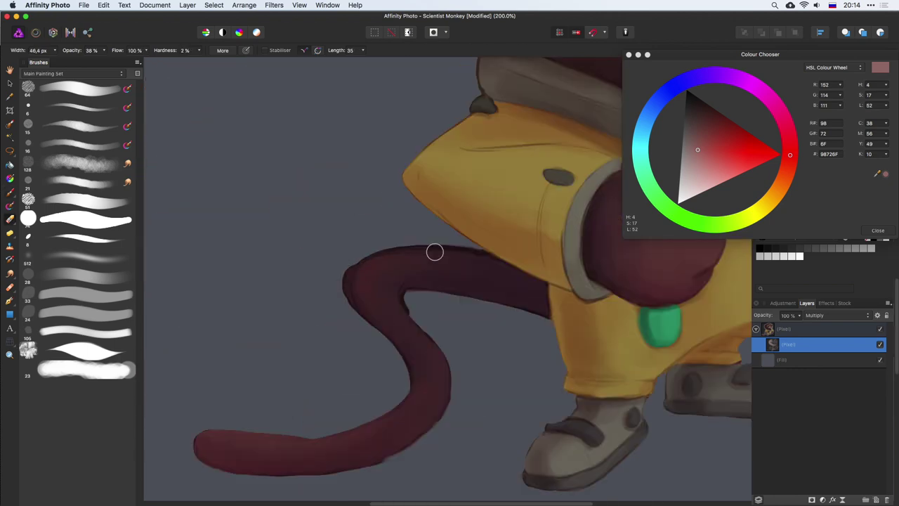
scroll(536, 314, "up", 2)
scroll(364, 219, "right", 3)
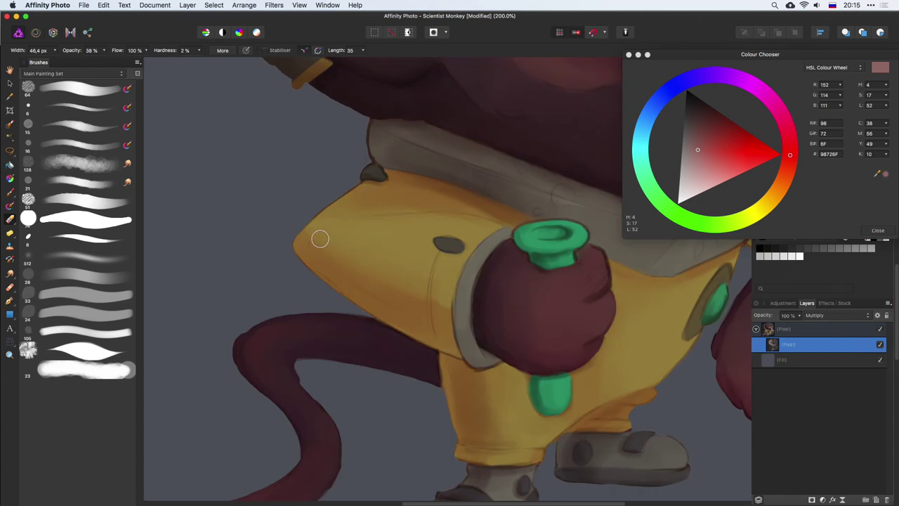
Darken the sleeve line with strokes running down the sleeve
key("b")
left_click_drag(439, 254, 430, 306)
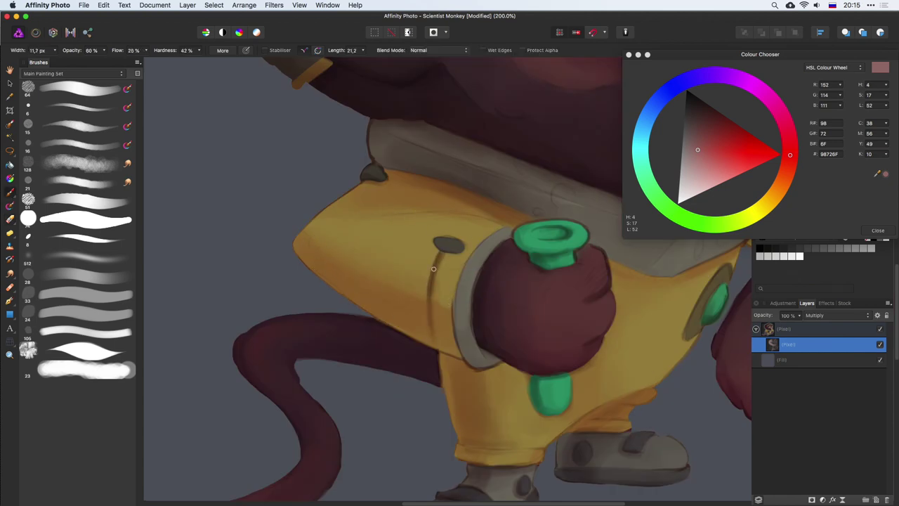
left_click_drag(433, 269, 433, 344)
scroll(407, 334, "right", 1)
scroll(407, 335, "down", 1)
key("bracketright")
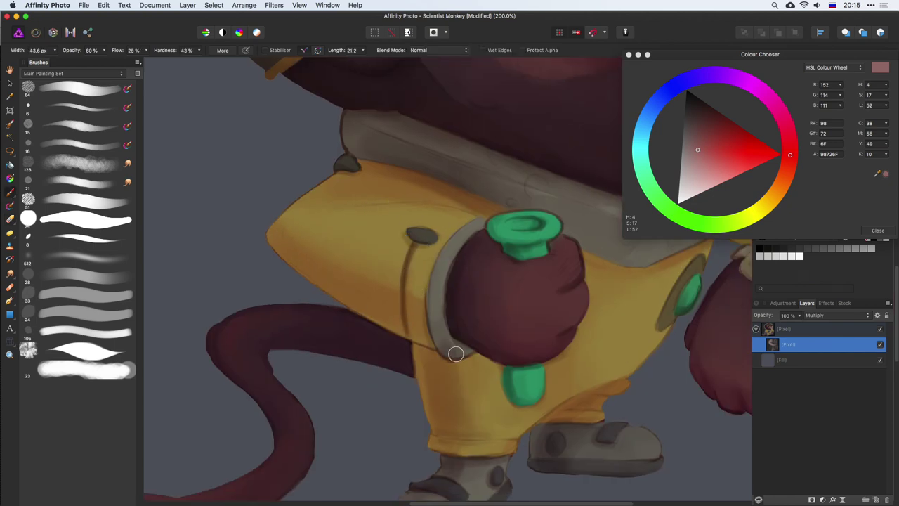
scroll(394, 337, "down", 3)
scroll(393, 337, "right", 3)
scroll(393, 316, "right", 3)
scroll(394, 316, "down", 1)
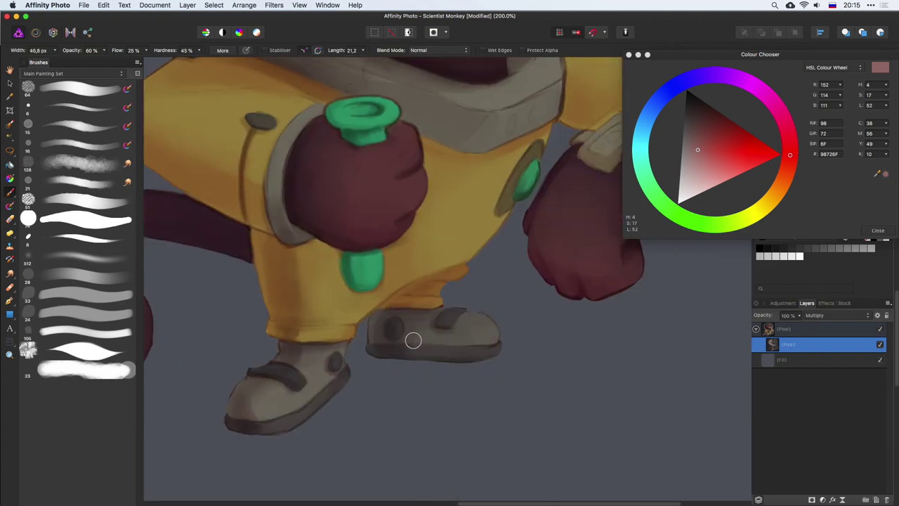
scroll(405, 358, "up", 4)
scroll(405, 358, "right", 4)
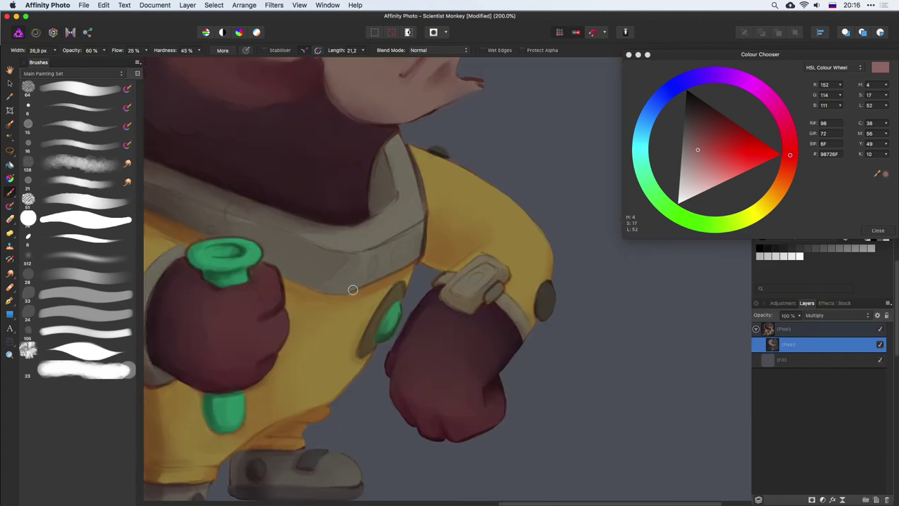
key("bracketright")
key("bracketright")
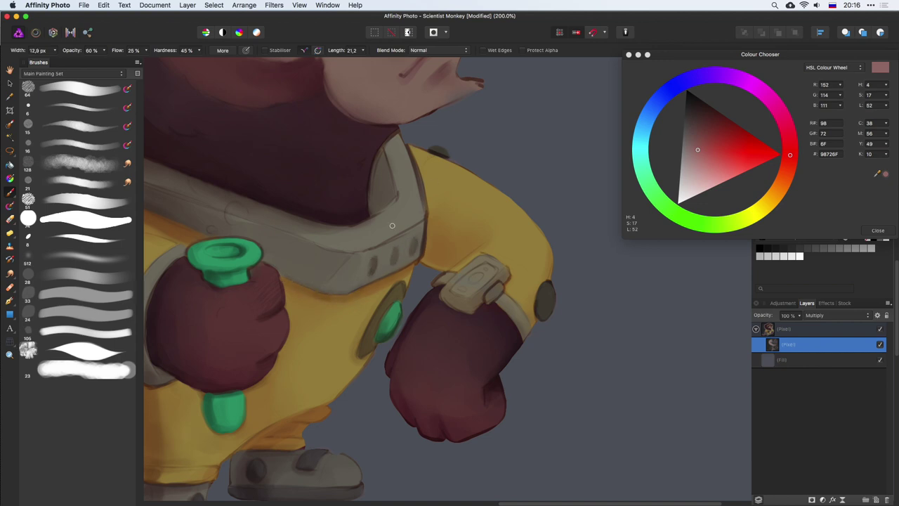
Soften the new shadows with a faint eraser enlarged to about 92 px
key("e")
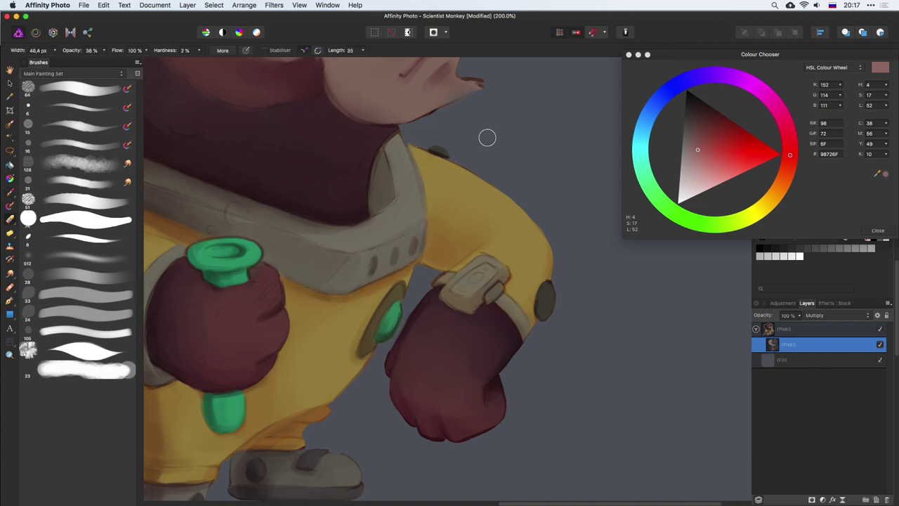
scroll(485, 136, "up", 3)
scroll(485, 136, "left", 5)
key("bracketright")
key("bracketright")
key("bracketright")
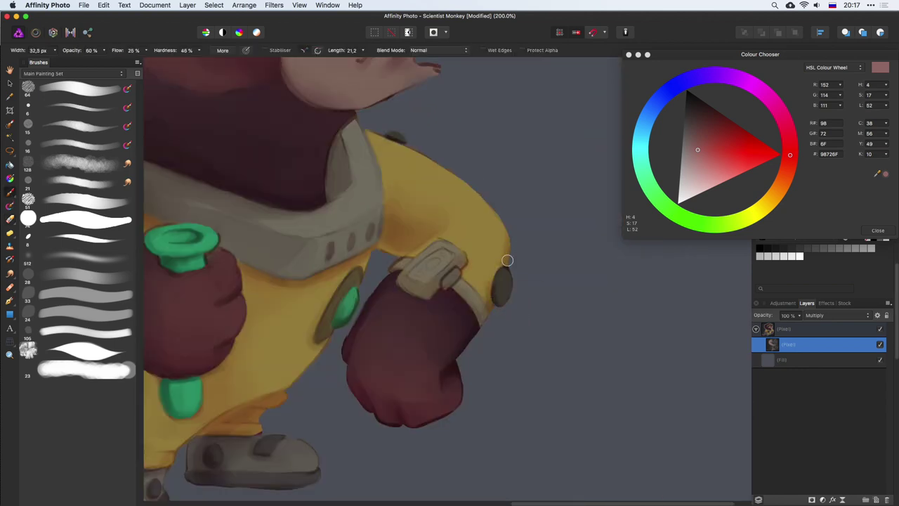
scroll(477, 321, "up", 3)
scroll(478, 321, "left", 2)
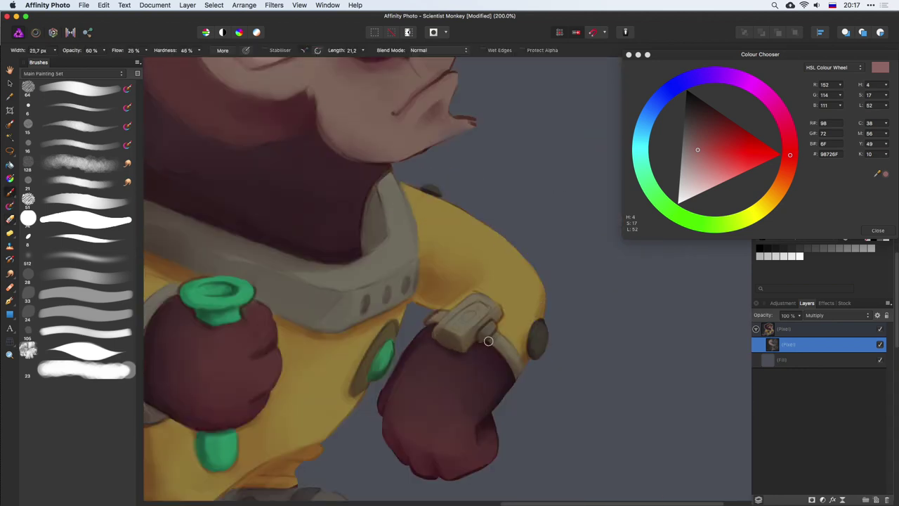
Zoom in on the buckle, blend its right edge and lighten the strap with a stroke
key("r")
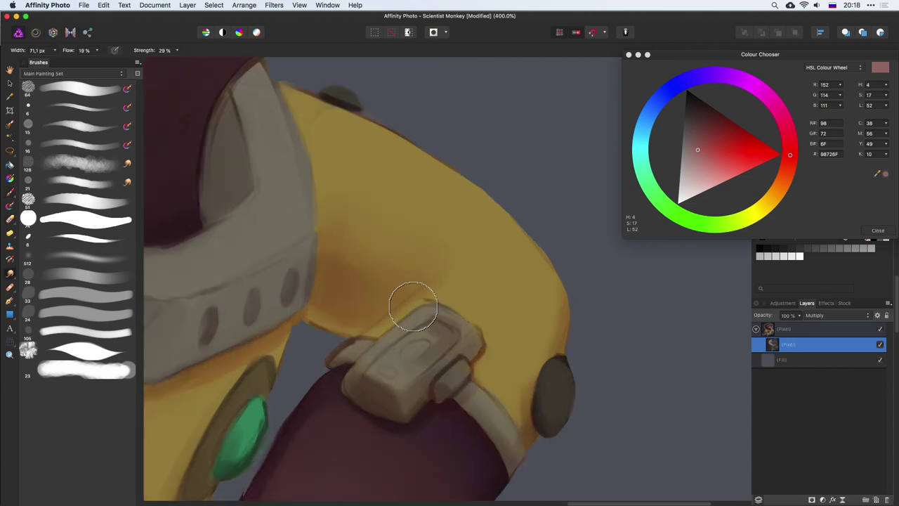
key("super+equal")
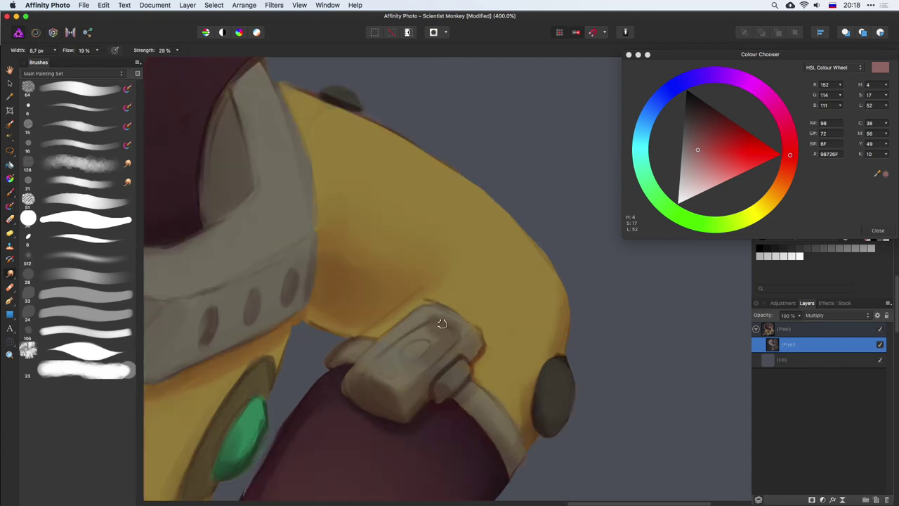
mouse_move(447, 372)
left_mouse_down()
mouse_move(473, 347)
mouse_move(458, 328)
left_mouse_up()
key("b")
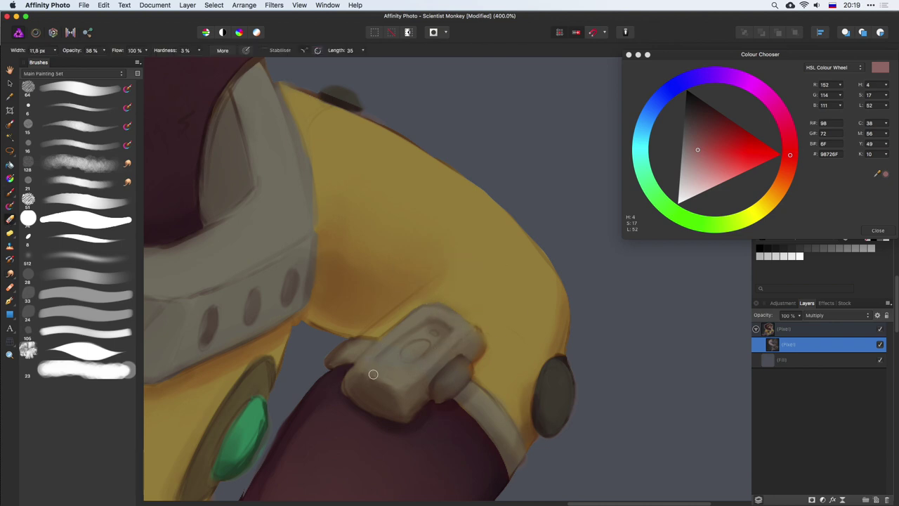
left_click_drag(372, 373, 350, 342)
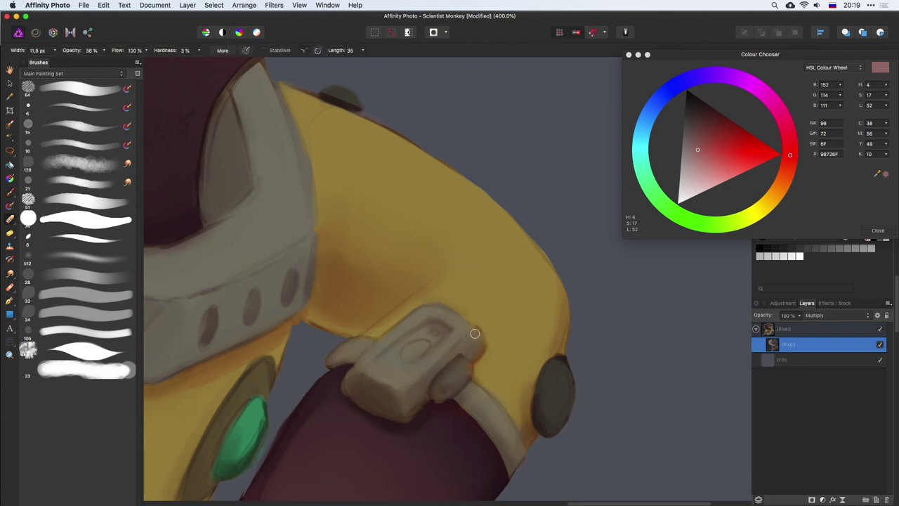
key("r")
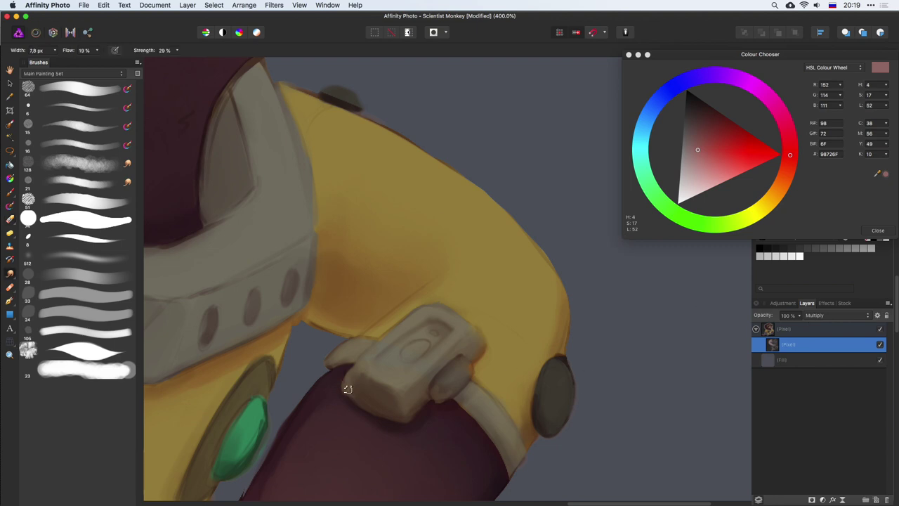
key("b")
scroll(311, 321, "down", 3)
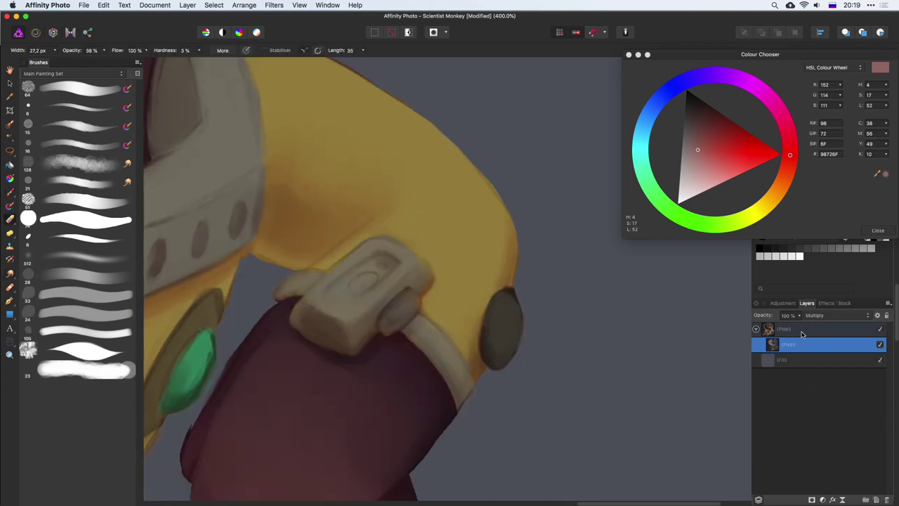
Sample the buckle's brown and beige tones and smooth the paint over the buckle
left_click(415, 295, "alt")
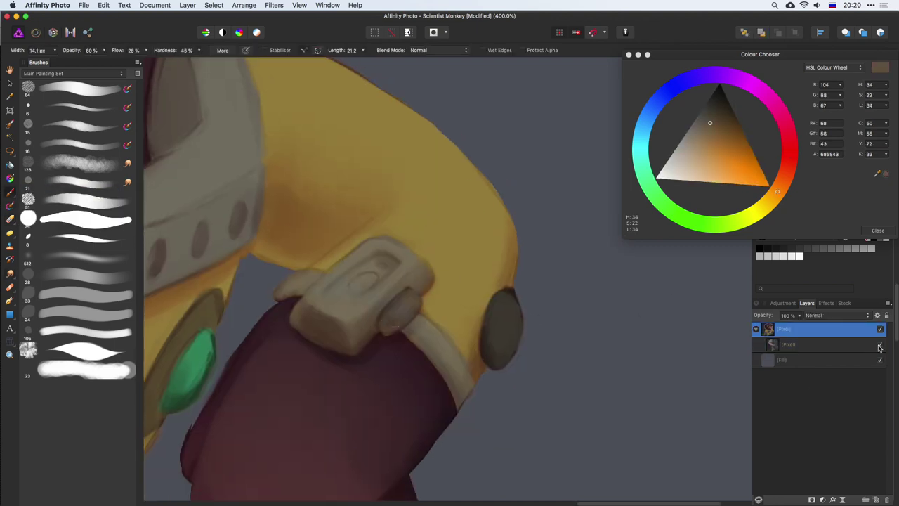
left_click(397, 337, "alt")
left_click(433, 299, "alt")
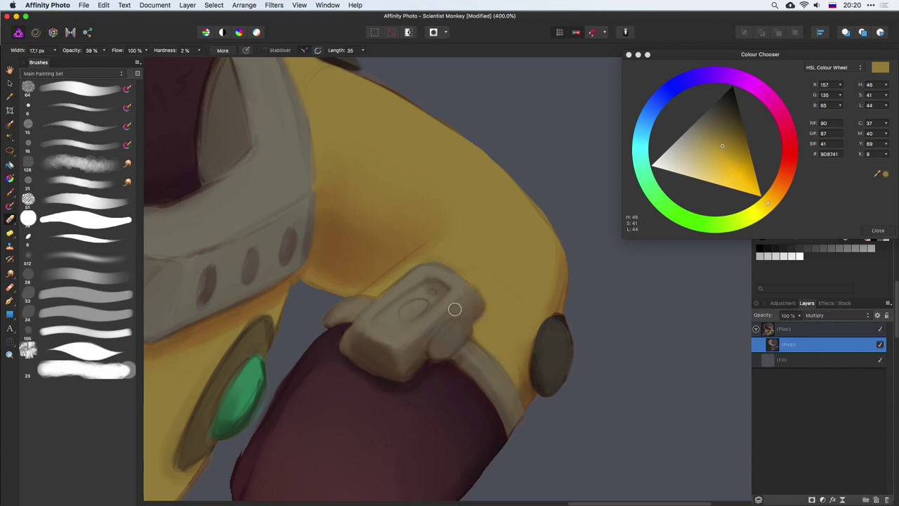
key("o")
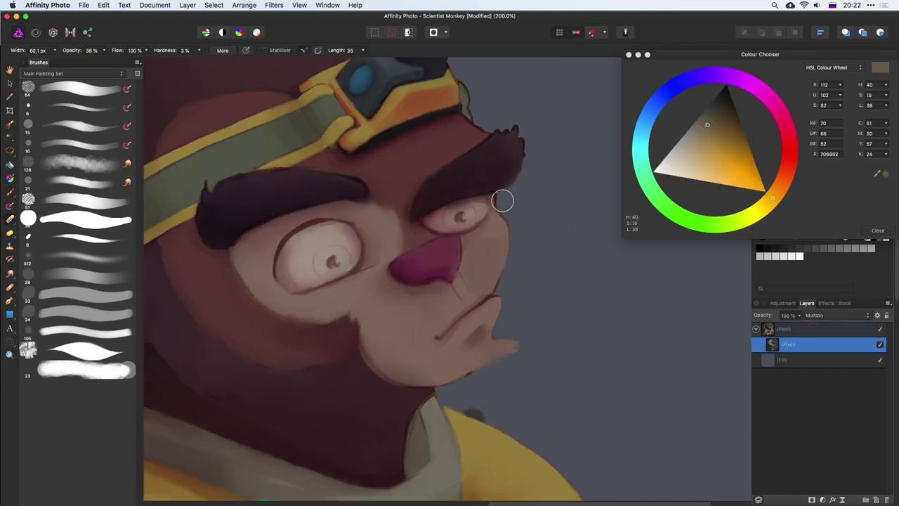
Scroll up over the canvas to review the desaturated monkey's tonal values
scroll(534, 302, "up", 3)
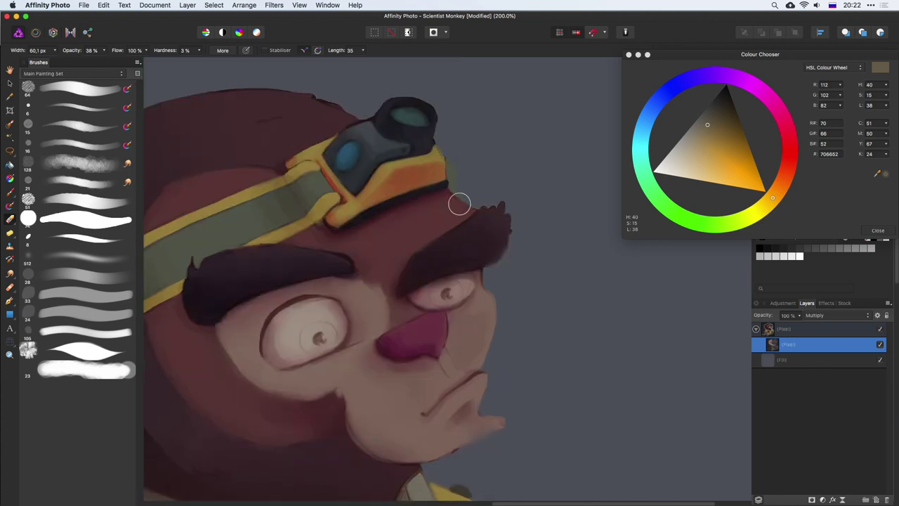
scroll(460, 204, "up", 4)
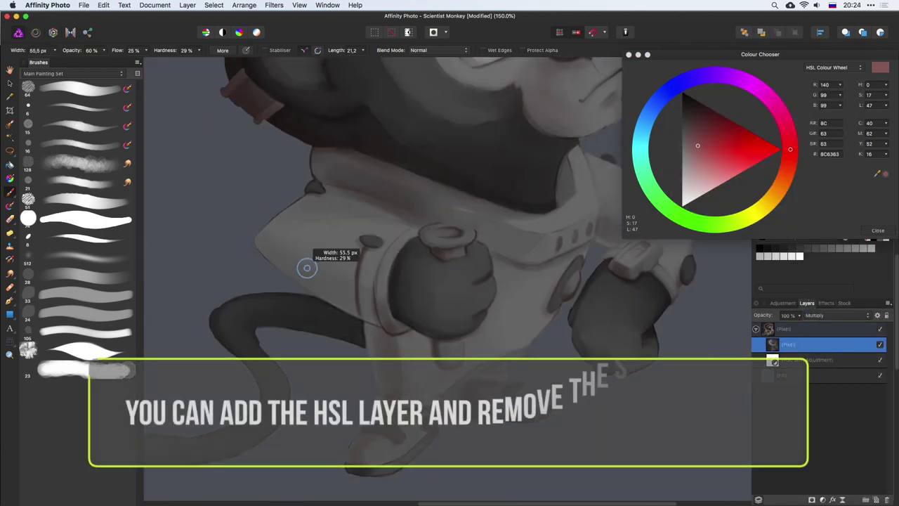
Enlarge the brush to about 65 px and bring more of the lab coat into view
left_click_drag(345, 299, 423, 347)
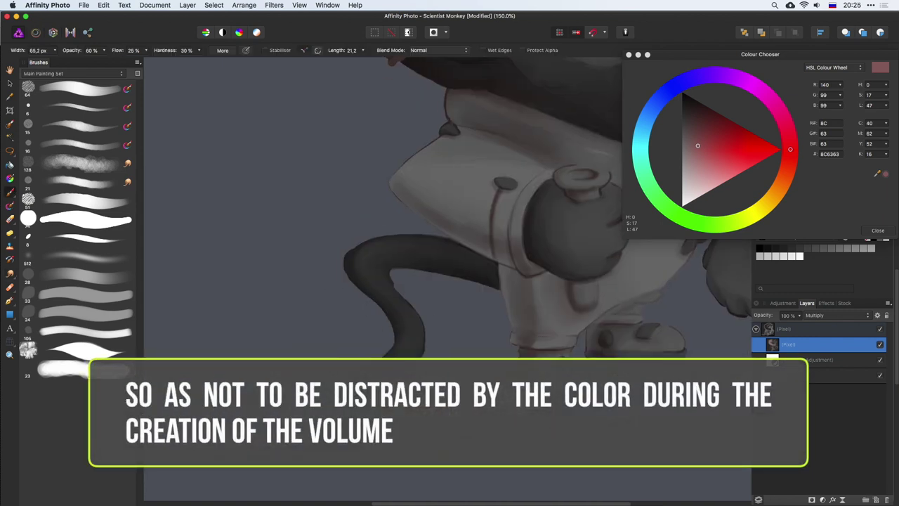
left_click_drag(554, 305, 455, 290)
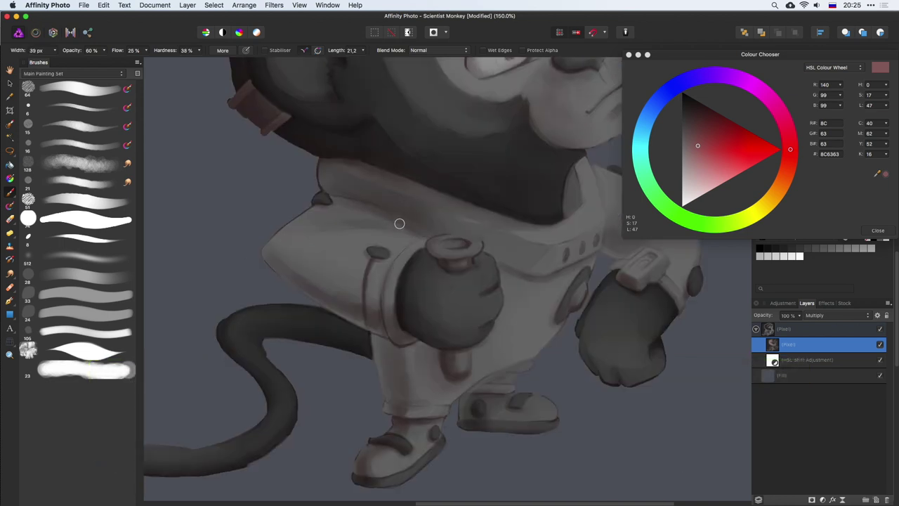
Pick a large, soft, low-opacity brush and start shading the monkey's head
key("e")
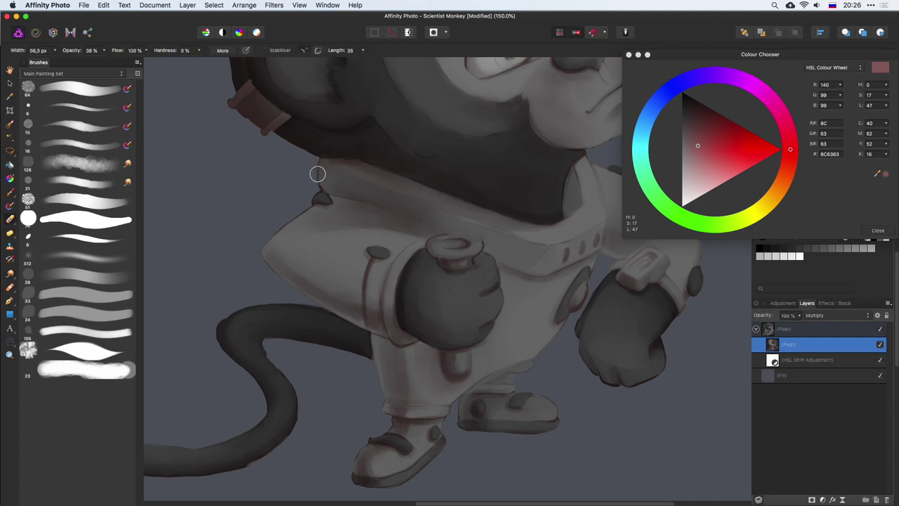
key("b")
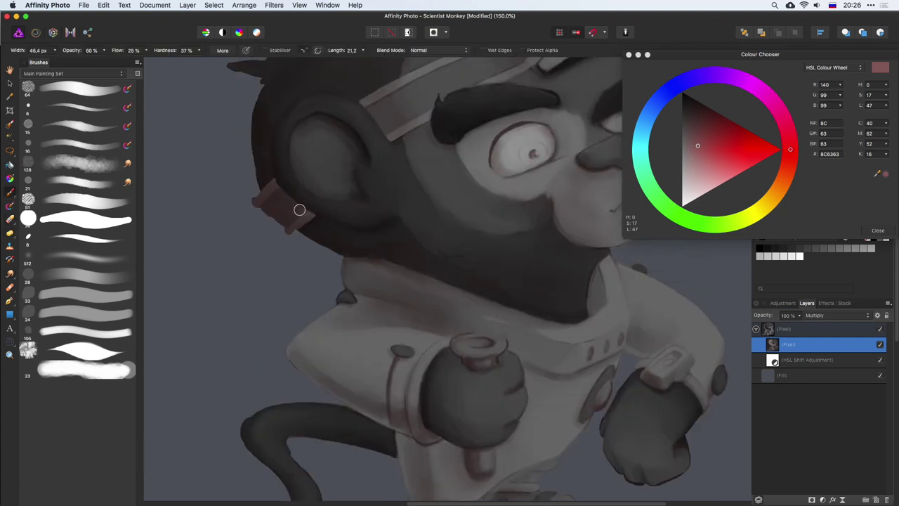
scroll(384, 317, "up", 3)
left_click(10, 218)
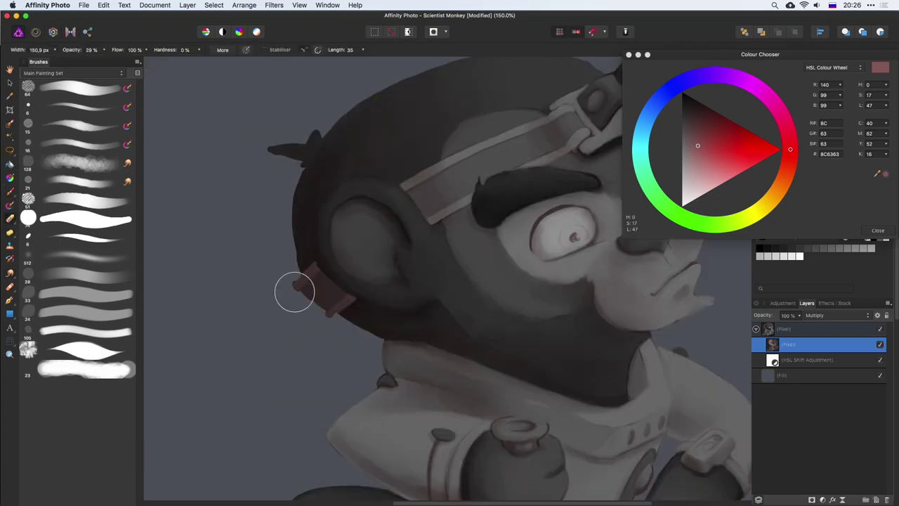
key("b")
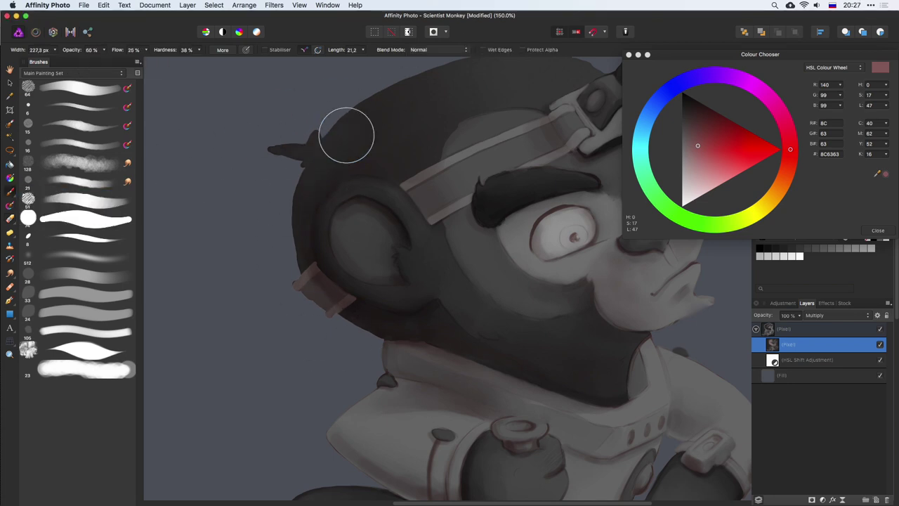
scroll(367, 152, "right", 5)
Alternate dodging with a ~34 px brush and painting to light the head and ear
key("o")
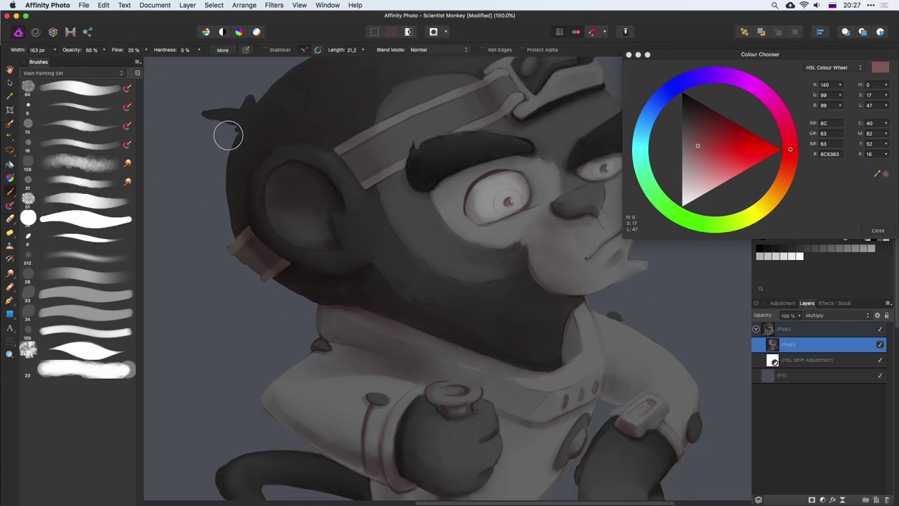
left_click_drag(288, 174, 401, 264)
key("b")
scroll(402, 265, "up", 4)
scroll(403, 264, "right", 2)
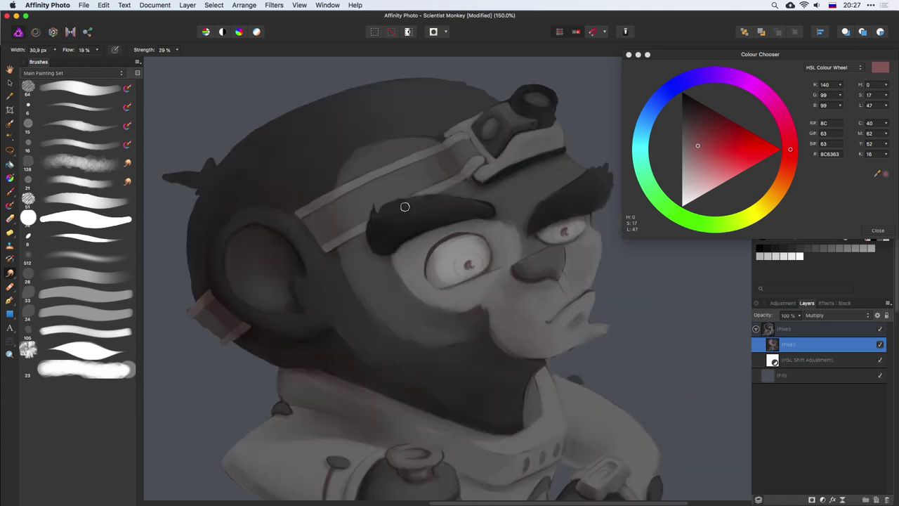
key("o")
scroll(306, 309, "right", 3)
key("b")
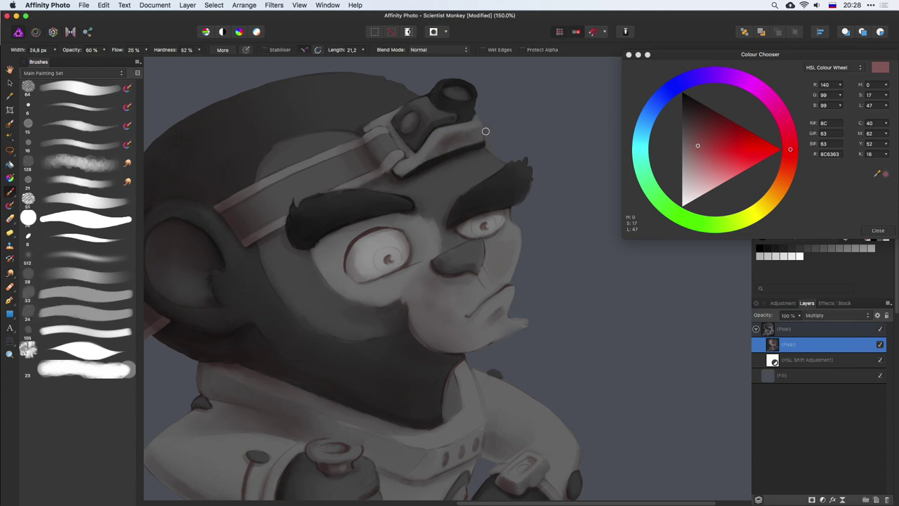
Switch to a smaller, harder brush and dodge highlights onto the face
key("o")
scroll(445, 94, "right", 2)
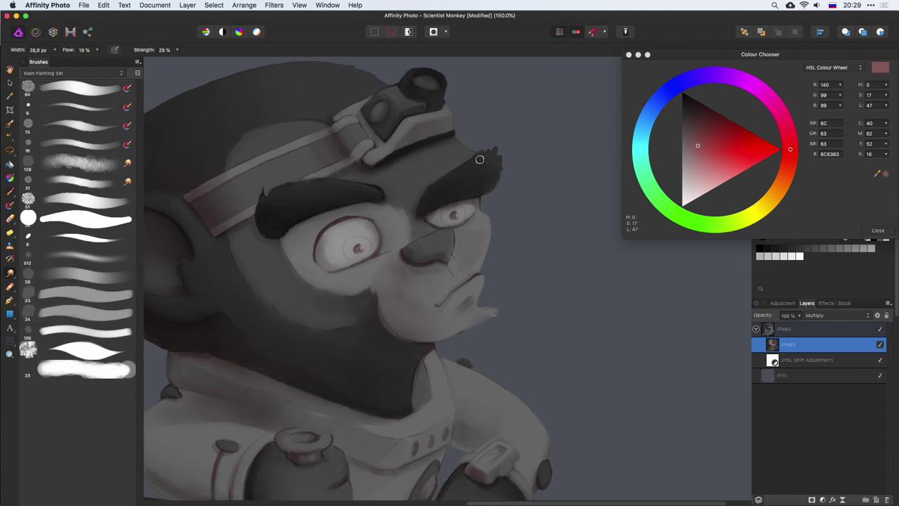
key("b")
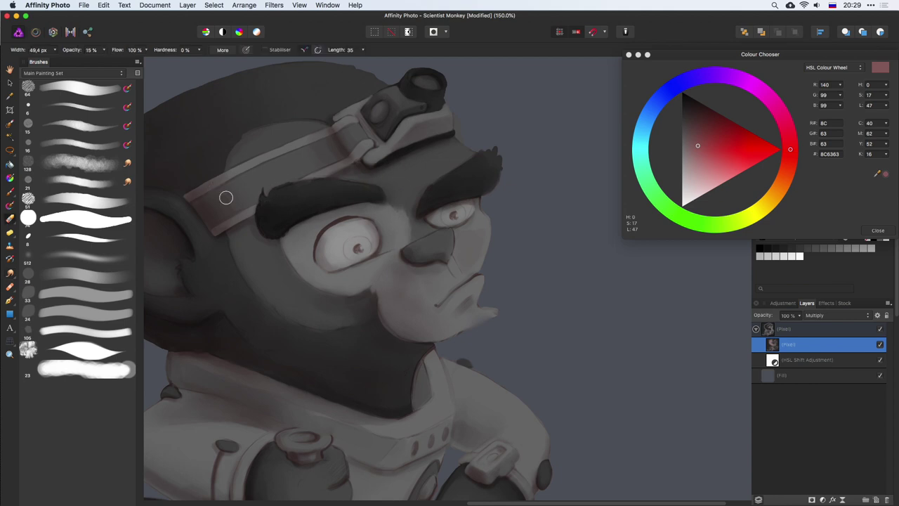
scroll(364, 133, "right", 2)
left_click(26, 184)
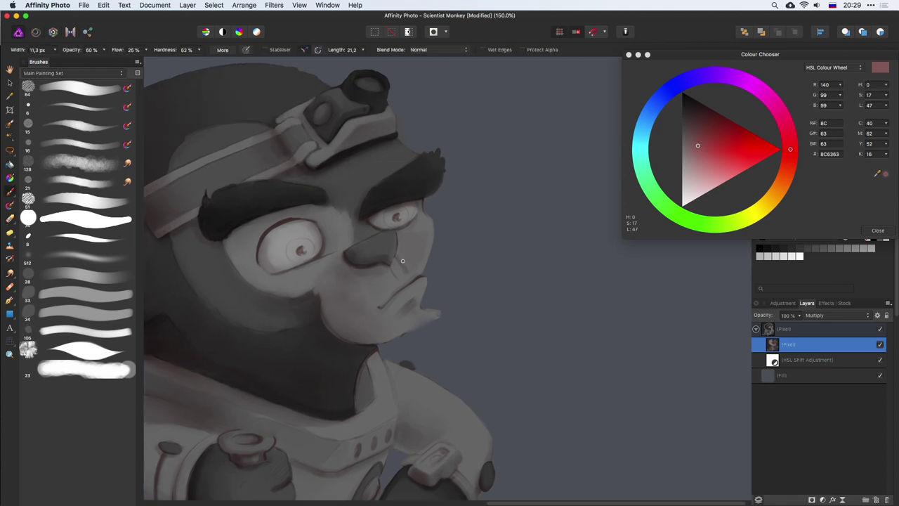
key("o")
scroll(414, 273, "down", 2)
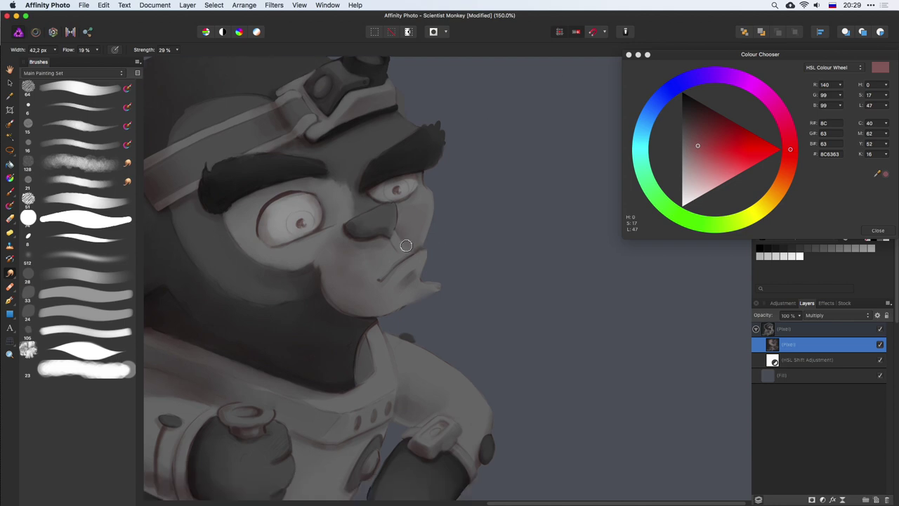
Keep painting and dodging the cheeks and muzzle with brushes of about 32 and 59 px
key("b")
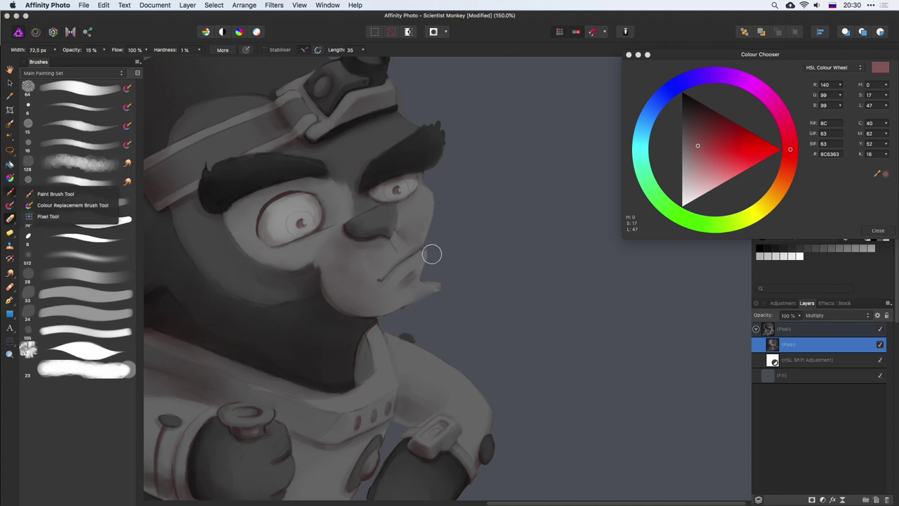
scroll(417, 250, "down", 5)
key("b")
scroll(331, 208, "up", 5)
key("bracketleft")
key("bracketleft")
key("bracketleft")
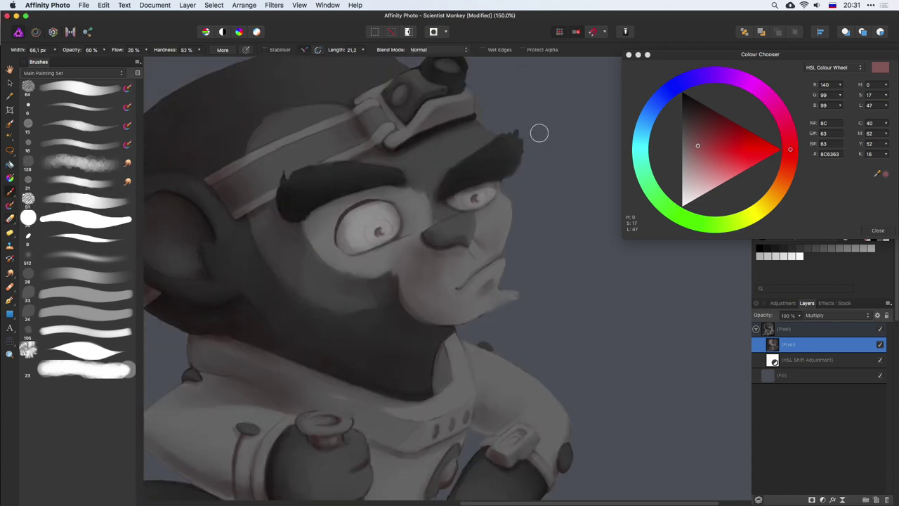
key("r")
key("bracketleft")
key("bracketleft")
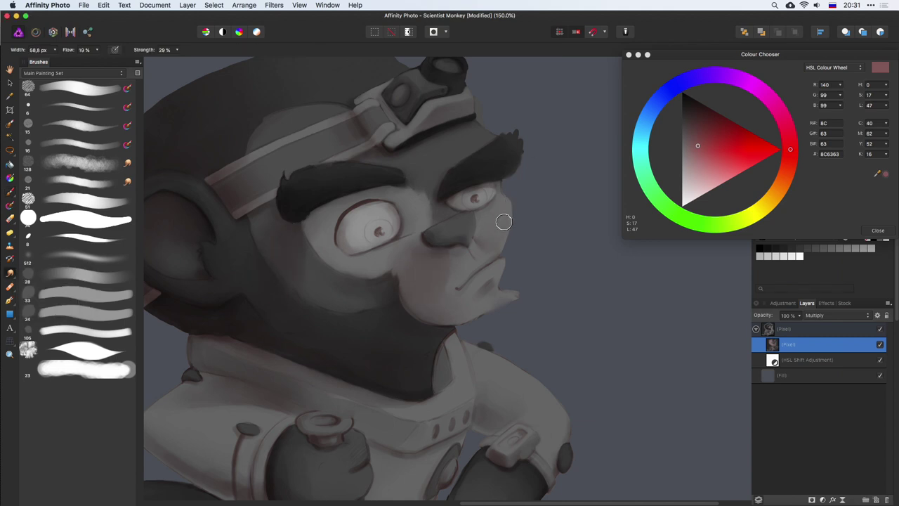
scroll(486, 194, "down", 5)
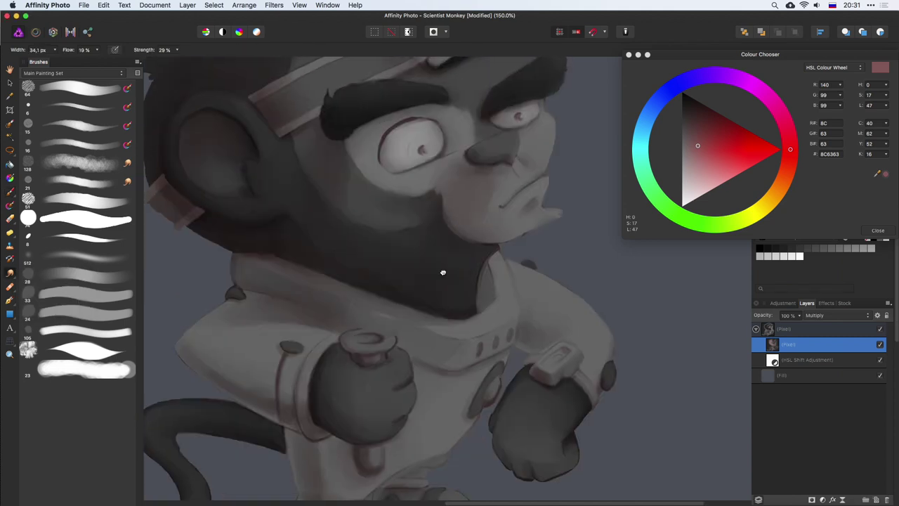
Paint shading over the face and body with a ~45 px brush on the Multiply layer
key("b")
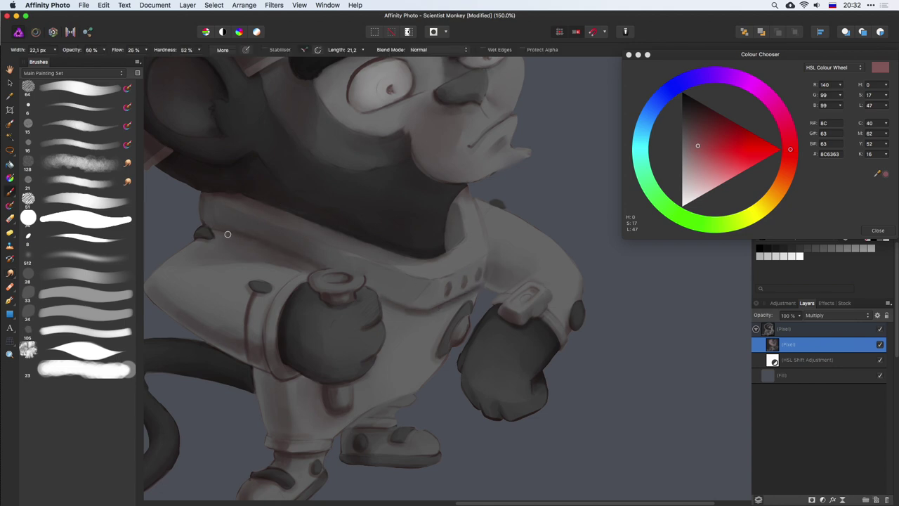
scroll(379, 296, "down", 3)
key("bracketright")
key("bracketright")
key("bracketright")
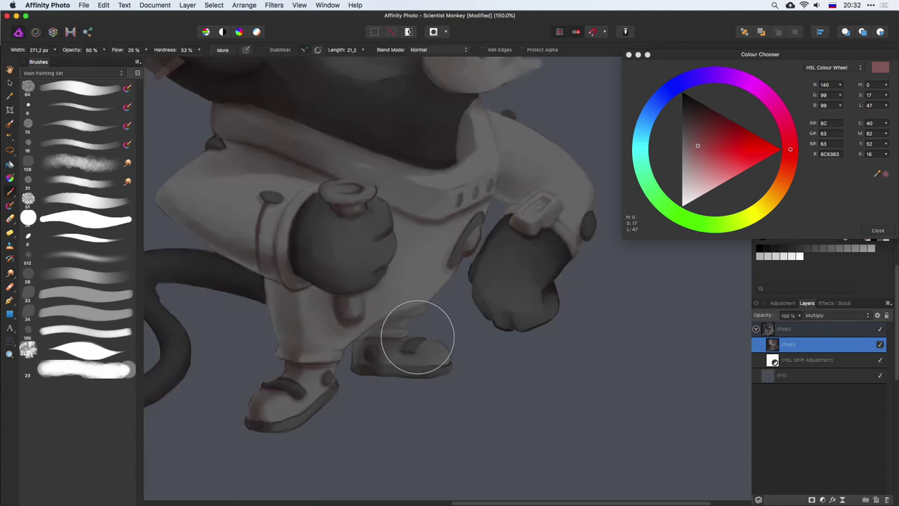
scroll(365, 335, "up", 1)
scroll(306, 340, "left", 5)
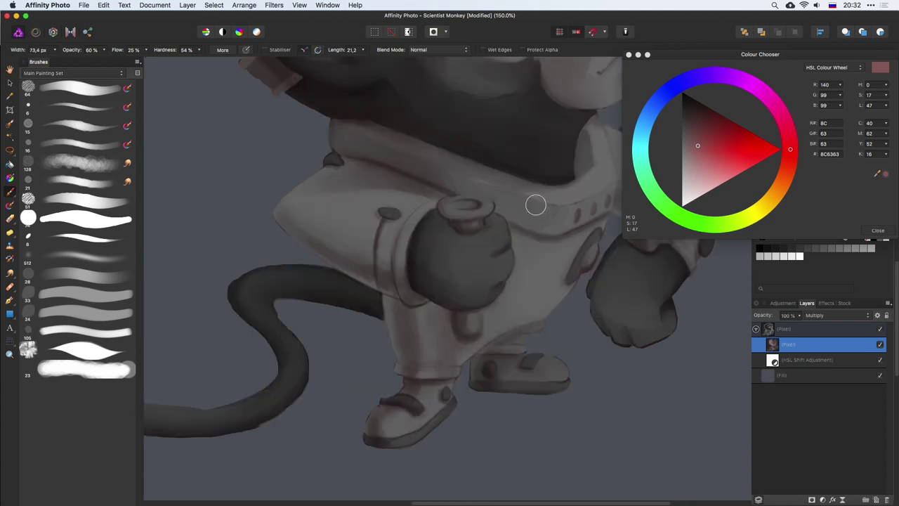
scroll(417, 371, "up", 3)
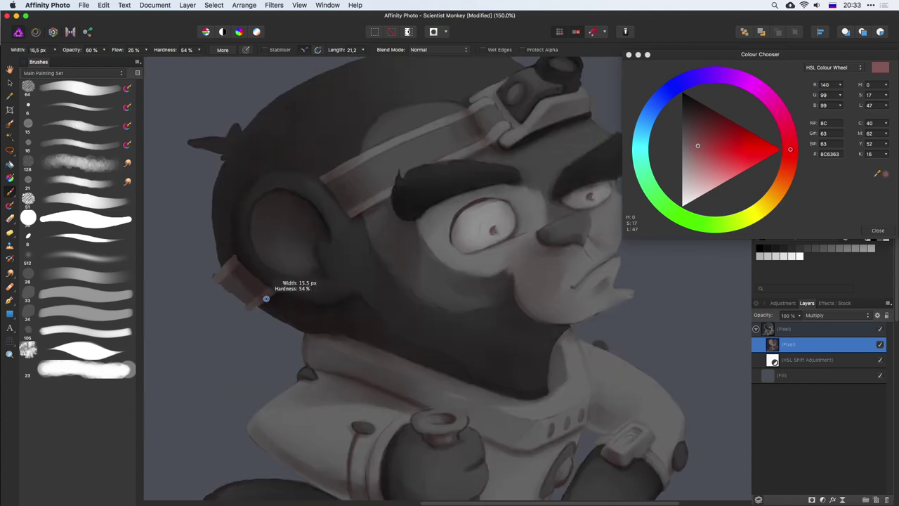
scroll(261, 291, "up", 3)
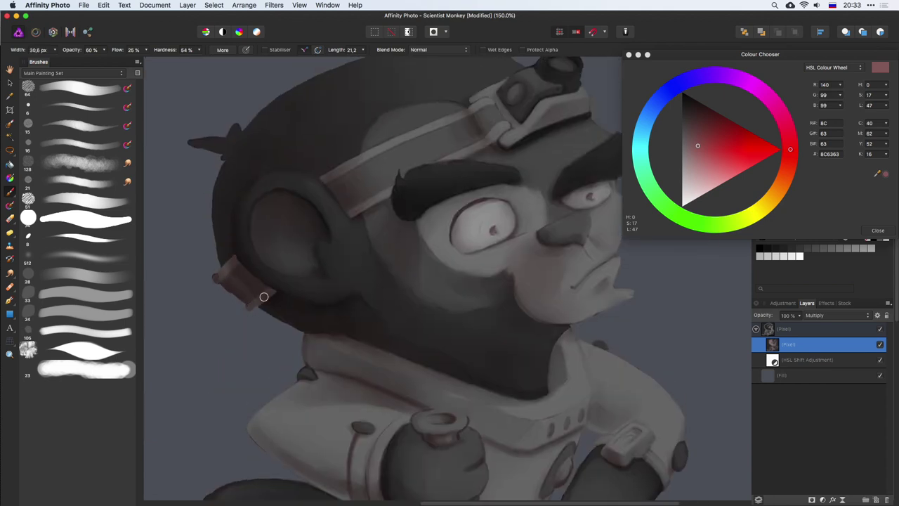
scroll(405, 242, "up", 2)
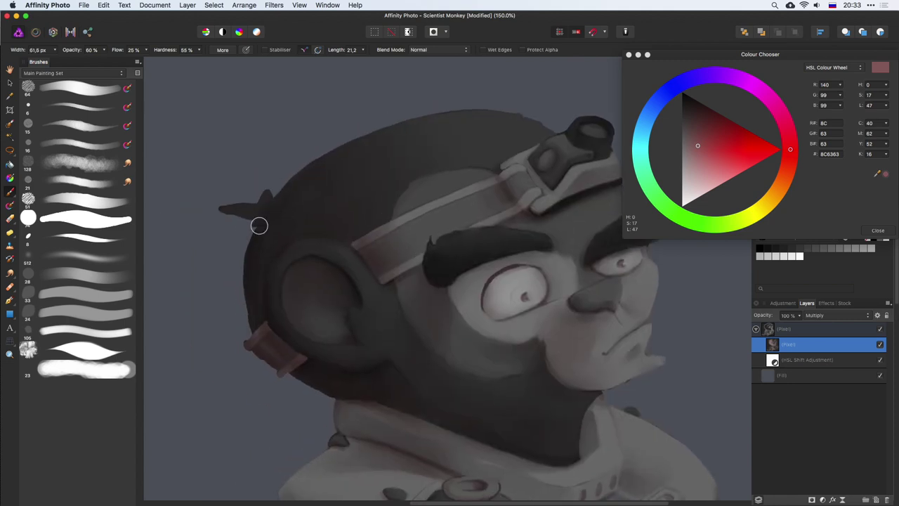
scroll(258, 225, "right", 5)
scroll(352, 229, "down", 3)
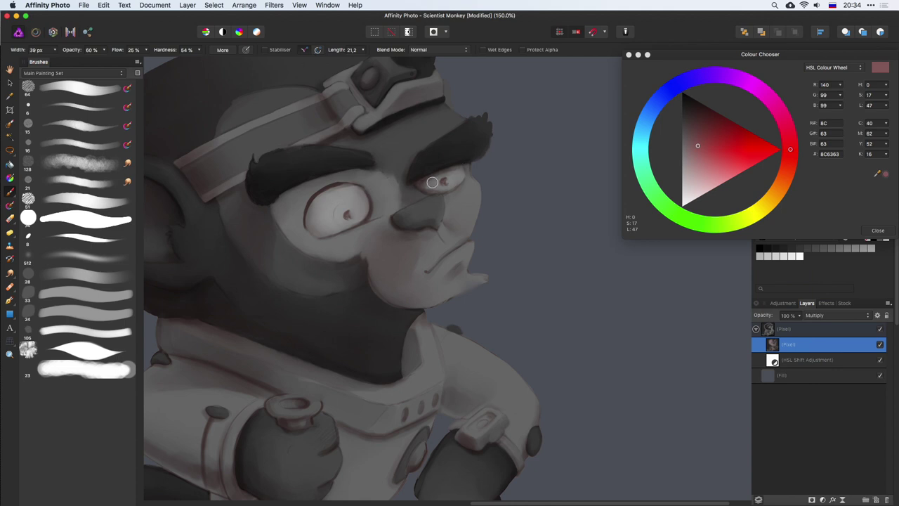
scroll(311, 149, "down", 2)
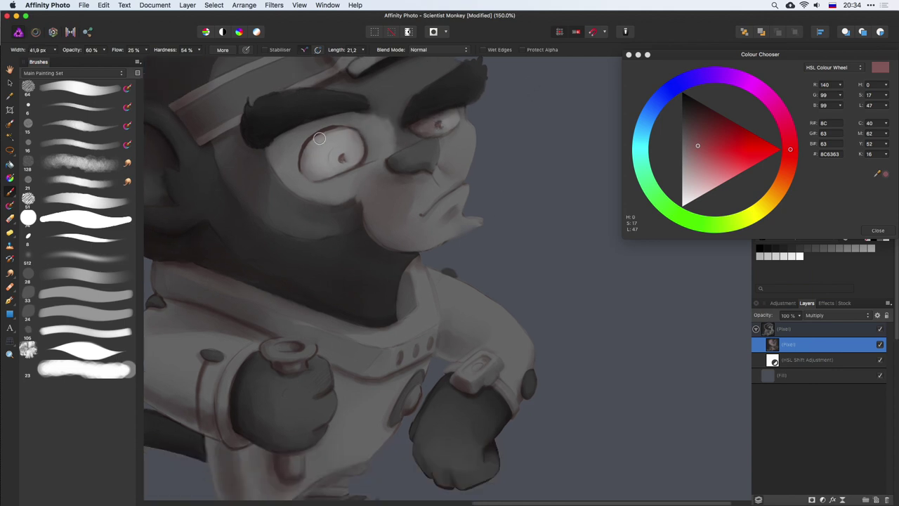
scroll(403, 154, "up", 2)
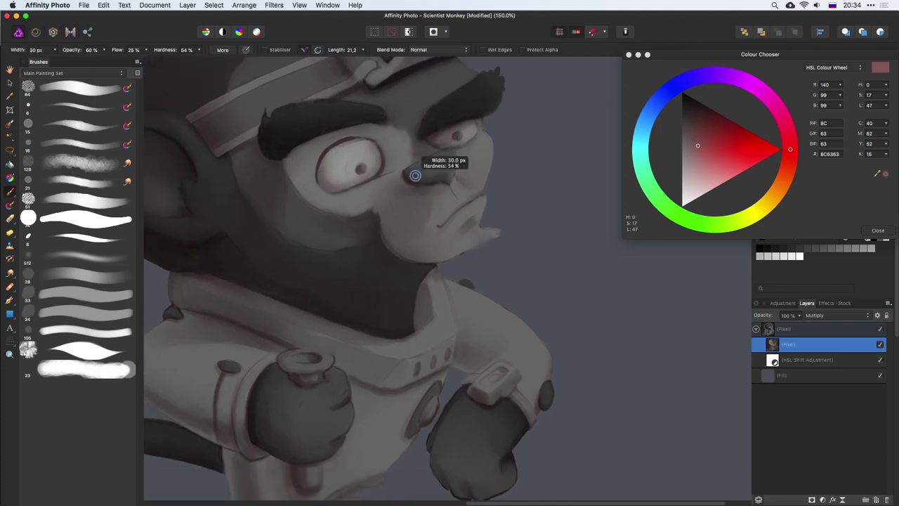
Refine light and dark values on the legs and tail with a smaller Dodge/Burn brush
key("o")
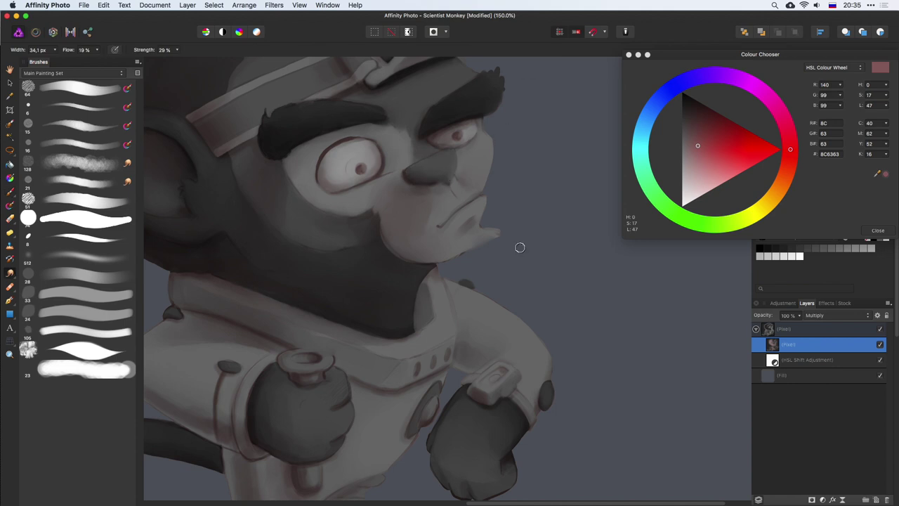
scroll(536, 215, "up", 2)
scroll(367, 290, "down", 5)
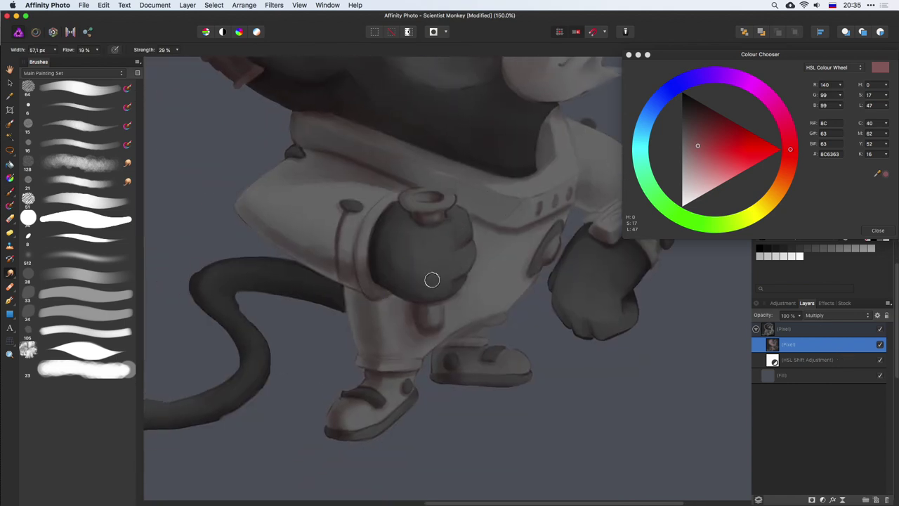
scroll(457, 319, "right", 3)
key("bracketleft")
key("bracketleft")
scroll(510, 311, "left", 3)
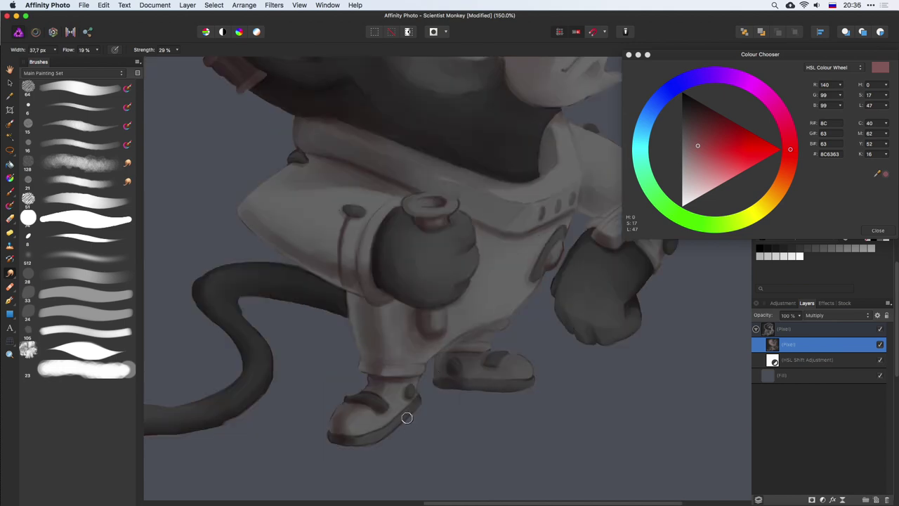
scroll(481, 274, "left", 1)
scroll(481, 275, "up", 1)
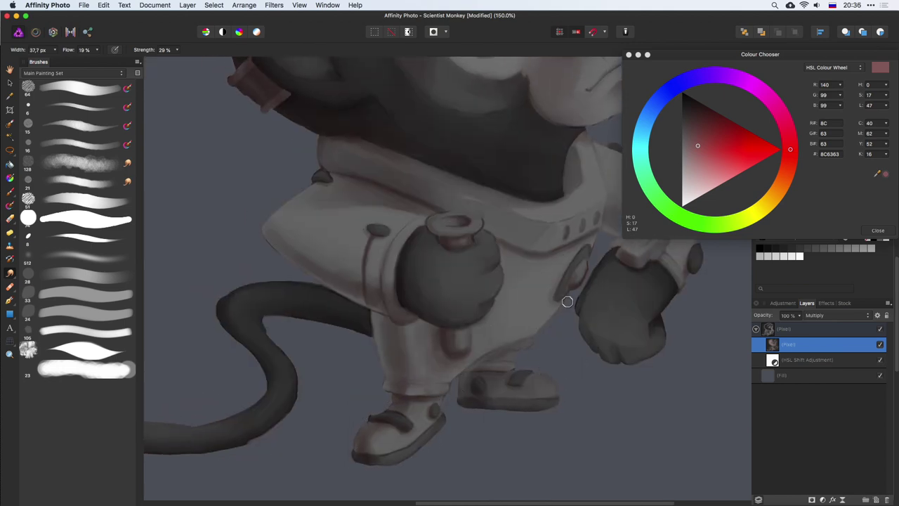
scroll(575, 309, "left", 3)
scroll(576, 309, "down", 1)
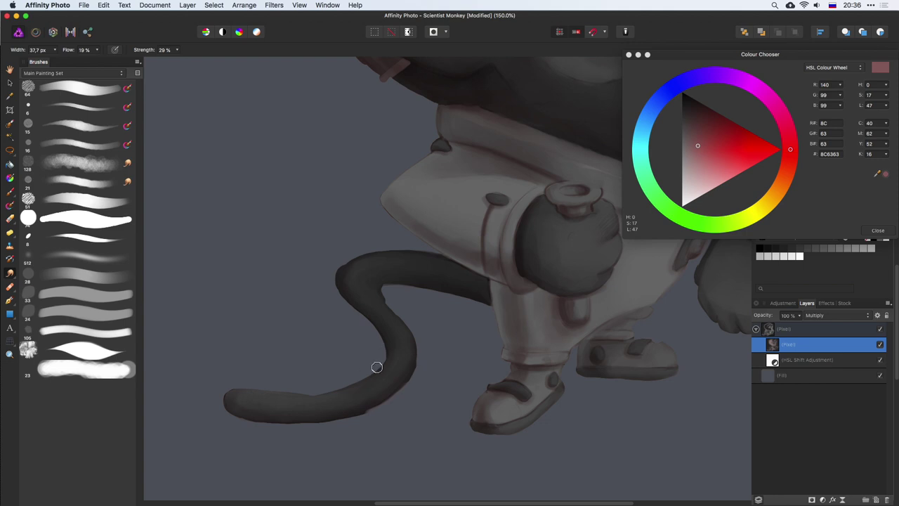
scroll(490, 277, "up", 7)
scroll(491, 277, "right", 2)
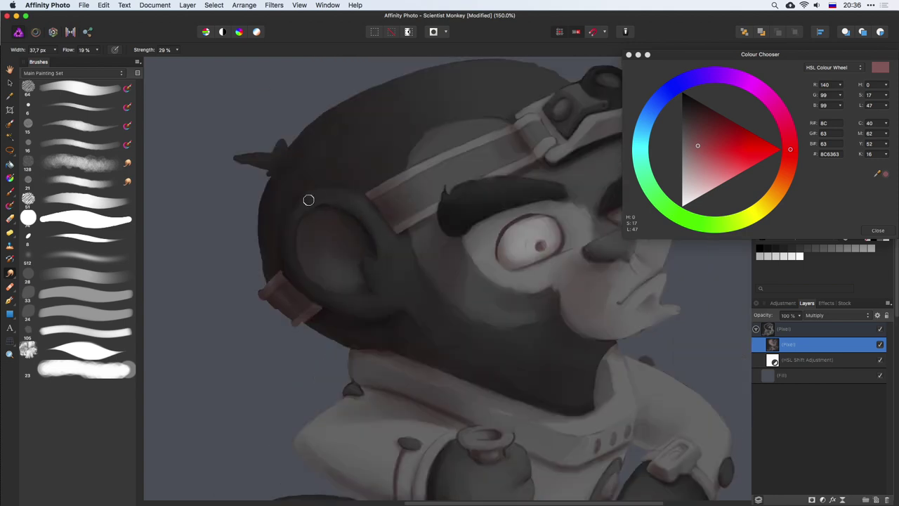
scroll(459, 293, "up", 2)
scroll(459, 293, "right", 2)
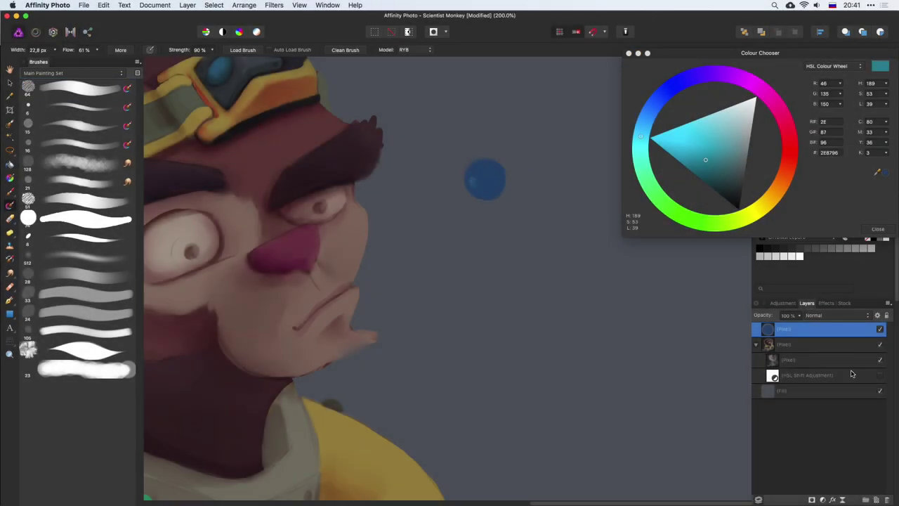
Blend teal into the blue eye circle, darken the iris top and paint a dark pupil
right_click(849, 330)
left_click(793, 407)
scroll(516, 155, "up", 5)
left_click_drag(463, 249, 402, 206)
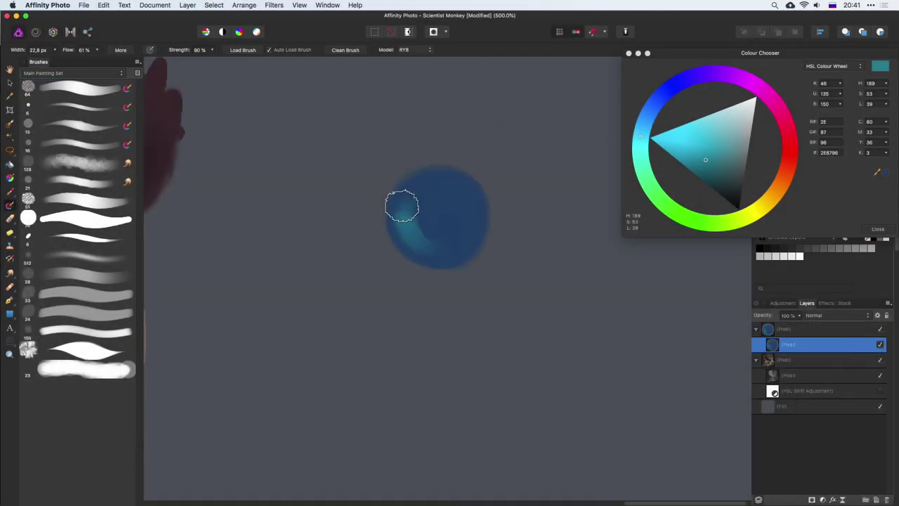
left_click_drag(453, 245, 450, 214)
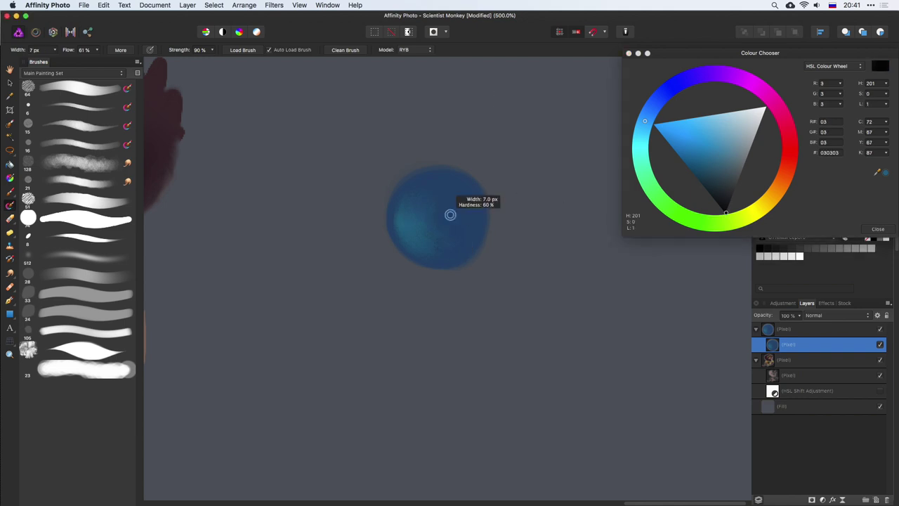
key("b")
mouse_move(403, 183)
left_mouse_down()
mouse_move(461, 265)
mouse_move(389, 241)
mouse_move(403, 208)
mouse_move(471, 204)
mouse_move(466, 243)
mouse_move(429, 216)
left_mouse_up()
left_click(440, 219)
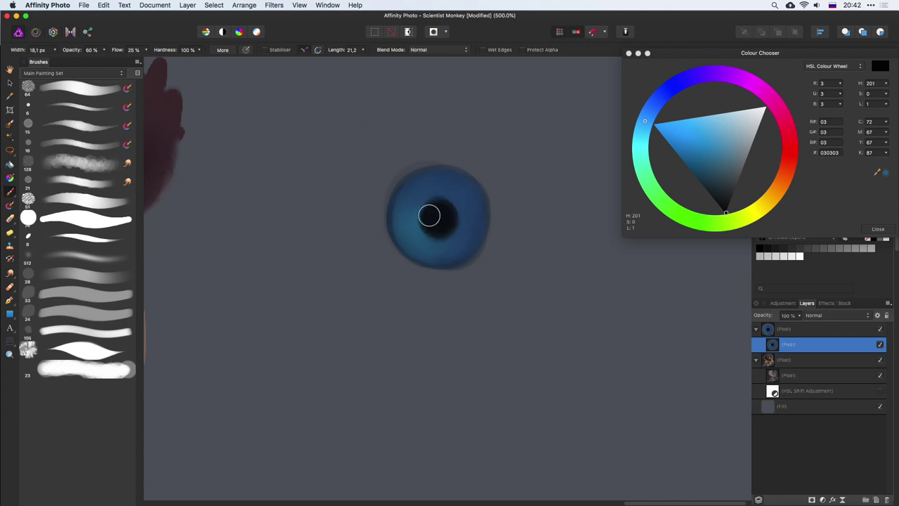
On a new layer, paint light cyan iris streaks and a pale cyan highlight above the pupil
left_click(876, 500)
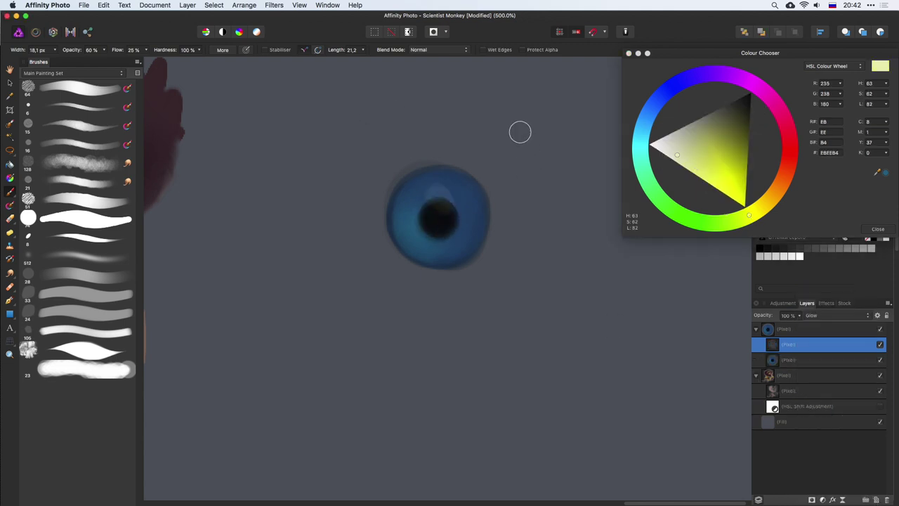
mouse_move(443, 194)
left_mouse_down()
mouse_move(429, 249)
mouse_move(418, 246)
left_mouse_up()
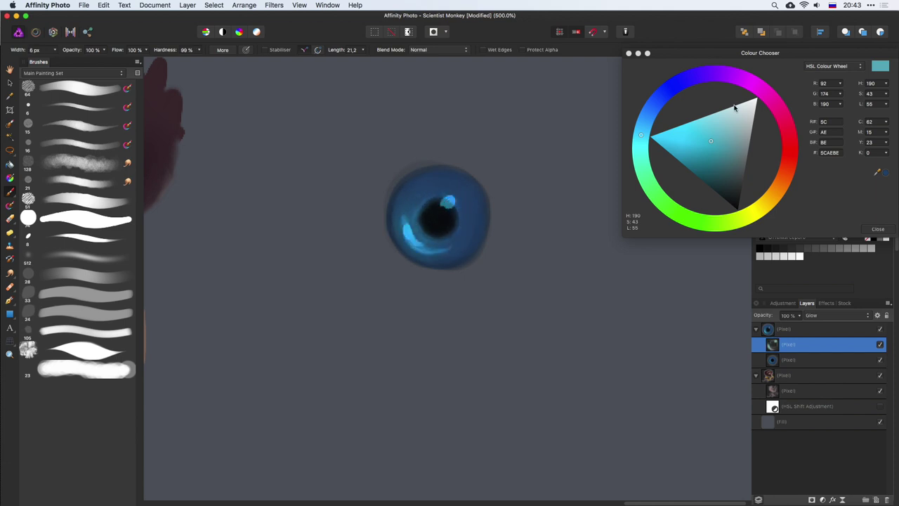
left_click(711, 127)
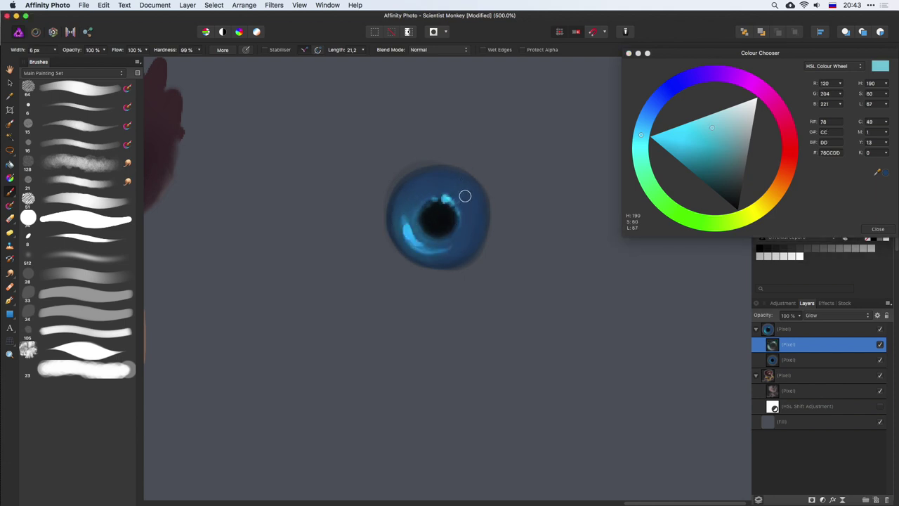
left_click_drag(462, 196, 447, 205)
key("o")
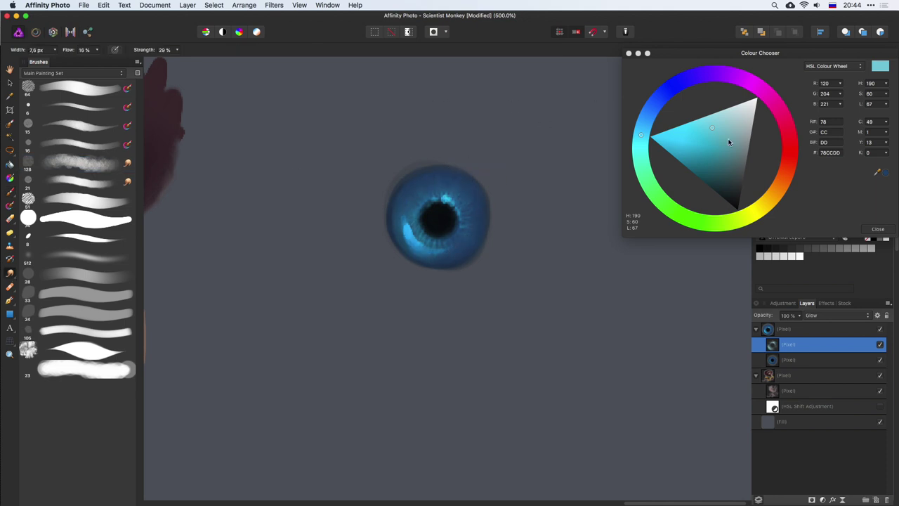
key("b")
left_click(736, 109)
left_click_drag(444, 196, 451, 202)
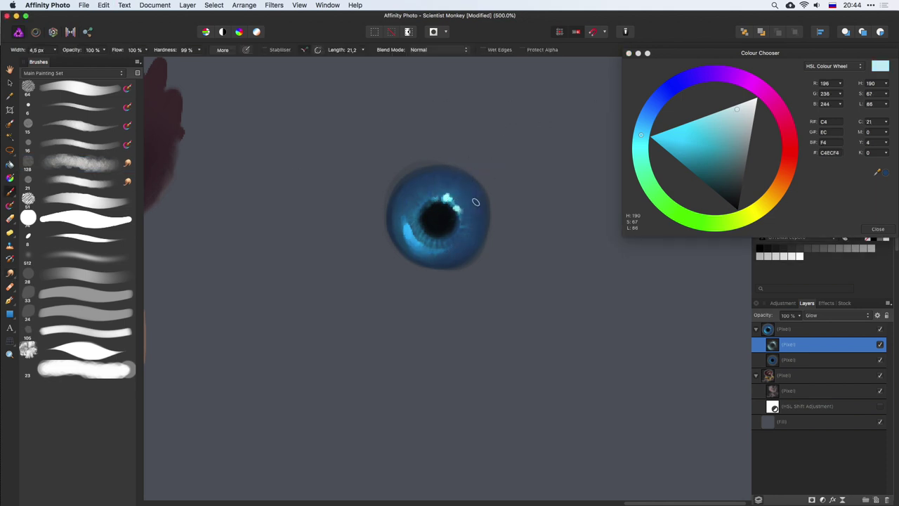
Select the eye's layer group and merge it into a single eye layer
scroll(475, 202, "down", 3)
scroll(476, 210, "up", 3)
left_click(785, 330)
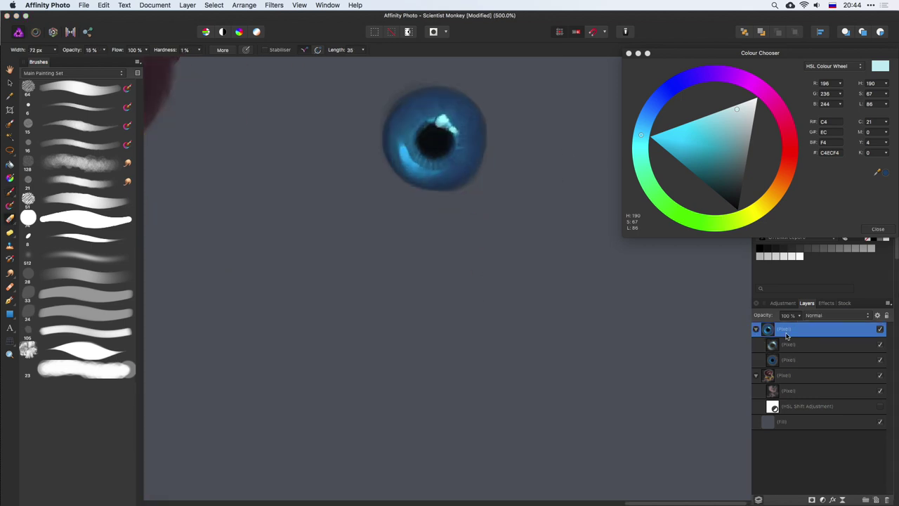
scroll(445, 309, "up", 3)
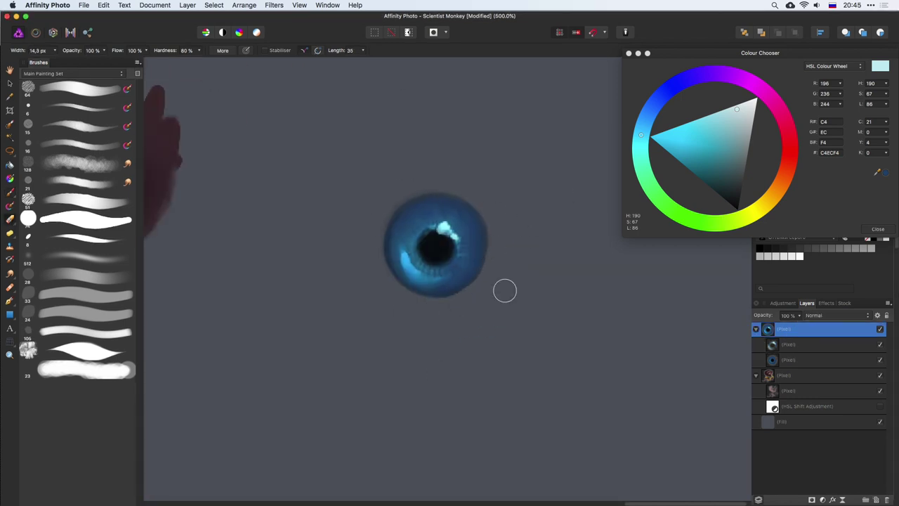
key("b")
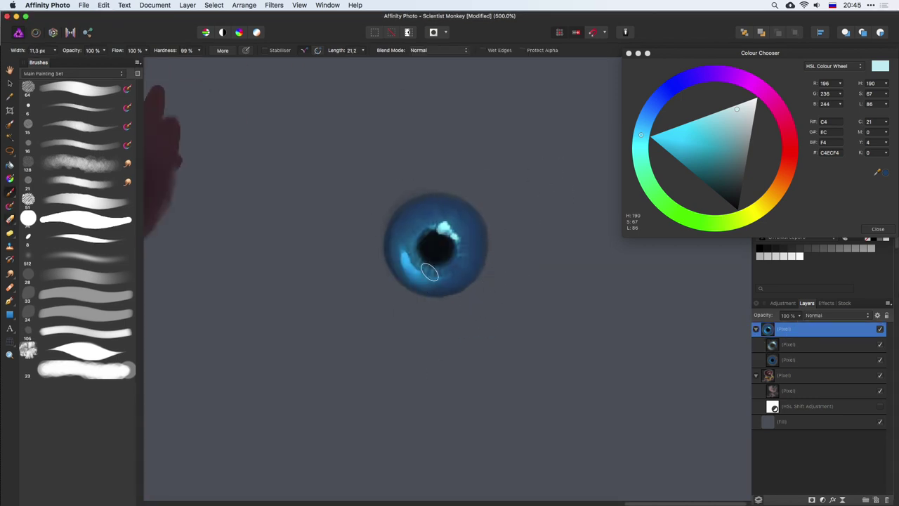
left_click(460, 288, "alt")
right_click(798, 329)
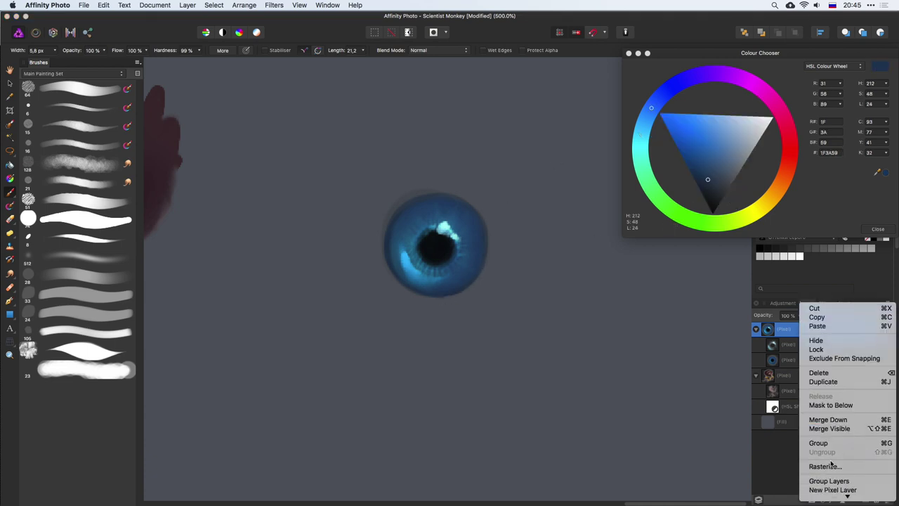
left_click(807, 463)
key("v")
scroll(411, 267, "down", 5)
left_click(10, 342)
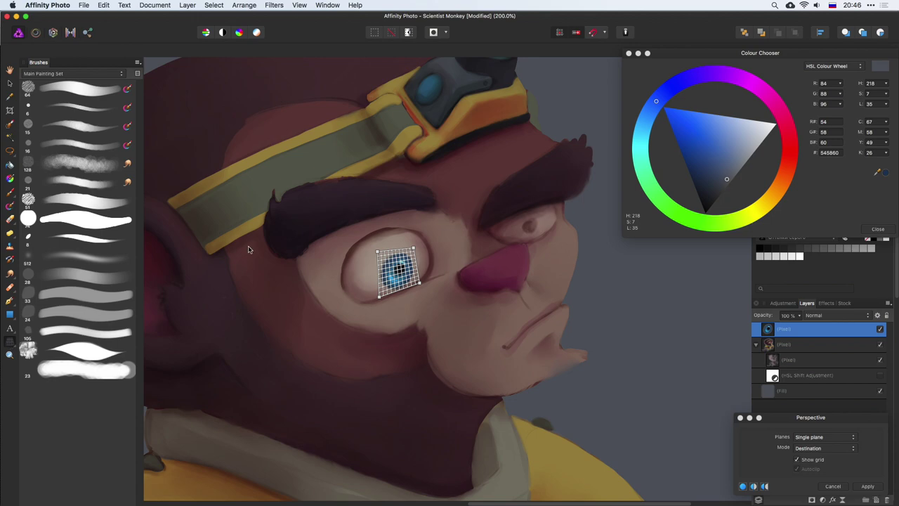
Apply the perspective warp and place a duplicate of the eye on the right socket
key("Return")
left_click_drag(398, 268, 534, 223)
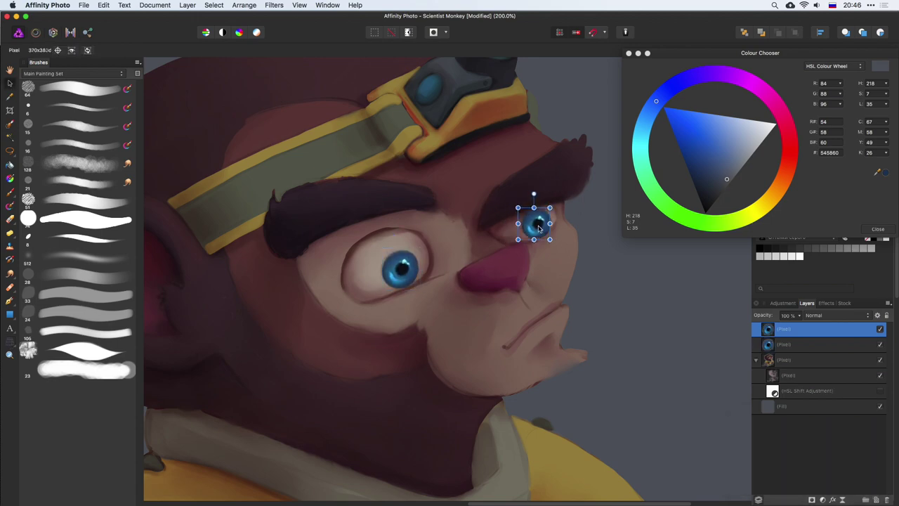
scroll(510, 204, "up", 3)
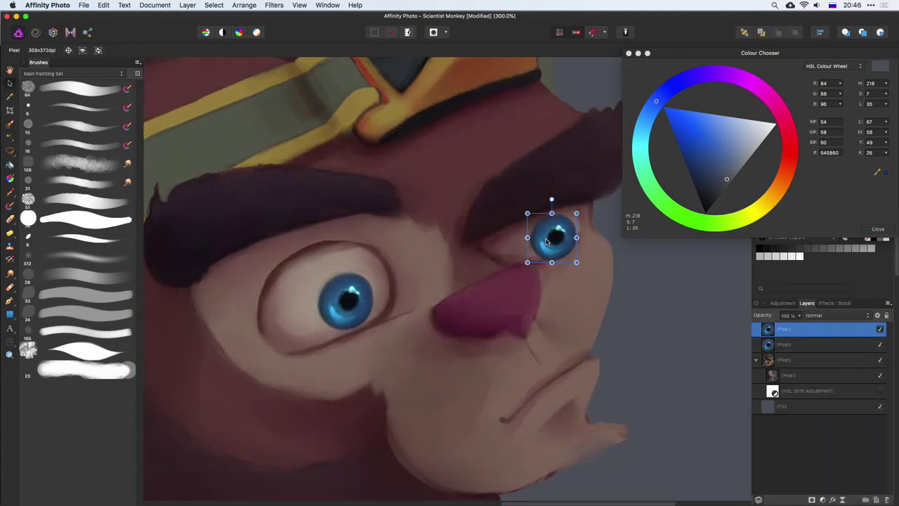
left_click_drag(554, 235, 548, 233)
key("super+d")
key("b")
left_click(511, 211, "alt")
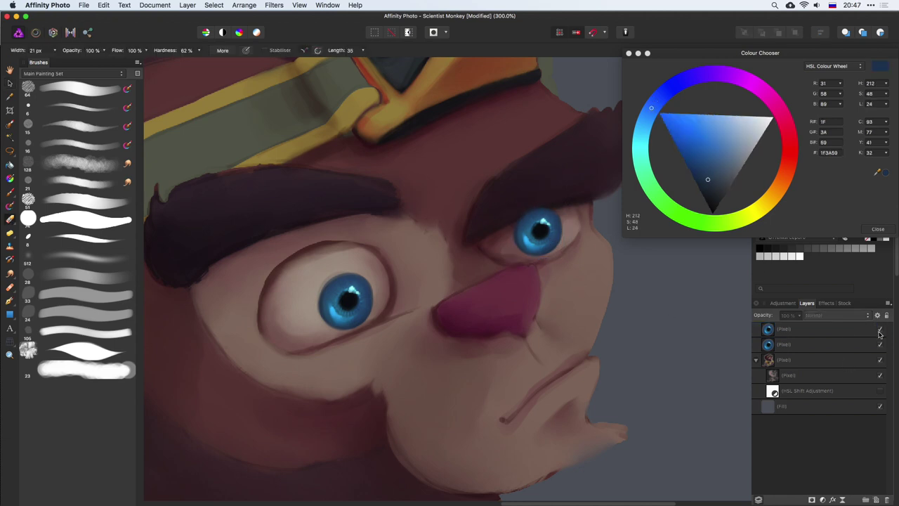
Move both eye layers beneath the monkey's Multiply shadow layer
left_click(876, 330)
scroll(606, 144, "down", 5)
scroll(606, 145, "up", 5)
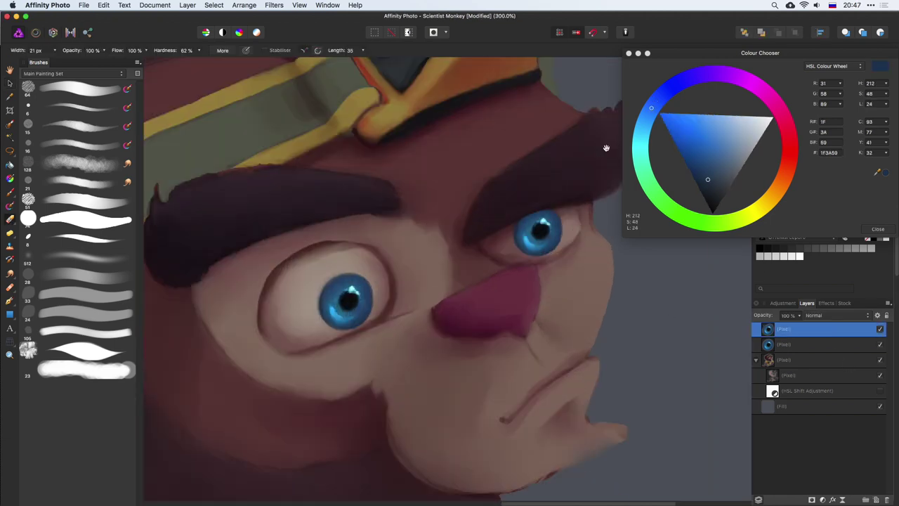
left_click(840, 360)
left_click(839, 329)
left_click(840, 344, "shift")
left_click(187, 5)
left_click_drag(840, 337, 839, 376)
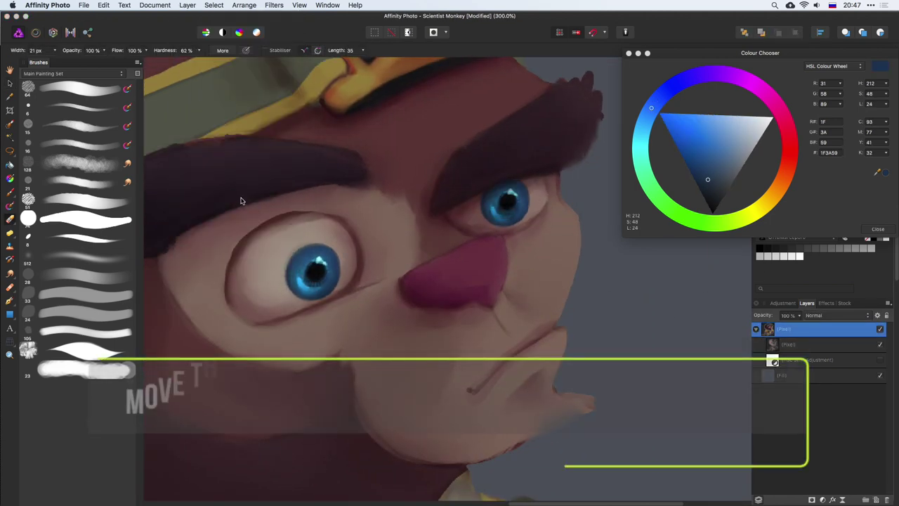
scroll(708, 257, "down", 2)
Shift the farther eye a few pixels up-left so it sits under the brow
key("v")
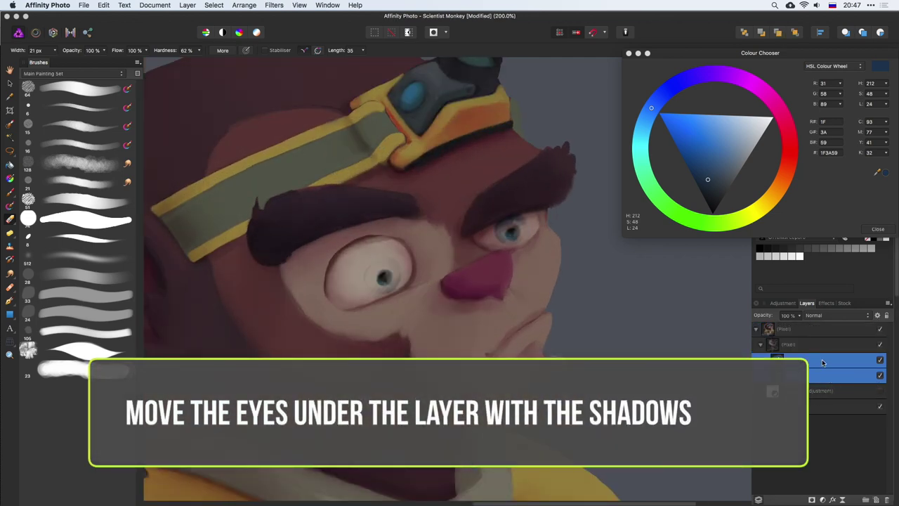
left_click(520, 233)
scroll(594, 189, "down", 3)
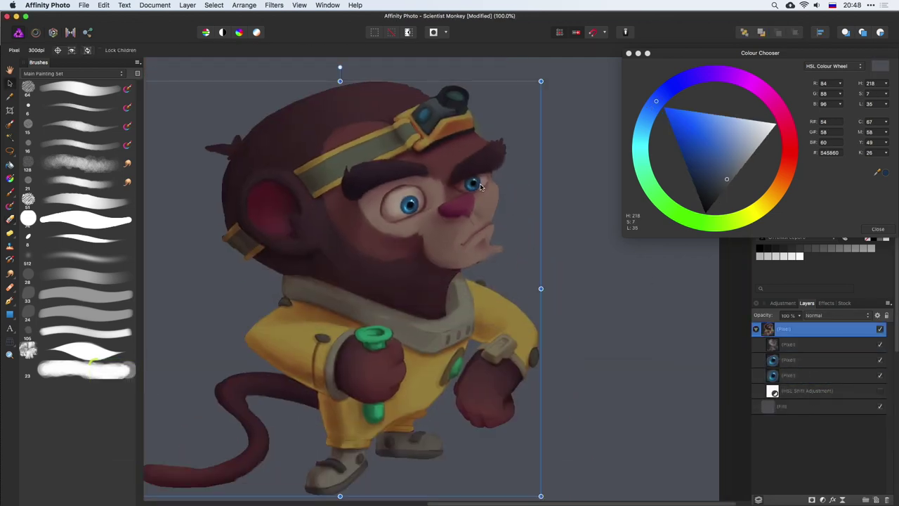
left_click(490, 186)
key("super+d")
scroll(485, 181, "up", 5)
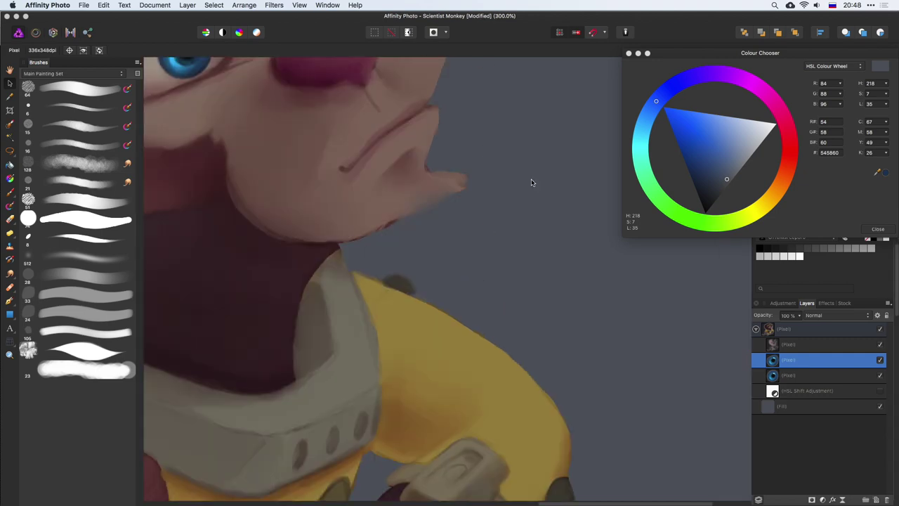
left_click_drag(491, 183, 487, 180)
scroll(488, 181, "down", 2)
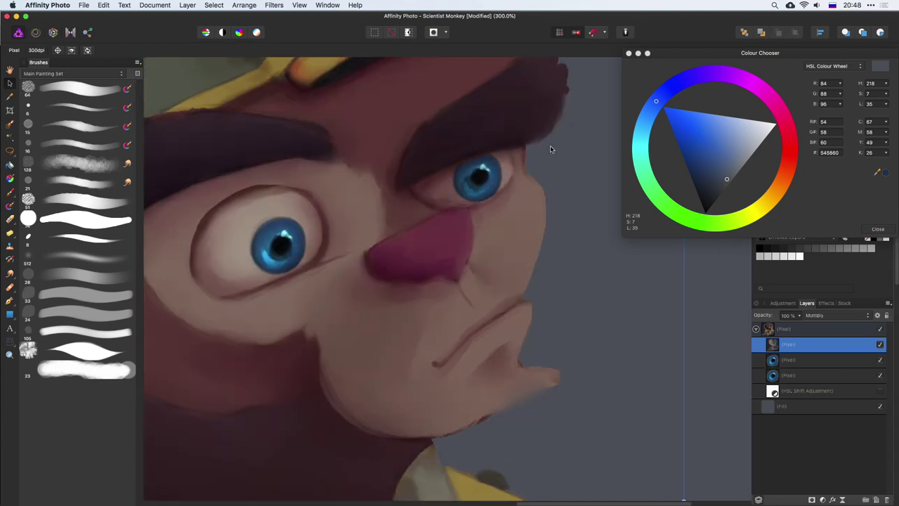
scroll(487, 181, "down", 3)
scroll(487, 181, "up", 3)
scroll(487, 181, "up", 2)
Eyedrop a dark blue from the eye with the Paint Brush
key("b")
scroll(487, 181, "down", 5)
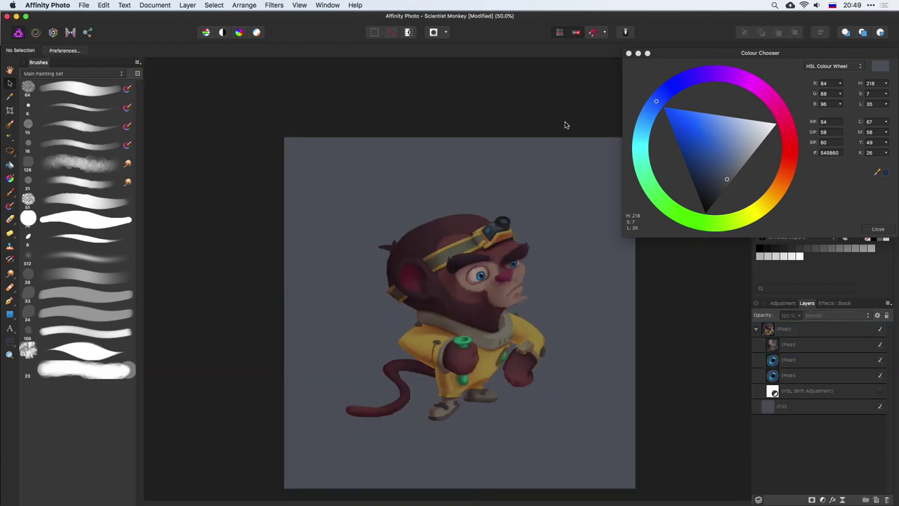
scroll(488, 181, "up", 5)
left_click(484, 181, "alt")
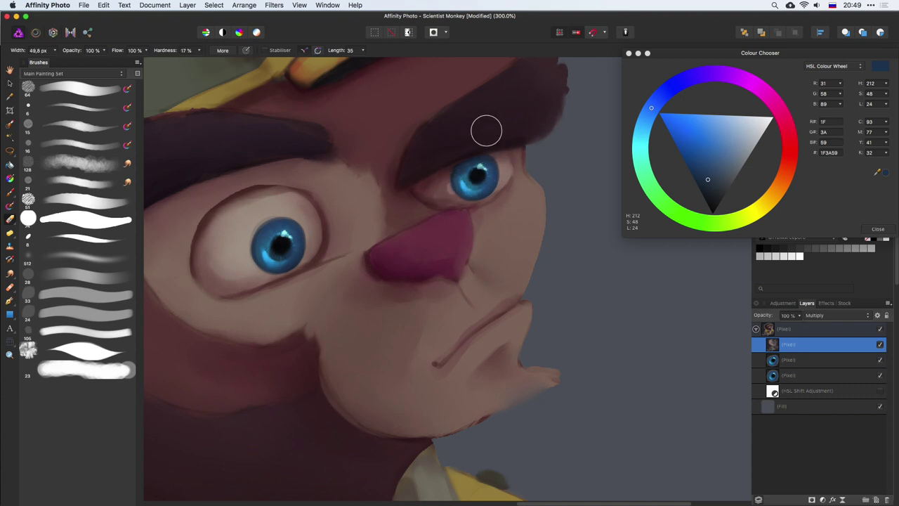
key("o")
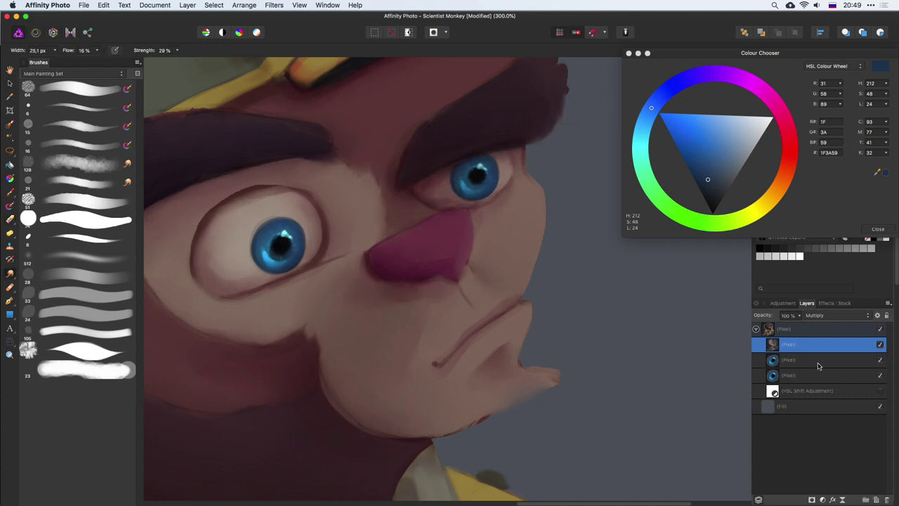
right_click(817, 365)
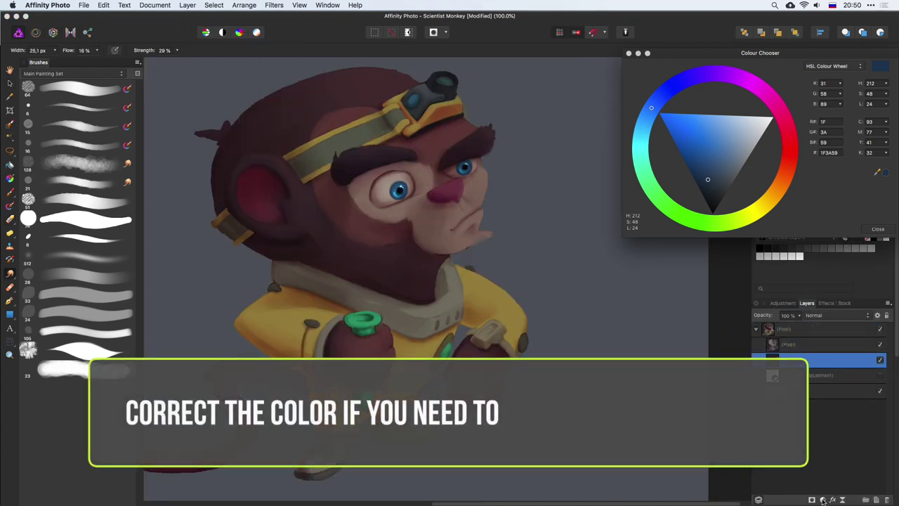
Add an HSL Shift to the eyes (Hue 20°, Saturation -54%, Luminosity -6%) and merge it down
left_click(822, 500)
left_click(846, 359)
left_click_drag(745, 187, 746, 187)
mouse_move(743, 149)
left_mouse_down()
mouse_move(678, 149)
mouse_move(755, 162)
left_mouse_up()
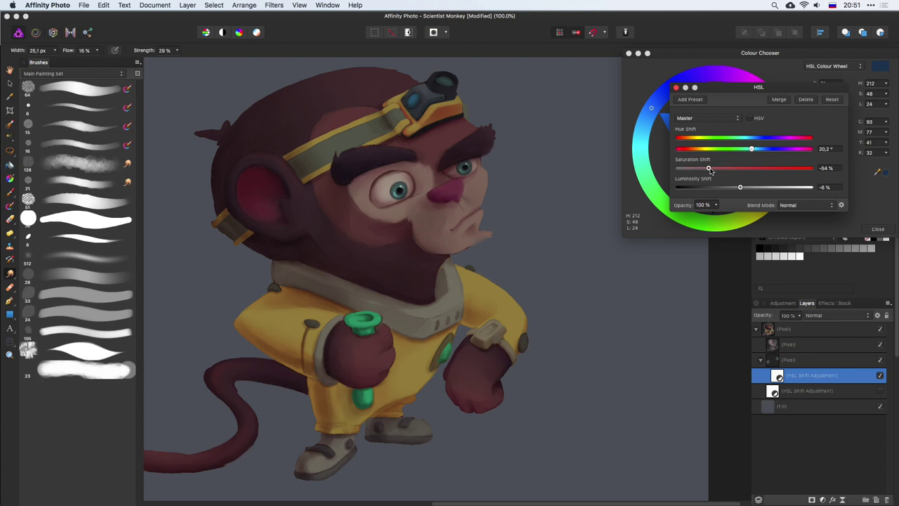
left_click(779, 99)
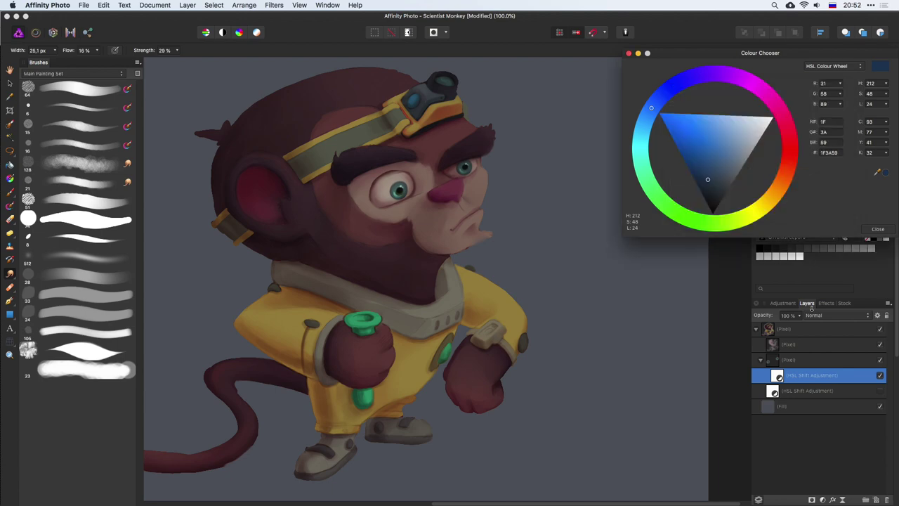
right_click(798, 359)
left_click(792, 425)
scroll(501, 313, "up", 5)
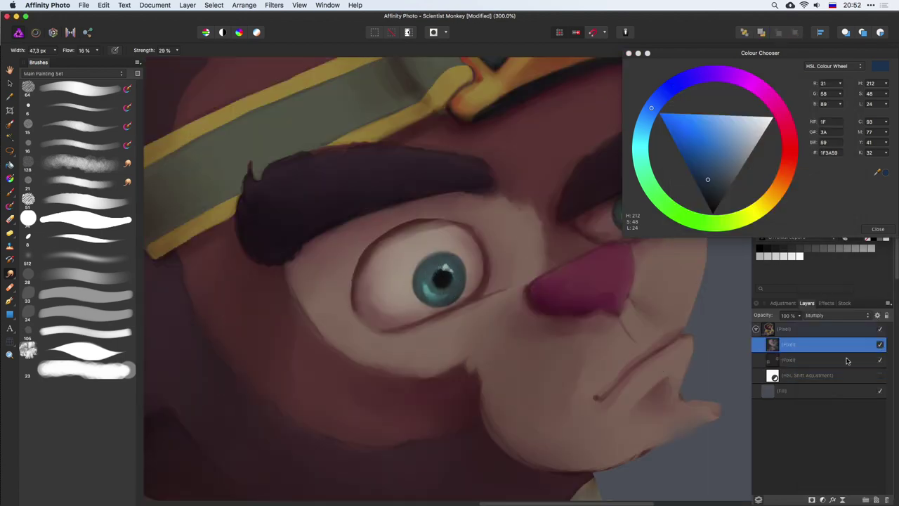
Paint a teal catchlight on the monkey's farther eye on the eye layer
scroll(498, 319, "right", 5)
key("b")
left_click(95, 182)
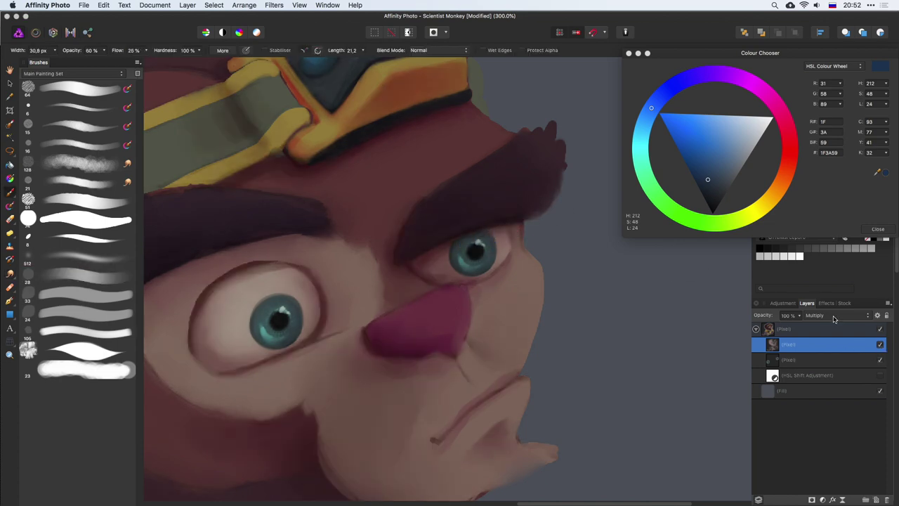
scroll(482, 266, "up", 3)
left_click(482, 267, "alt")
scroll(481, 267, "down", 3)
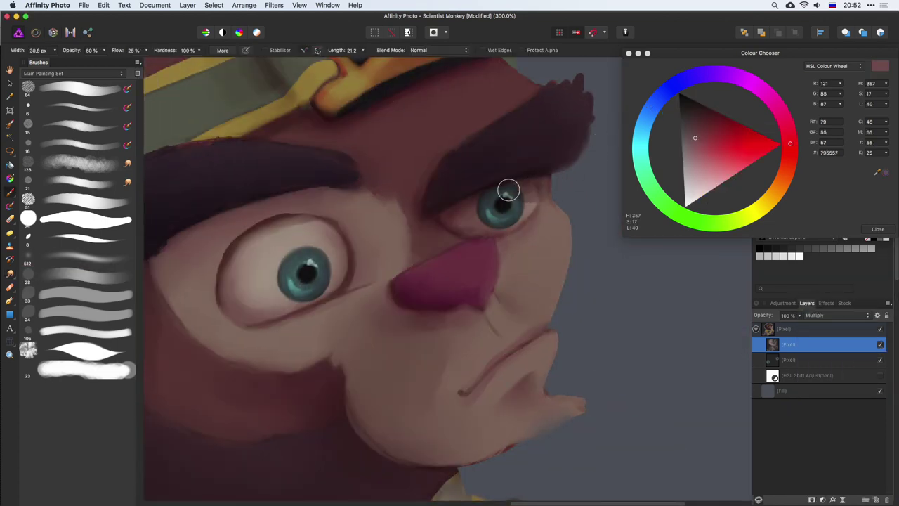
scroll(512, 298, "down", 3)
scroll(512, 298, "up", 4)
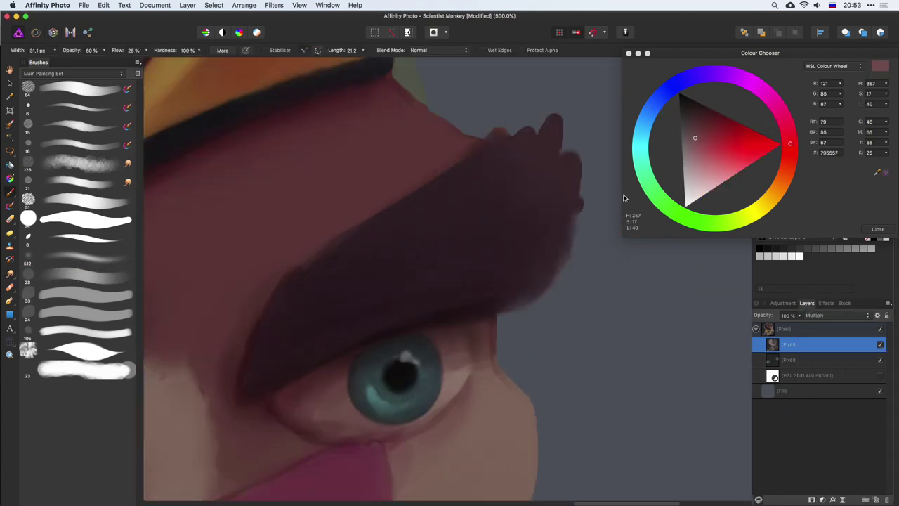
key("alt+bracketleft")
left_click(405, 356, "alt")
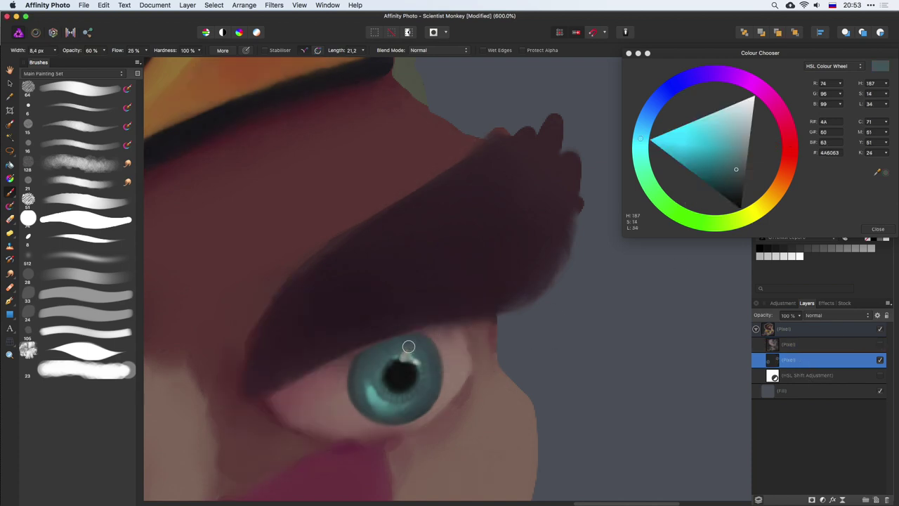
left_click(397, 369, "alt")
left_click(425, 340, "alt")
scroll(431, 333, "down", 5)
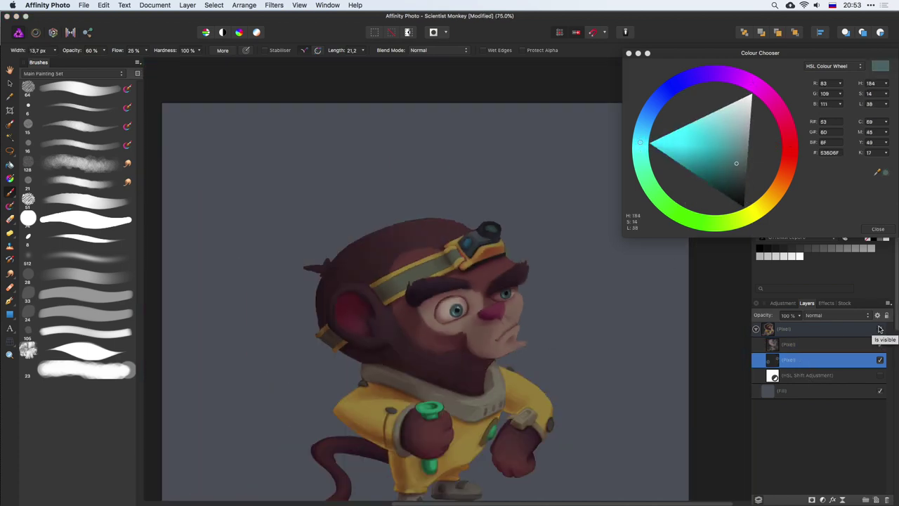
scroll(568, 326, "up", 5)
On the Multiply shading layer, darken the brow's lower edge in brown so it overlaps the eye
key("alt+bracketright")
key("r")
key("b")
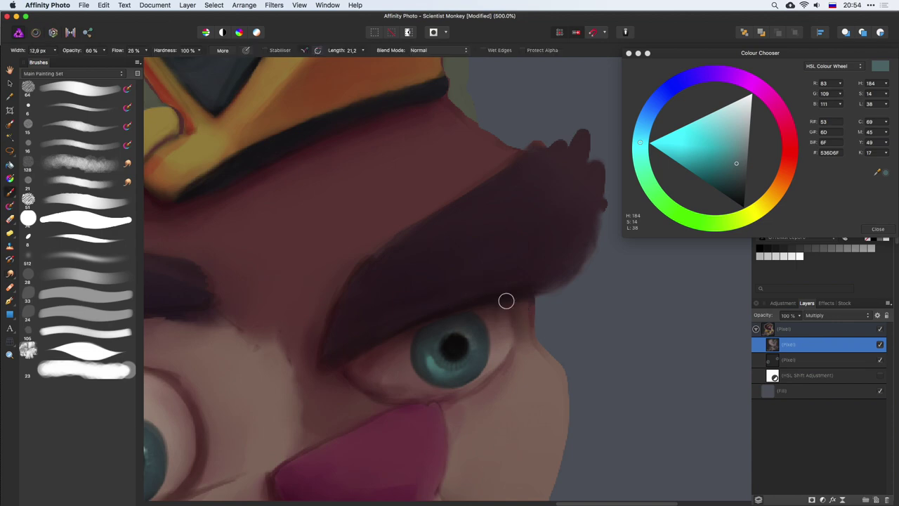
left_click(367, 278, "alt")
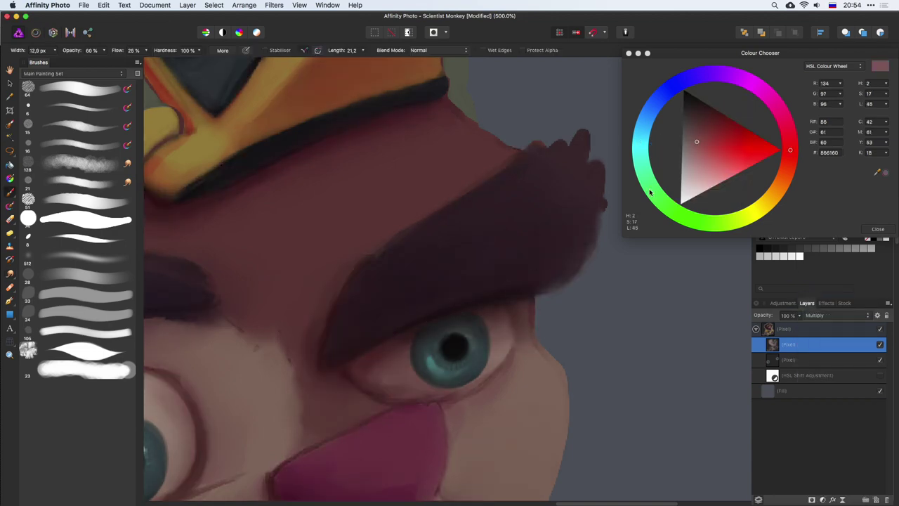
left_click(379, 350, "alt")
scroll(508, 343, "down", 3)
scroll(524, 318, "down", 2)
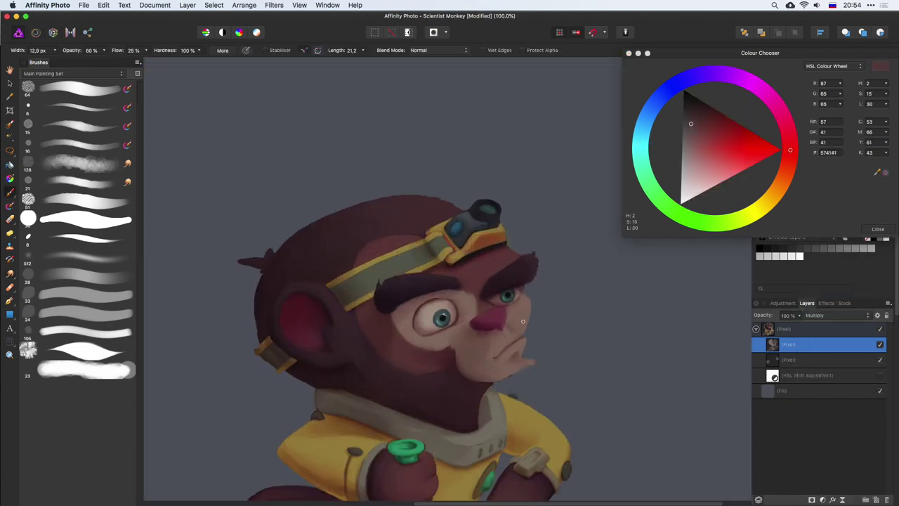
scroll(523, 318, "up", 4)
left_click_drag(525, 308, 436, 322)
scroll(436, 322, "down", 3)
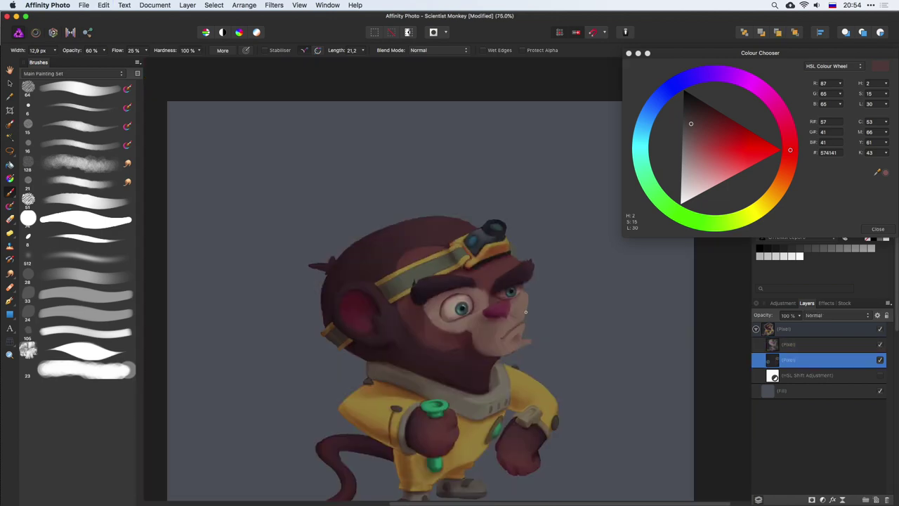
scroll(436, 321, "up", 3)
scroll(552, 279, "down", 3)
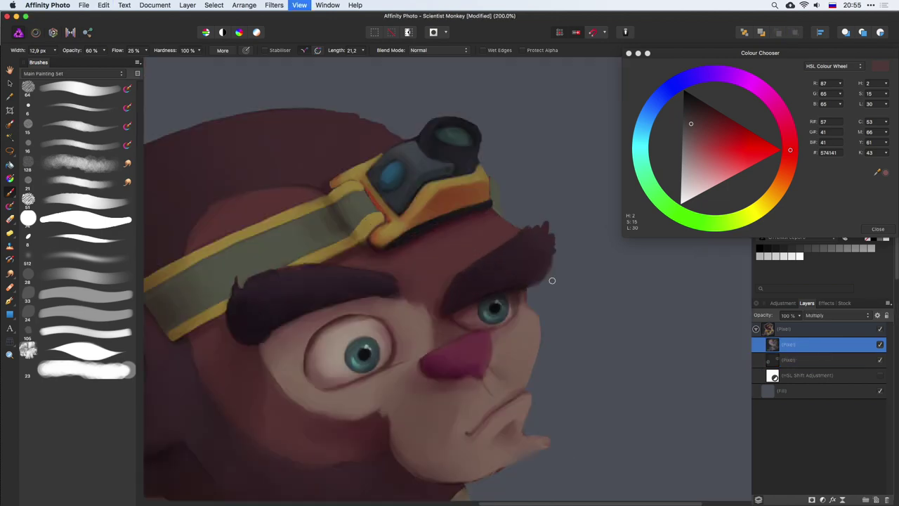
scroll(516, 301, "up", 3)
scroll(559, 213, "down", 5)
scroll(519, 295, "up", 5)
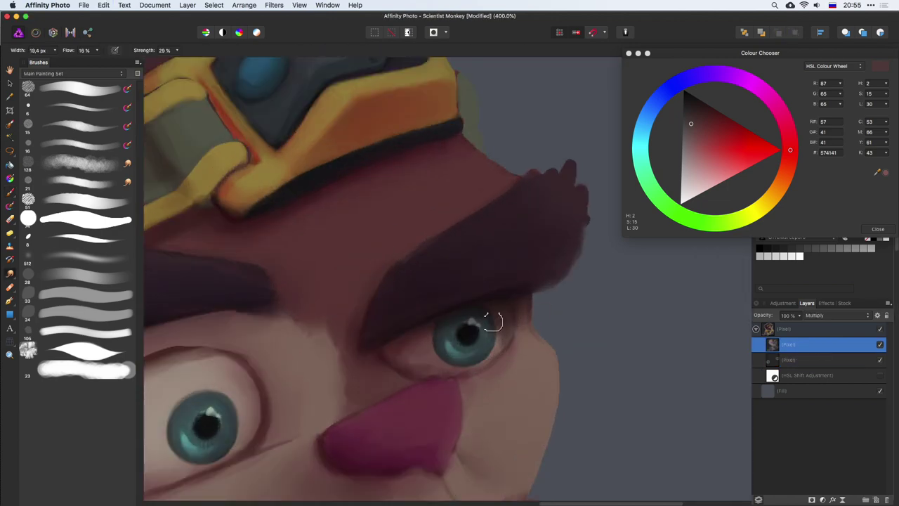
scroll(580, 152, "down", 3)
scroll(580, 152, "down", 2)
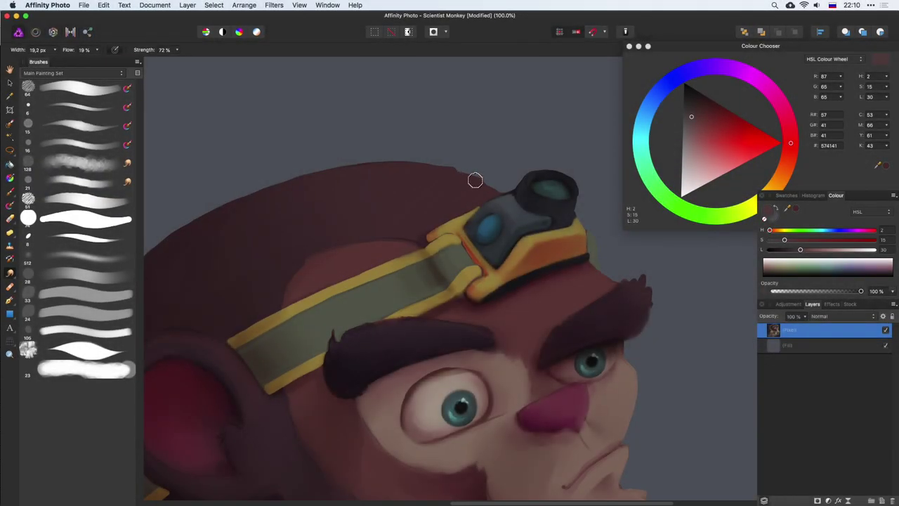
Paint a fine skin-toned crease along the monkey's mouth line and chin
key("b")
left_click(473, 182, "alt")
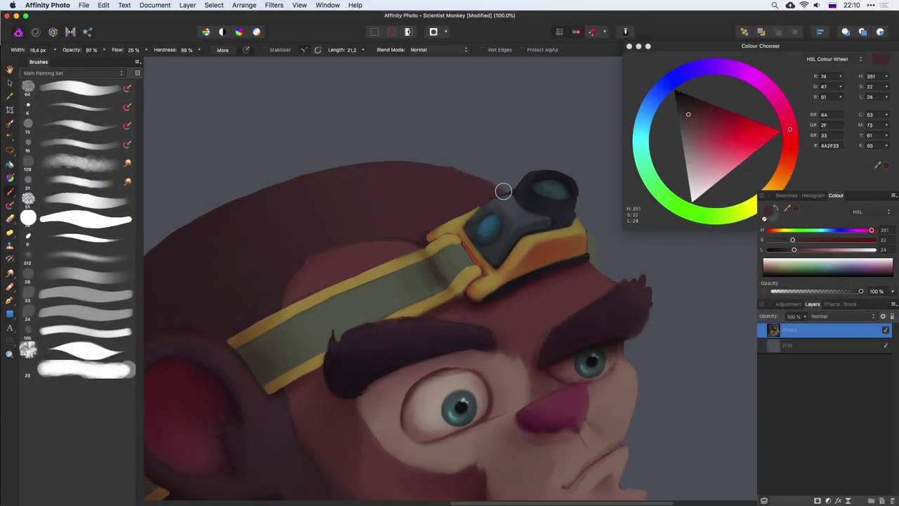
scroll(176, 184, "right", 3)
scroll(421, 204, "right", 5)
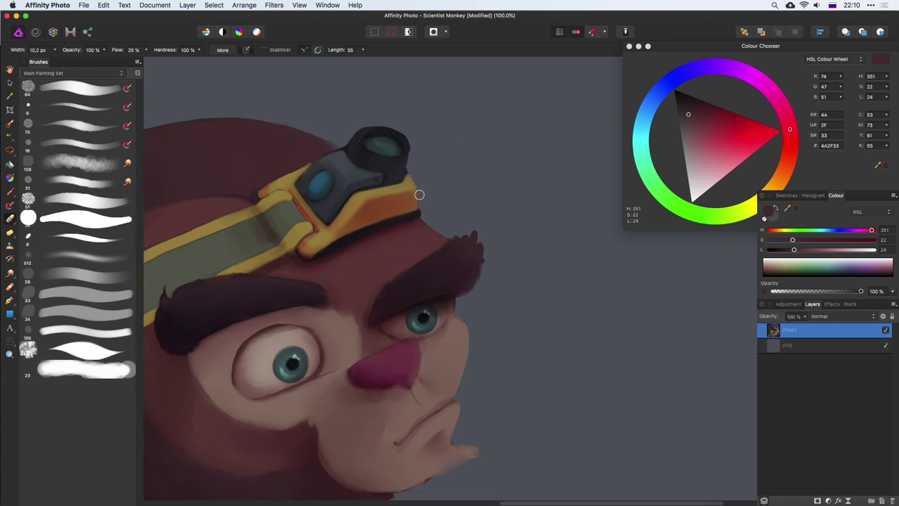
left_click_drag(460, 228, 477, 229)
scroll(460, 191, "down", 5)
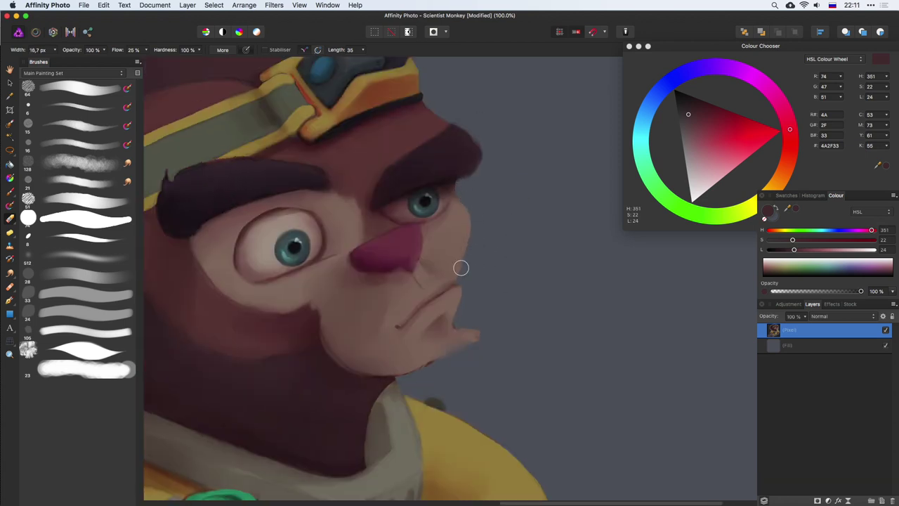
left_click(456, 215, "alt")
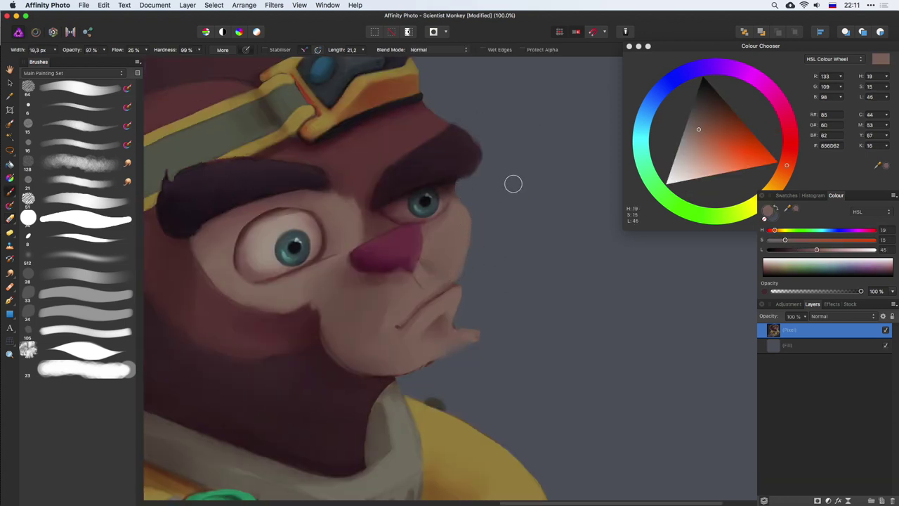
scroll(484, 168, "down", 5)
scroll(379, 236, "up", 5)
left_click_drag(391, 239, 369, 240)
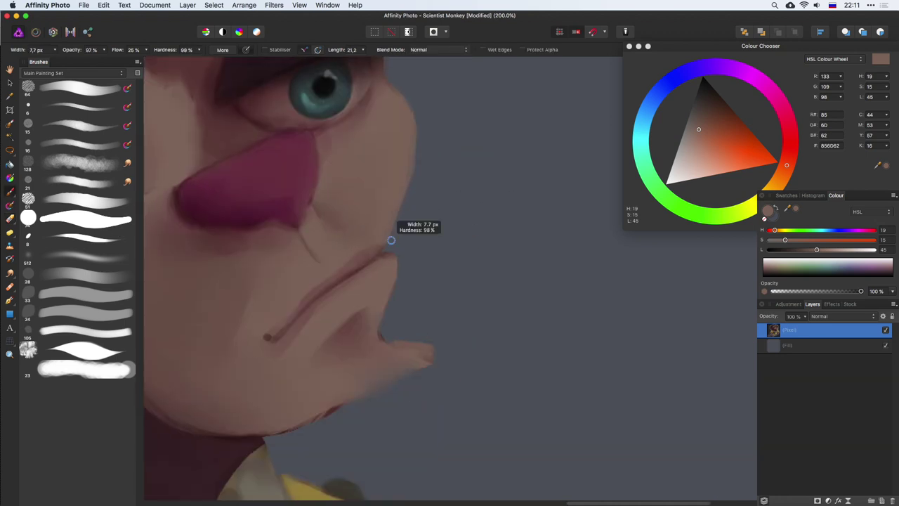
scroll(429, 175, "down", 3)
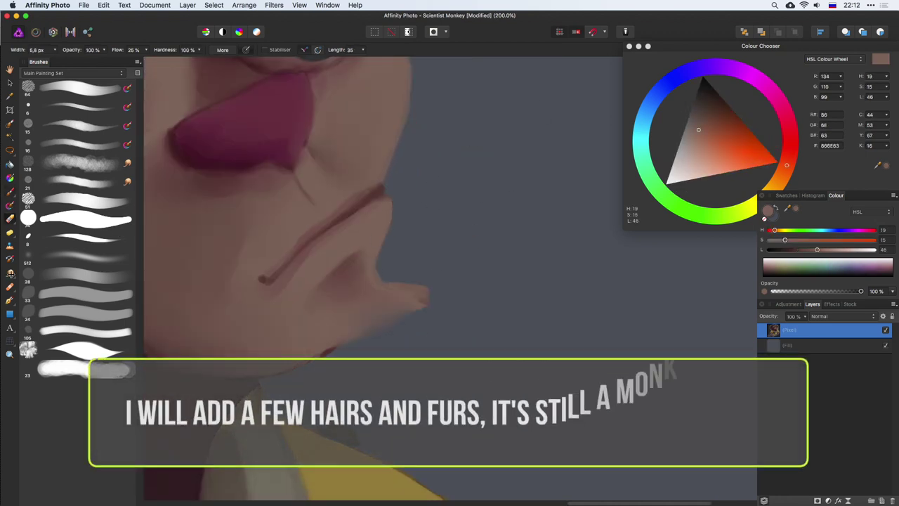
key("r")
scroll(440, 299, "down", 5)
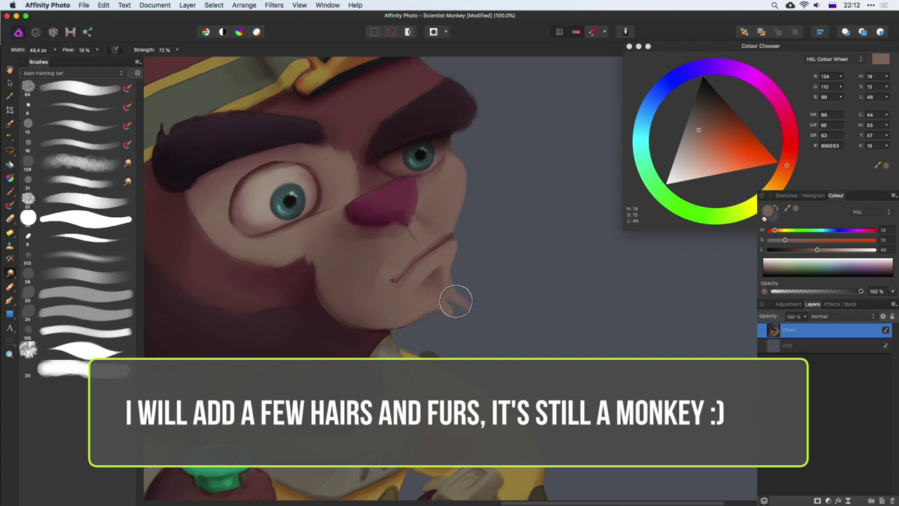
Smudge the chin's lower edge into soft fur wisps with a small brush
key("bracketleft")
left_click_drag(449, 298, 462, 327)
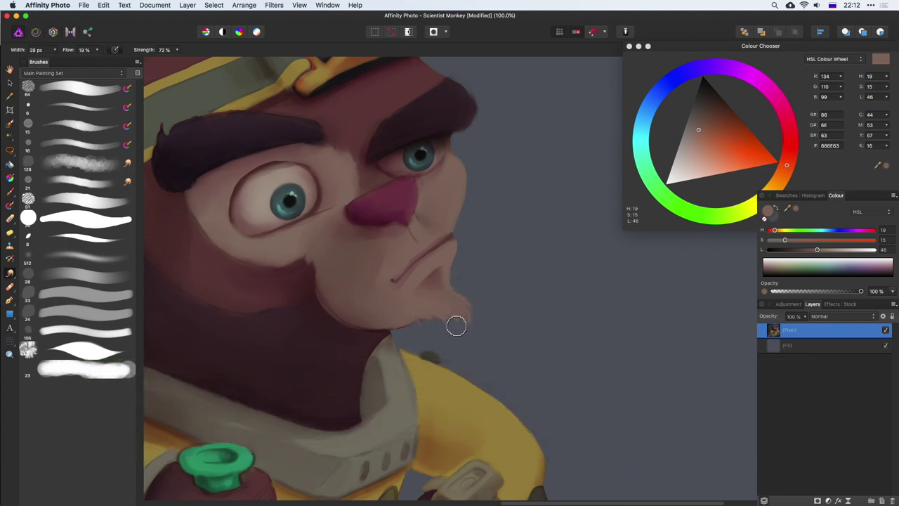
key("bracketleft")
left_click_drag(379, 320, 367, 325)
Paint small, darker hair strands along the top edge of the ear
left_click_drag(320, 244, 478, 263)
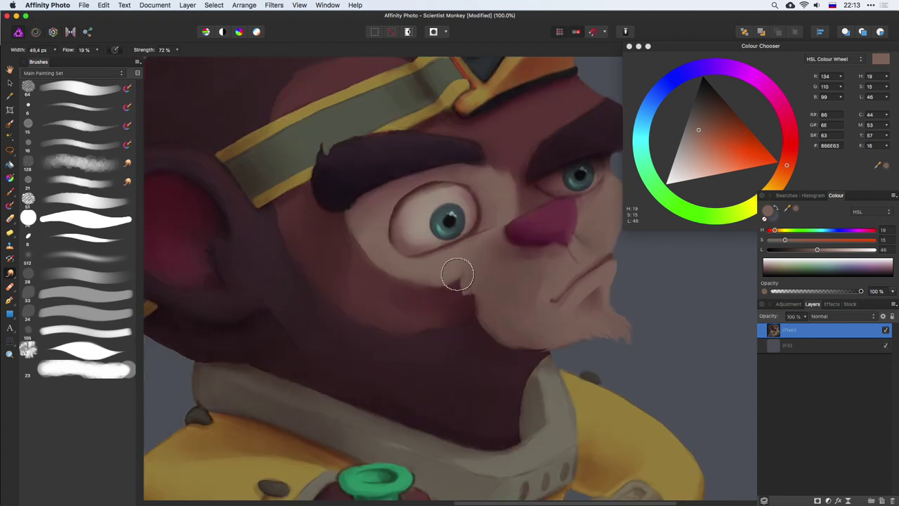
key("bracketleft")
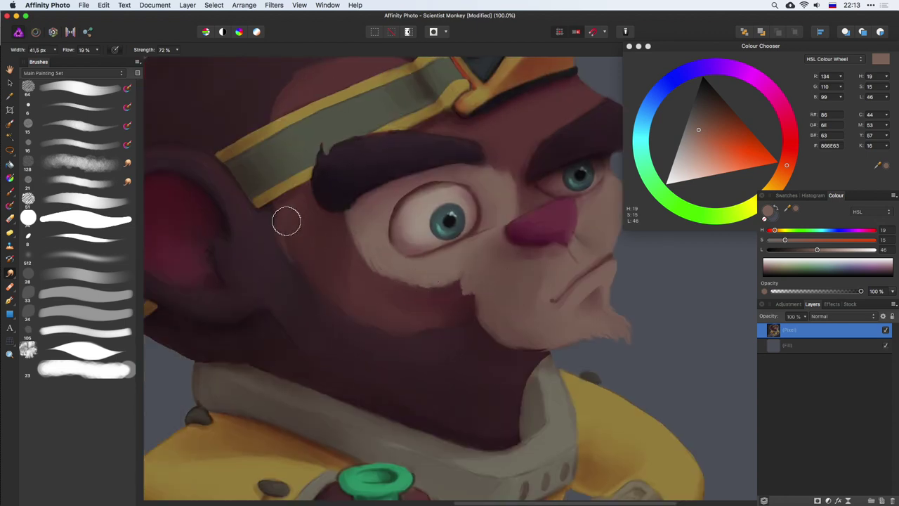
key("bracketleft")
key("bracketleft")
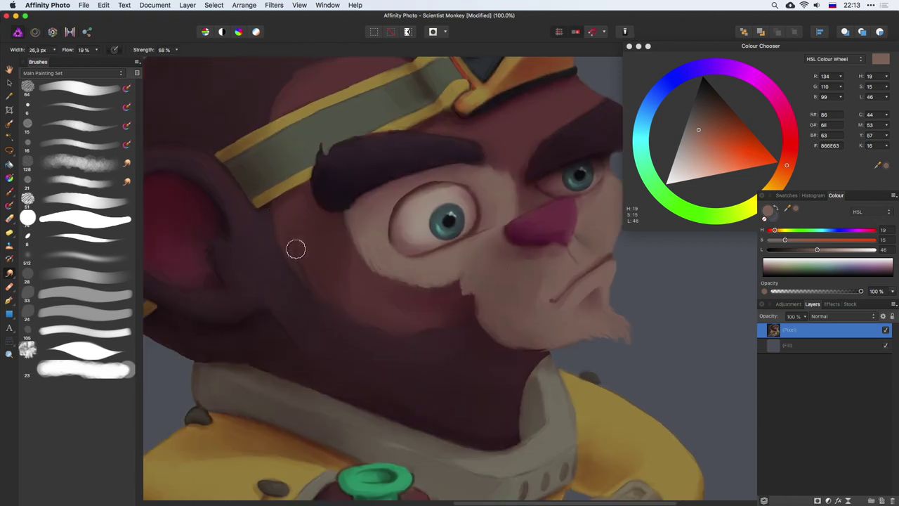
scroll(295, 248, "left", 3)
scroll(296, 248, "up", 2)
left_click_drag(459, 271, 357, 186)
key("bracketright")
key("bracketright")
key("bracketright")
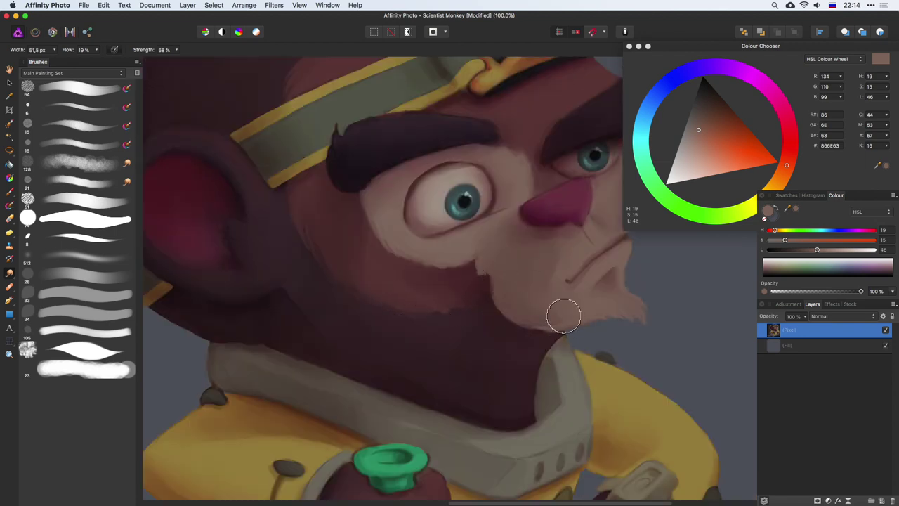
left_click_drag(601, 248, 552, 292)
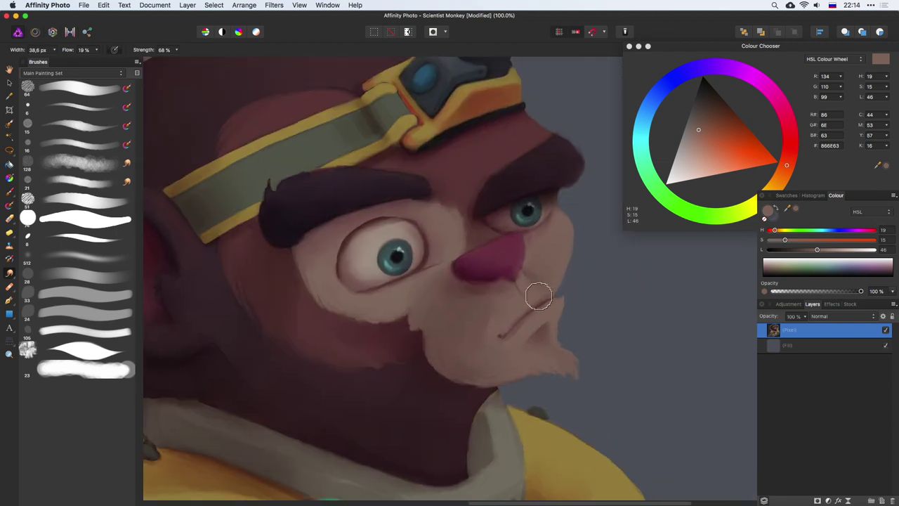
scroll(588, 212, "left", 8)
scroll(588, 213, "up", 2)
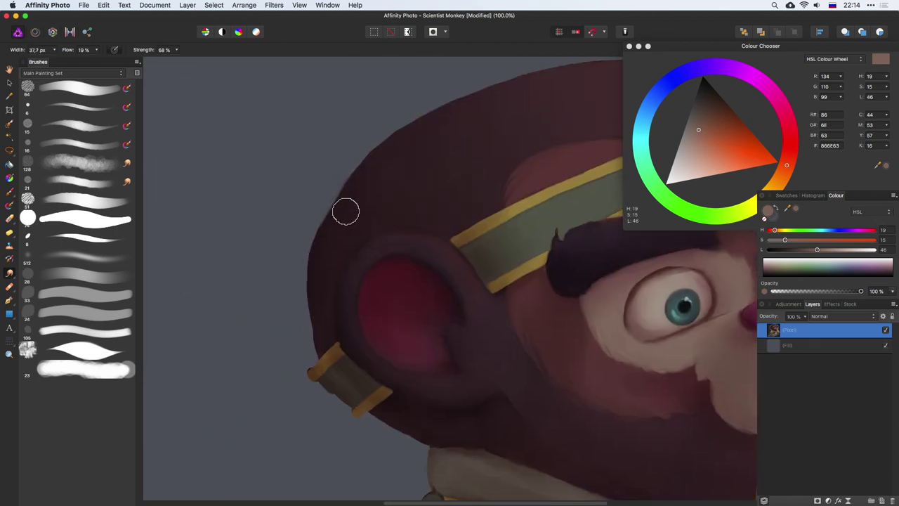
mouse_move(311, 207)
left_mouse_down()
mouse_move(307, 215)
mouse_move(307, 196)
left_mouse_up()
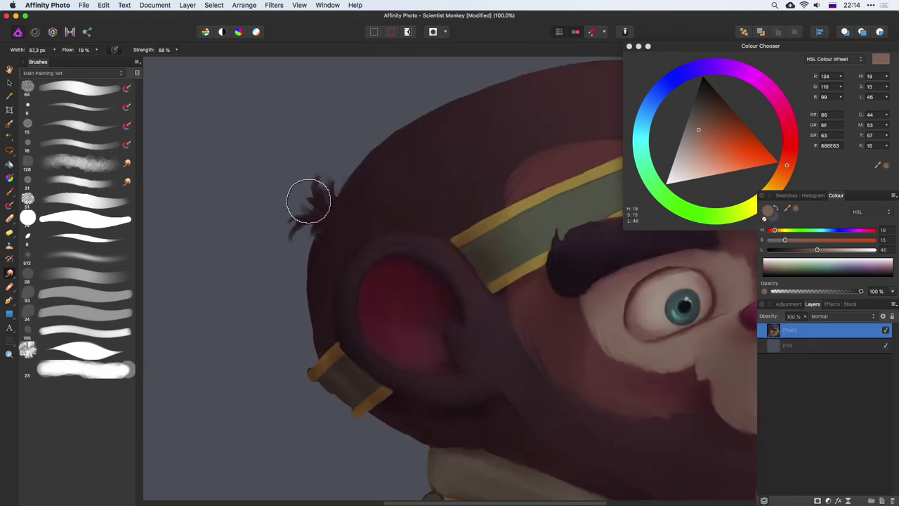
key("bracketright")
key("bracketright")
key("bracketright")
key("bracketleft")
key("bracketleft")
key("bracketleft")
mouse_move(307, 241)
left_mouse_down()
mouse_move(321, 203)
mouse_move(311, 240)
left_mouse_up()
Repaint the left eyebrow darker and smudge its edge into the green headband
scroll(314, 243, "right", 7)
scroll(314, 243, "down", 3)
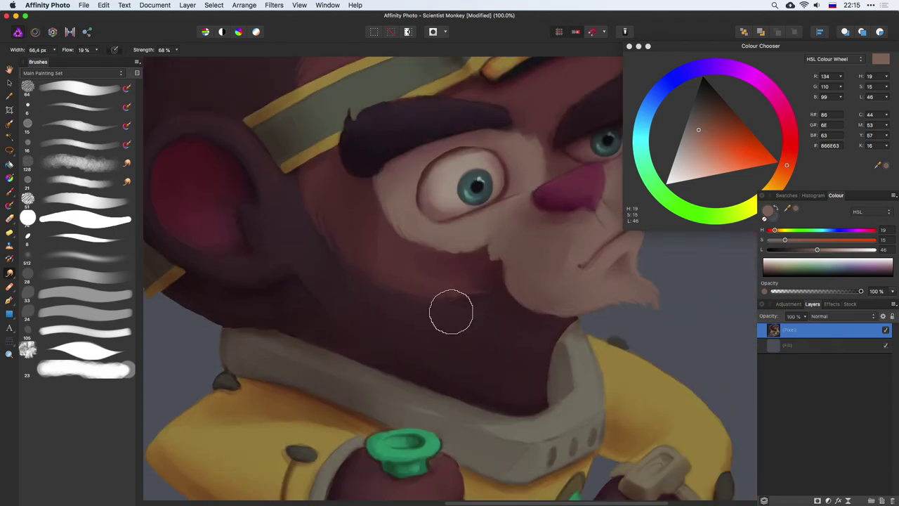
scroll(498, 265, "up", 1)
scroll(491, 277, "right", 4)
scroll(586, 174, "up", 1)
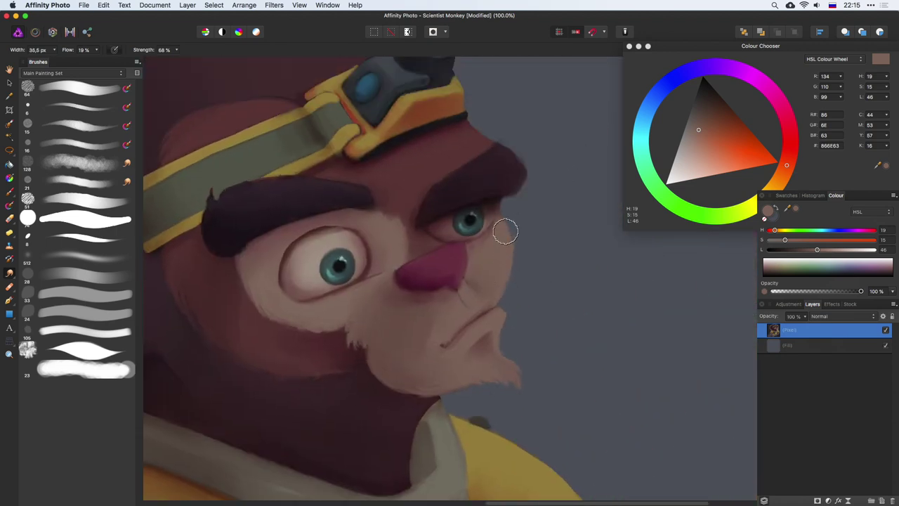
scroll(504, 231, "left", 5)
scroll(463, 325, "left", 3)
scroll(463, 325, "up", 2)
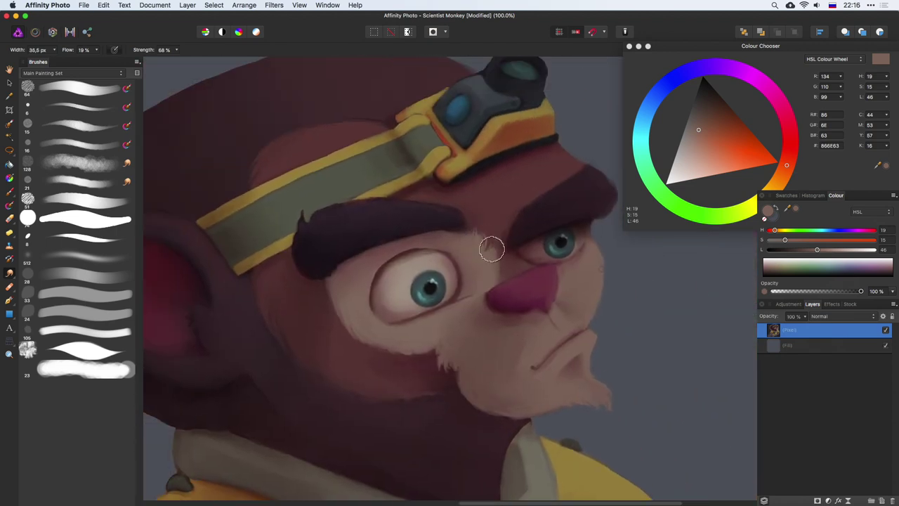
scroll(408, 230, "left", 3)
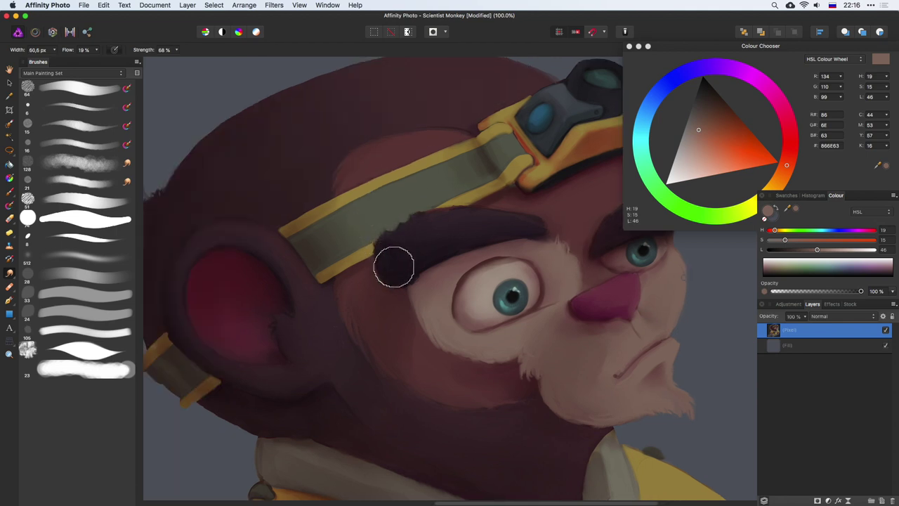
mouse_move(393, 263)
left_mouse_down()
mouse_move(381, 227)
mouse_move(396, 225)
mouse_move(395, 248)
mouse_move(422, 222)
mouse_move(459, 217)
left_mouse_up()
key("b")
left_click(384, 232, "alt")
left_click(373, 218, "alt")
left_click(429, 235, "alt")
left_click(407, 206, "alt")
key("r")
mouse_move(376, 228)
left_mouse_down()
mouse_move(411, 218)
mouse_move(363, 231)
mouse_move(398, 224)
mouse_move(379, 210)
mouse_move(383, 249)
left_mouse_up()
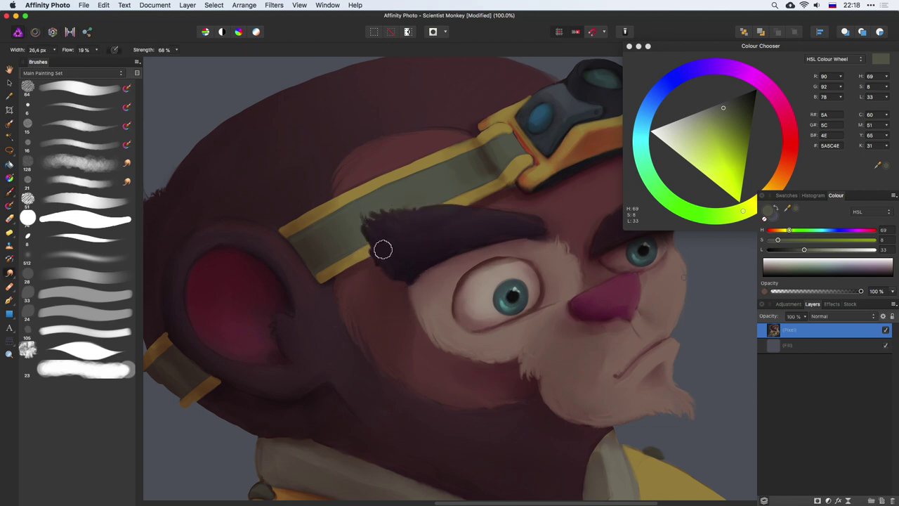
Push the eyebrow's top into the headband and darken and extend the right eyebrow tip
mouse_move(412, 193)
left_mouse_down()
mouse_move(445, 240)
mouse_move(539, 214)
left_mouse_up()
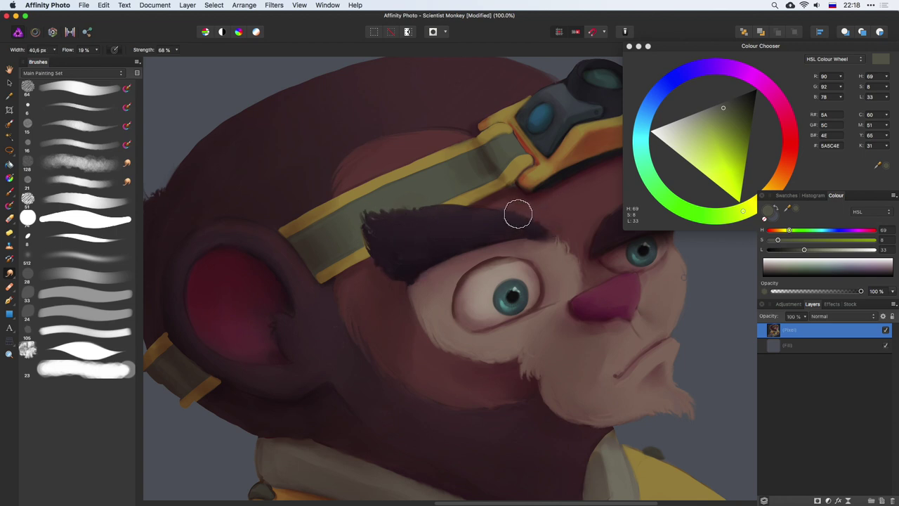
scroll(555, 215, "right", 3)
scroll(332, 232, "right", 3)
scroll(397, 214, "right", 5)
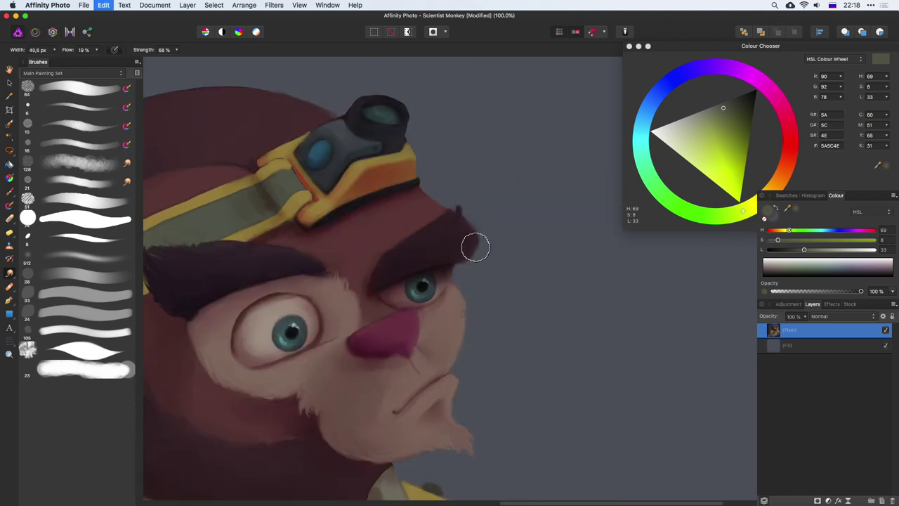
mouse_move(461, 234)
left_mouse_down()
mouse_move(490, 233)
mouse_move(476, 224)
mouse_move(402, 248)
left_mouse_up()
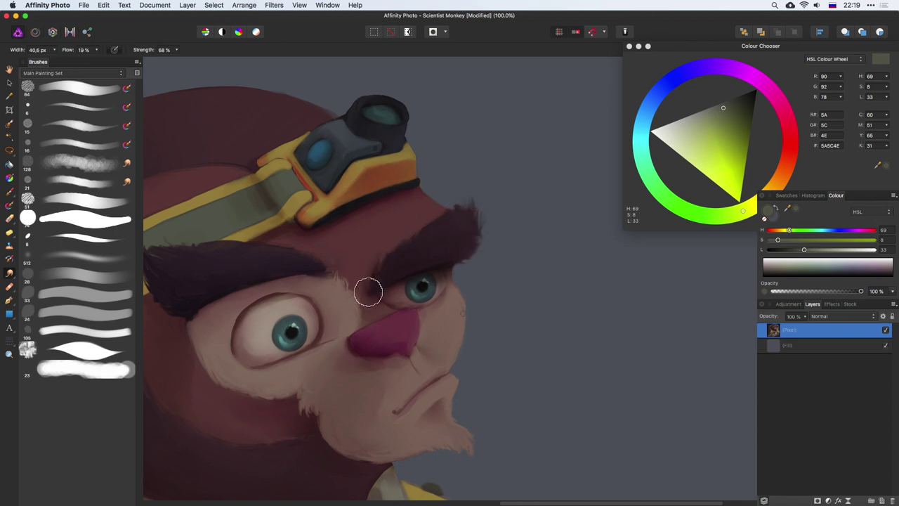
Roughen the left eyebrow tip, then shrink the smudge brush and pan down
scroll(363, 288, "left", 5)
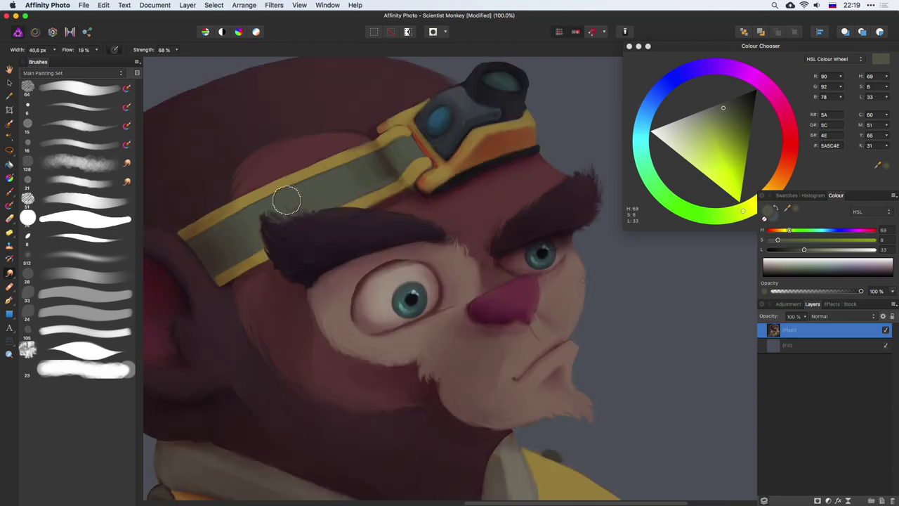
mouse_move(273, 217)
left_mouse_down()
mouse_move(269, 239)
mouse_move(297, 209)
mouse_move(265, 206)
mouse_move(307, 198)
mouse_move(270, 223)
mouse_move(290, 262)
left_mouse_up()
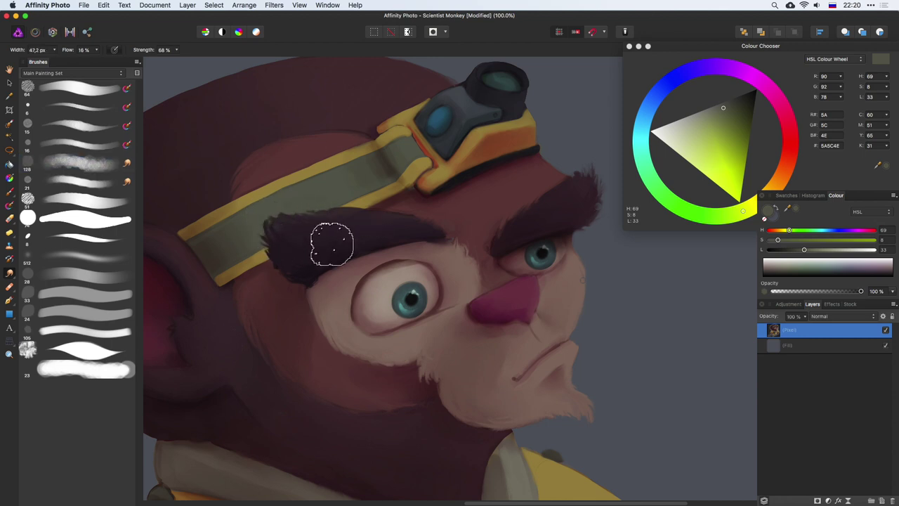
key("bracketleft")
key("bracketleft")
key("bracketleft")
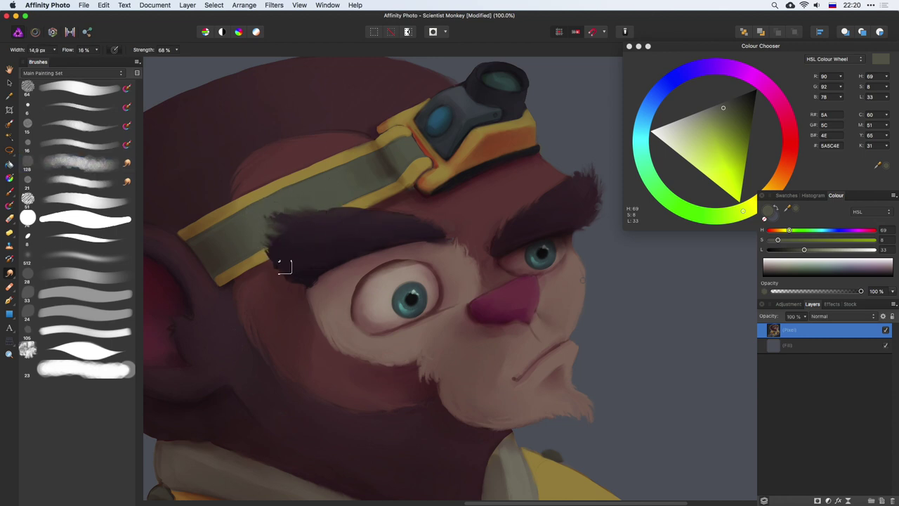
key("r")
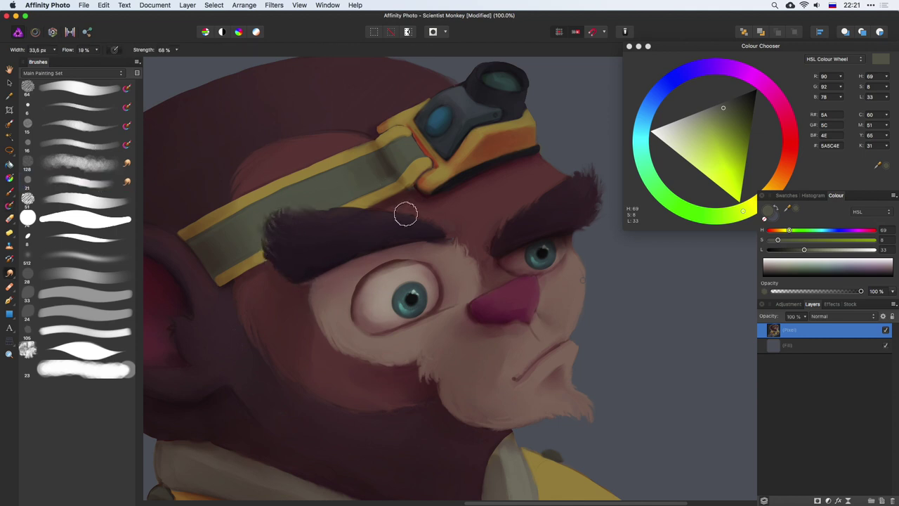
scroll(323, 209, "right", 5)
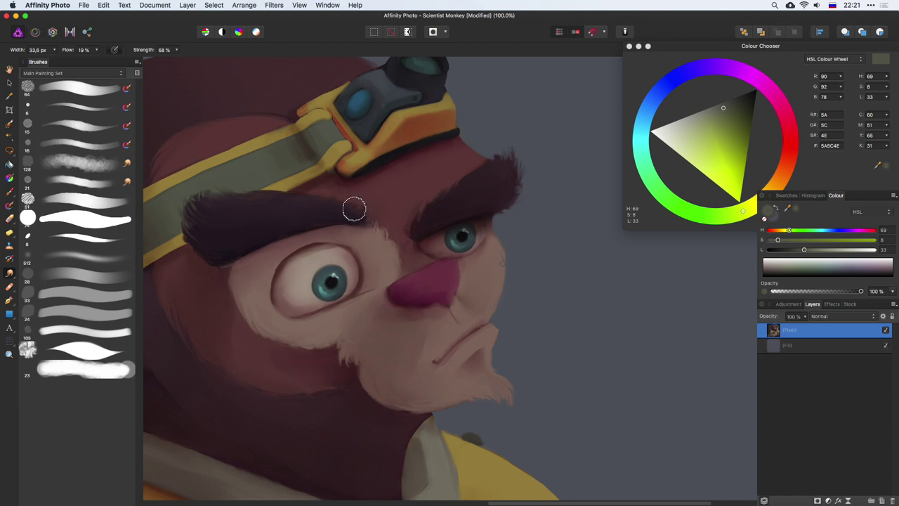
scroll(366, 198, "down", 8)
scroll(355, 225, "left", 10)
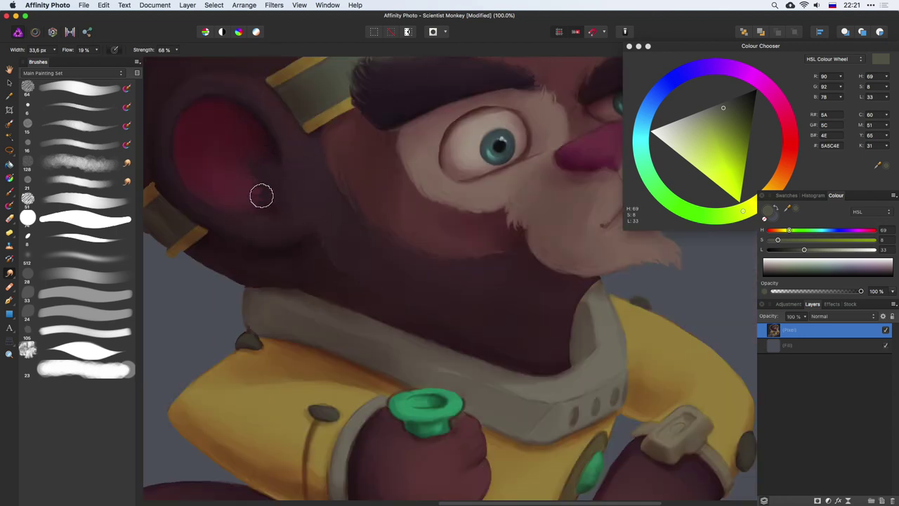
key("bracketleft")
scroll(269, 158, "down", 9)
scroll(492, 117, "right", 6)
Smudge the green cap using a small soft brush at 37% strength
scroll(518, 217, "left", 5)
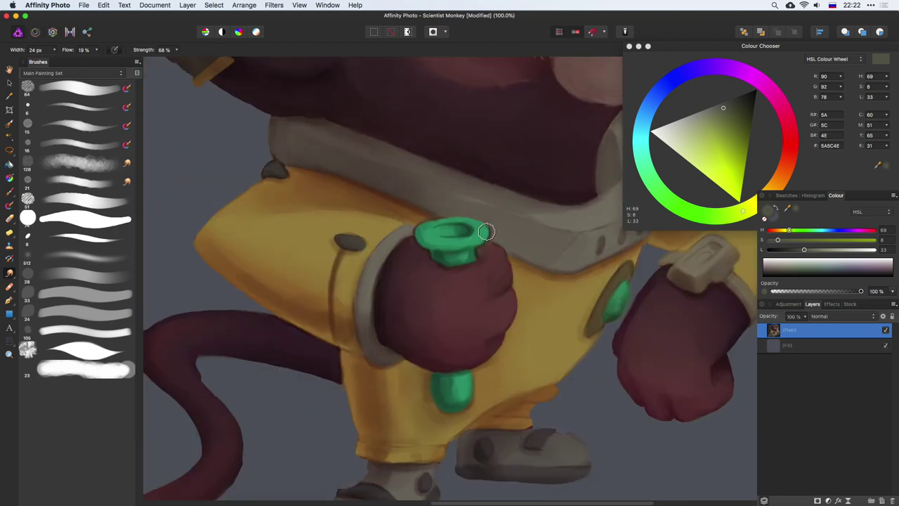
key("b")
scroll(506, 281, "up", 3)
left_click(317, 187, "alt")
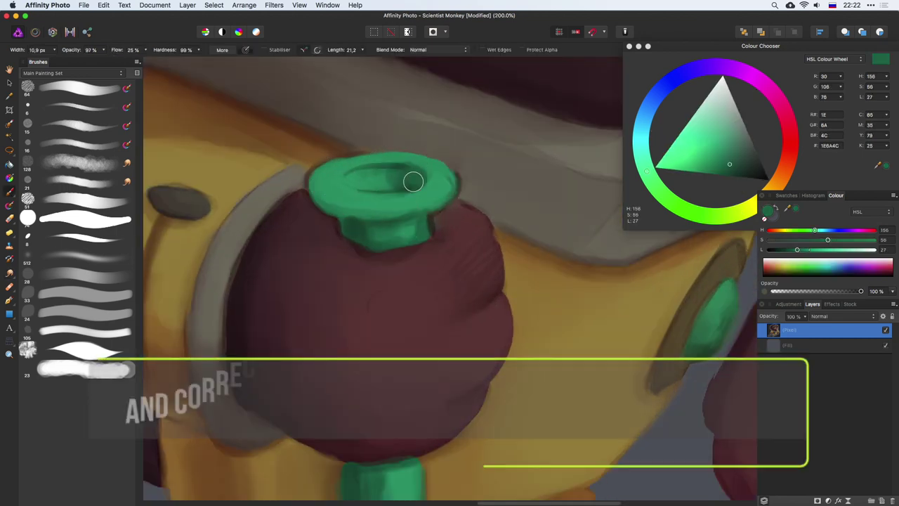
key("r")
left_click(176, 50)
left_click_drag(166, 67, 150, 67)
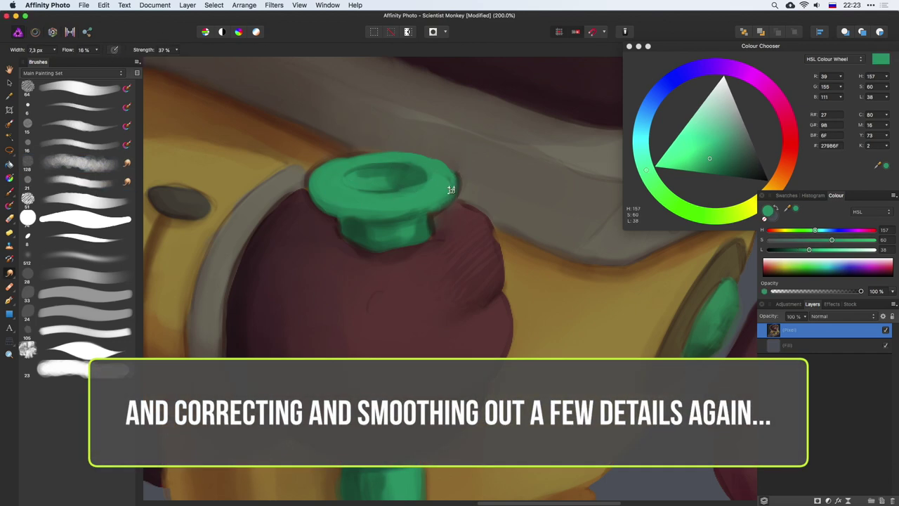
left_click(84, 369)
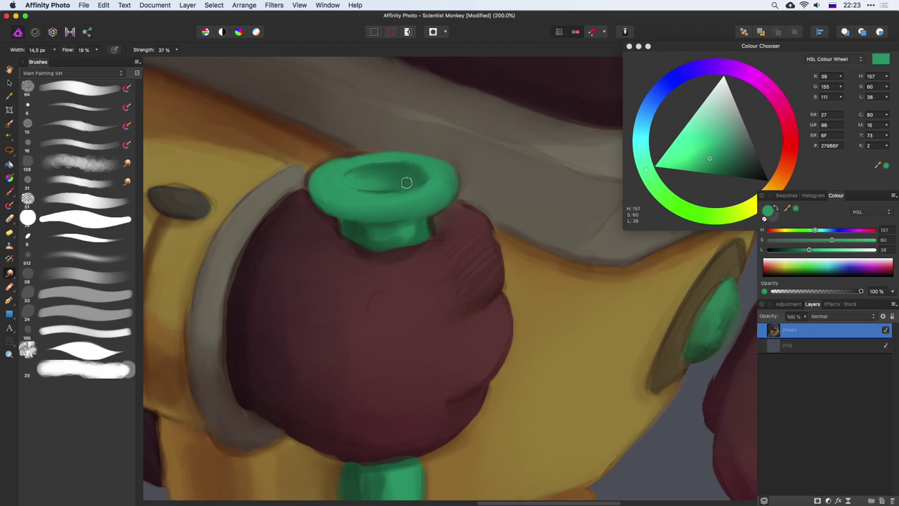
scroll(451, 191, "left", 2)
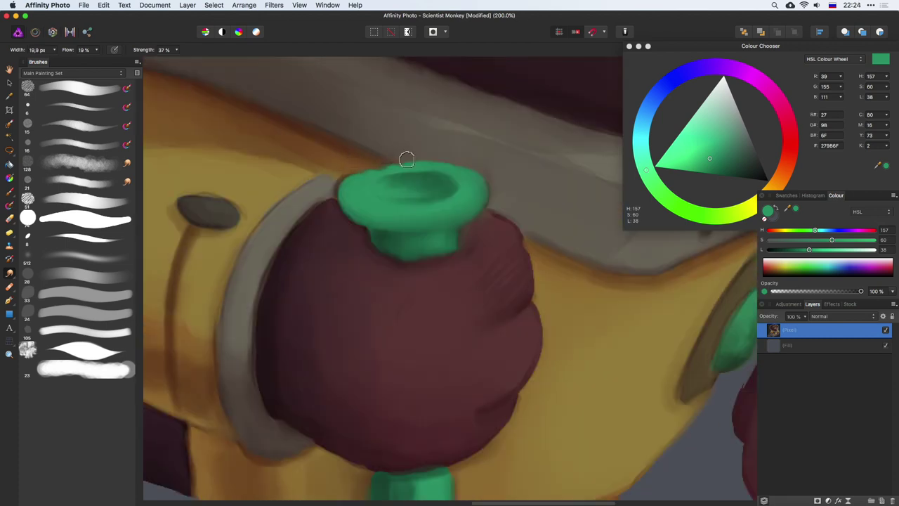
Sample progressively darker greens from the cap and resize the brush to repaint its edges
key("b")
left_click(331, 190, "alt")
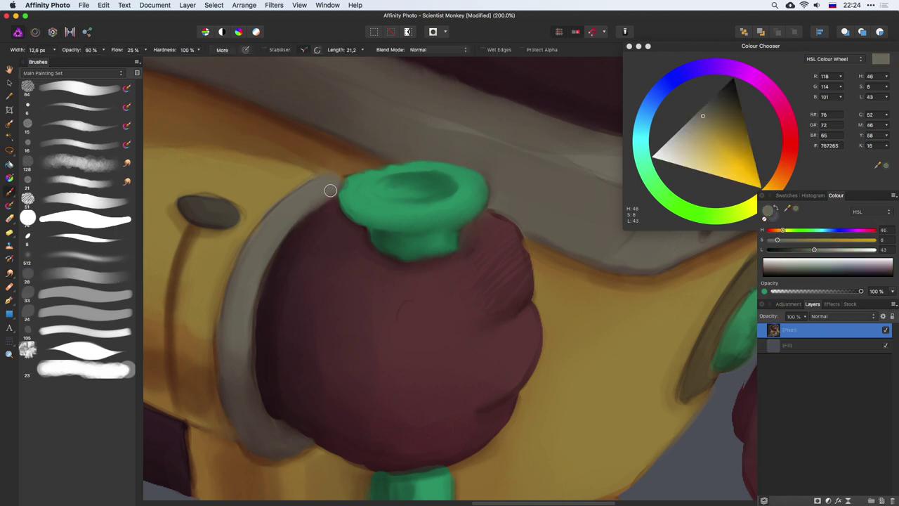
left_click(354, 202, "alt")
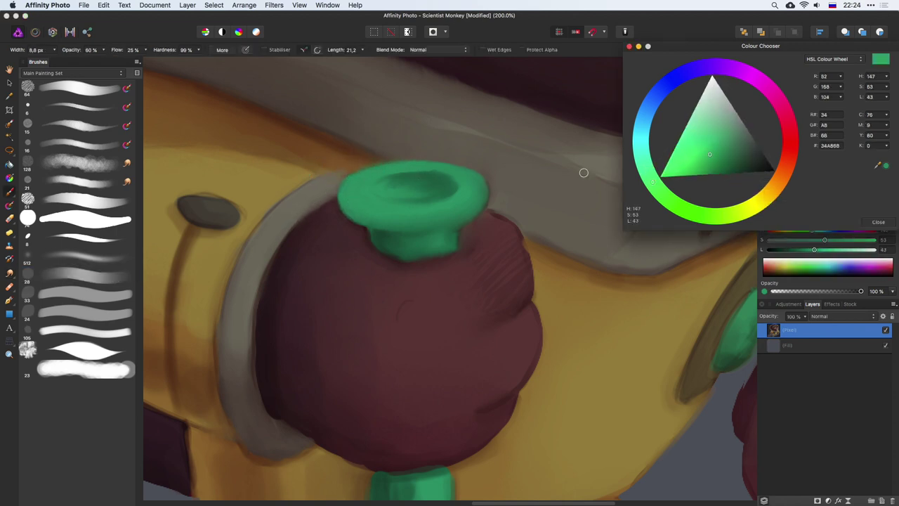
left_click(417, 185, "alt")
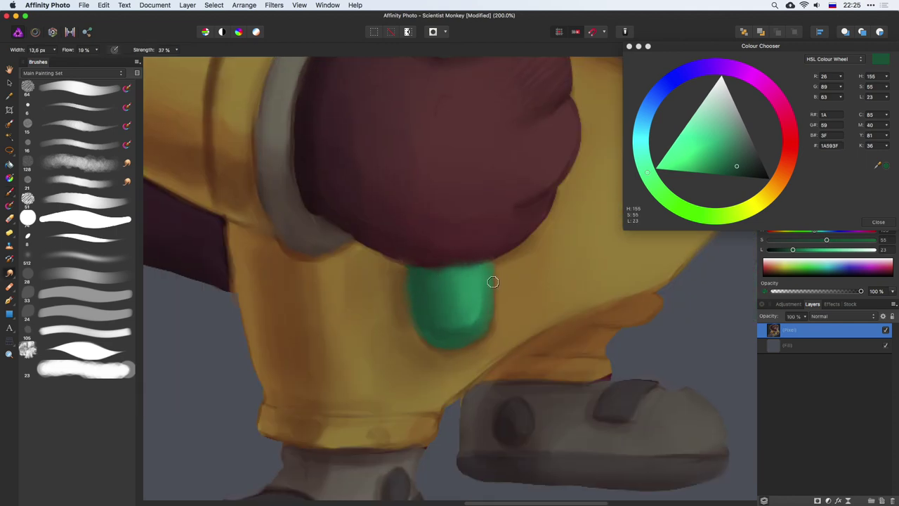
key("bracketright")
left_click_drag(391, 427, 300, 425)
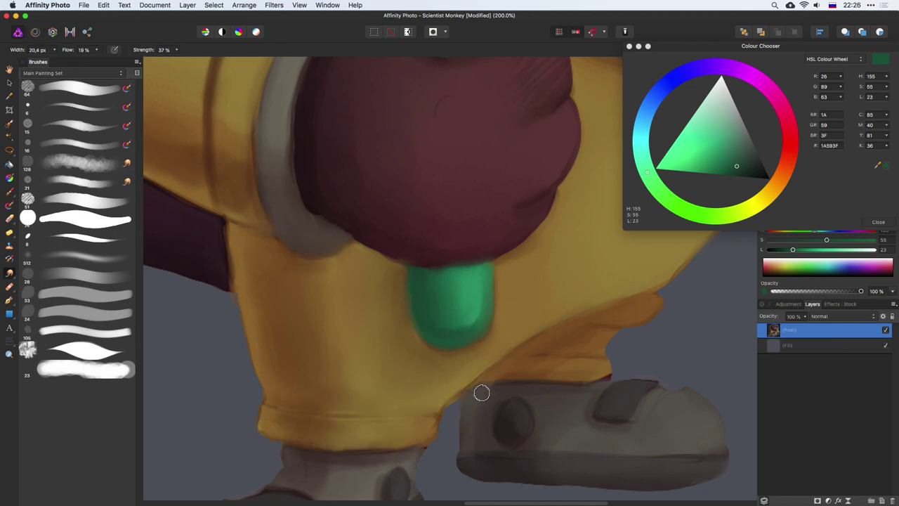
Shade the trouser cuffs with sampled orange-brown, muted yellow and darker brown, then blend the strokes
key("b")
left_click(644, 313, "alt")
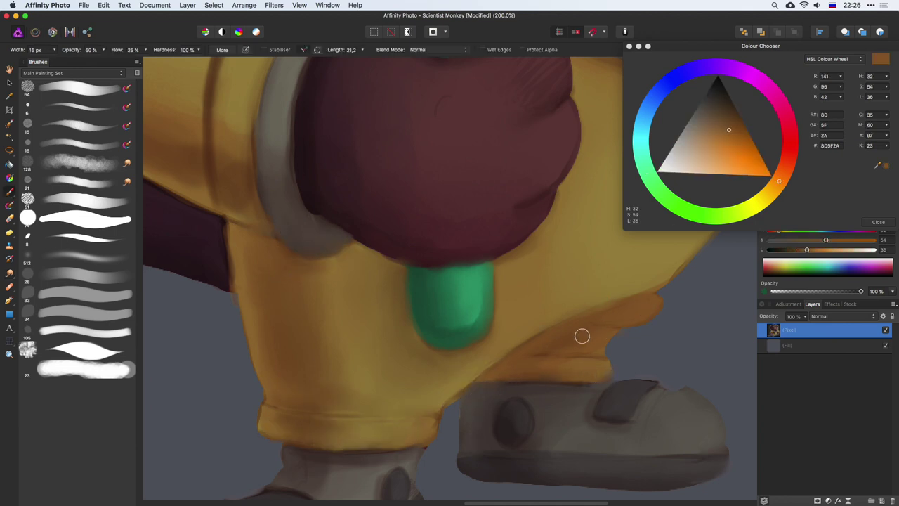
scroll(581, 336, "right", 5)
left_click(552, 288, "alt")
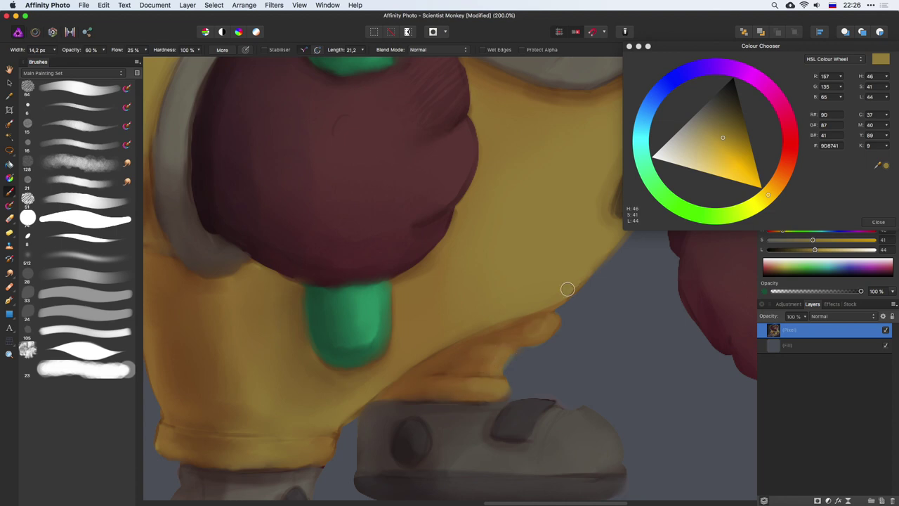
scroll(567, 289, "down", 3)
scroll(271, 255, "down", 5)
left_click(422, 277, "alt")
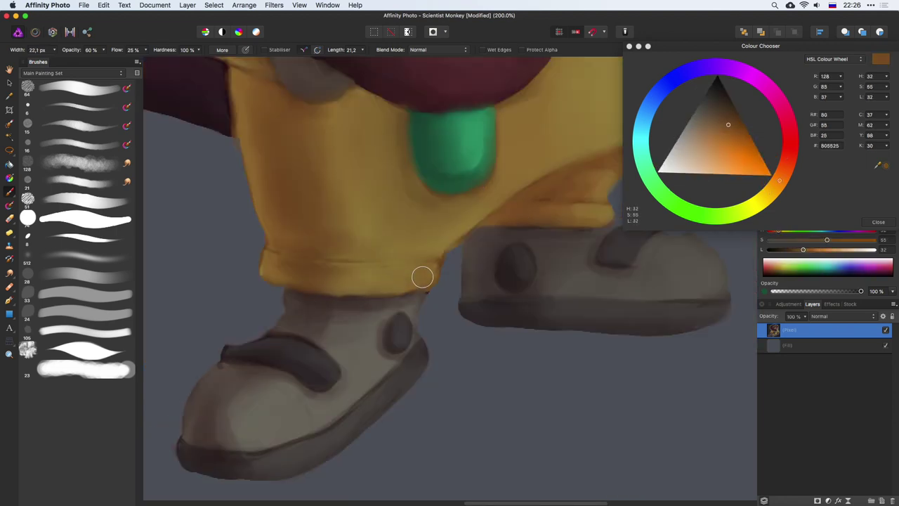
left_click(406, 175, "alt")
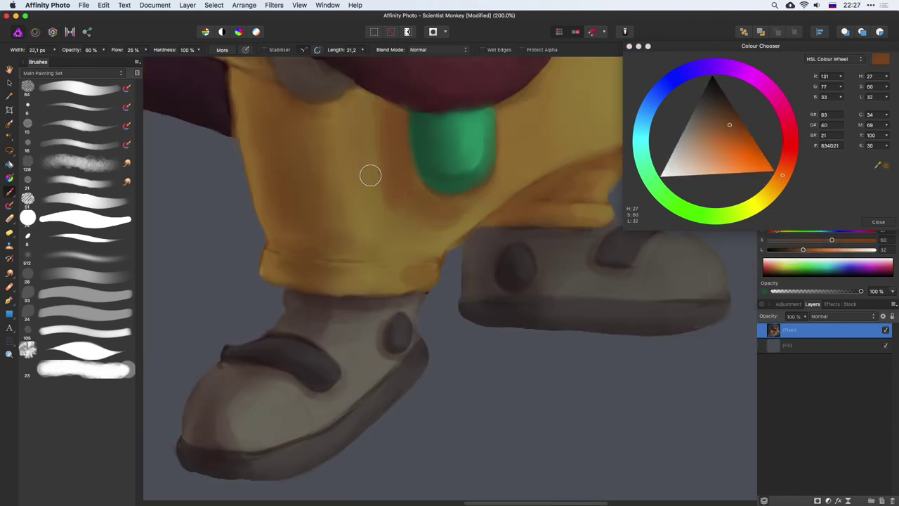
key("r")
scroll(422, 265, "down", 5)
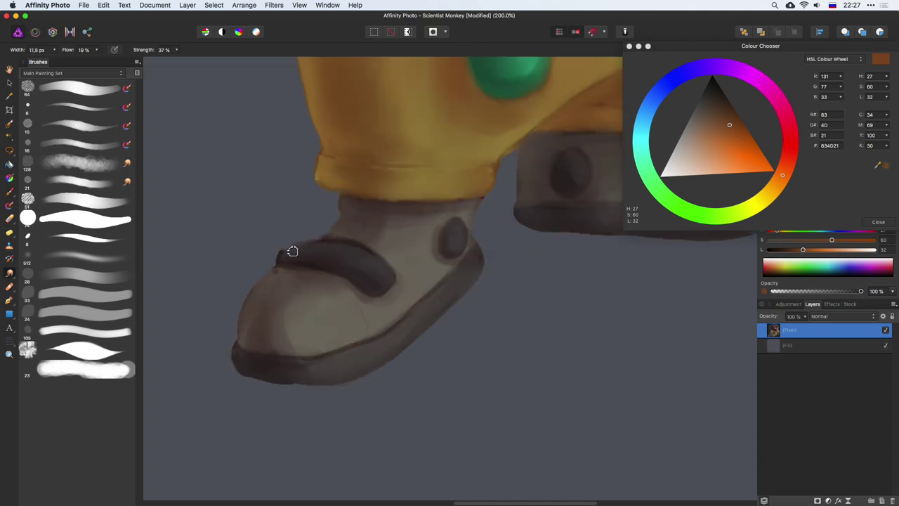
key("b")
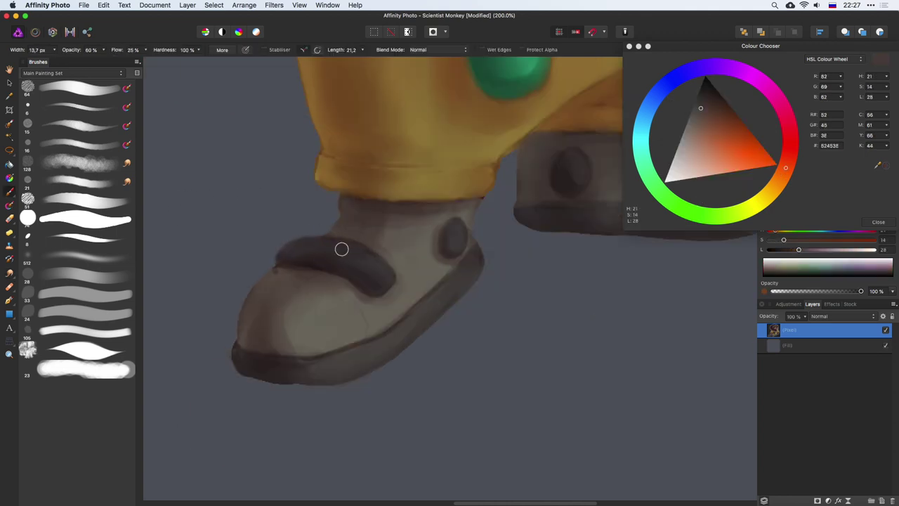
Shade the front and back shoes, the strap and the soles in sampled greys
left_click(356, 297, "alt")
key("bracketright")
left_click(278, 282, "alt")
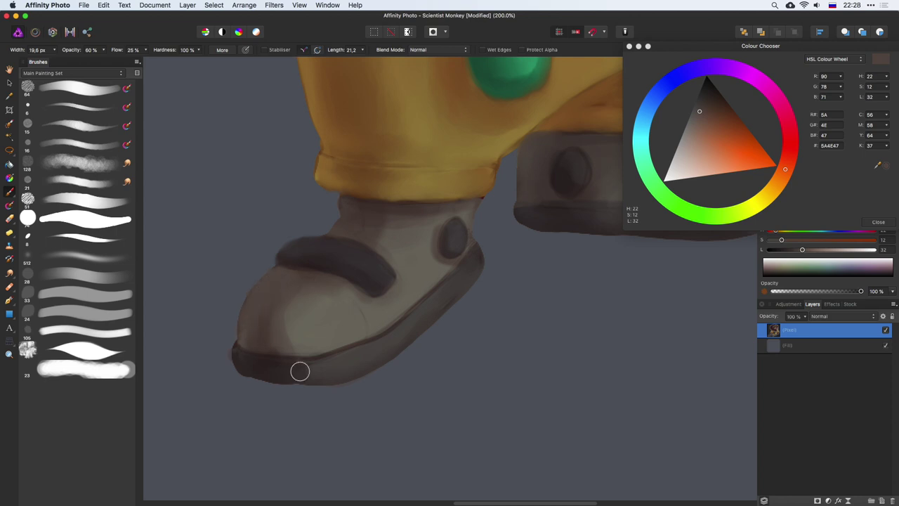
key("bracketleft")
scroll(521, 209, "right", 5)
scroll(522, 209, "up", 2)
left_click(516, 238, "alt")
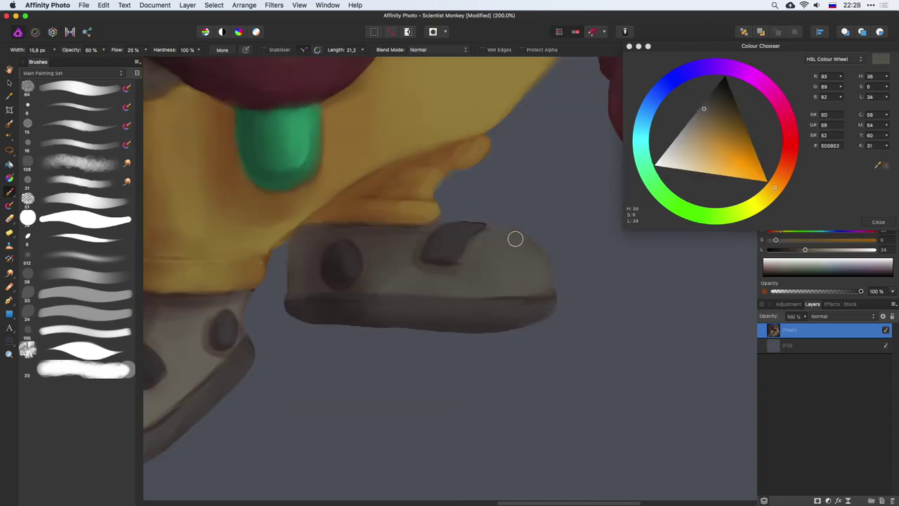
key("bracketleft")
left_click(479, 222, "alt")
key("bracketright")
left_click(541, 302, "alt")
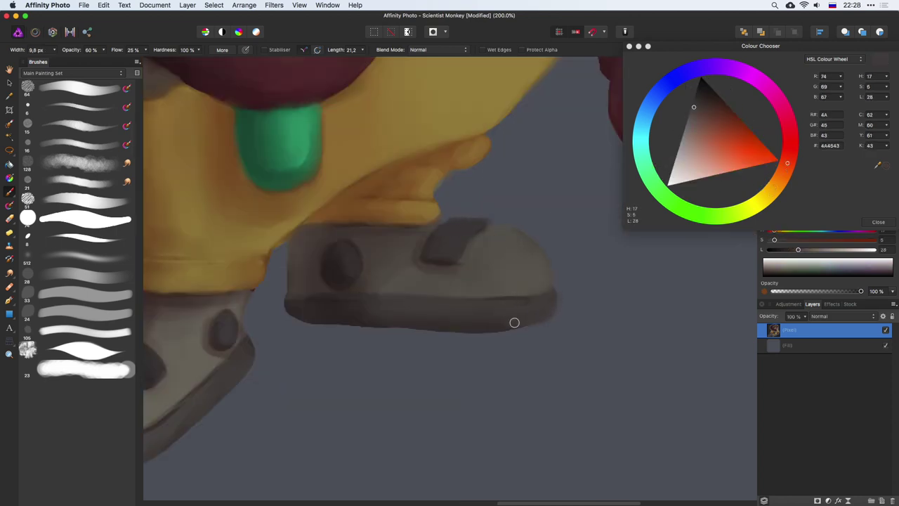
key("bracketright")
Paint dark maroon onto the tail and undo the bad stroke
left_click(373, 313, "alt")
scroll(412, 195, "up", 3)
scroll(357, 239, "left", 5)
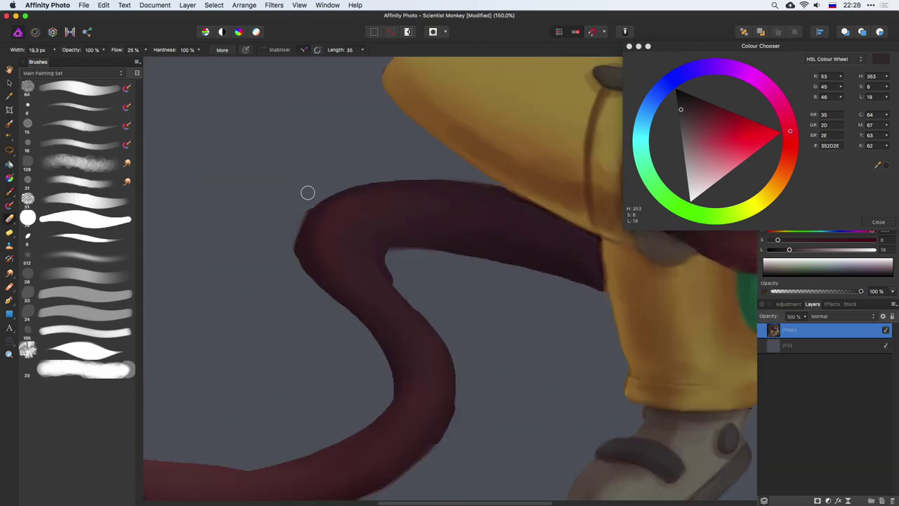
key("super+z")
key("b")
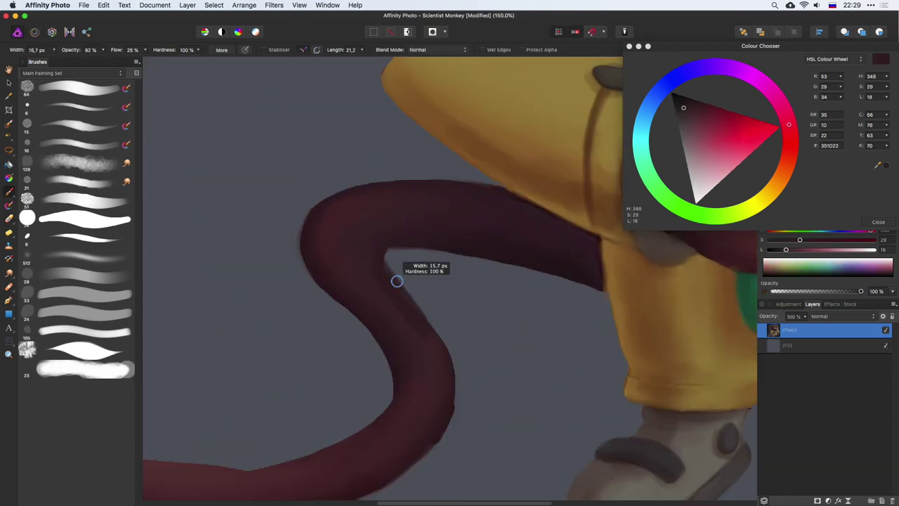
Reshade the tail in maroons and darken the inner edge of its curve
left_click(402, 324, "alt")
left_click(500, 201, "alt")
scroll(484, 207, "down", 5)
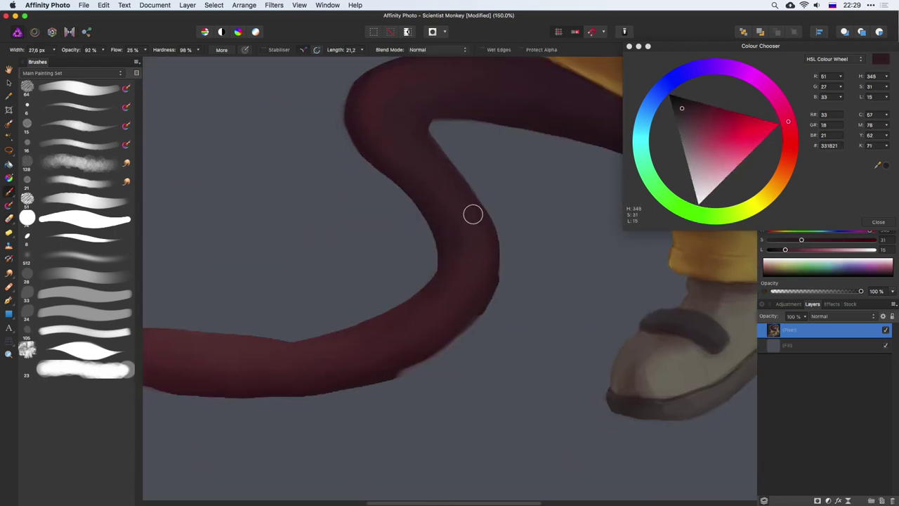
left_click(435, 320, "alt")
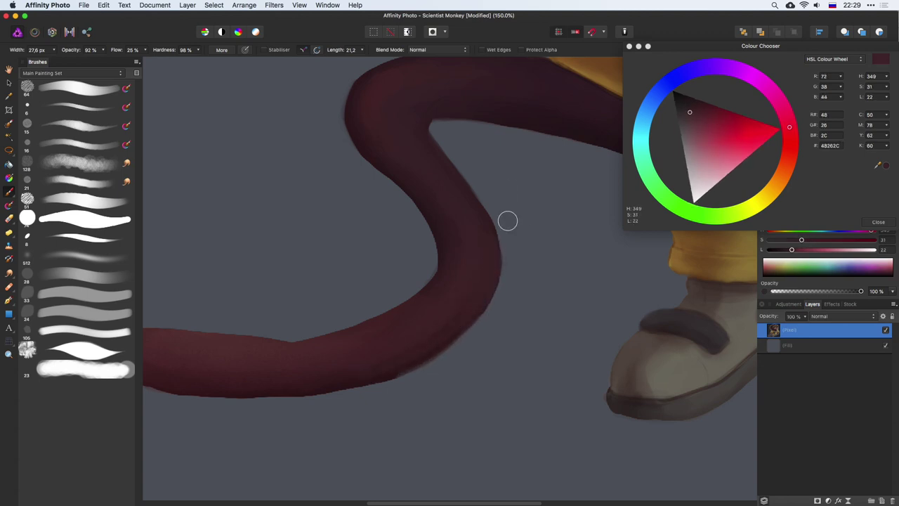
scroll(508, 218, "left", 3)
key("[")
key("[")
key("[")
left_click(492, 259, "alt")
left_click(238, 316, "alt")
key("]")
key("]")
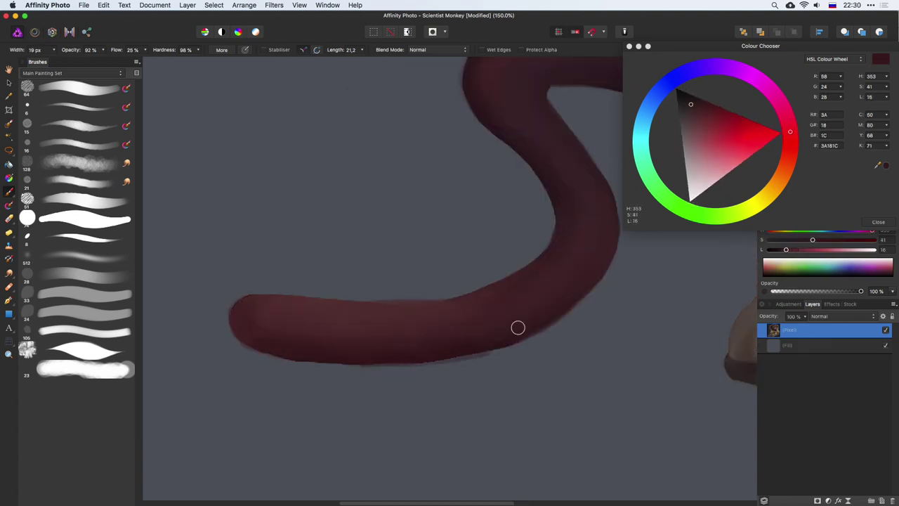
left_click(517, 325, "alt")
left_click_drag(490, 120, 549, 251)
scroll(466, 301, "down", 5)
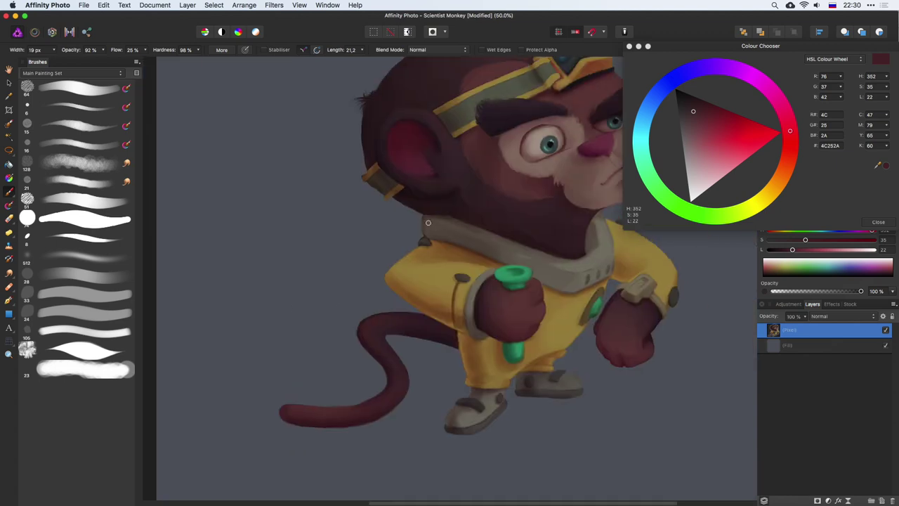
scroll(427, 211, "up", 5)
Sample the browns around the ear clip and clean up its edge with the Erase Brush
scroll(457, 206, "up", 3)
left_click(363, 235, "alt")
scroll(426, 265, "left", 5)
scroll(427, 265, "up", 3)
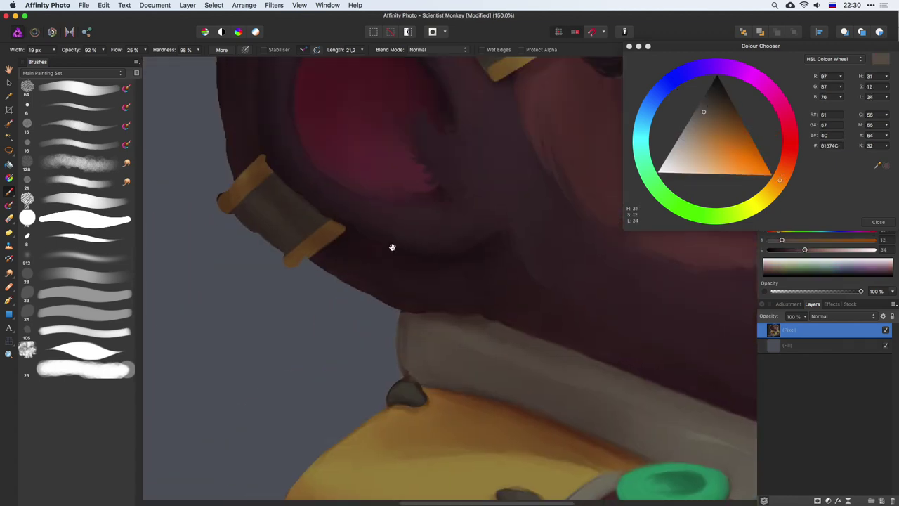
left_click(403, 295, "alt")
left_click(275, 243, "alt")
left_click(295, 257, "alt")
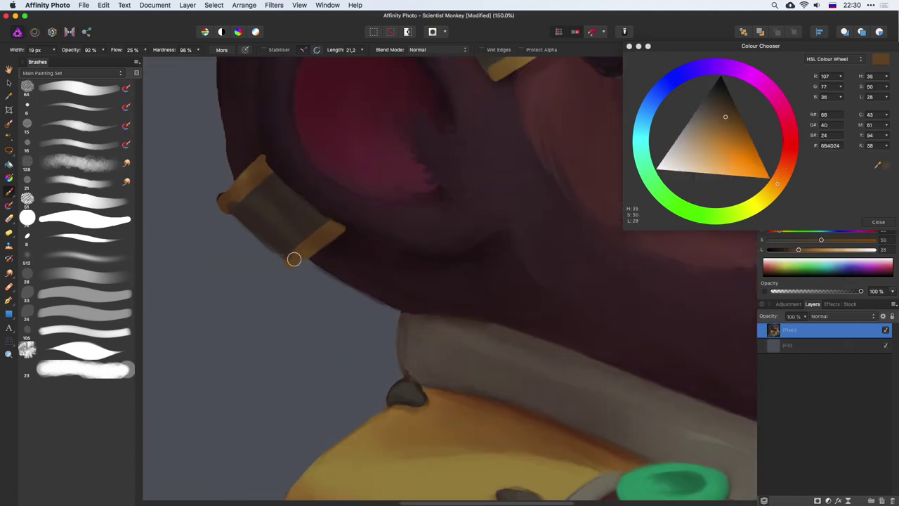
left_click(227, 201, "alt")
key("e")
key("b")
left_click(297, 259, "alt")
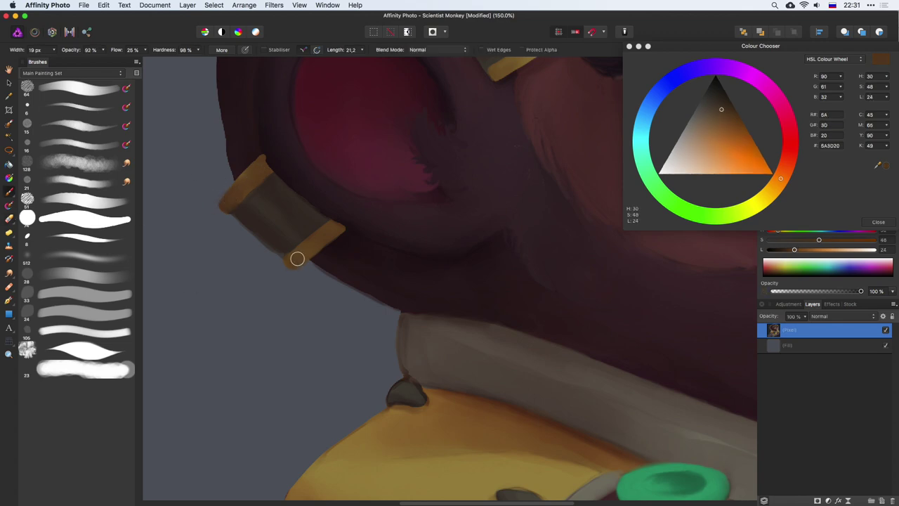
Paint thin dark outline strokes along the fingers holding the green tube
left_click_drag(331, 122, 340, 248)
left_click(344, 340, "alt")
scroll(353, 330, "up", 5)
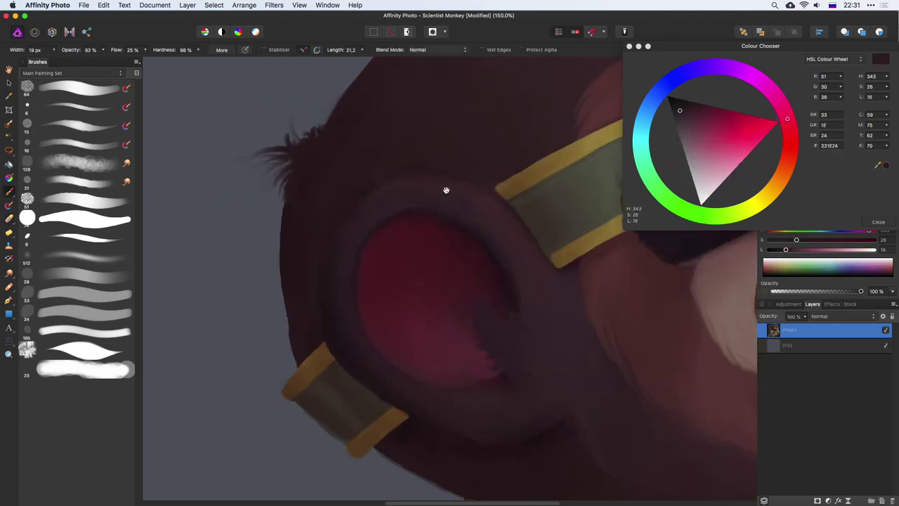
scroll(345, 385, "up", 5)
scroll(379, 217, "down", 3)
scroll(295, 261, "down", 5)
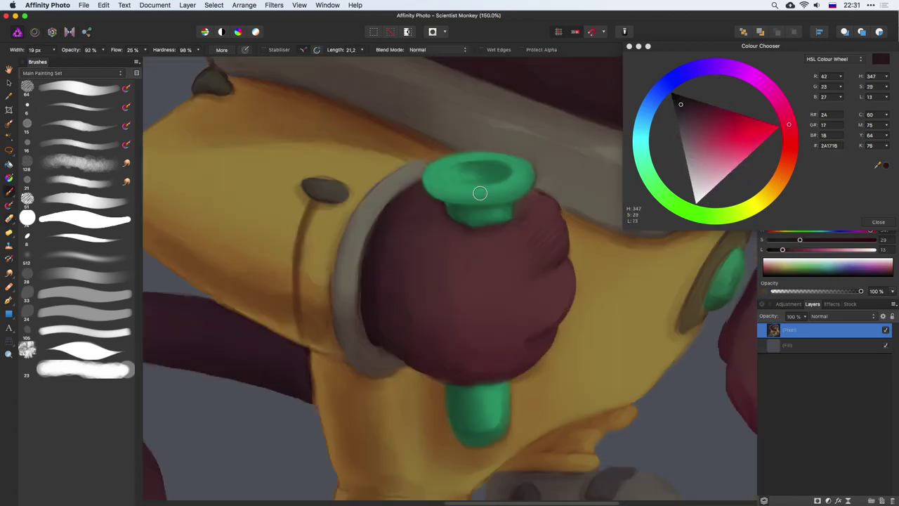
left_click_drag(317, 138, 300, 282)
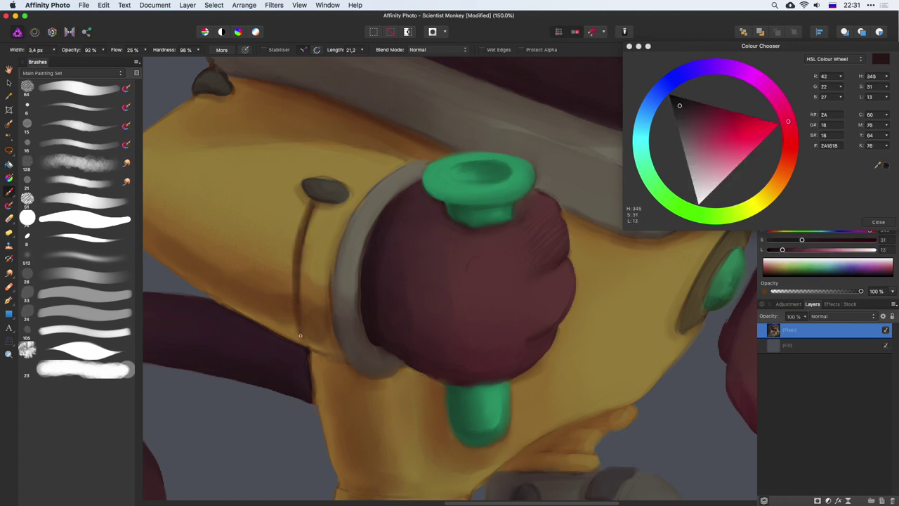
mouse_move(313, 202)
left_mouse_down()
mouse_move(302, 330)
mouse_move(303, 278)
left_mouse_up()
left_click(330, 211, "alt")
left_click_drag(304, 329, 332, 206)
left_click(332, 207, "alt")
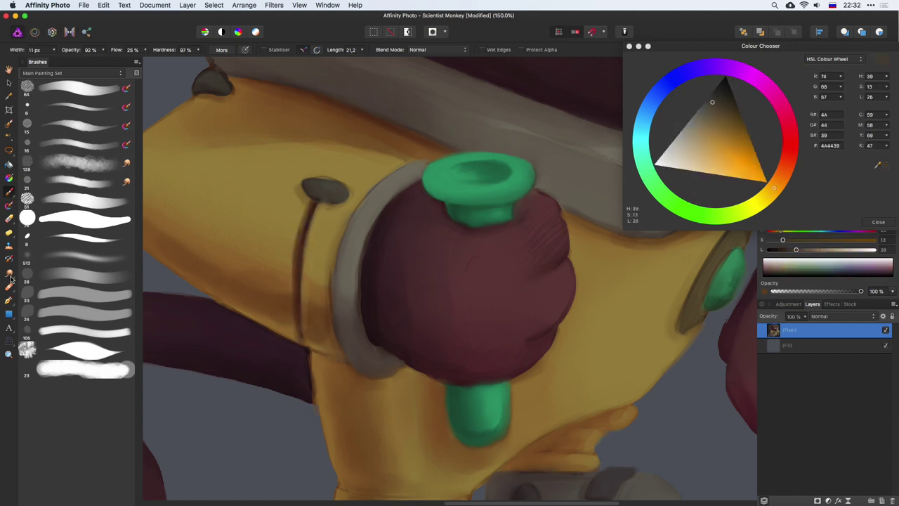
Blend the finger strokes with the Smudge tool at about 20 px
key("r")
scroll(295, 281, "left", 5)
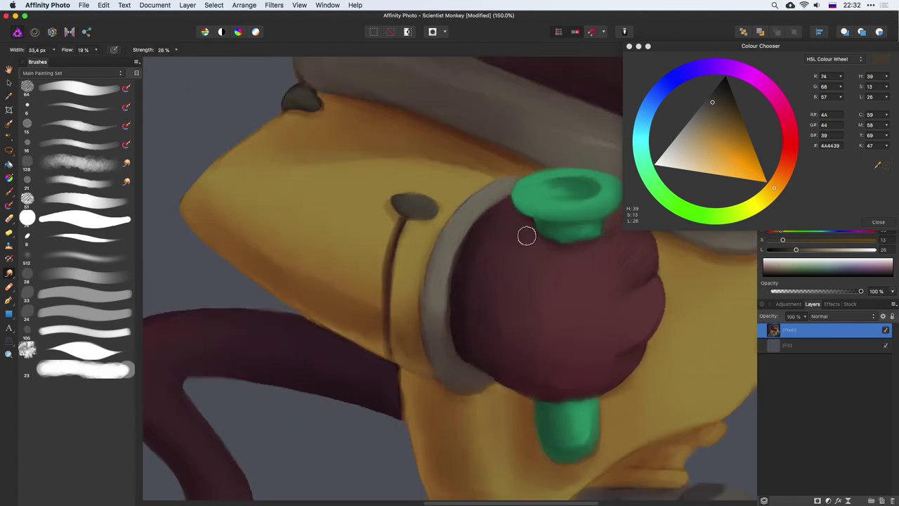
scroll(506, 247, "up", 3)
scroll(314, 264, "up", 3)
scroll(286, 288, "up", 5)
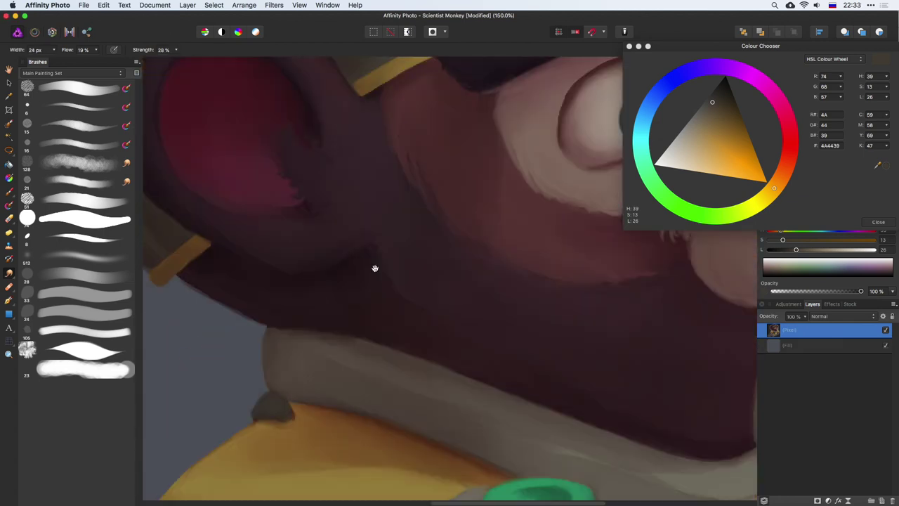
scroll(375, 265, "left", 2)
scroll(312, 236, "down", 3)
scroll(328, 167, "down", 3)
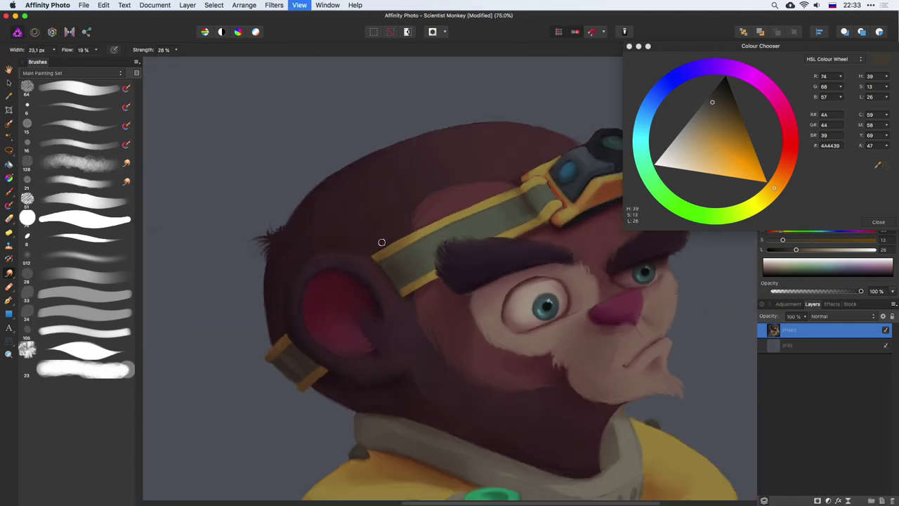
scroll(381, 240, "down", 3)
scroll(420, 283, "up", 5)
scroll(499, 273, "up", 2)
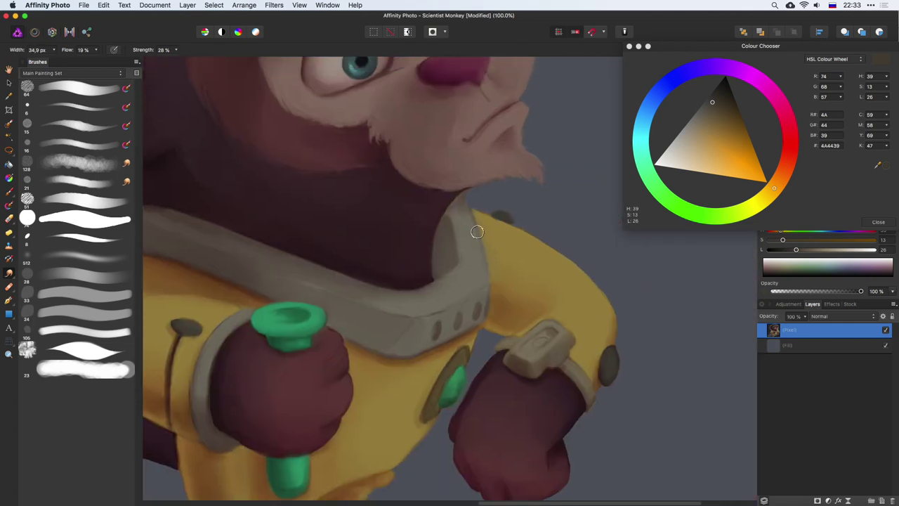
left_click_drag(477, 232, 456, 232)
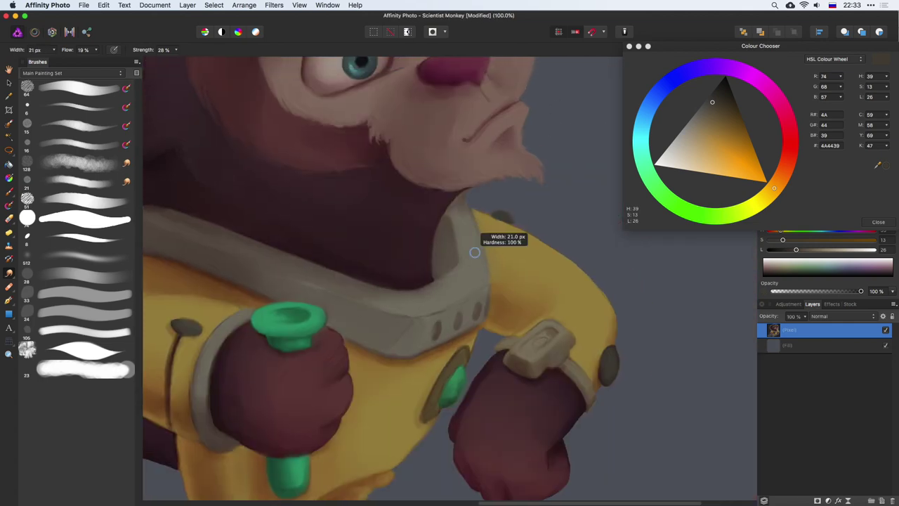
left_click(8, 191)
scroll(521, 192, "down", 5)
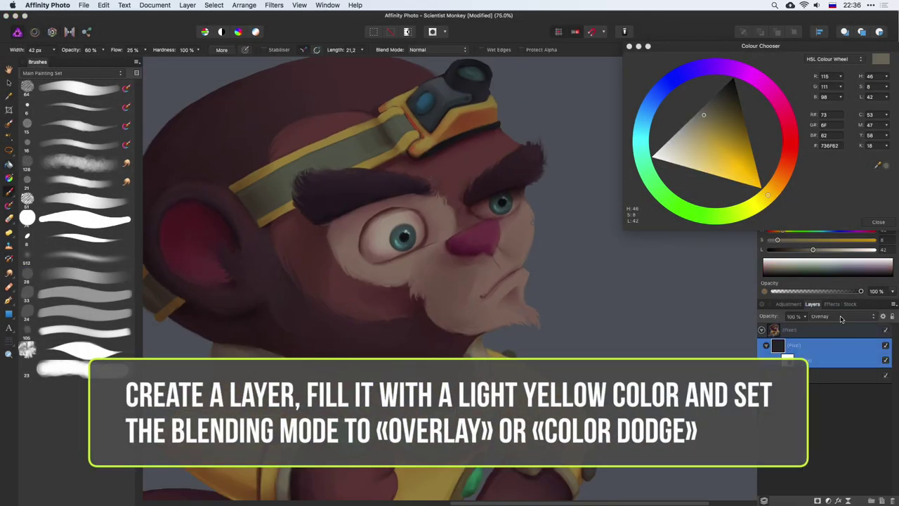
Look through the layer blend modes and zoom out to see the whole character
left_click(837, 316)
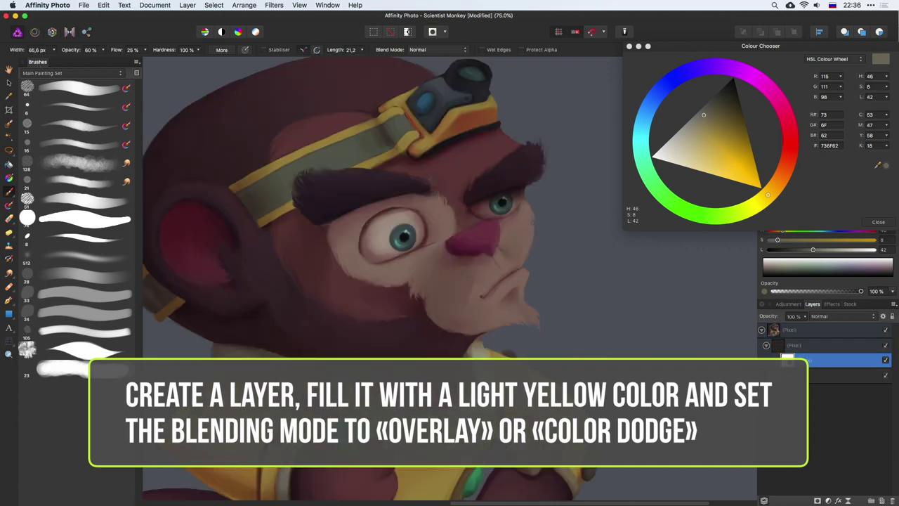
key("ctrl+minus")
left_click_drag(538, 274, 498, 213)
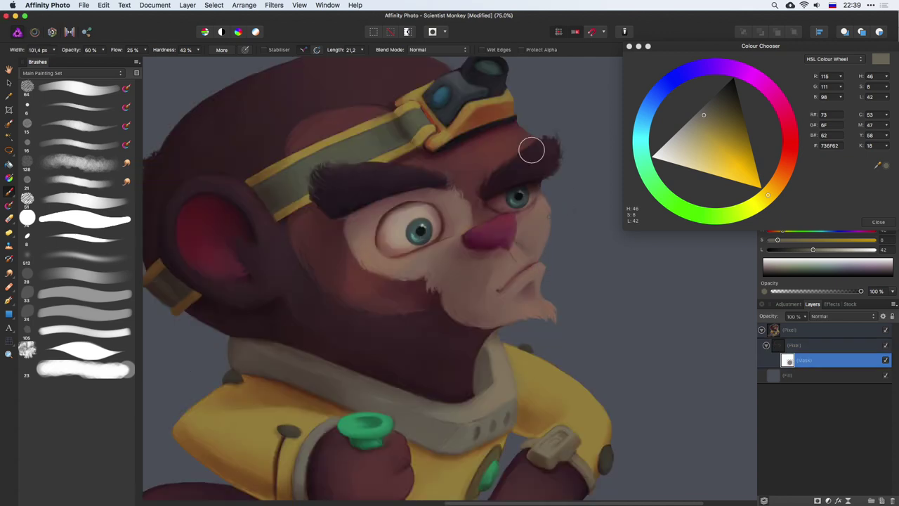
key("bracketleft")
key("bracketleft")
key("bracketleft")
key("bracketleft")
Hide and restore the panels, then select the tan lighting layer and check its blend mode
key("Tab")
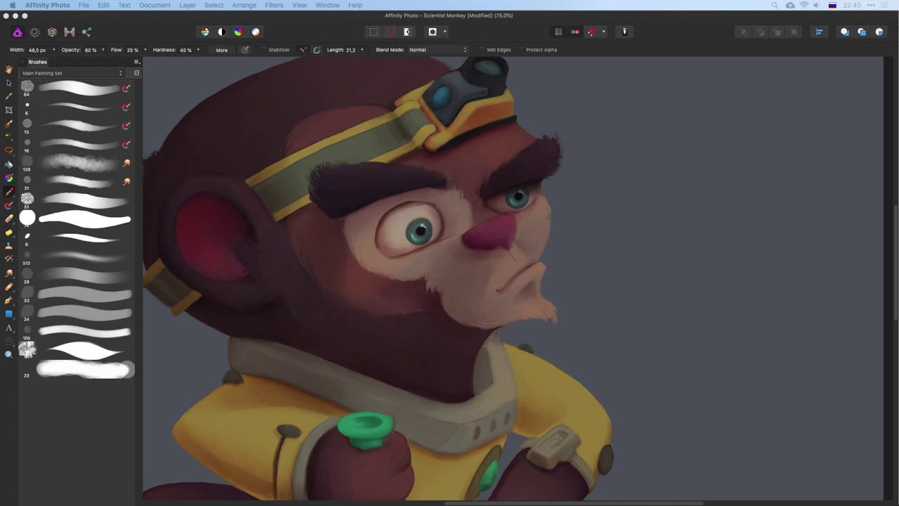
key("Tab")
left_click(828, 351)
left_click(844, 316)
Nest an HSL Shift adjustment inside the tan lighting layer and select its mask
left_click(868, 351)
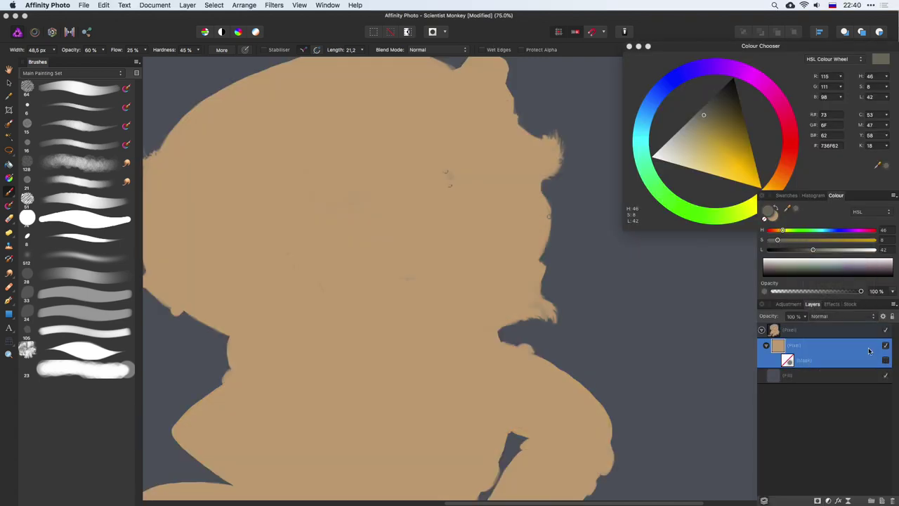
key("super+u")
left_click_drag(829, 345, 856, 375)
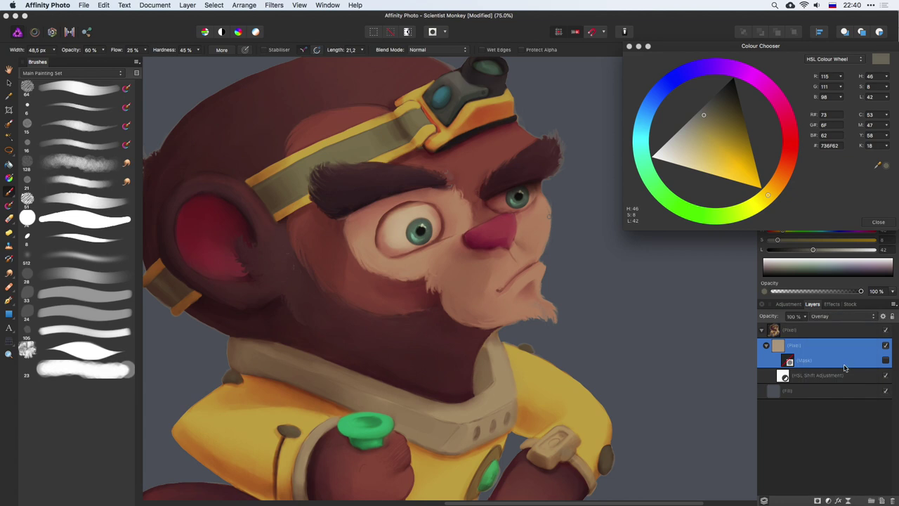
left_click(842, 360)
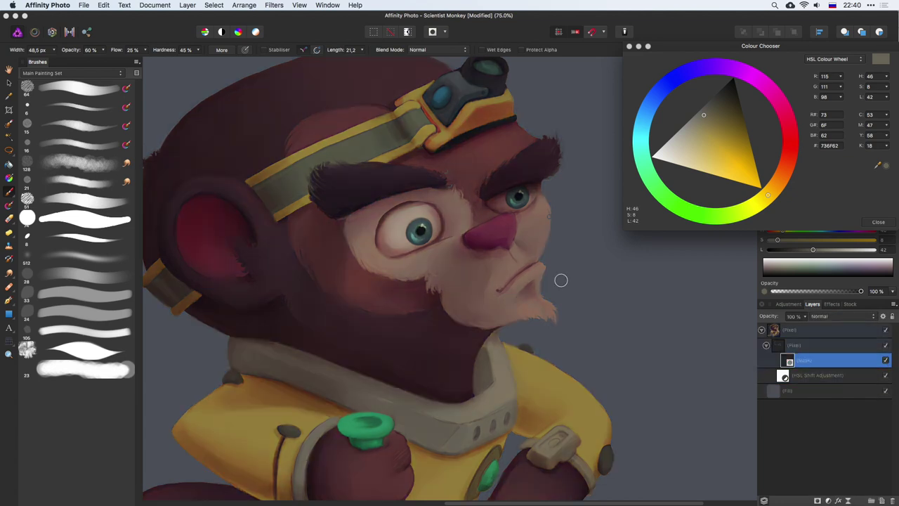
left_click_drag(391, 254, 421, 243)
left_click_drag(557, 207, 530, 277)
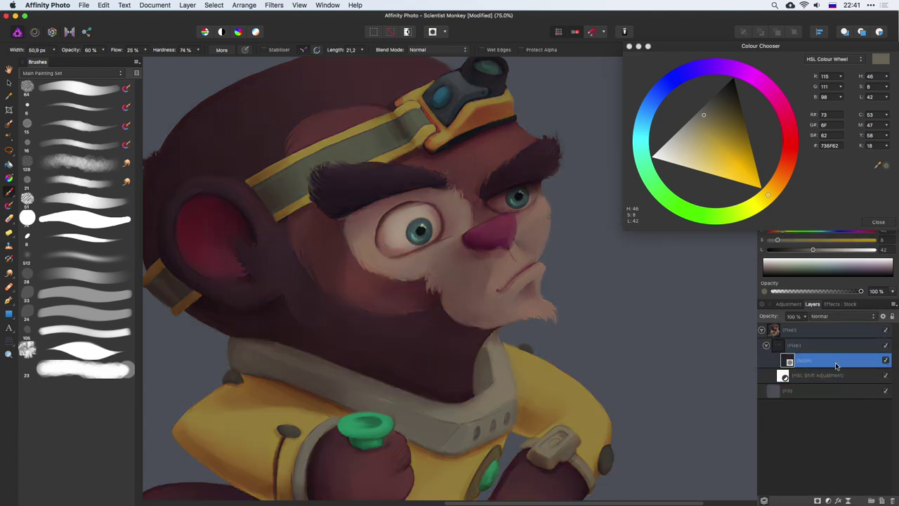
Reset to black and white, make white the painting colour, and size the brush
right_click(835, 365)
key("Escape")
key("x")
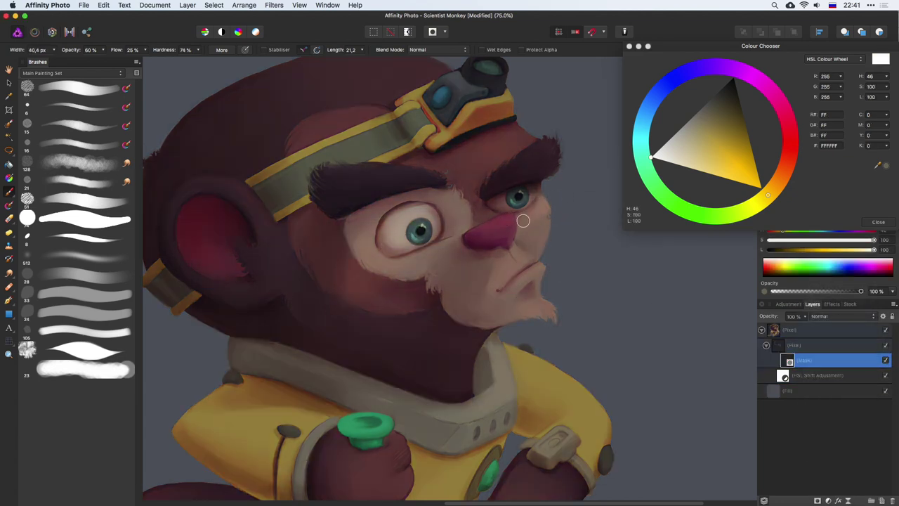
left_click_drag(445, 190, 368, 245)
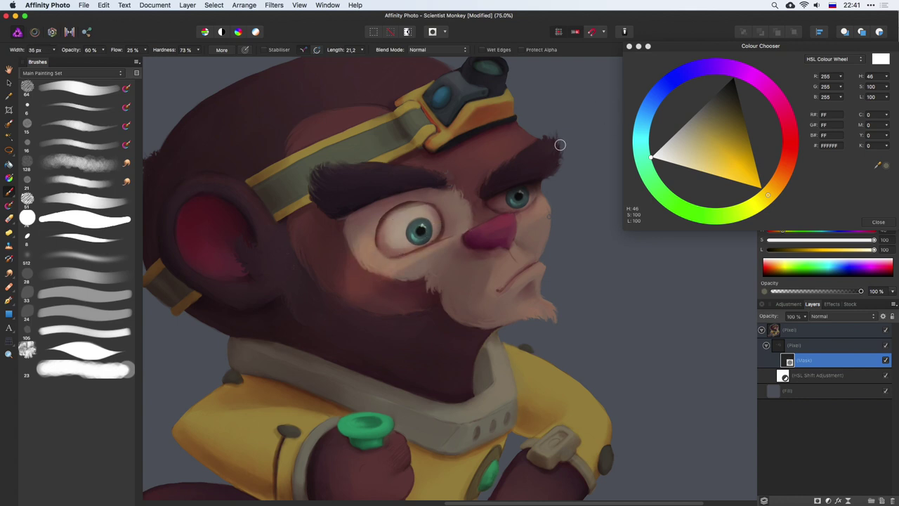
key("r")
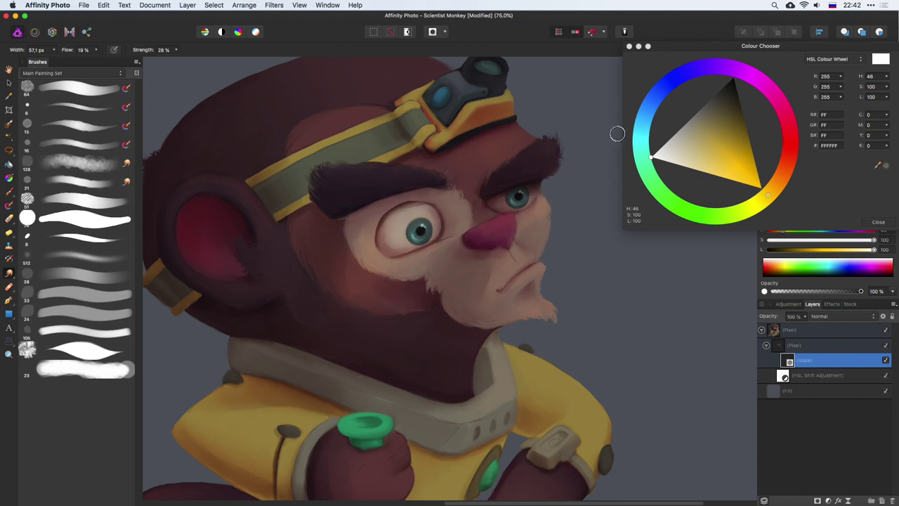
key("b")
Brush white onto the mask to warm the monkey's face, ear, sleeves and fists
scroll(549, 117, "up", 5)
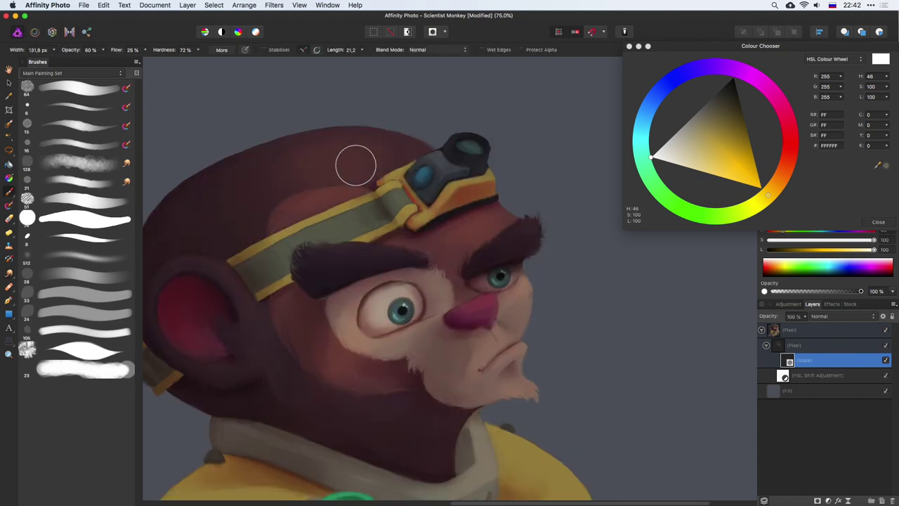
key("bracketleft")
key("bracketleft")
key("bracketleft")
key("bracketright")
key("bracketright")
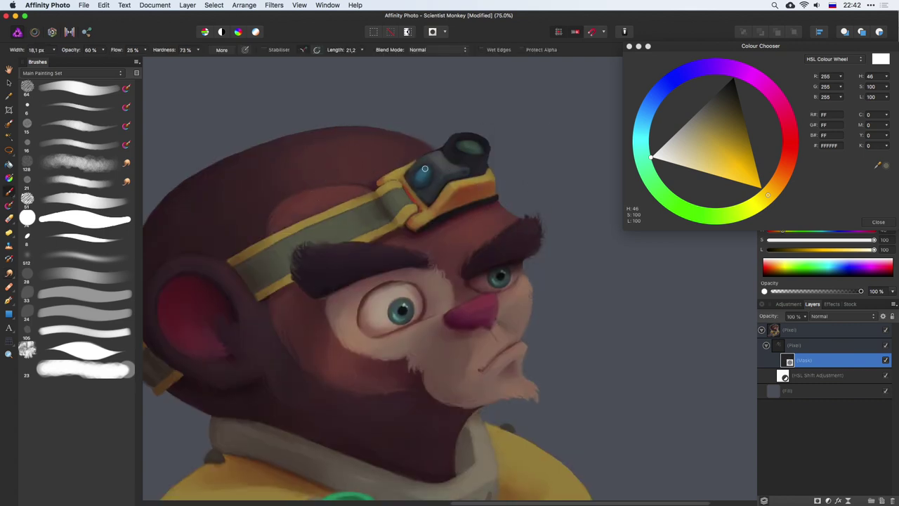
key("bracketright")
key("bracketright")
key("bracketright")
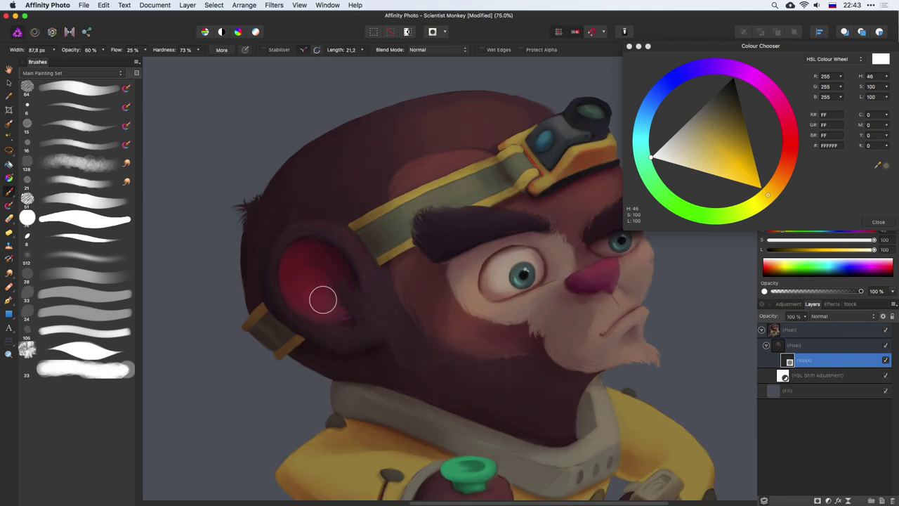
scroll(382, 311, "down", 5)
key("bracketleft")
key("bracketleft")
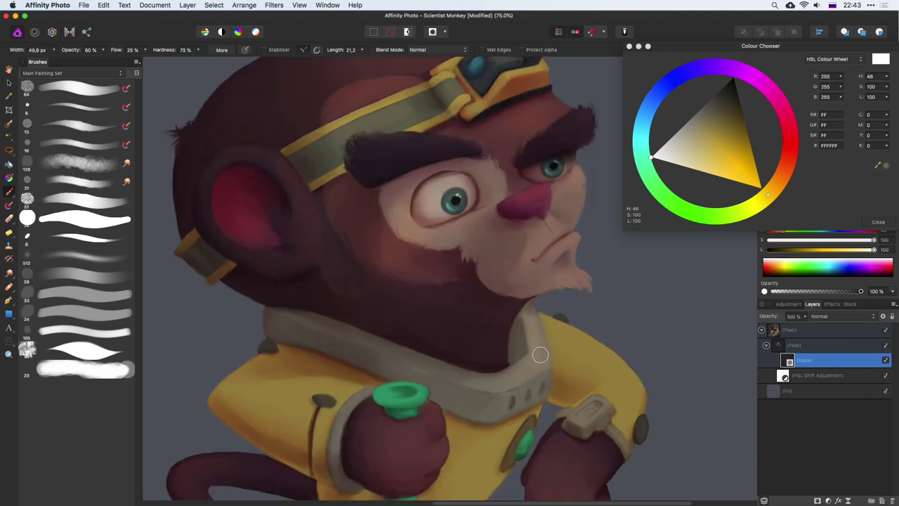
key("bracketright")
scroll(618, 382, "down", 5)
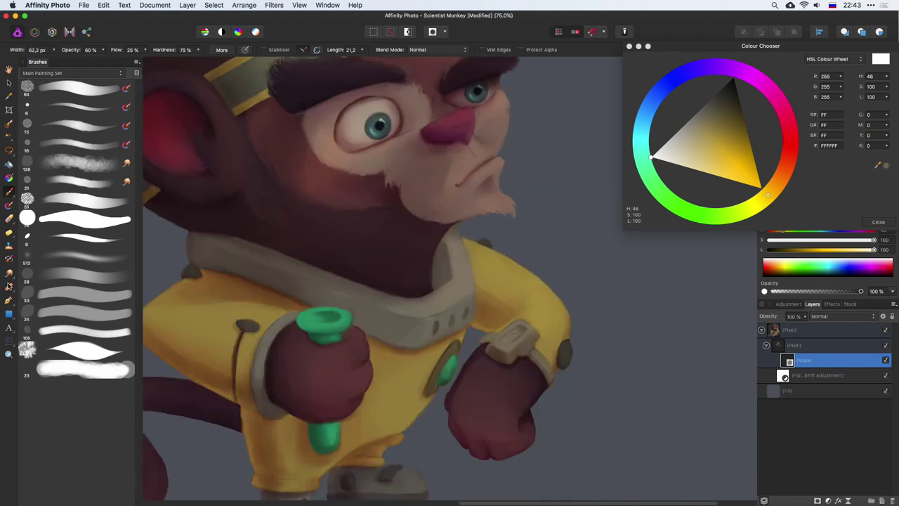
key("bracketleft")
key("bracketleft")
scroll(509, 309, "down", 5)
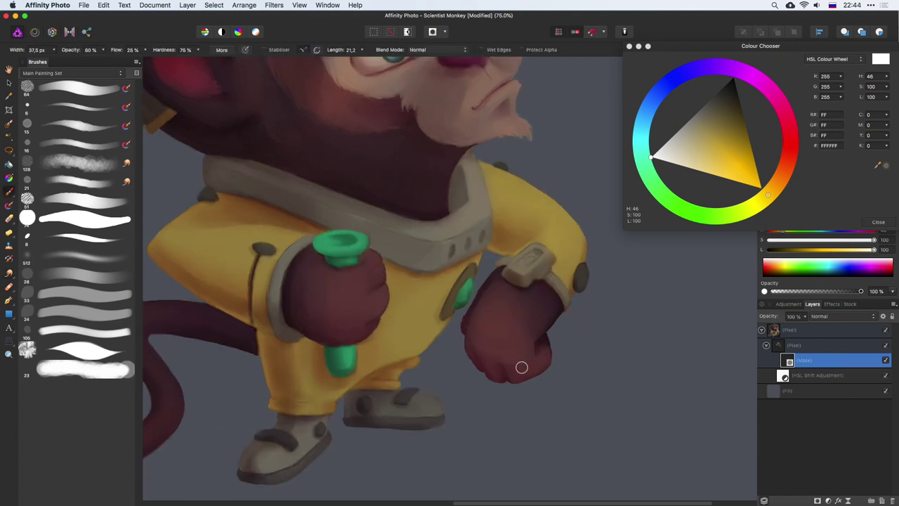
scroll(515, 321, "left", 5)
key("bracketleft")
key("bracketleft")
key("bracketleft")
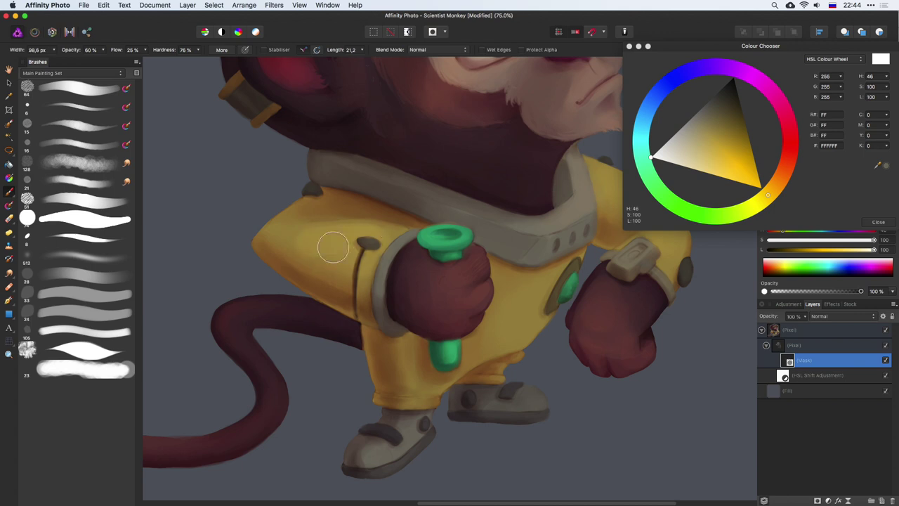
Soften the mask lighting on the trousers with the blending brush
left_click_drag(331, 241, 372, 246)
key("r")
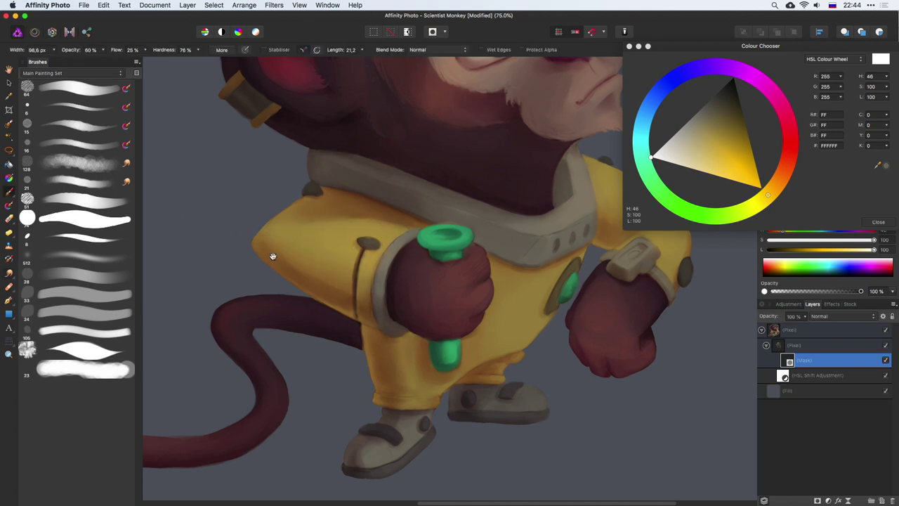
scroll(354, 267, "left", 5)
scroll(355, 267, "down", 3)
scroll(171, 209, "right", 5)
key("b")
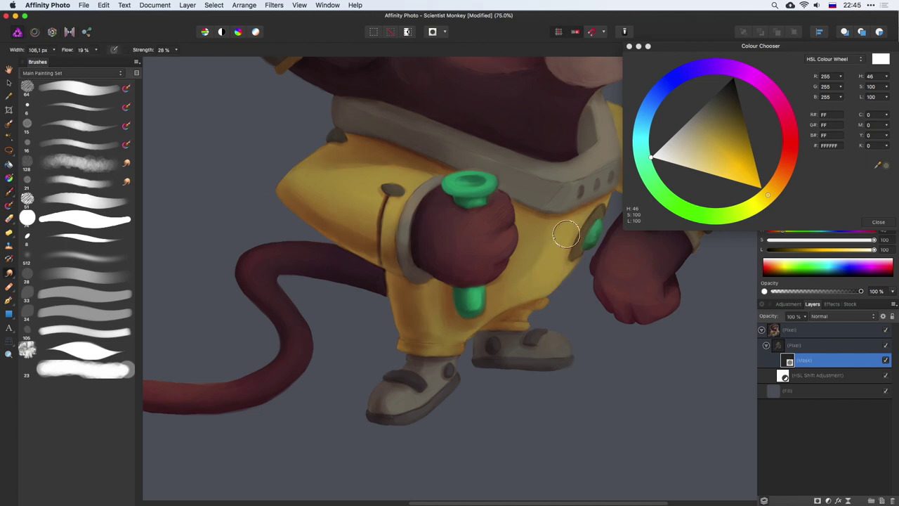
Paint warm light into the mask over the headband and ear clip
key("bracketleft")
key("bracketleft")
key("bracketleft")
key("bracketleft")
key("bracketleft")
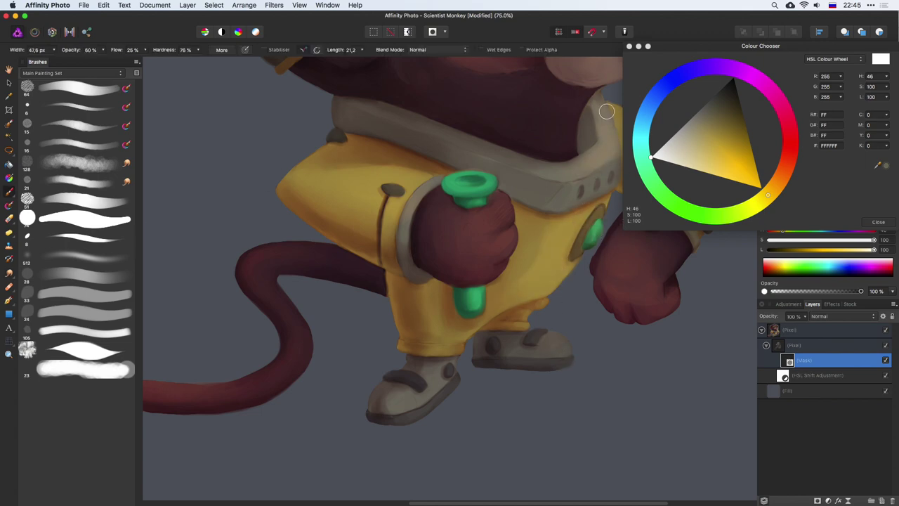
scroll(603, 169, "up", 3)
scroll(582, 188, "up", 3)
key("bracketright")
key("bracketright")
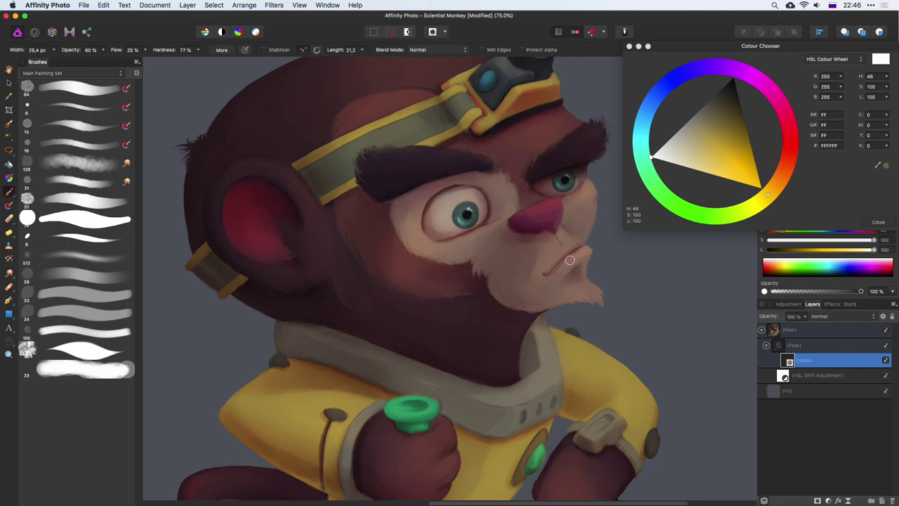
scroll(495, 224, "down", 2)
scroll(532, 171, "down", 2)
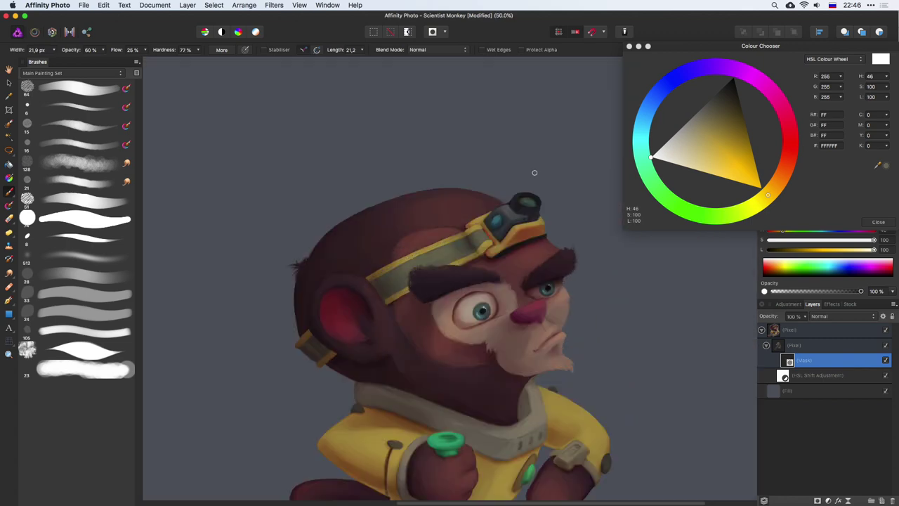
scroll(531, 170, "down", 1)
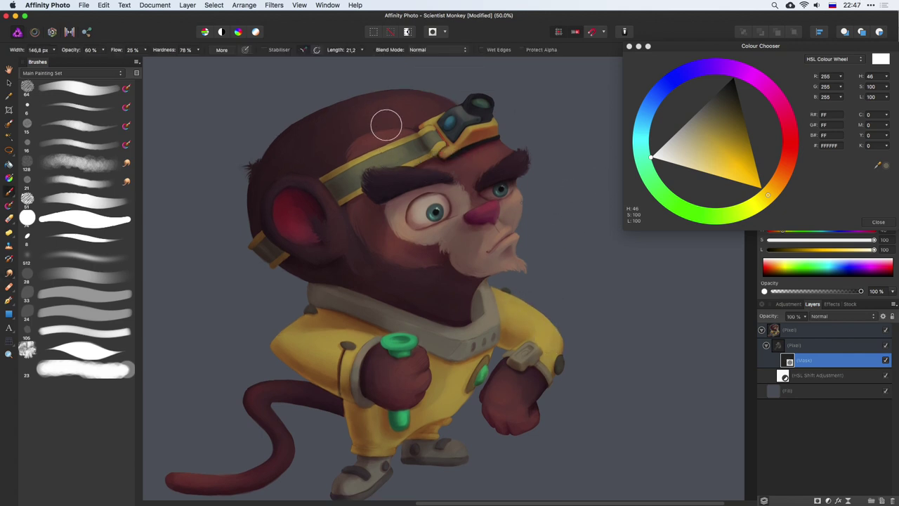
key("bracketleft")
key("bracketleft")
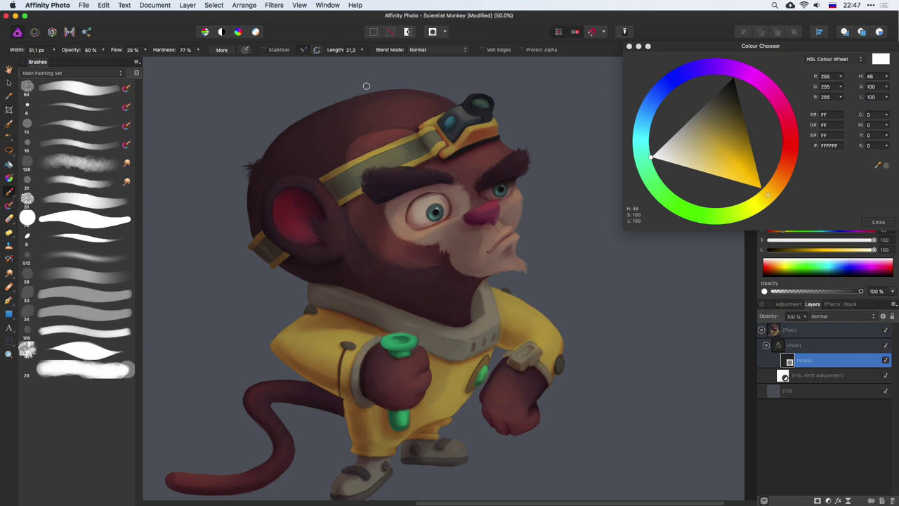
key("bracketleft")
key("bracketleft")
key("bracketleft")
Brush more warm light onto the yellow sleeves, suit and tail with a smaller brush
scroll(559, 151, "down", 2)
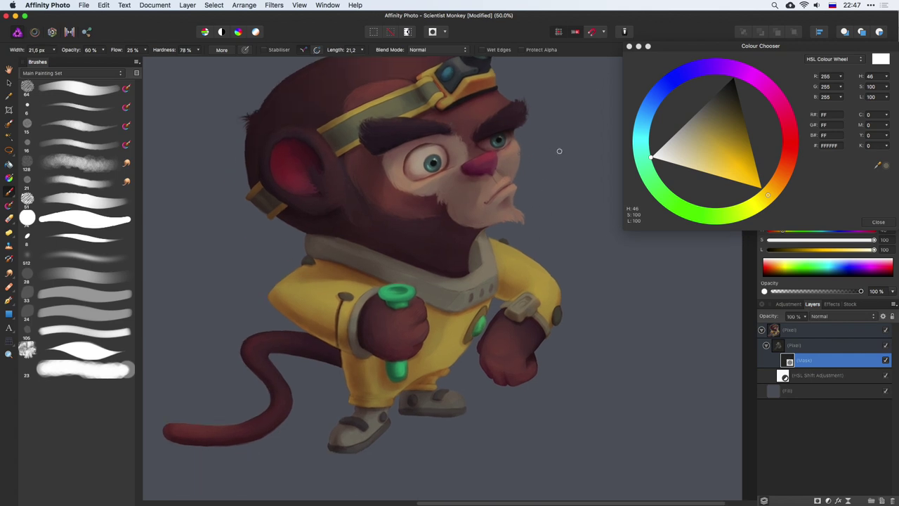
scroll(512, 246, "up", 1)
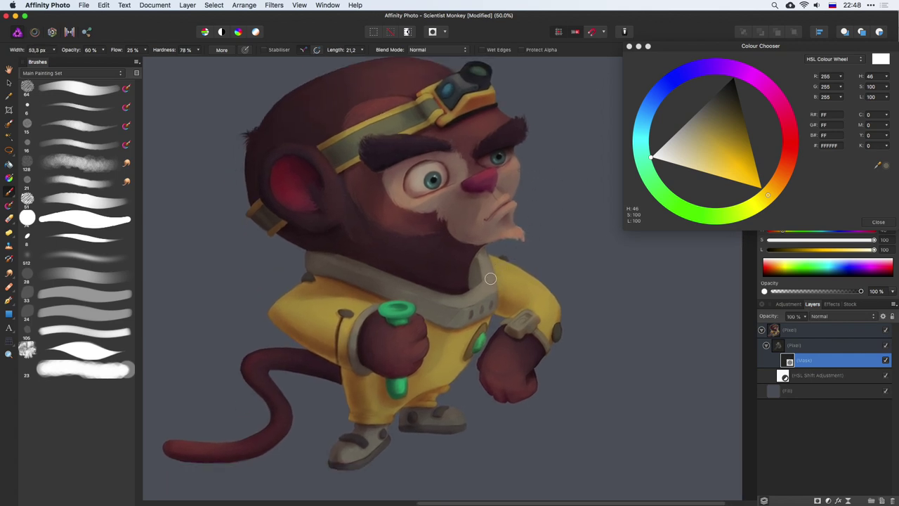
key("bracketleft")
scroll(491, 278, "down", 2)
scroll(413, 331, "up", 3)
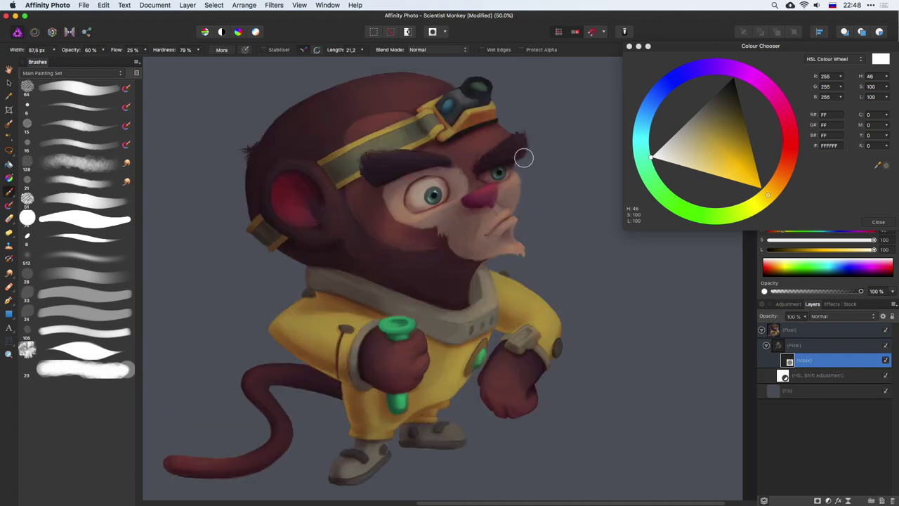
scroll(280, 349, "left", 2)
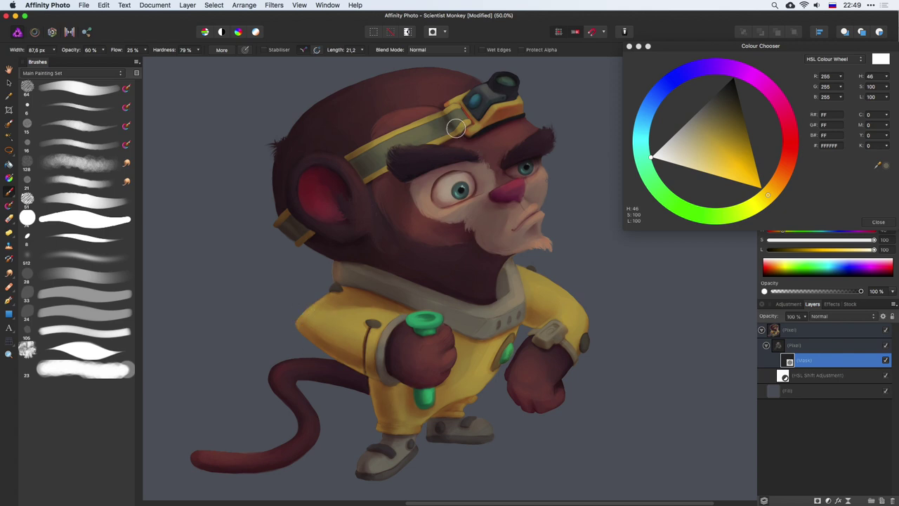
scroll(322, 283, "up", 2)
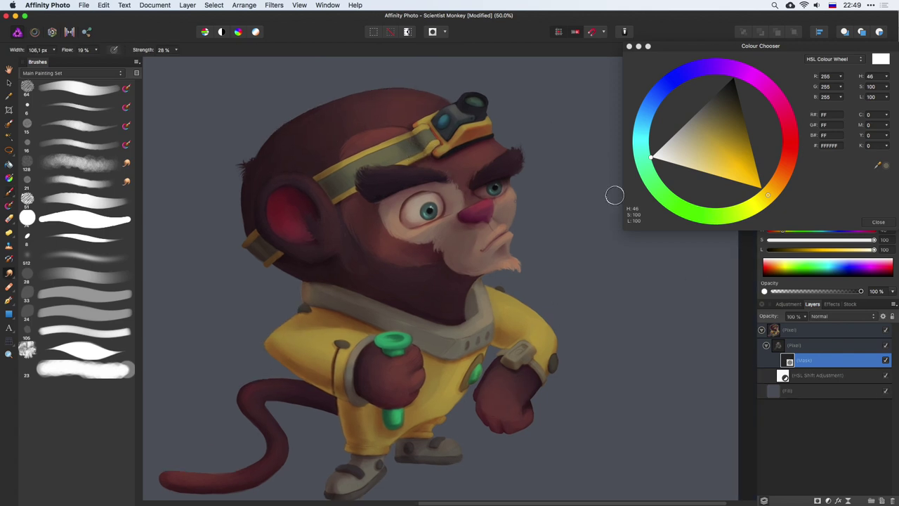
scroll(534, 281, "right", 3)
scroll(492, 210, "up", 1)
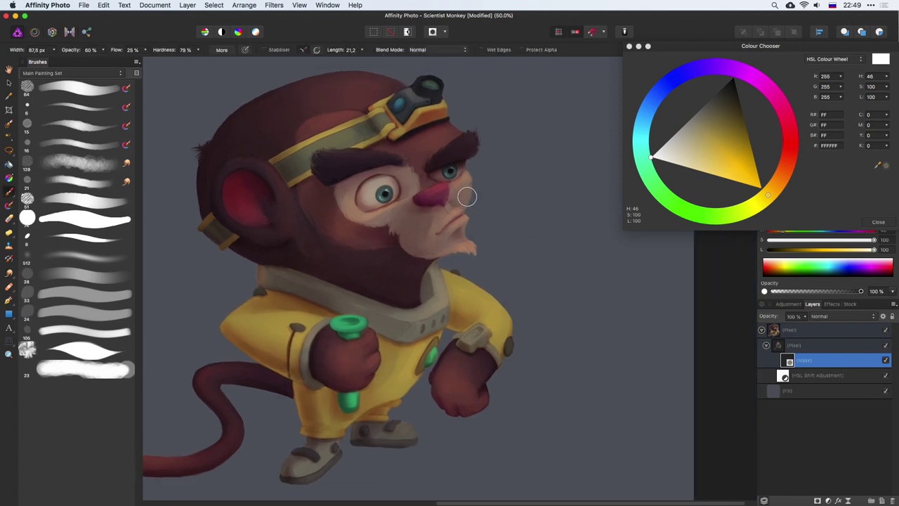
Select the Overlay layer and paint a cyan 6CF0FA rim light along the neck edge
left_click(848, 346)
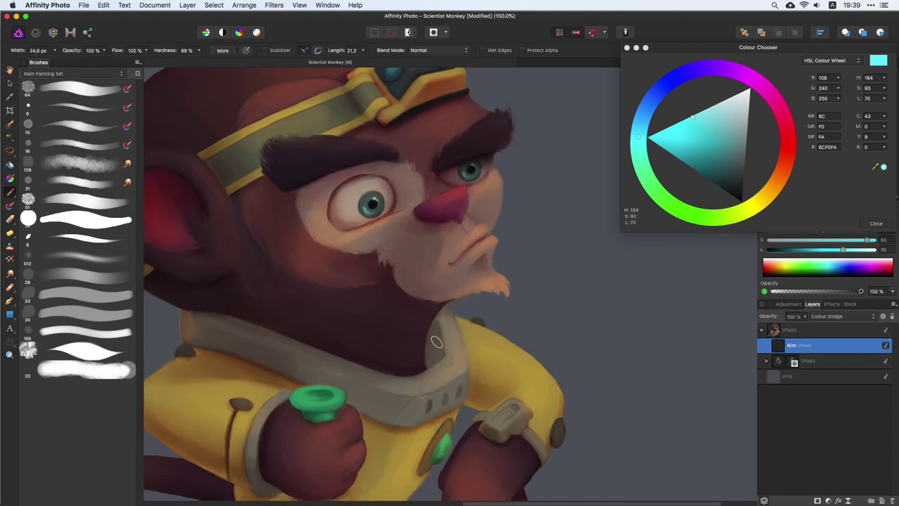
left_click_drag(421, 367, 434, 318)
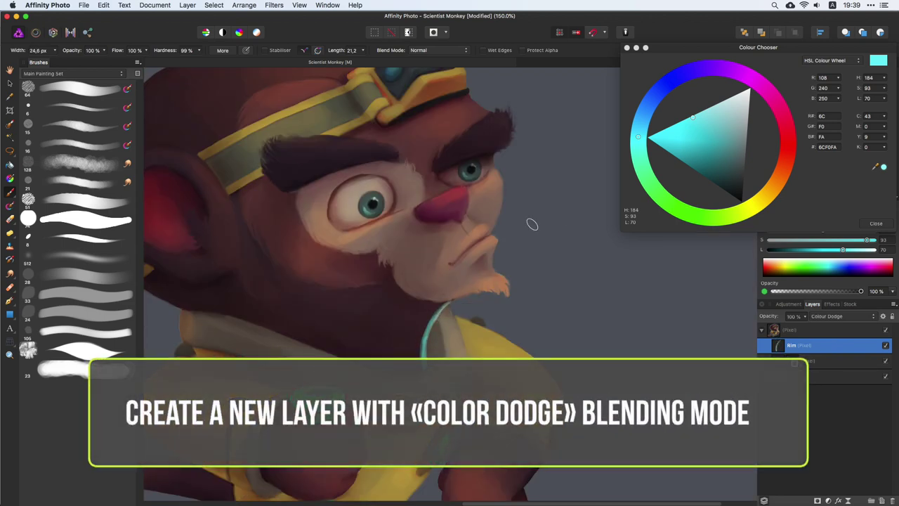
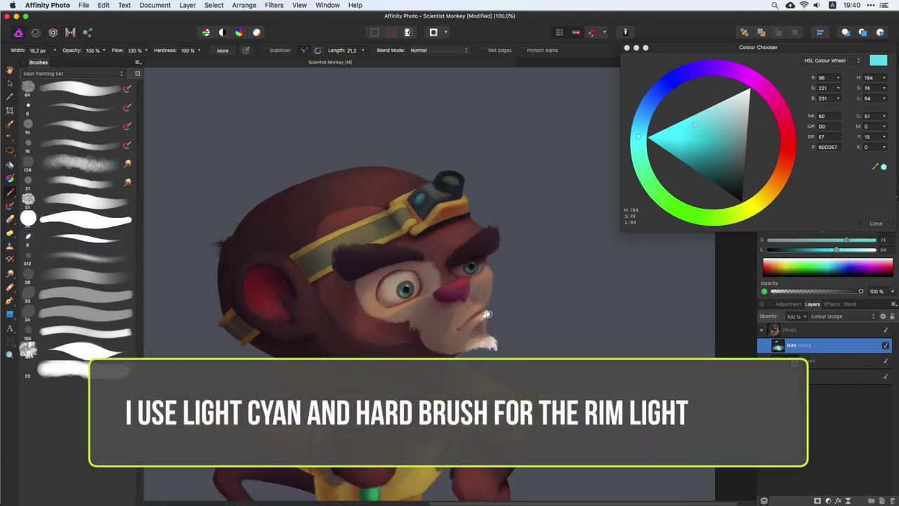
Paint cyan rim highlights near the face, the head's edge, the goggle and the headband
left_click_drag(457, 281, 467, 276)
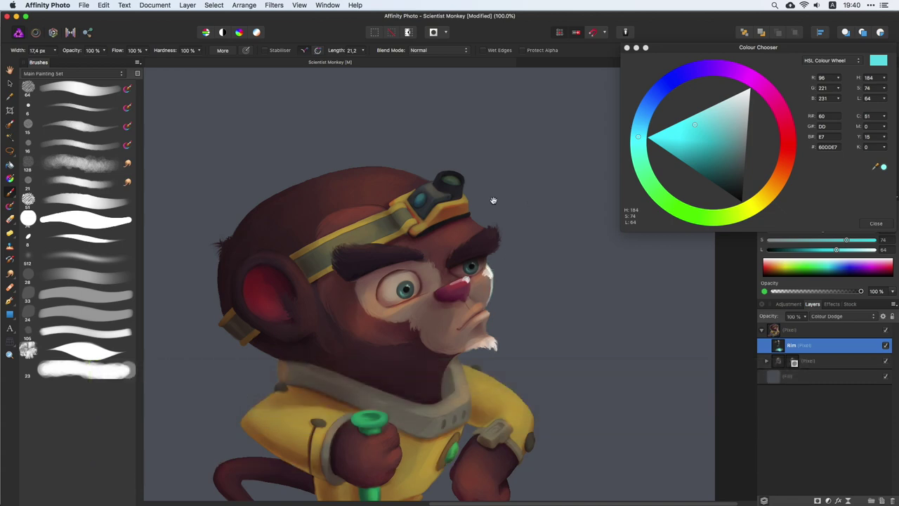
left_click_drag(493, 200, 516, 261)
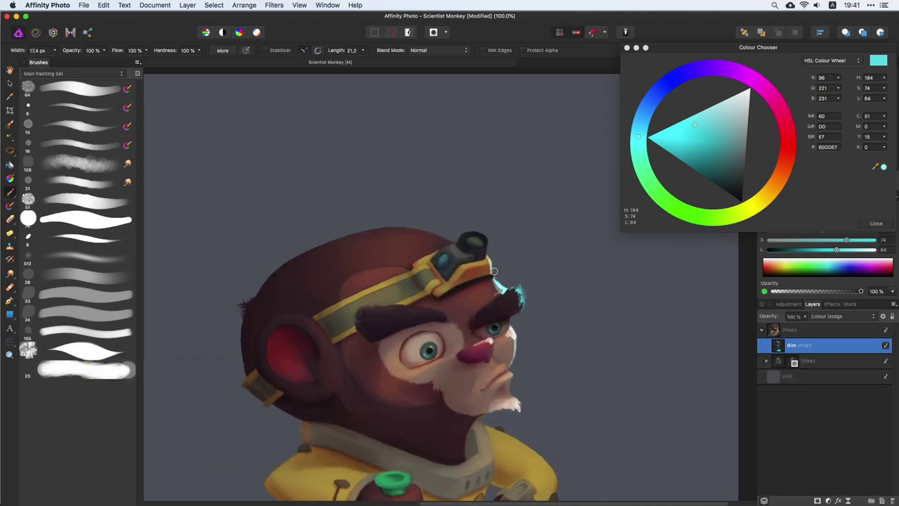
scroll(485, 248, "up", 5)
left_click_drag(434, 266, 469, 304)
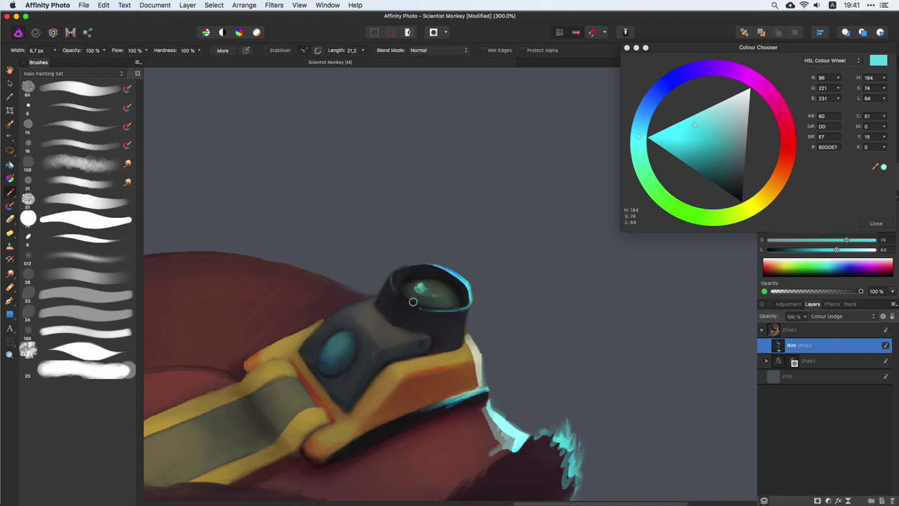
left_click_drag(481, 383, 470, 331)
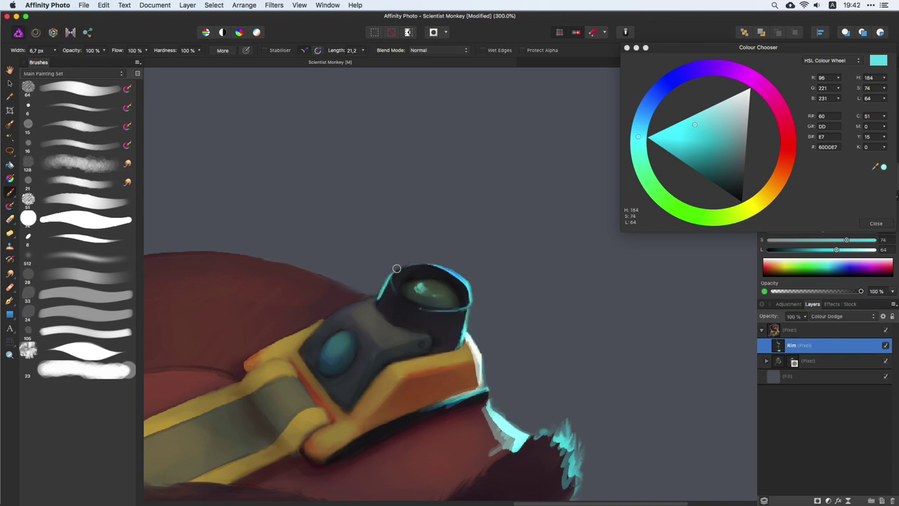
Paint cyan rim light along the hat's top and the shoulder, softening the shoulder glow
scroll(396, 268, "left", 5)
mouse_move(309, 261)
left_mouse_down()
mouse_move(396, 255)
mouse_move(485, 315)
left_mouse_up()
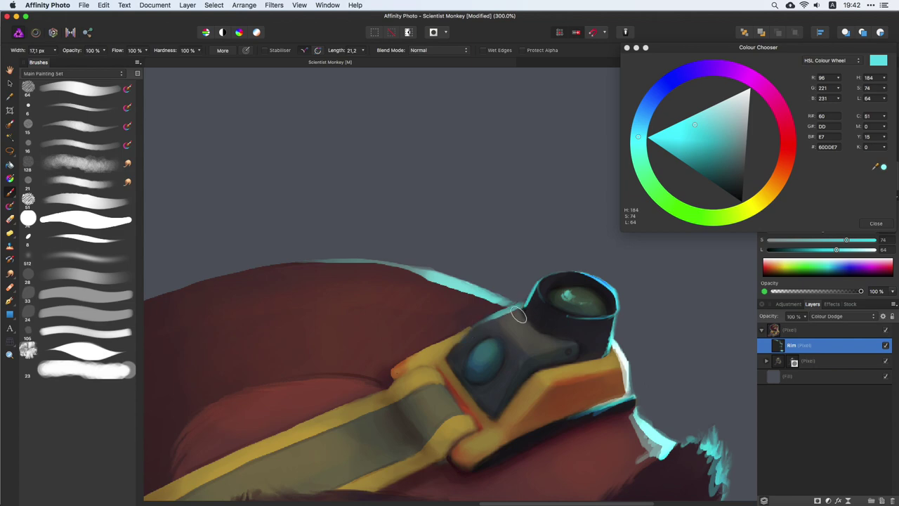
scroll(487, 343, "down", 5)
scroll(456, 295, "down", 5)
scroll(435, 261, "up", 5)
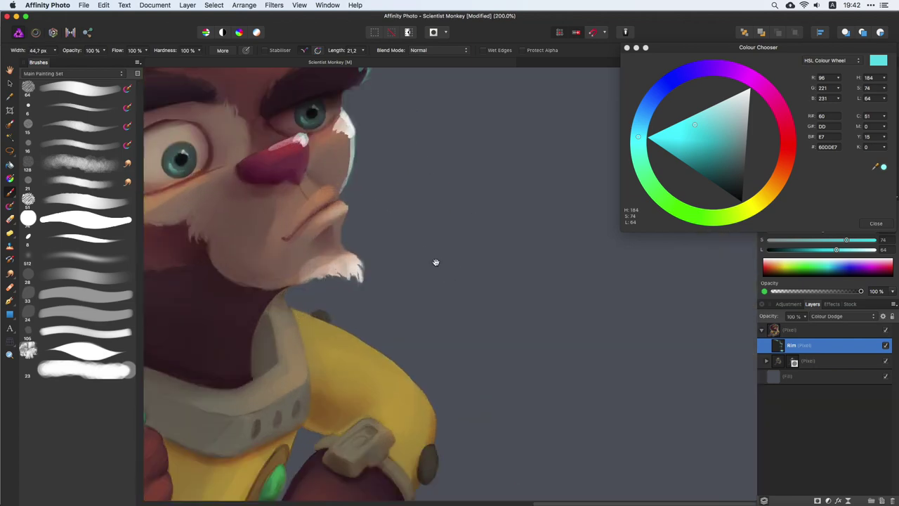
left_click_drag(357, 232, 421, 254)
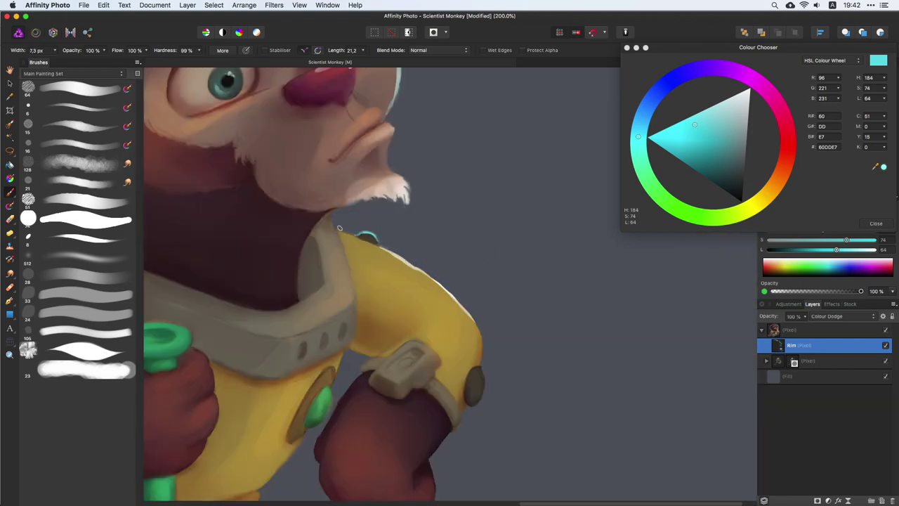
left_click_drag(476, 326, 387, 247)
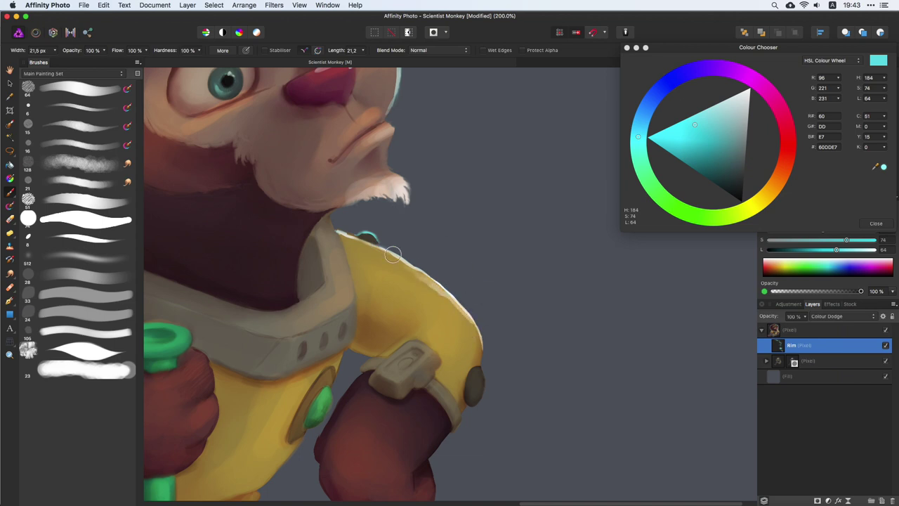
Add a cyan rim stroke on the fist's edge, then undo it
scroll(483, 342, "down", 3)
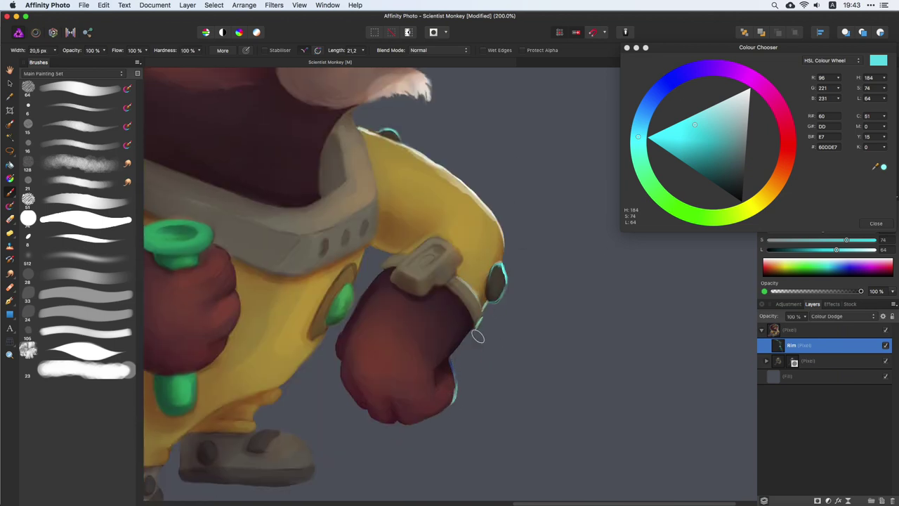
left_click_drag(457, 375, 420, 421)
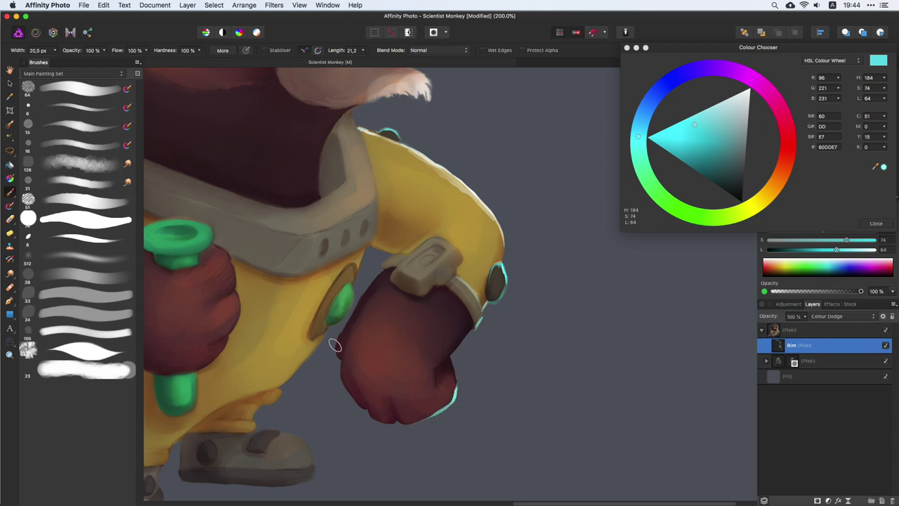
scroll(374, 417, "left", 5)
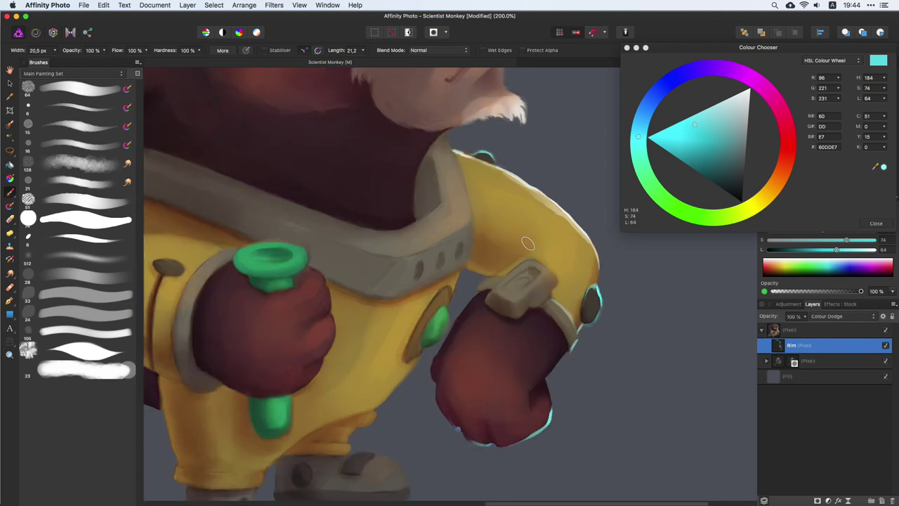
scroll(528, 243, "down", 1)
key("ctrl+z")
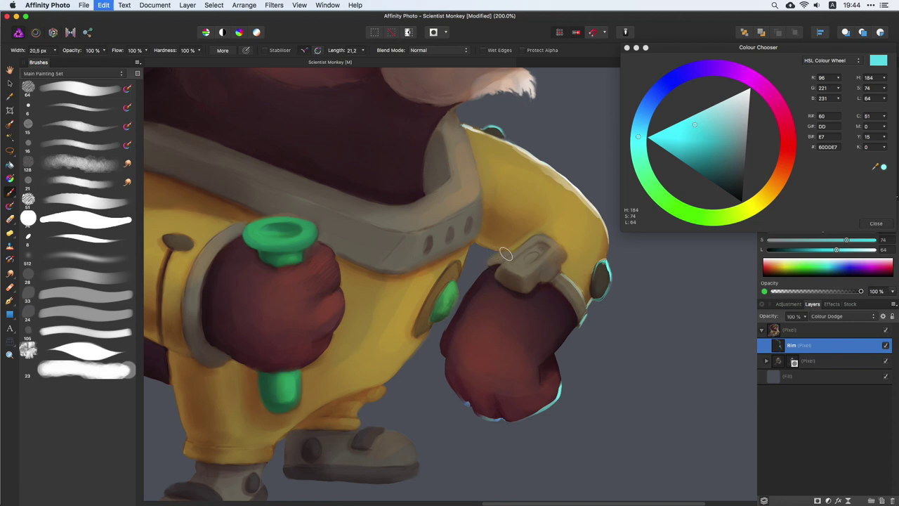
scroll(500, 251, "up", 3)
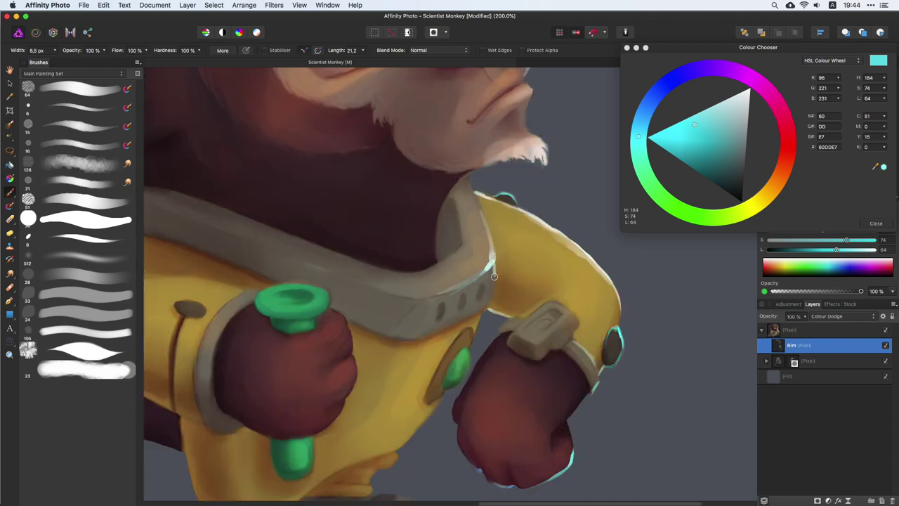
scroll(448, 309, "up", 2)
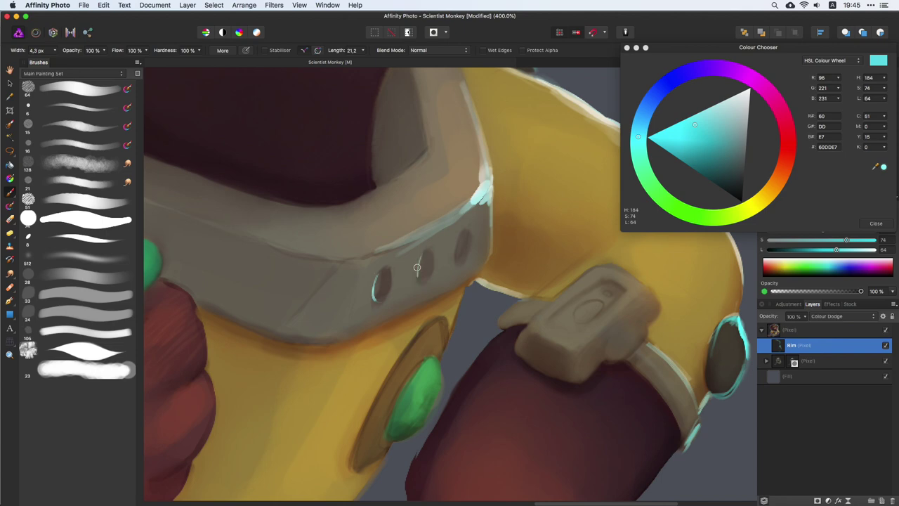
scroll(416, 279, "down", 2)
scroll(436, 267, "up", 1)
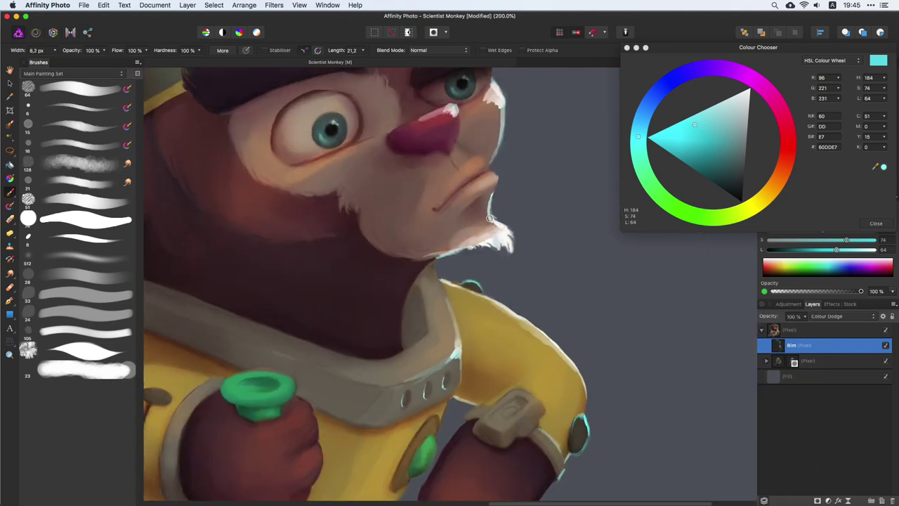
Resize the brush and paint cyan rim light down the head's left edge and ear band
scroll(489, 219, "up", 2)
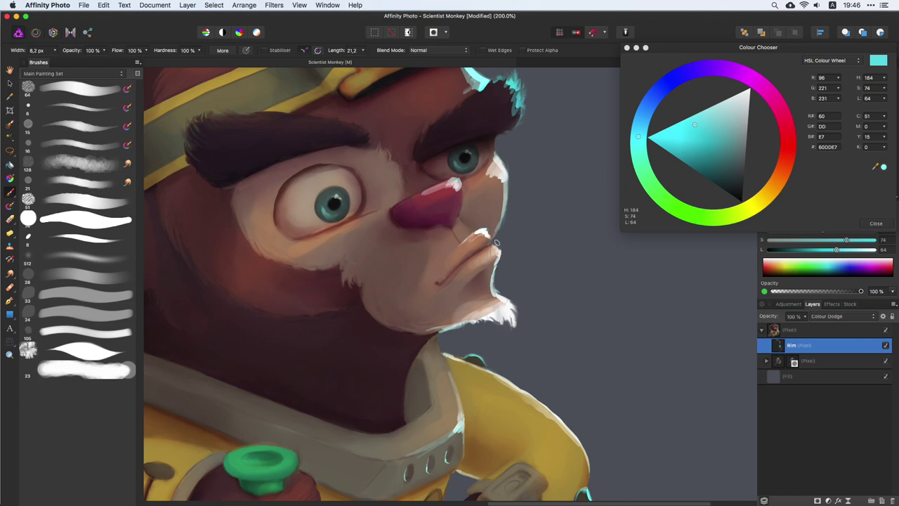
scroll(496, 242, "up", 2)
scroll(506, 253, "left", 3)
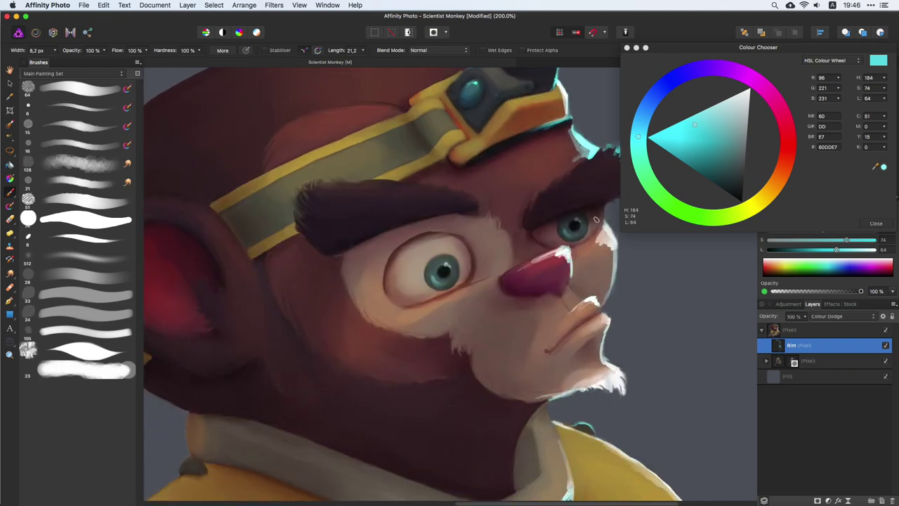
scroll(595, 220, "up", 3)
scroll(453, 224, "up", 2)
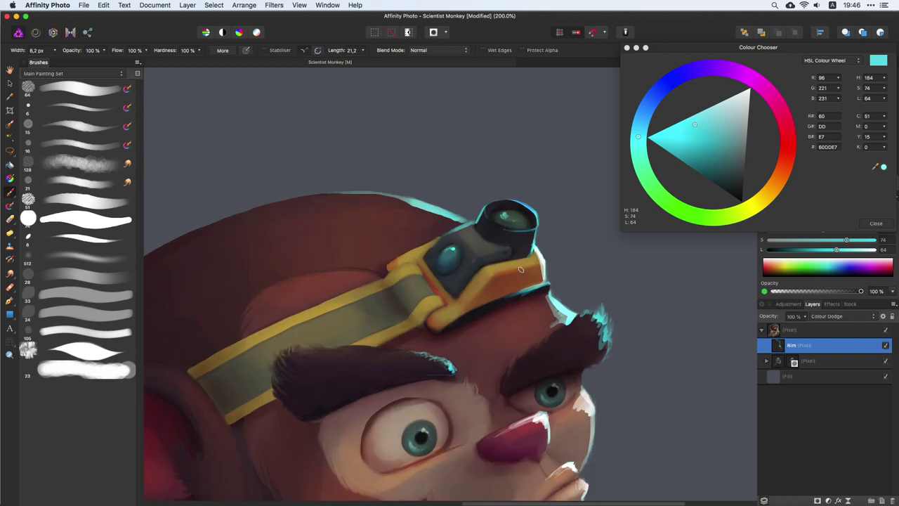
scroll(472, 315, "up", 1)
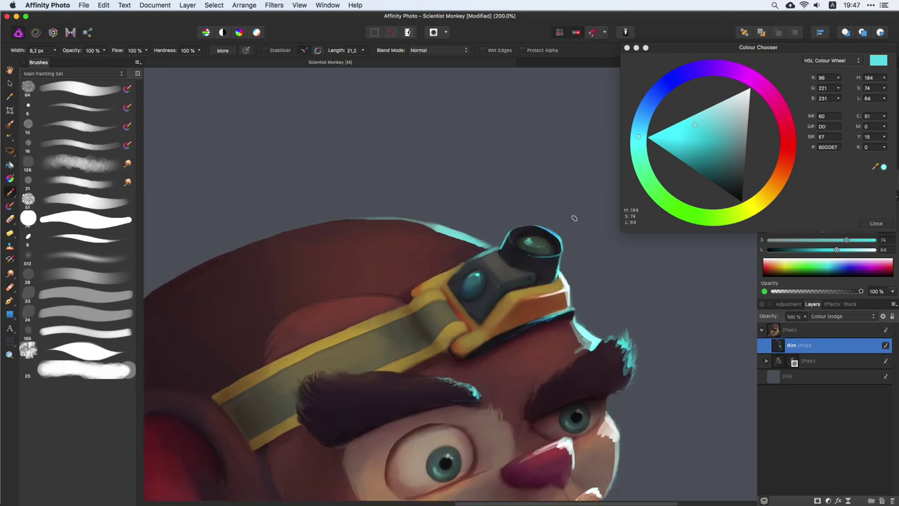
scroll(422, 302, "left", 5)
scroll(421, 302, "down", 3)
key("bracketright")
key("bracketright")
key("bracketright")
left_click_drag(295, 214, 281, 246)
key("bracketleft")
key("bracketleft")
key("bracketleft")
mouse_move(372, 141)
left_mouse_down()
mouse_move(329, 186)
mouse_move(283, 382)
mouse_move(335, 419)
left_mouse_up()
Extend the cyan rim light down the collar edge and the ear's outer edge
scroll(292, 387, "down", 3)
scroll(293, 388, "right", 1)
mouse_move(306, 295)
left_mouse_down()
mouse_move(367, 325)
mouse_move(372, 369)
left_mouse_up()
scroll(358, 379, "up", 3)
scroll(357, 379, "left", 1)
mouse_move(297, 287)
left_mouse_down()
mouse_move(355, 217)
mouse_move(331, 364)
left_mouse_up()
With a smaller brush, add a light cyan rim stroke on the left shoulder
scroll(428, 248, "down", 5)
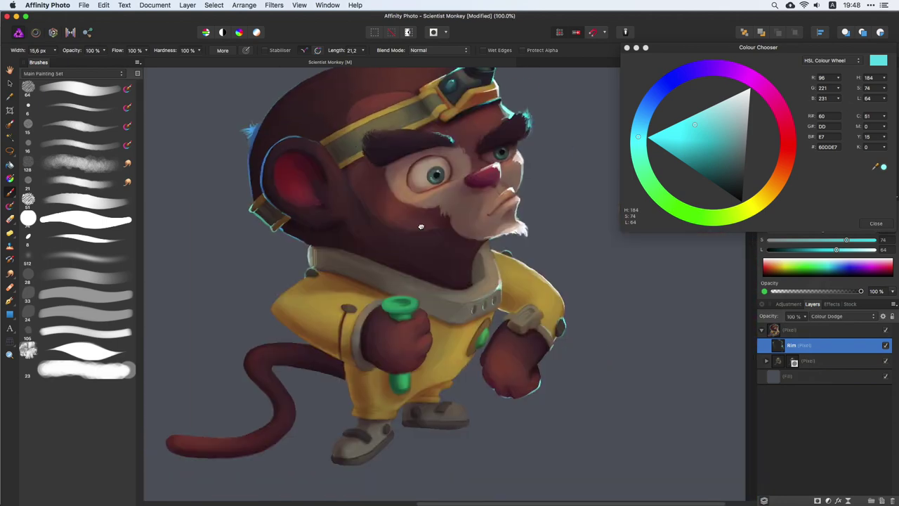
scroll(429, 248, "up", 4)
key("bracketleft")
key("bracketleft")
key("bracketleft")
mouse_move(323, 265)
left_mouse_down()
mouse_move(302, 337)
mouse_move(365, 371)
left_mouse_up()
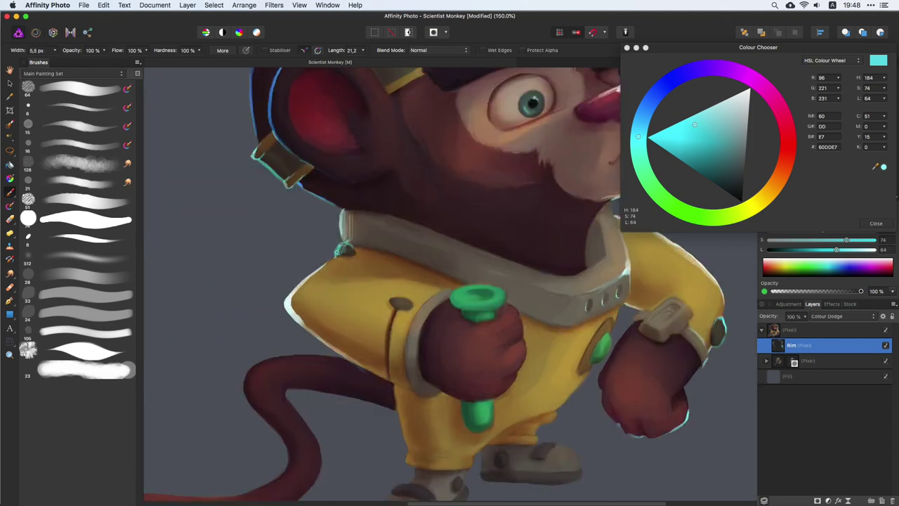
Paint cyan rim highlights along the trouser edge and the shoe's top edge
scroll(451, 255, "down", 3)
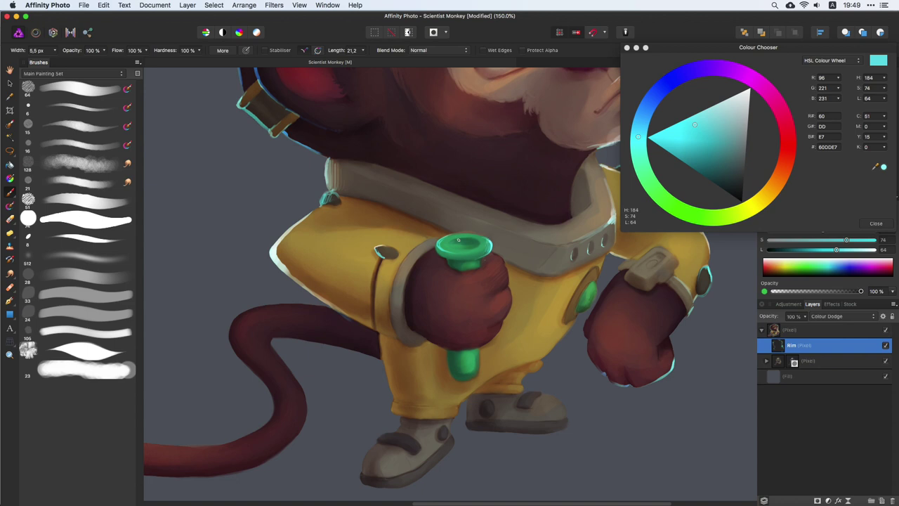
scroll(458, 237, "down", 3)
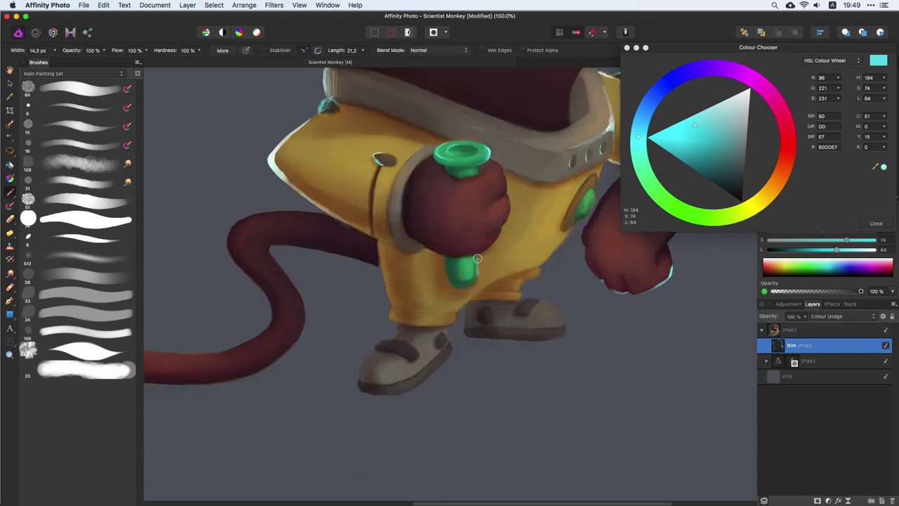
scroll(475, 280, "up", 2)
scroll(399, 314, "down", 4)
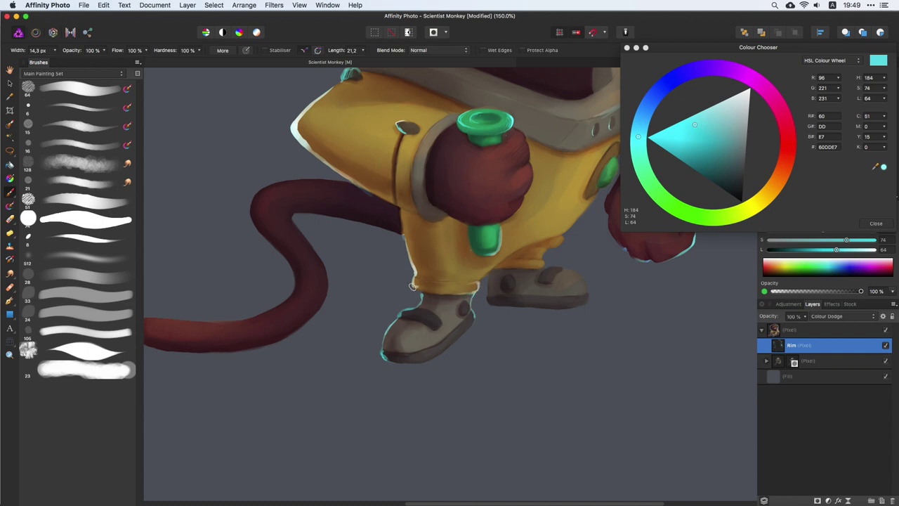
left_click_drag(483, 275, 521, 245)
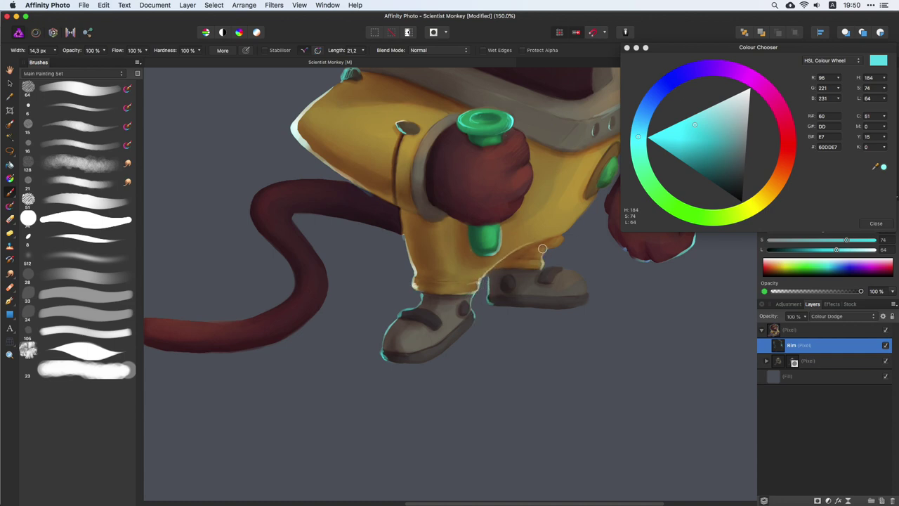
left_click_drag(562, 269, 581, 284)
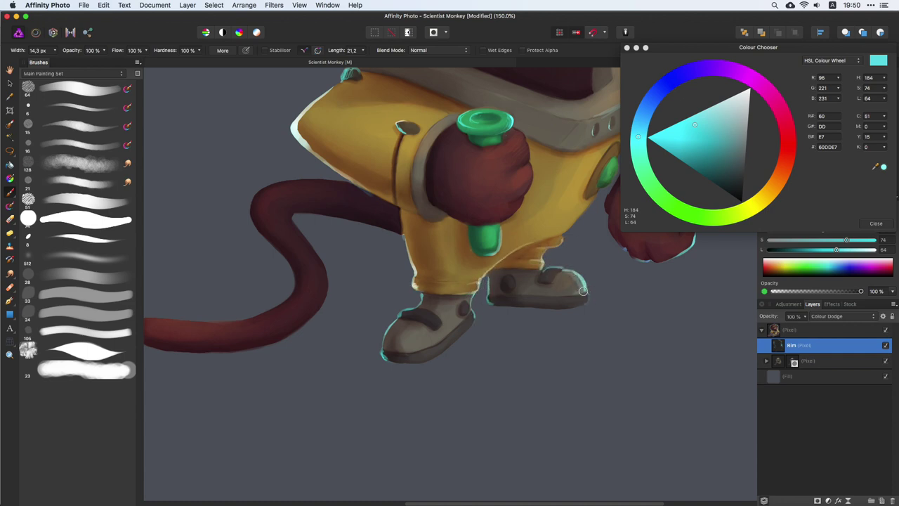
scroll(583, 290, "up", 4)
scroll(583, 290, "right", 4)
scroll(492, 337, "up", 1)
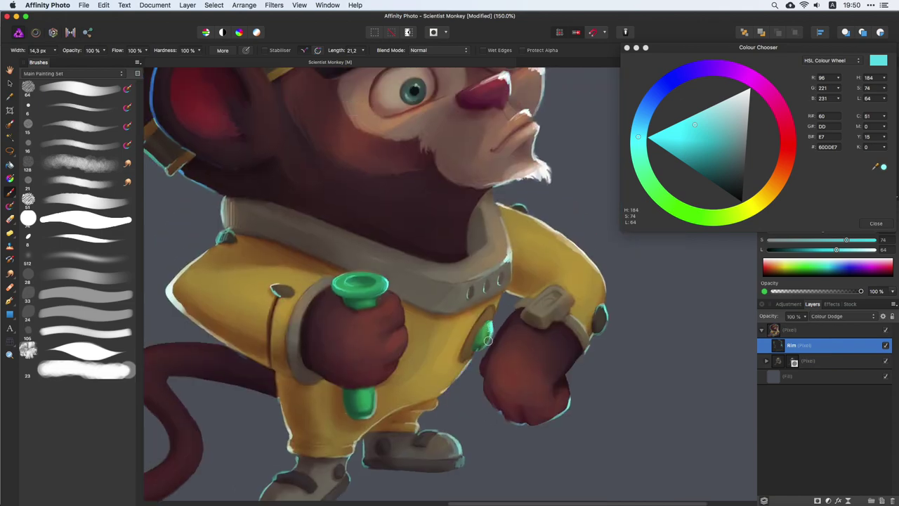
scroll(505, 289, "down", 5)
scroll(421, 281, "up", 5)
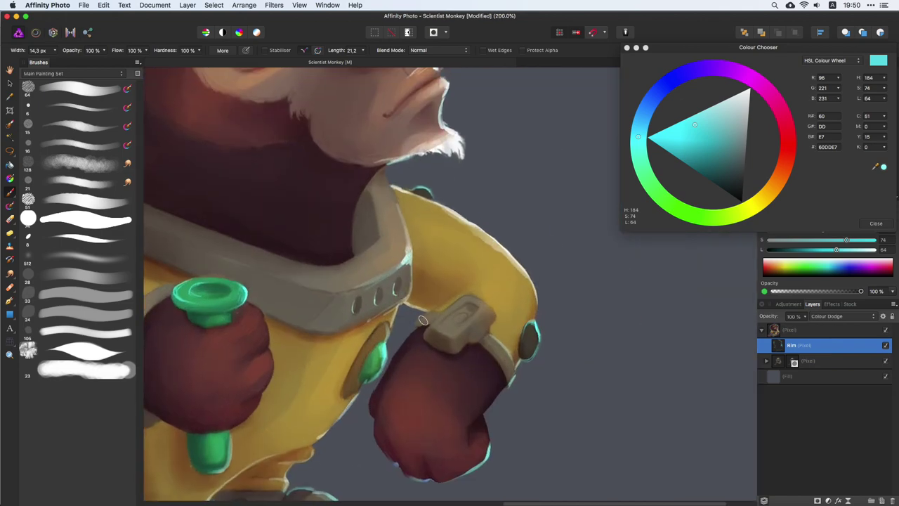
Choose the 21 px brush preset and smudge-blend the nose shading
scroll(351, 211, "up", 2)
left_click(77, 183)
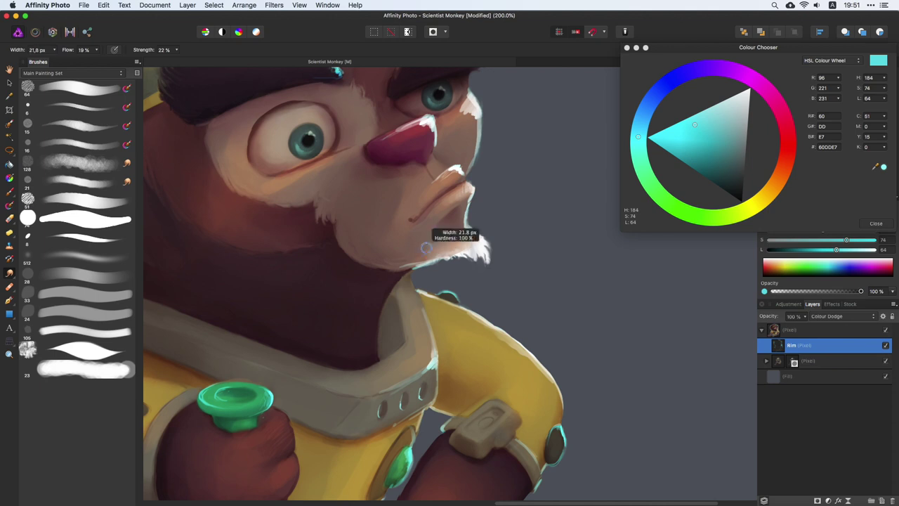
scroll(434, 293, "up", 3)
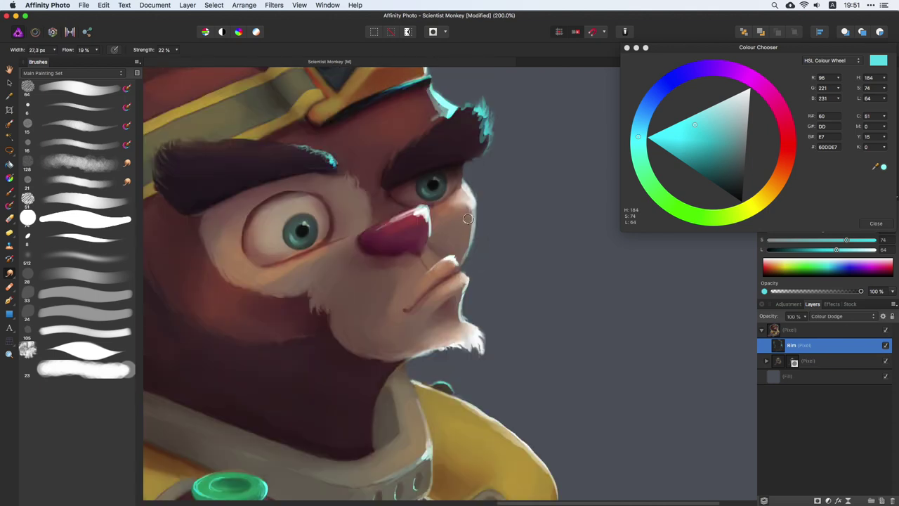
scroll(449, 224, "up", 2)
left_click_drag(427, 274, 383, 281)
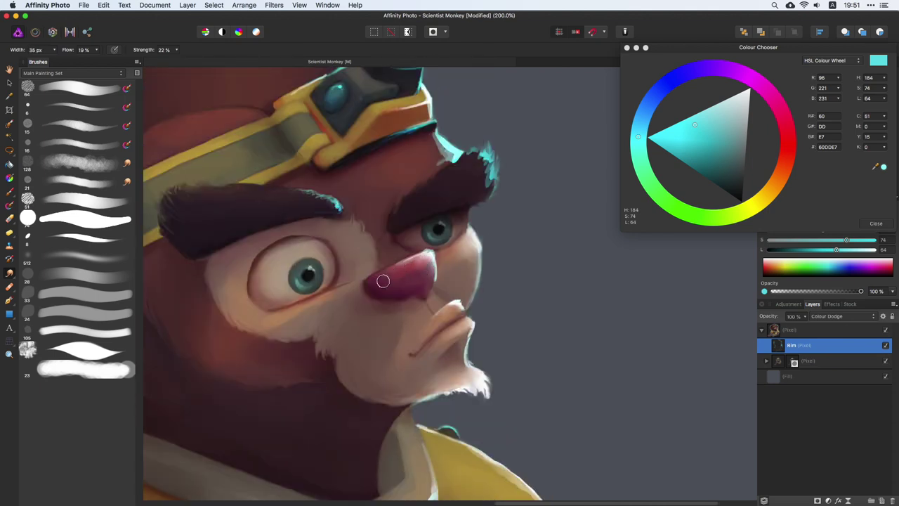
With a ~30 px Paint Brush, brighten the cyan rim light on the brow and head
key("b")
key("bracketright")
key("bracketright")
key("bracketright")
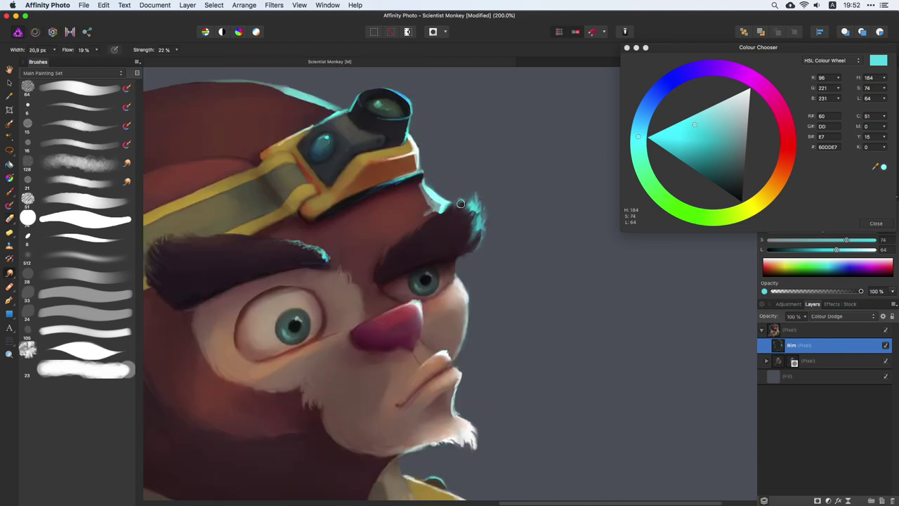
left_click_drag(476, 186, 426, 198)
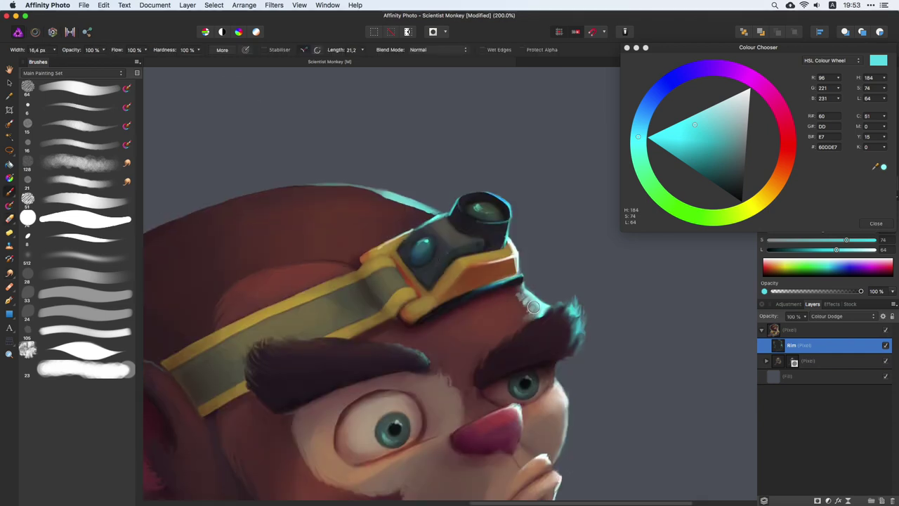
left_click_drag(534, 309, 512, 301)
Paint cyan rim light across the top edge of the head
key("r")
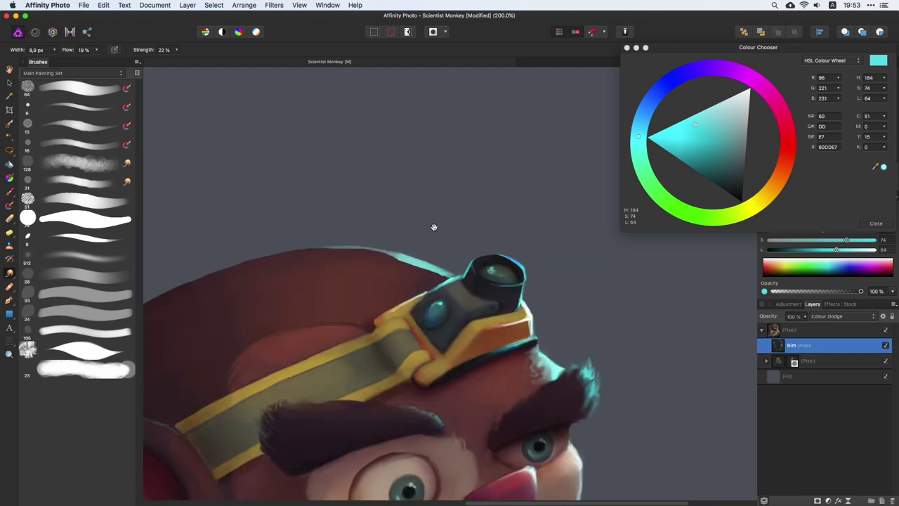
key("bracketright")
key("bracketright")
key("bracketright")
key("b")
mouse_move(453, 273)
left_mouse_down()
mouse_move(395, 249)
mouse_move(432, 270)
left_mouse_up()
left_click_drag(348, 247, 383, 250)
Set the Smudge brush to about 38 px, then paint a cyan highlight along the goggle strap
key("r")
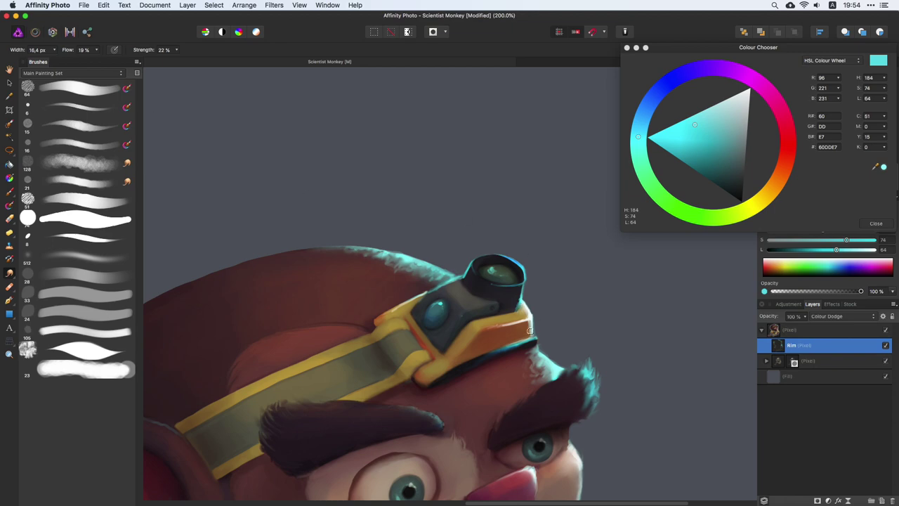
key("bracketright")
key("bracketright")
key("bracketright")
scroll(393, 316, "down", 5)
scroll(393, 316, "left", 2)
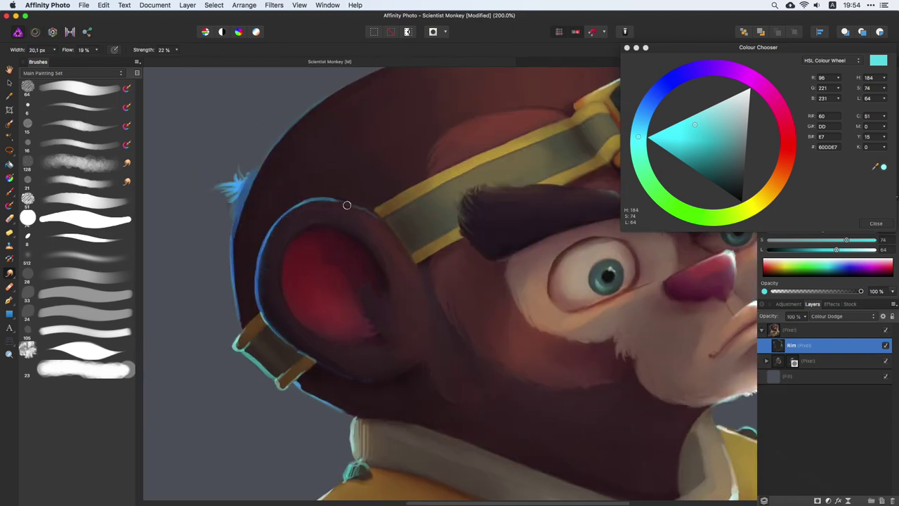
key("bracketleft")
scroll(239, 249, "left", 3)
scroll(330, 224, "down", 4)
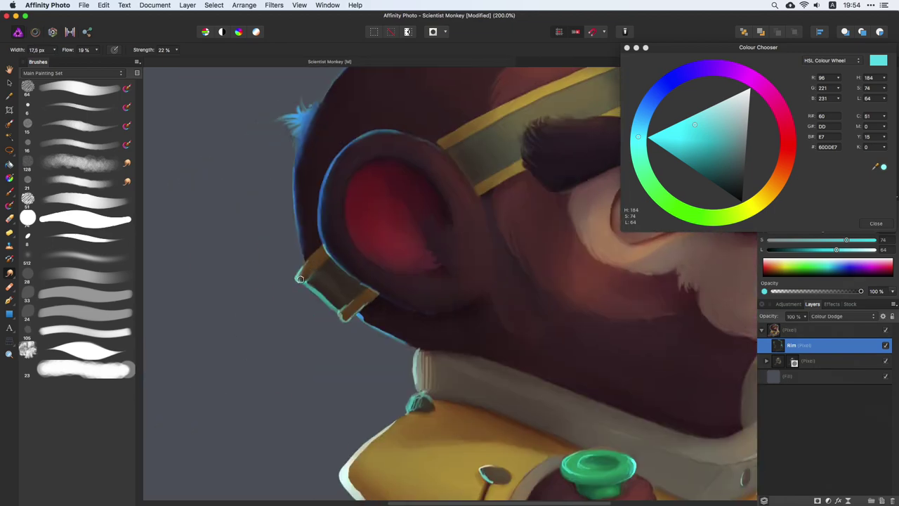
key("b")
left_click_drag(335, 309, 308, 288)
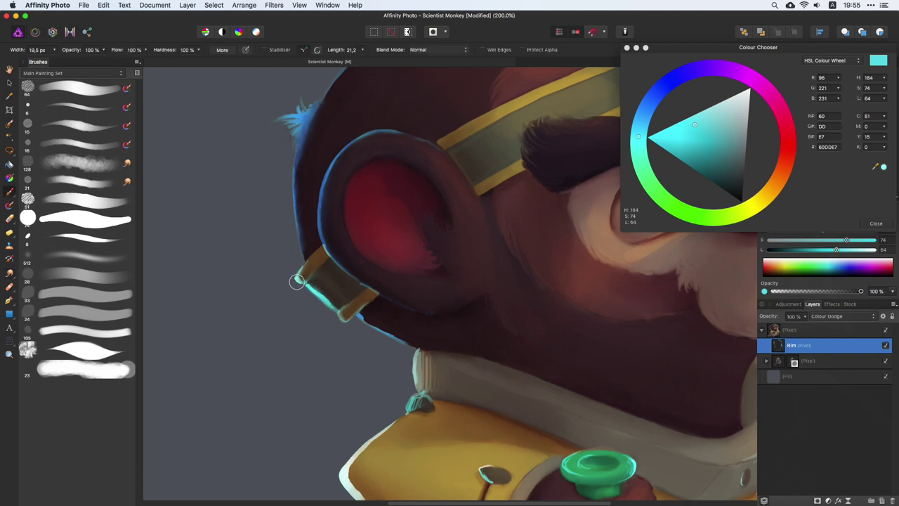
Paint cyan rim light along the left shoe edge and the right shoe's inner edge and heel
key("o")
scroll(304, 259, "right", 4)
scroll(304, 260, "down", 3)
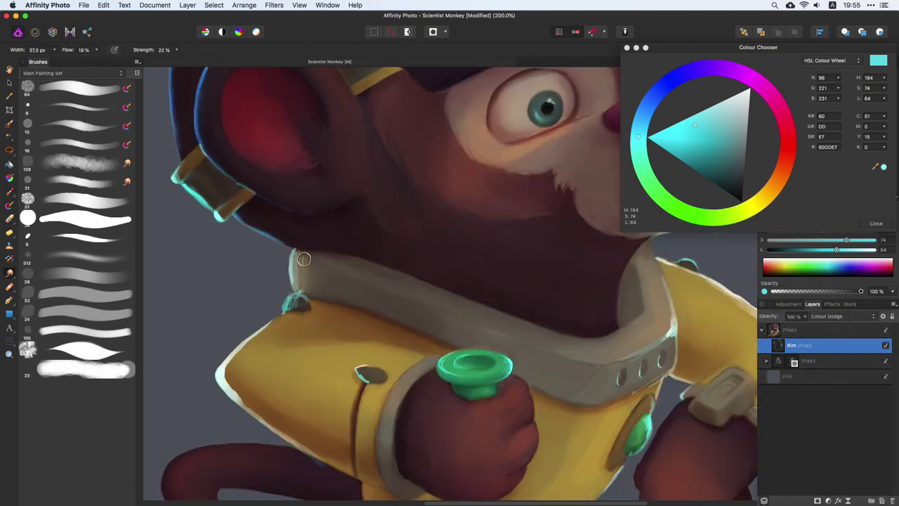
key("b")
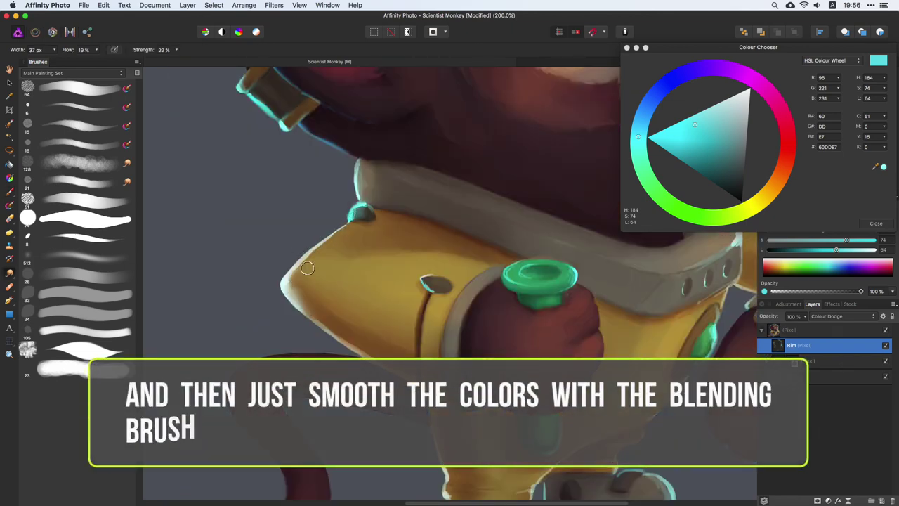
key("bracketleft")
key("bracketleft")
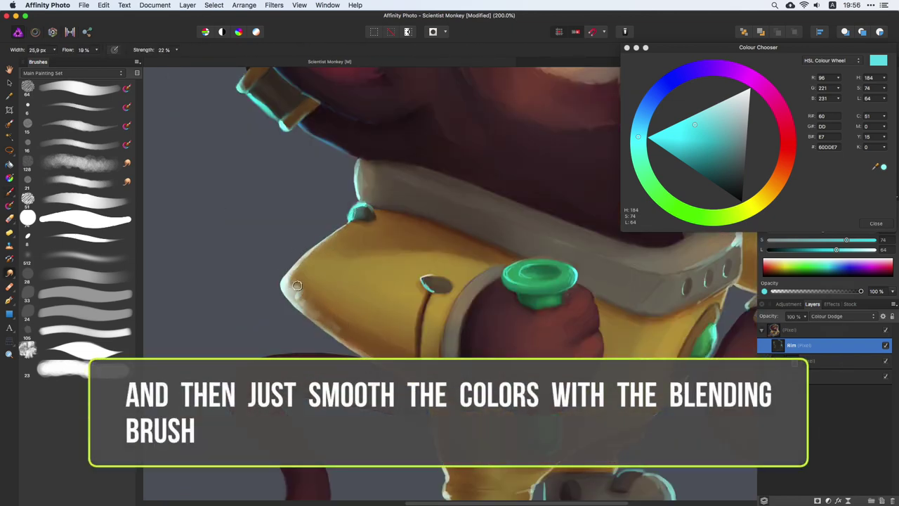
scroll(346, 221, "right", 3)
scroll(345, 222, "down", 2)
key("bracketleft")
scroll(345, 216, "down", 3)
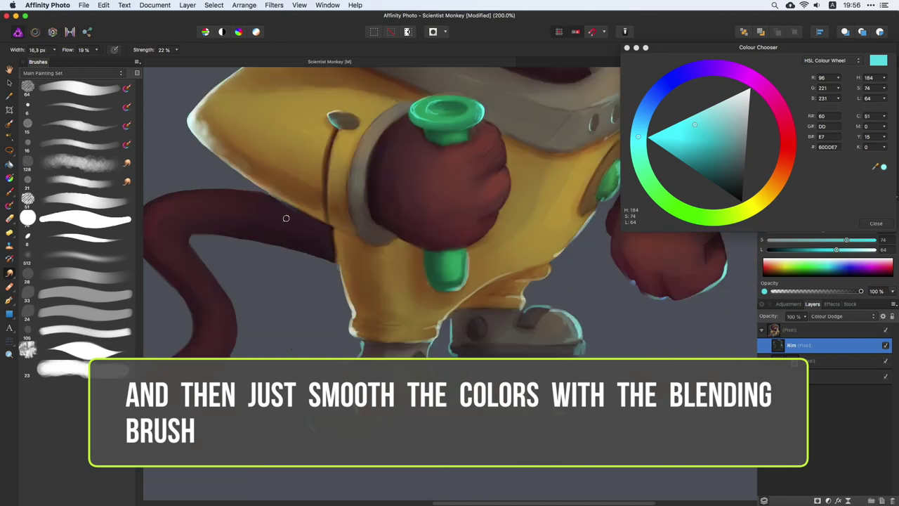
scroll(286, 218, "down", 1)
scroll(316, 221, "down", 2)
scroll(365, 225, "down", 2)
key("bracketright")
key("bracketright")
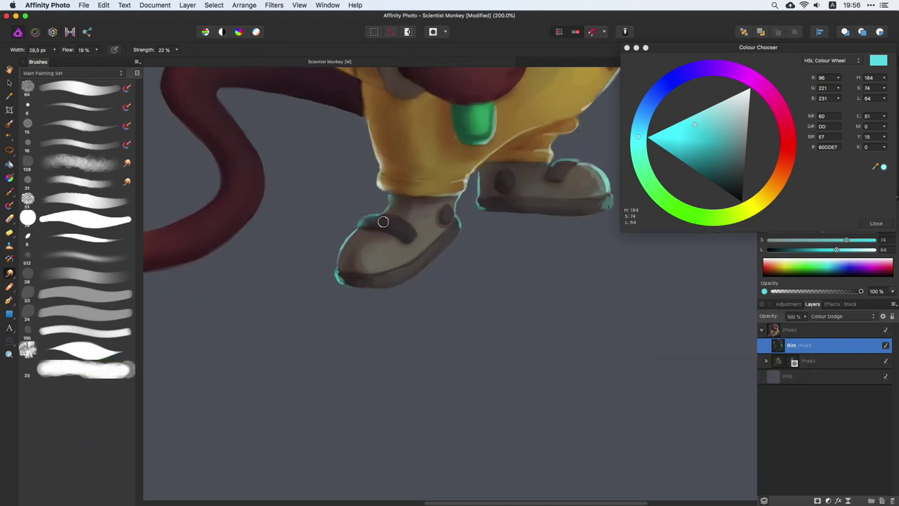
left_click_drag(383, 222, 331, 271)
left_click_drag(485, 173, 457, 222)
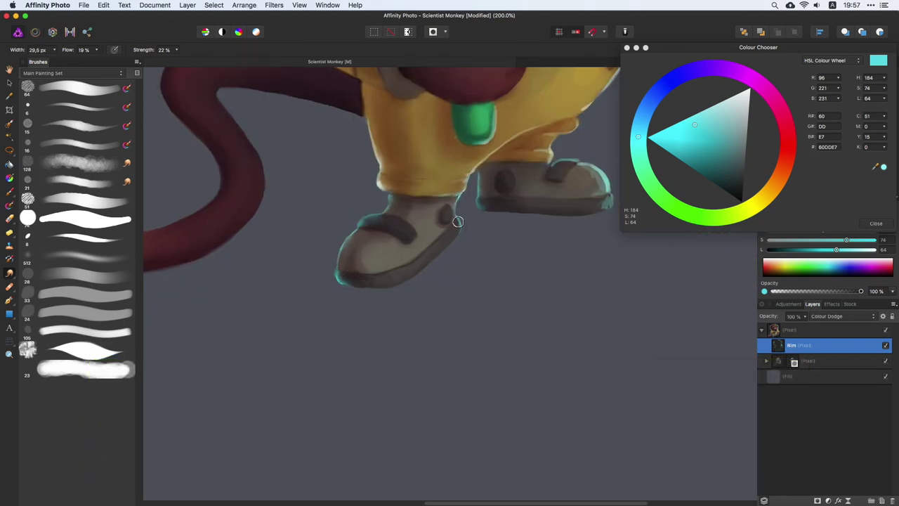
Toggle between the Paint Brush and Smudge tools, then create a new pixel layer
scroll(457, 222, "up", 2)
scroll(456, 246, "up", 2)
scroll(455, 266, "up", 2)
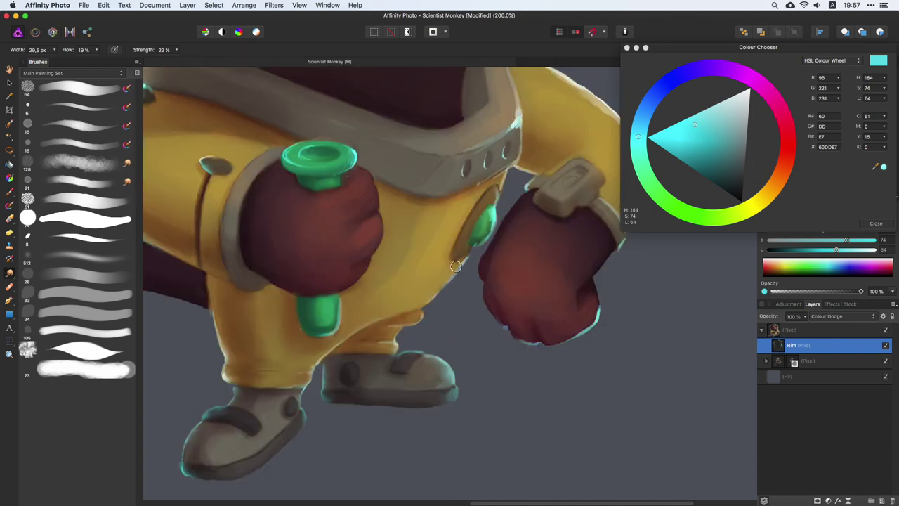
scroll(506, 311, "up", 3)
scroll(506, 311, "right", 2)
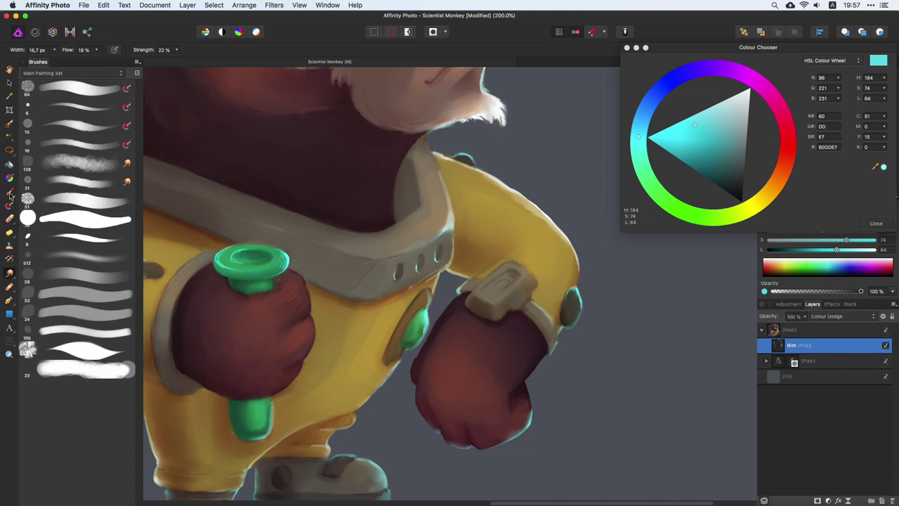
key("b")
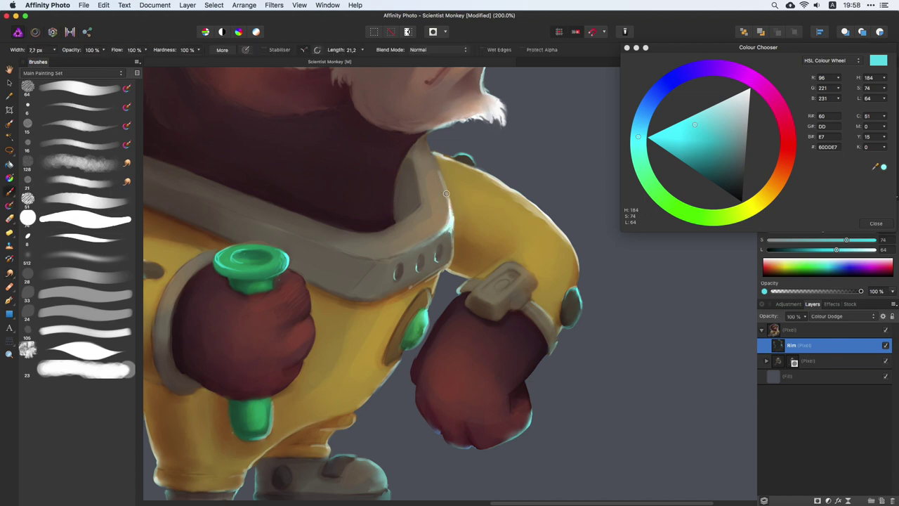
left_click(10, 205)
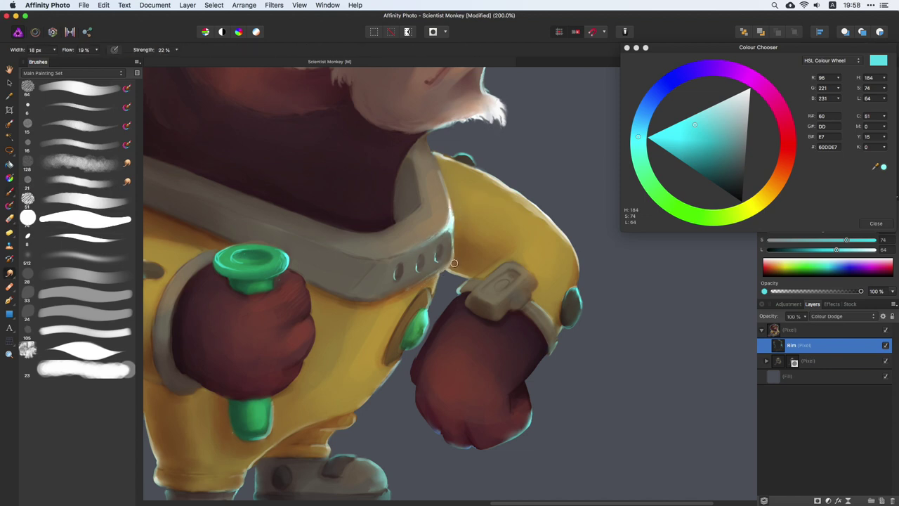
key("b")
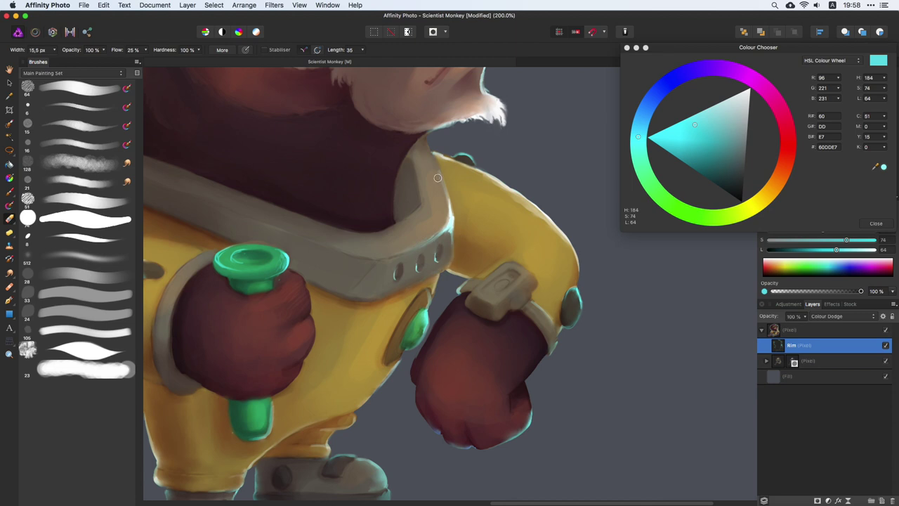
scroll(393, 232, "up", 2)
key("b")
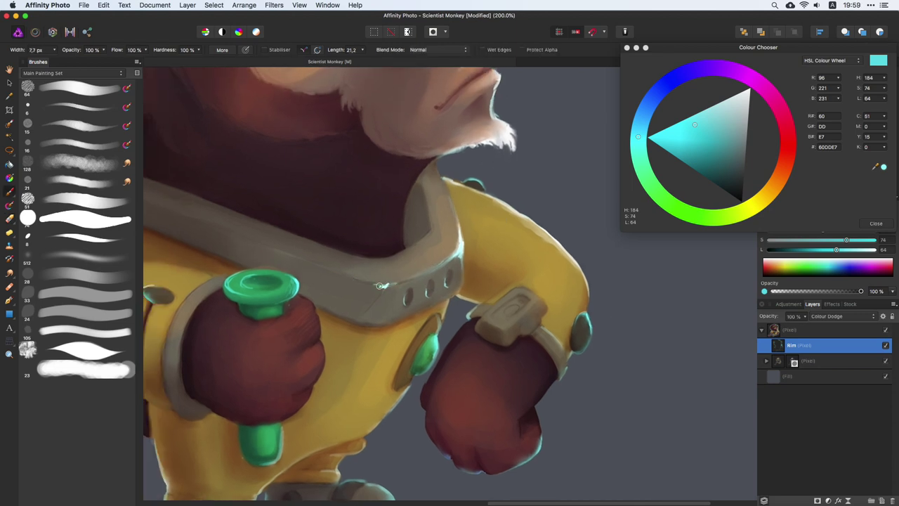
key("b")
scroll(451, 205, "right", 3)
key("ctrl+shift+n")
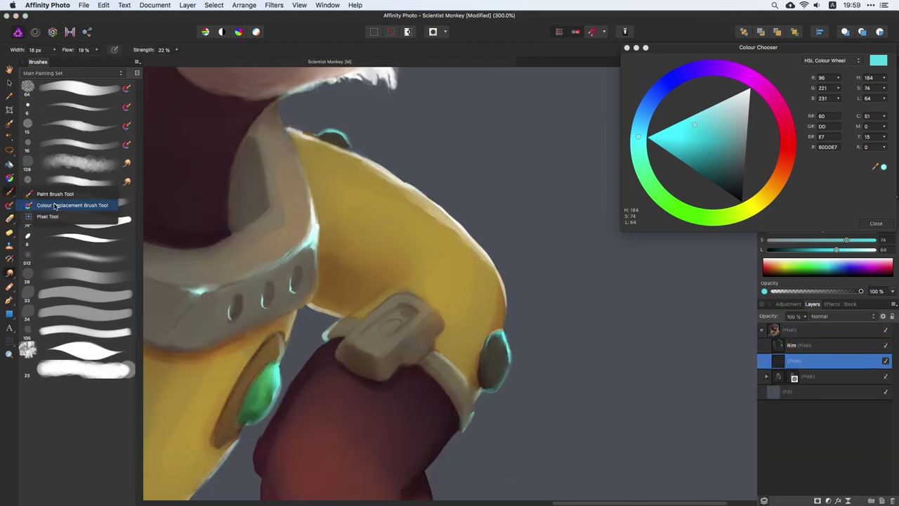
With an enlarged Paint Brush, fill the wrist device plate with cyan
key("b")
scroll(382, 337, "up", 2)
key("bracketright")
key("bracketright")
left_click_drag(365, 337, 411, 309)
Pick a fine brush and dark grey/brown colours, and shade the wrist device's right side
left_click(85, 275)
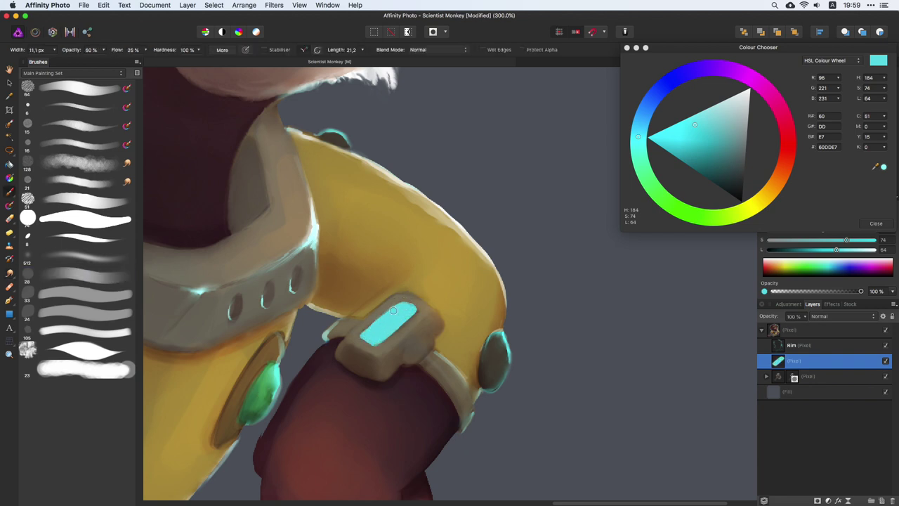
left_click_drag(711, 123, 740, 156)
key("bracketleft")
key("bracketleft")
key("bracketleft")
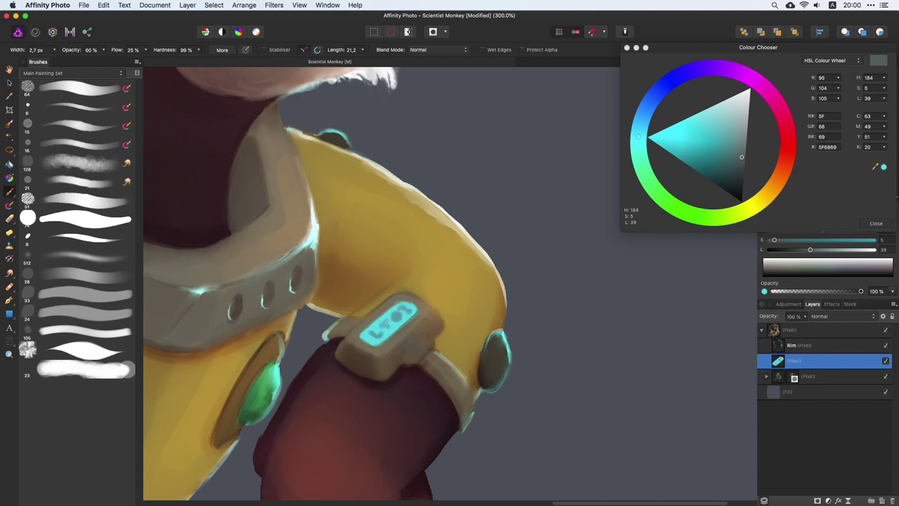
scroll(379, 334, "down", 3)
left_click_drag(778, 168, 772, 186)
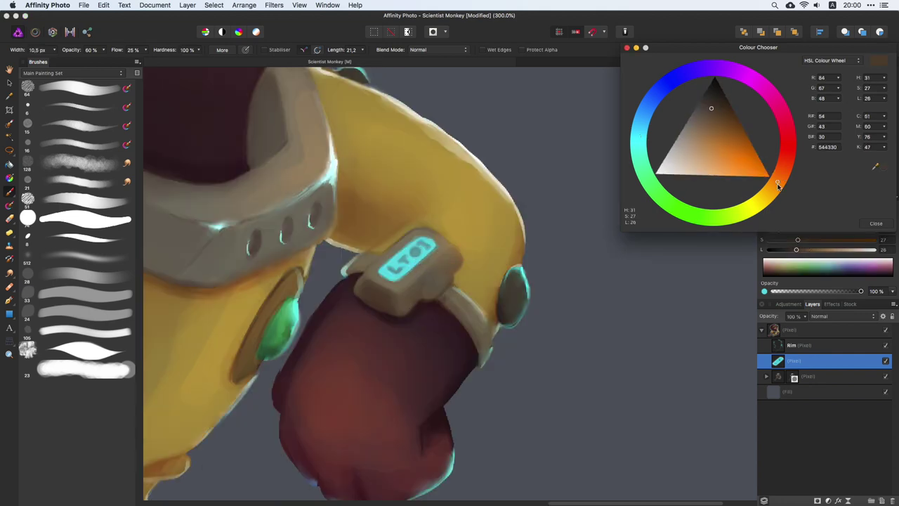
left_click(716, 94)
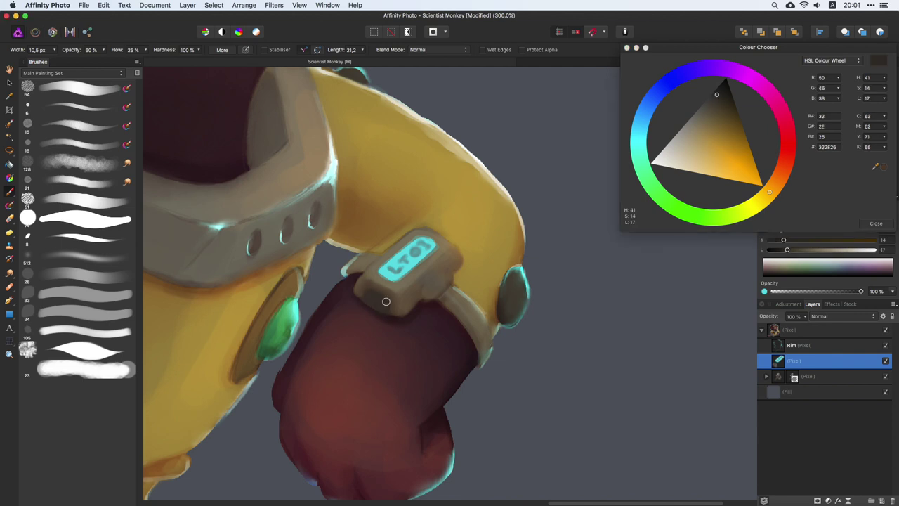
left_click_drag(431, 280, 423, 294)
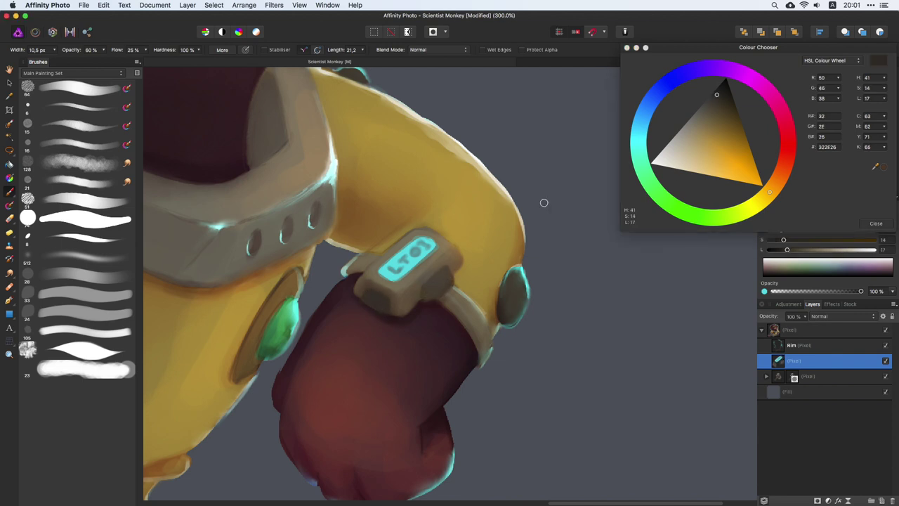
Set a dark reddish-brown and sample beige and brown tones from the strap for shading
left_click_drag(770, 191, 784, 164)
left_click(703, 96)
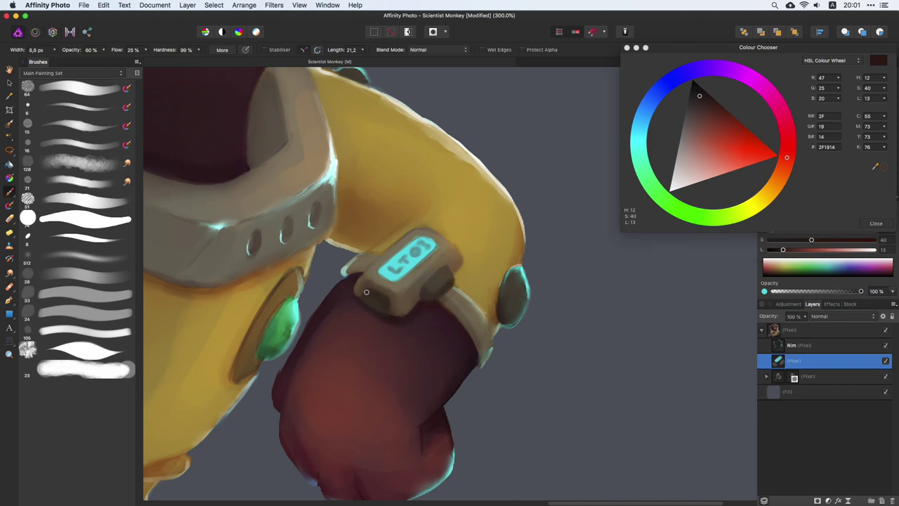
left_click(385, 302, "alt")
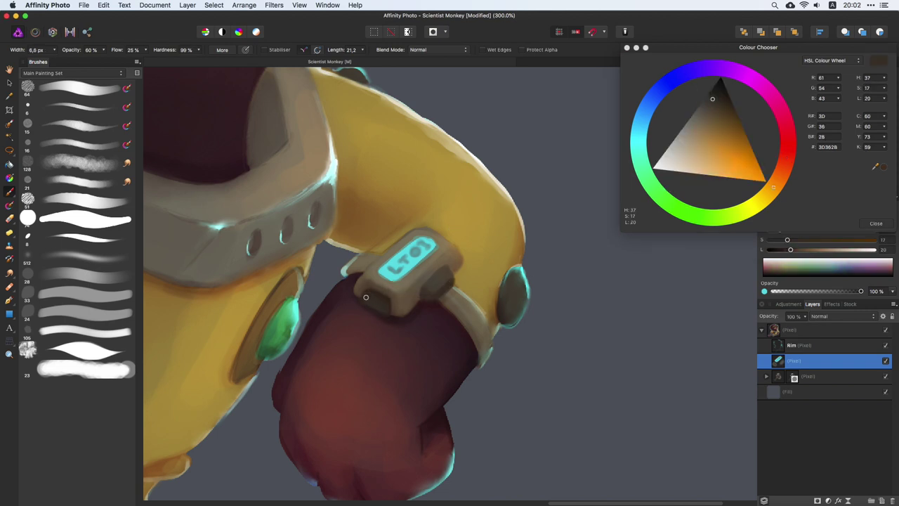
key("]")
left_click(450, 290, "alt")
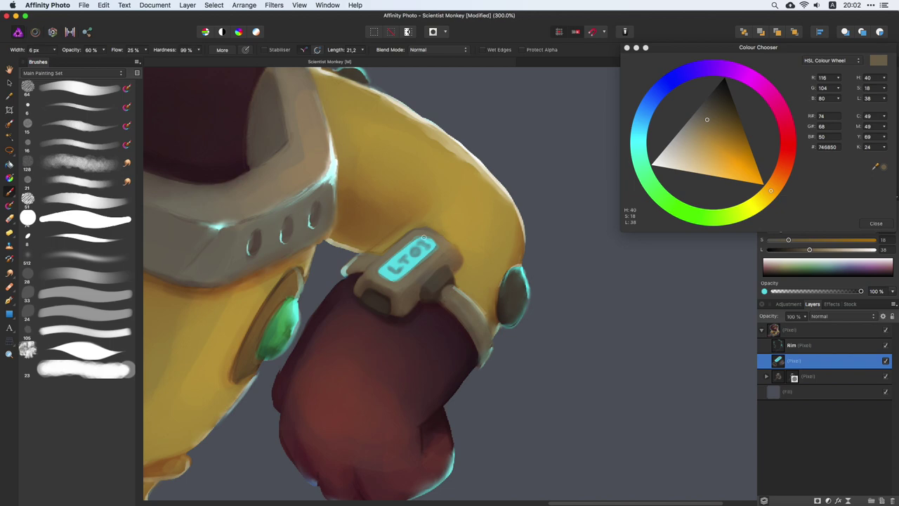
left_click(424, 238, "alt")
left_click(453, 262, "alt")
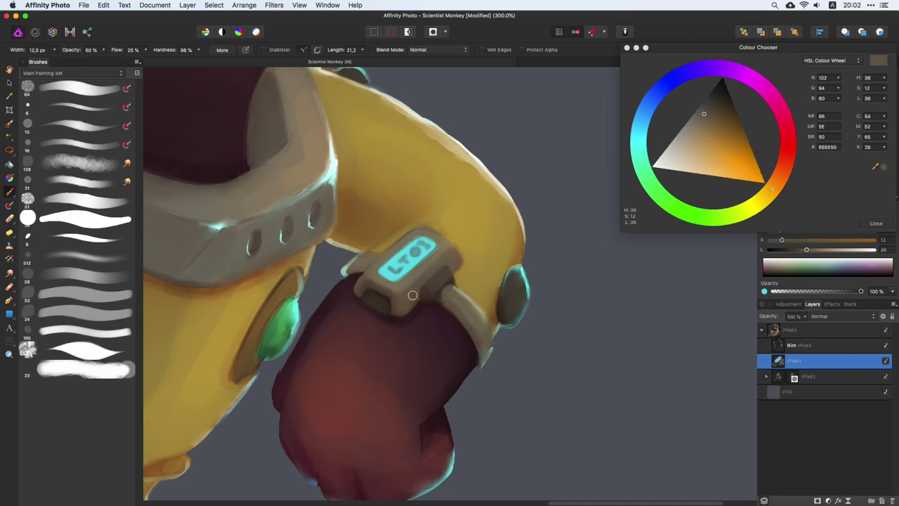
key("bracketleft")
left_click(453, 281, "alt")
left_click_drag(460, 260, 492, 295)
Bring the body into view, select the Rim layer and restore the cyan rim colour
scroll(491, 295, "down", 5)
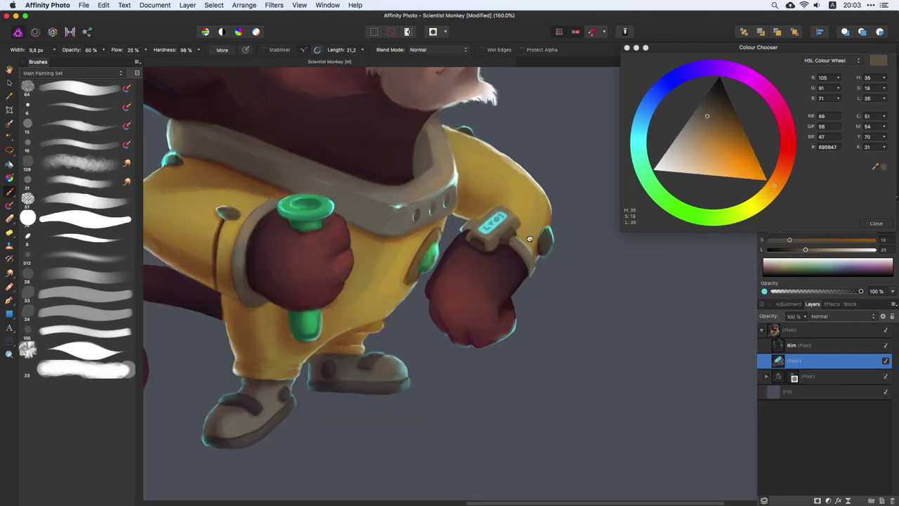
scroll(550, 334, "up", 3)
left_click_drag(550, 334, 555, 158)
left_click(791, 344)
left_click(843, 316)
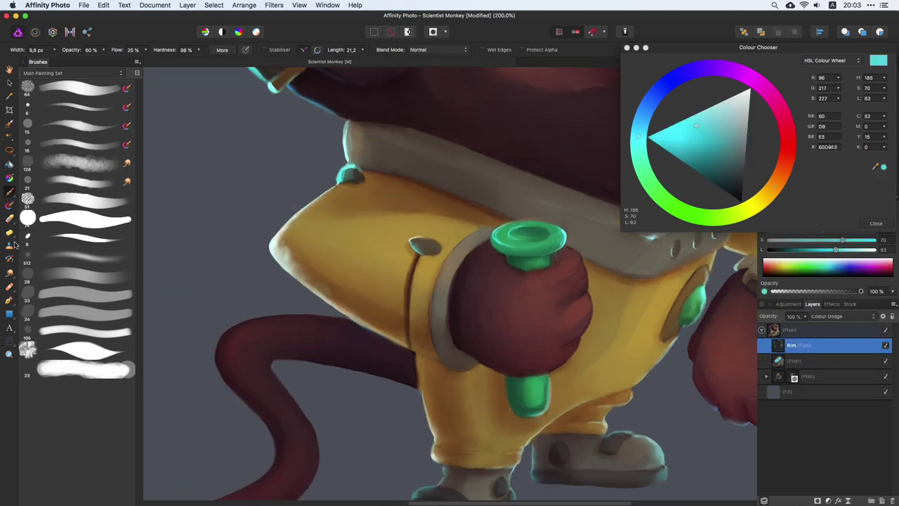
Add a new Overlay pixel layer above Rim and sample yellow from the suit
scroll(396, 347, "up", 2)
key("b")
key("bracketright")
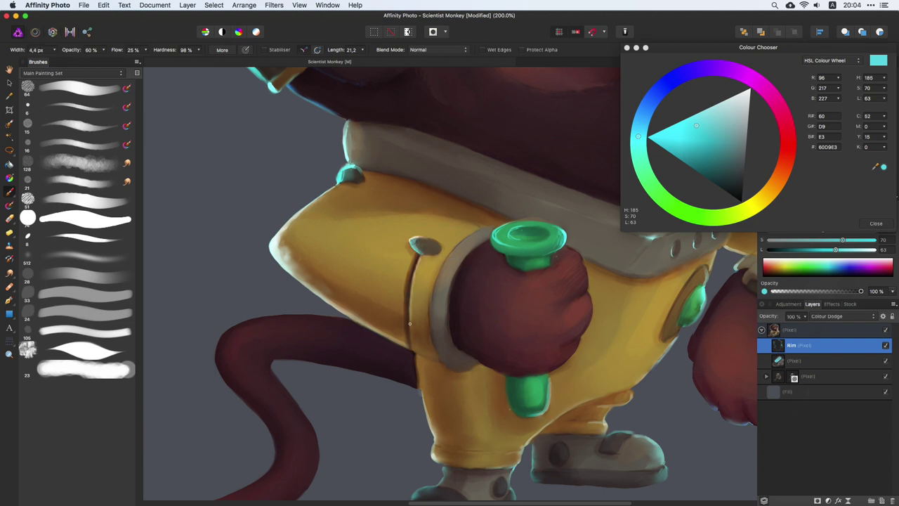
key("super+shift+n")
key("shift+alt+o")
left_click(416, 261, "alt")
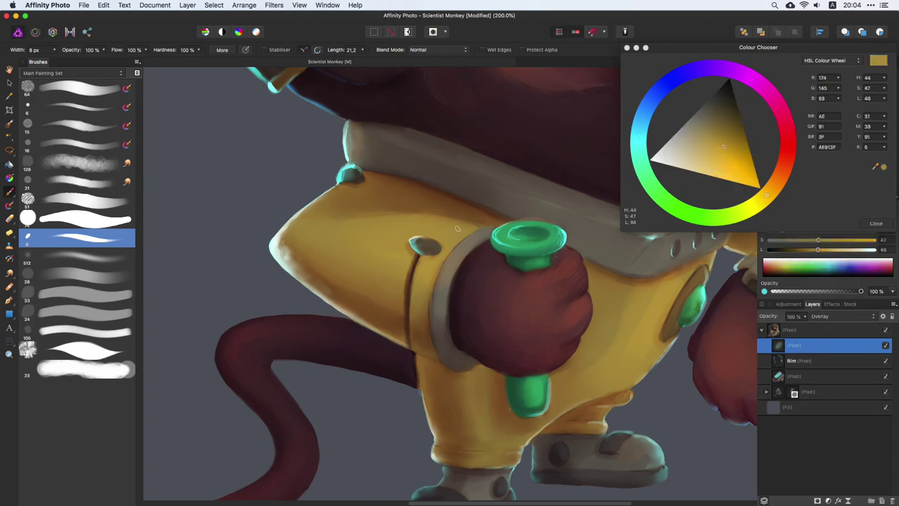
Fade the new Overlay layer to 27% opacity
scroll(411, 261, "up", 5)
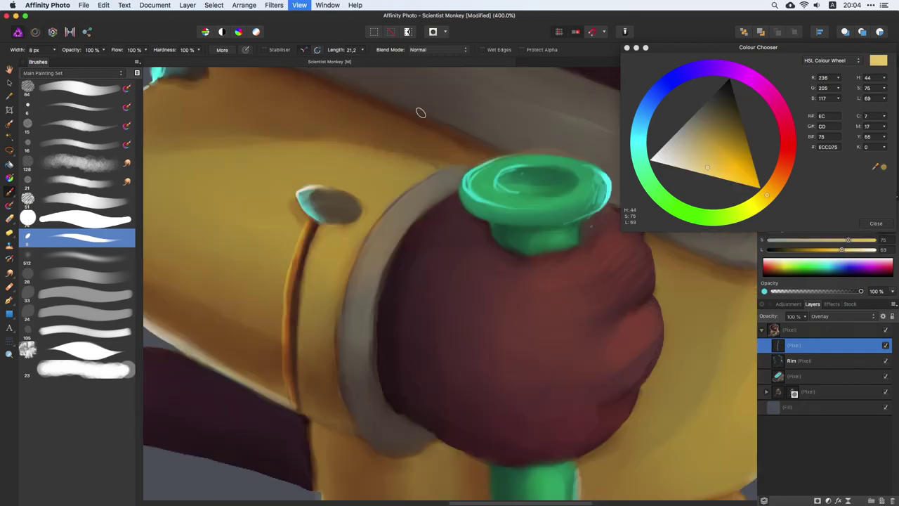
left_click(792, 316)
scroll(495, 370, "down", 6)
scroll(495, 370, "down", 3)
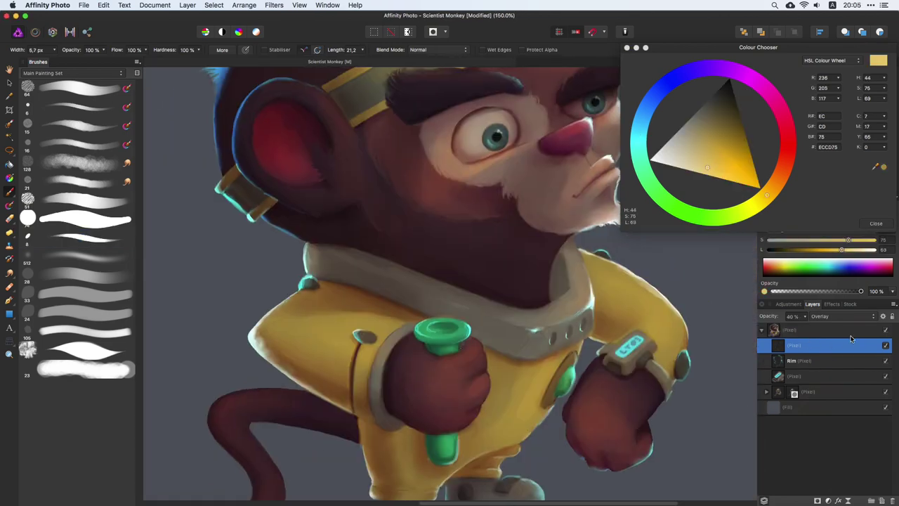
left_click_drag(805, 316, 793, 330)
scroll(584, 321, "up", 3)
On the Rim layer, paint cyan rim light along the tail's top edge and tip
scroll(585, 321, "down", 4)
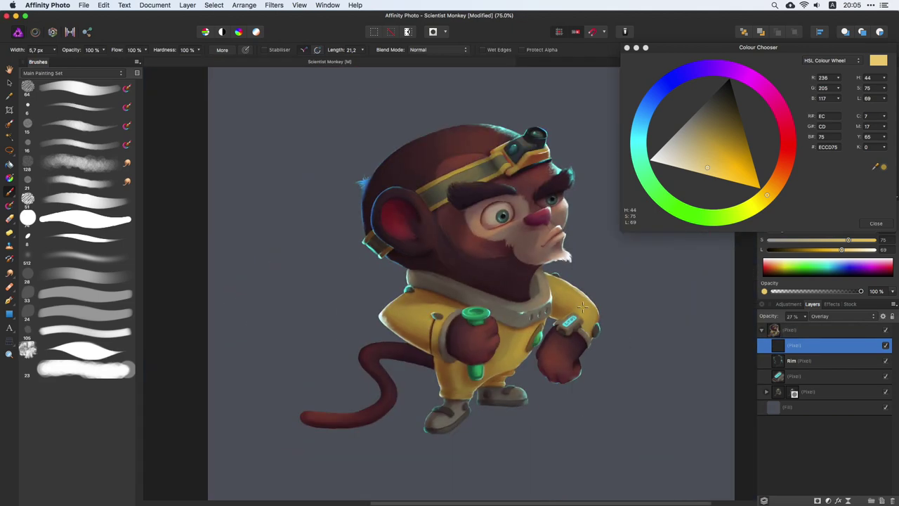
left_click(792, 360)
left_click(637, 142)
scroll(545, 207, "up", 5)
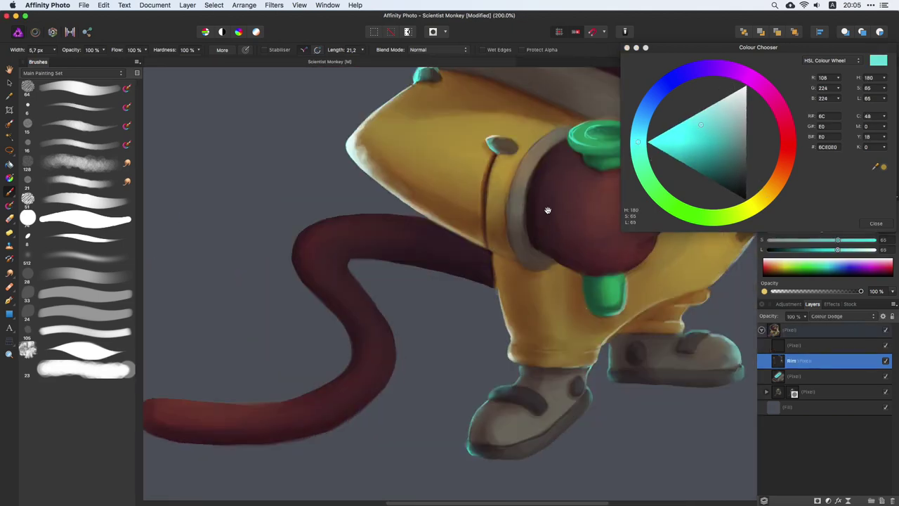
mouse_move(491, 151)
left_mouse_down()
mouse_move(437, 152)
mouse_move(388, 202)
mouse_move(473, 145)
left_mouse_up()
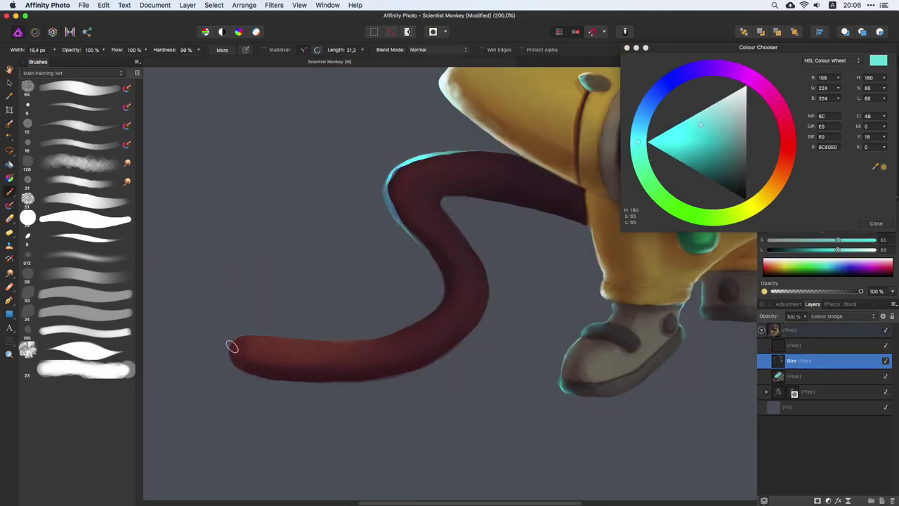
mouse_move(231, 345)
left_mouse_down()
mouse_move(267, 336)
mouse_move(244, 337)
left_mouse_up()
Refine the tail's cyan rim strokes with the blending, brush and eraser tools
scroll(416, 267, "down", 4)
scroll(416, 267, "down", 4)
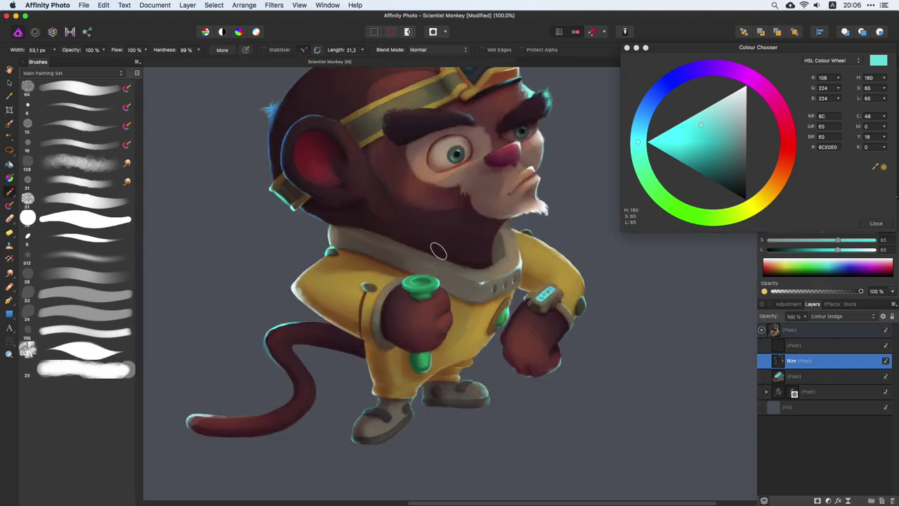
scroll(426, 295, "up", 4)
left_click(9, 231)
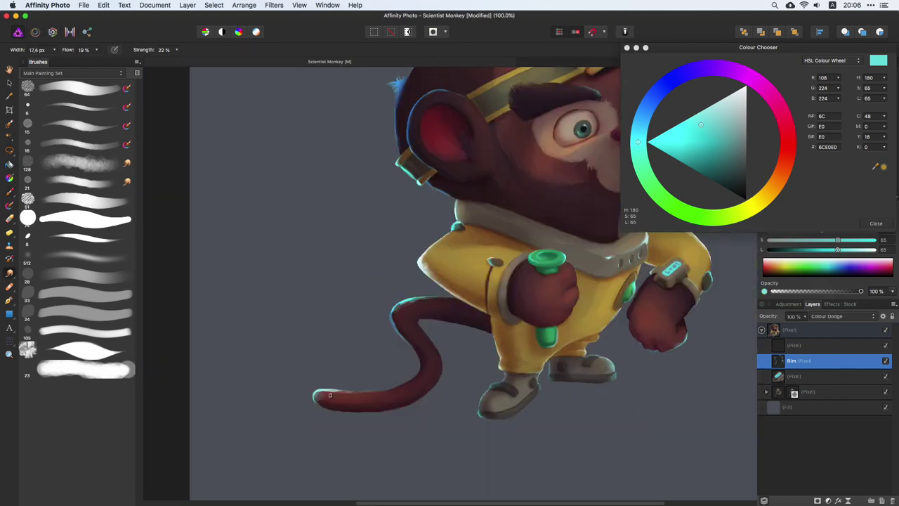
key("b")
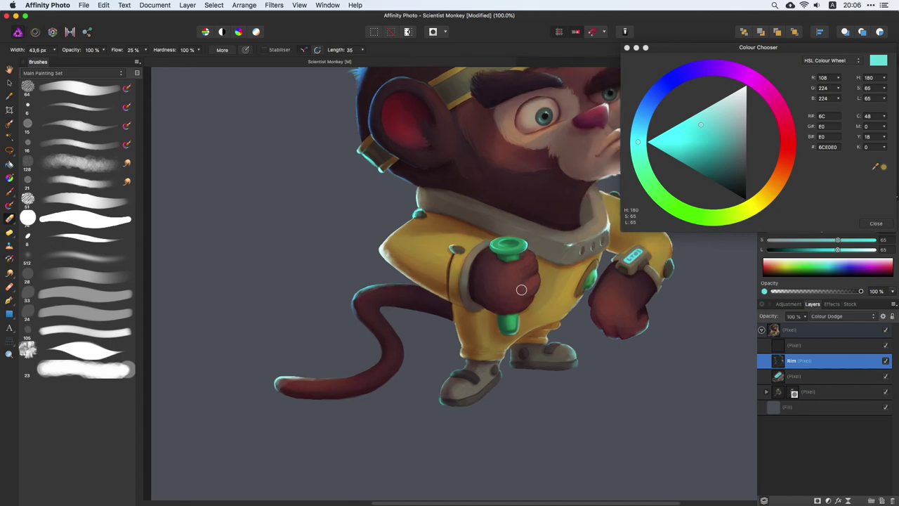
scroll(399, 330, "right", 3)
scroll(398, 330, "down", 1)
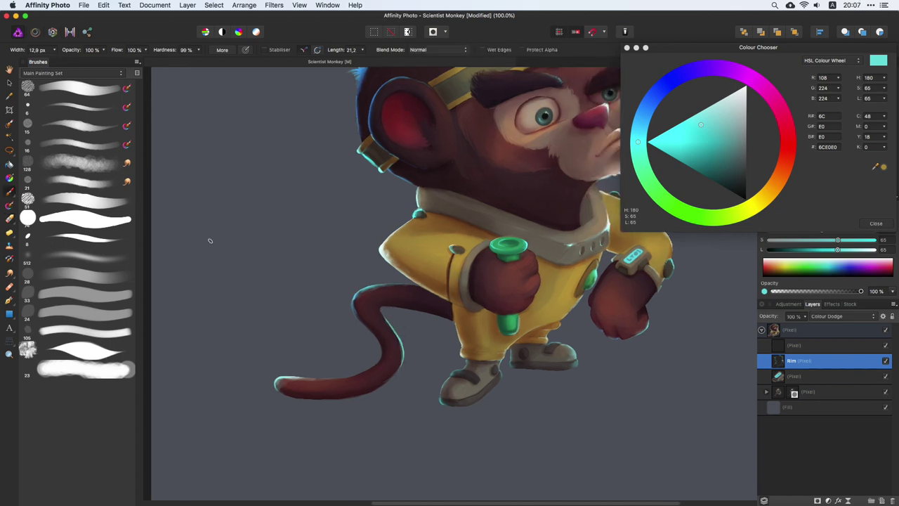
key("e")
scroll(492, 196, "right", 3)
scroll(491, 197, "up", 1)
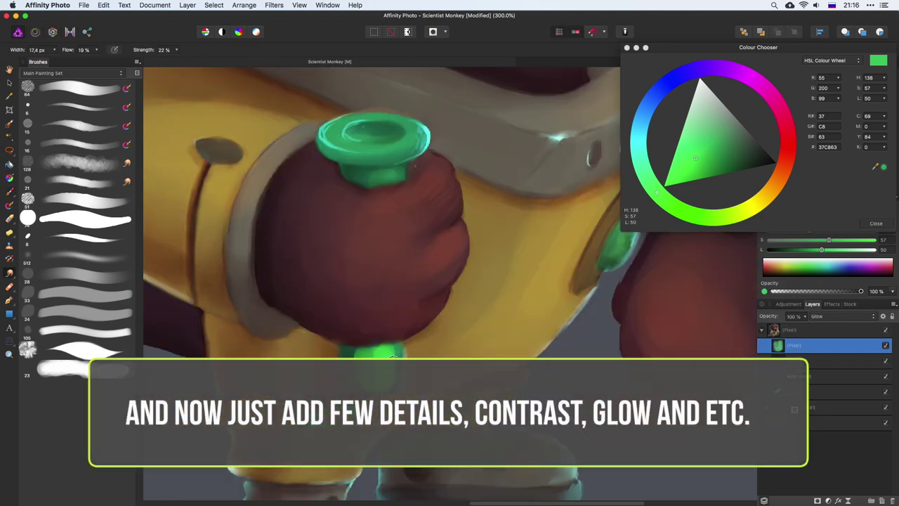
Paint a green glow over the button cap and add a new Colour Dodge pixel layer
key("b")
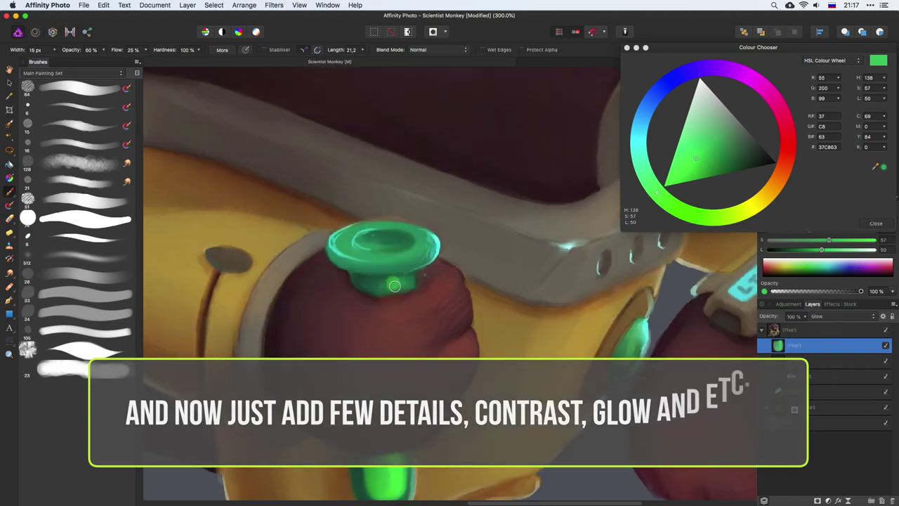
key("bracketleft")
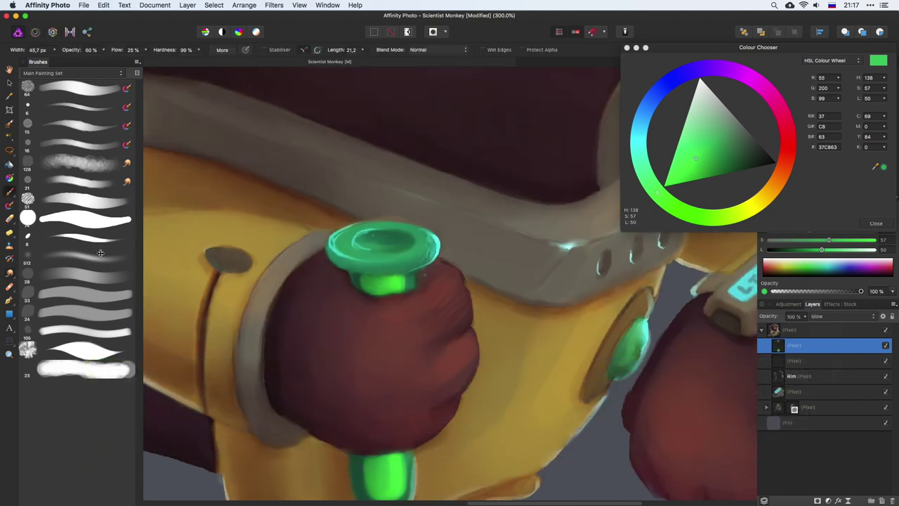
left_click_drag(368, 241, 381, 217)
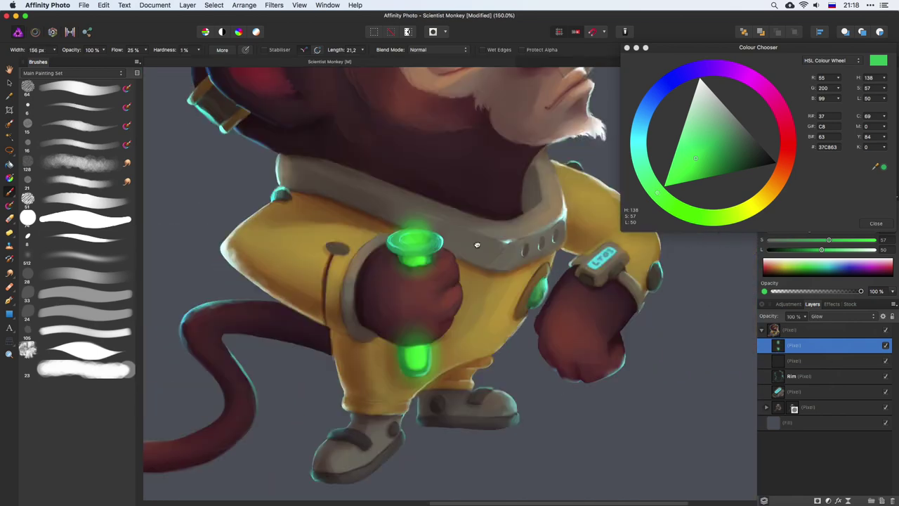
left_click(814, 401)
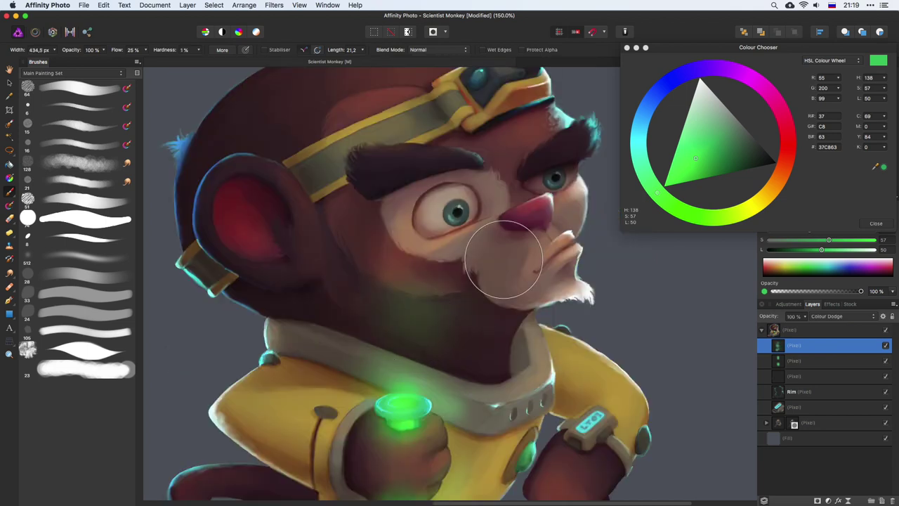
With a small hard round brush, paint a green glint under the eye and along the collar edge
left_click(84, 237)
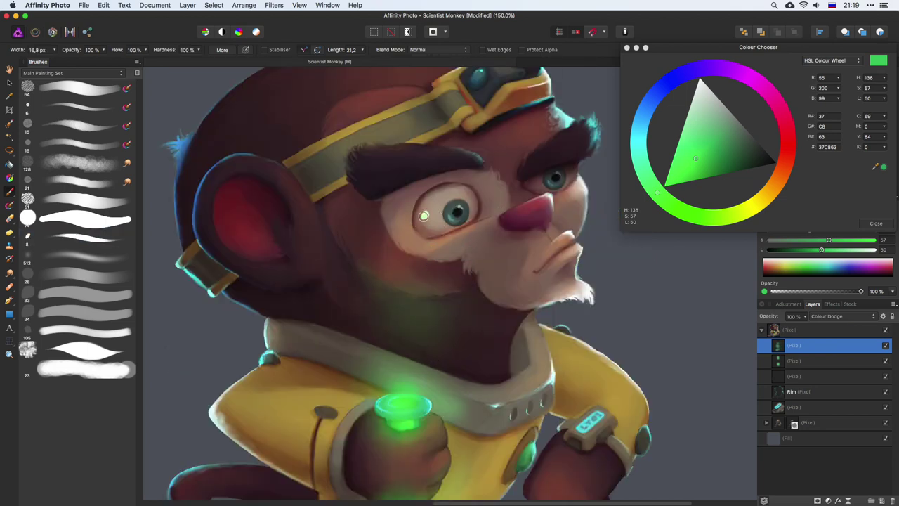
left_click_drag(425, 225, 443, 226)
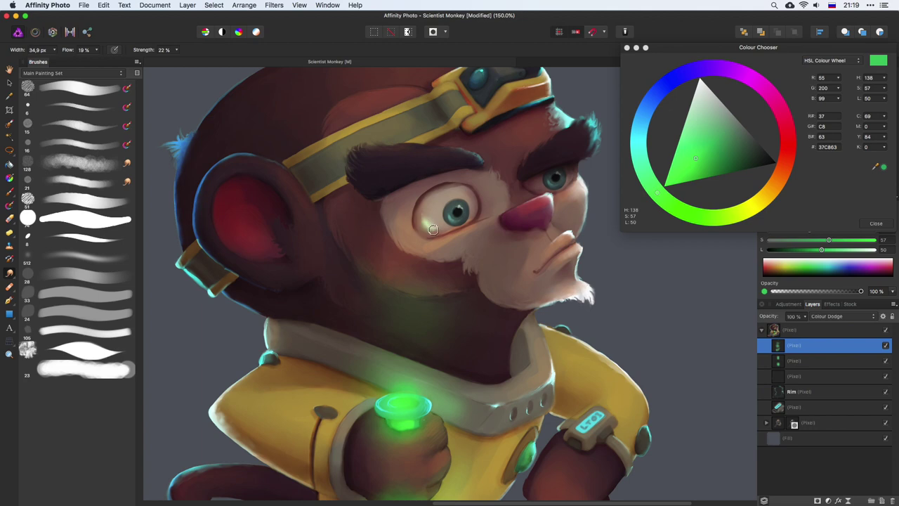
scroll(430, 228, "down", 2)
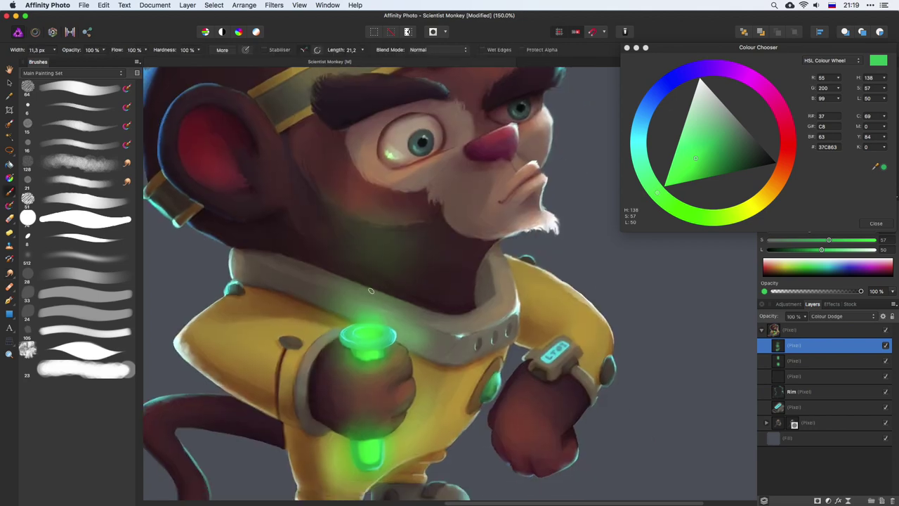
key("bracketleft")
key("bracketleft")
key("bracketleft")
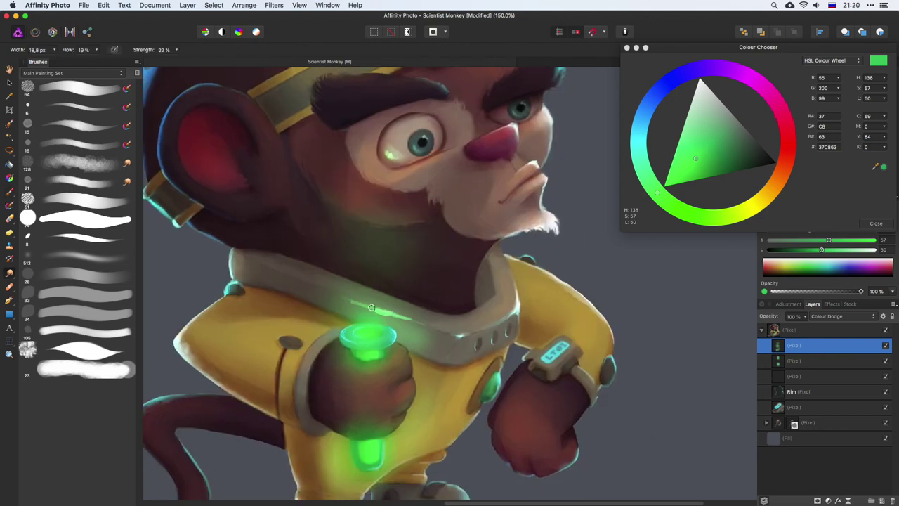
scroll(389, 315, "up", 5)
key("bracketright")
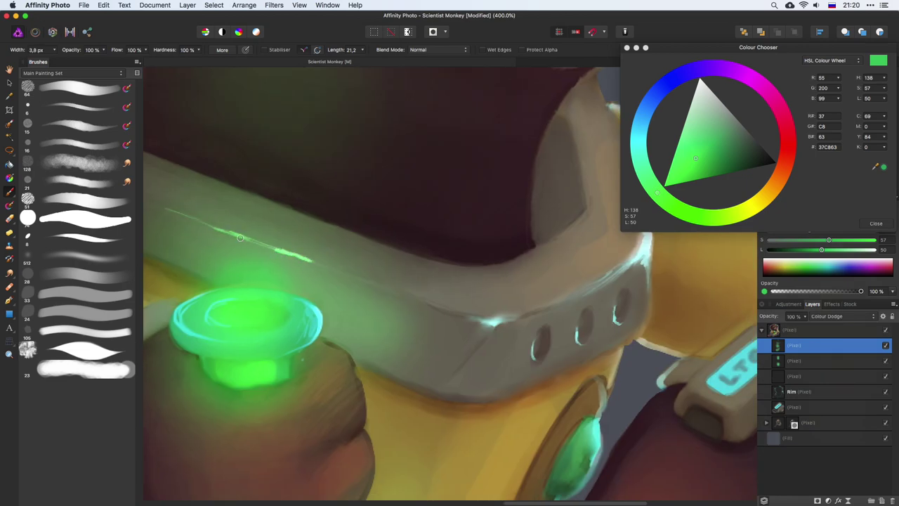
left_click_drag(165, 208, 376, 285)
Blend and soften the green glow strokes onto the collar
key("bracketright")
key("bracketright")
key("bracketright")
mouse_move(281, 273)
left_mouse_down()
mouse_move(309, 284)
mouse_move(301, 288)
mouse_move(405, 316)
left_mouse_up()
key("r")
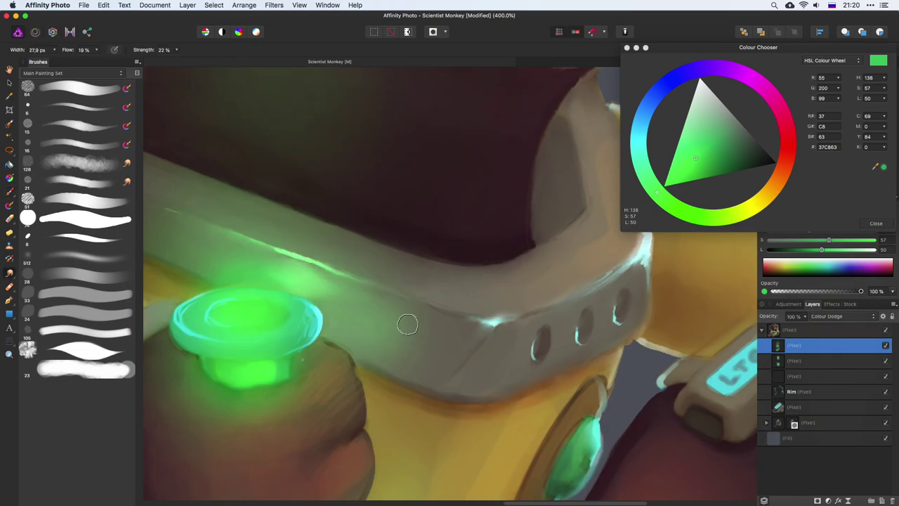
scroll(405, 317, "down", 5)
scroll(472, 253, "up", 4)
key("b")
scroll(471, 252, "down", 5)
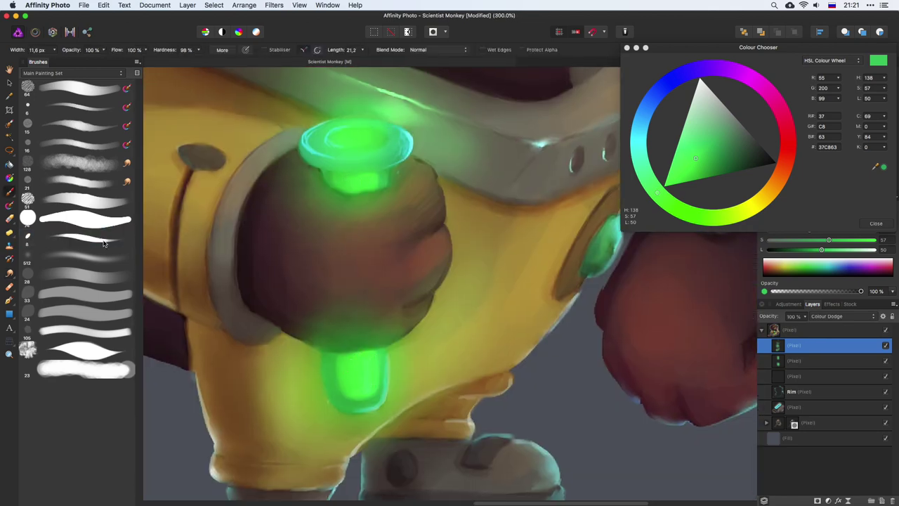
left_click_drag(384, 369, 349, 365)
key("o")
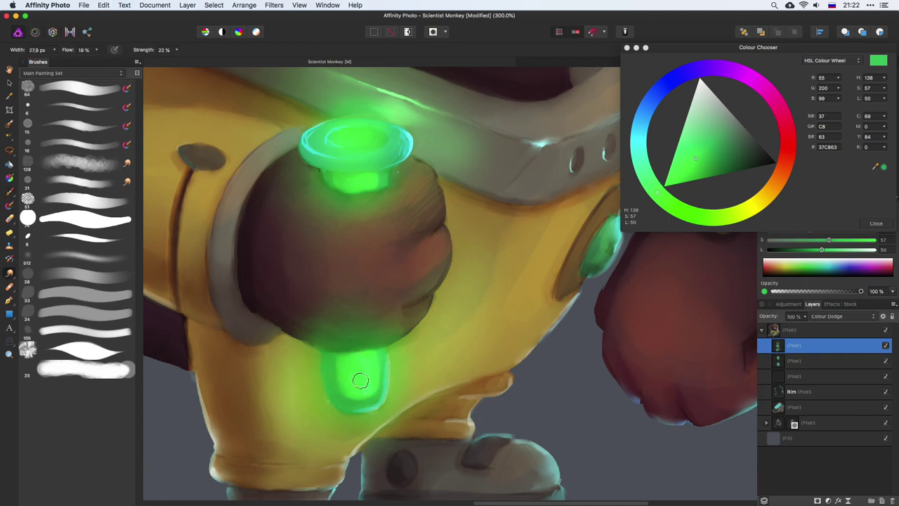
scroll(360, 380, "down", 3)
scroll(405, 281, "up", 3)
Paint green onto the upper light's cap with the 8 px hard brush, smudge it, then select Rim
key("alt+bracketleft")
key("b")
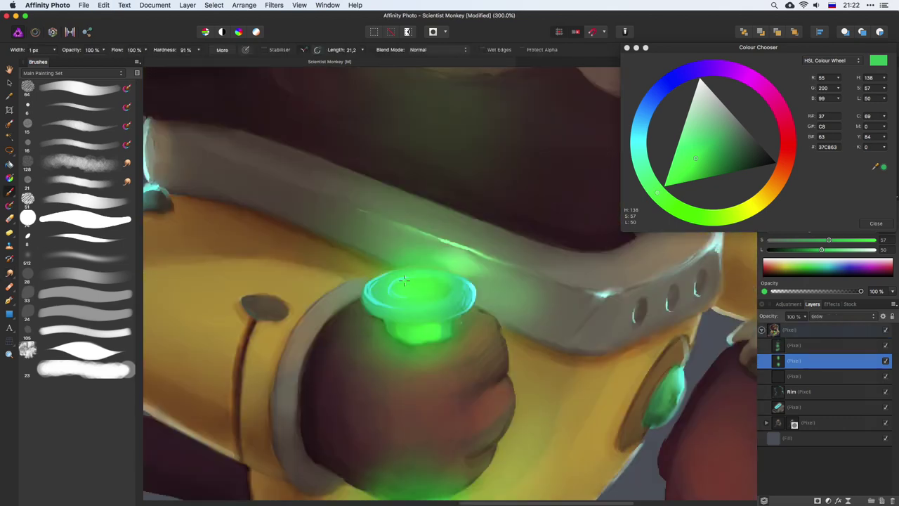
left_click(70, 236)
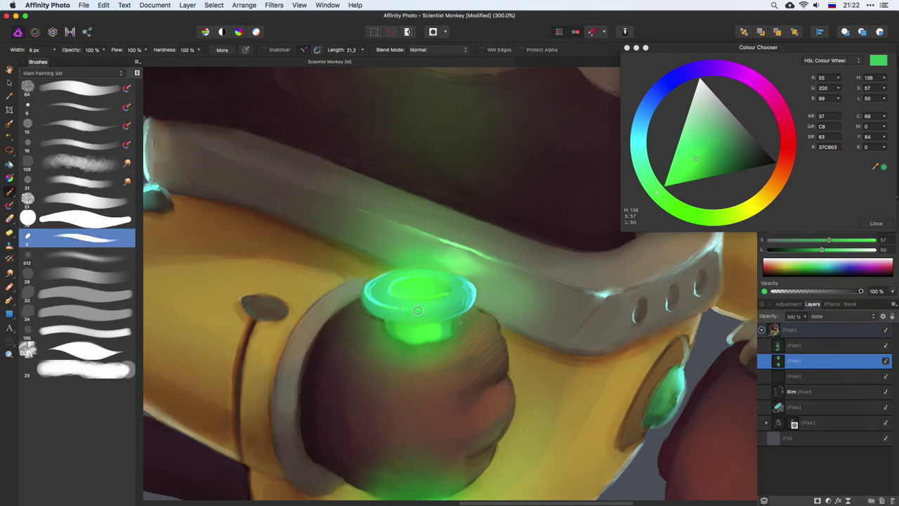
left_click(10, 271)
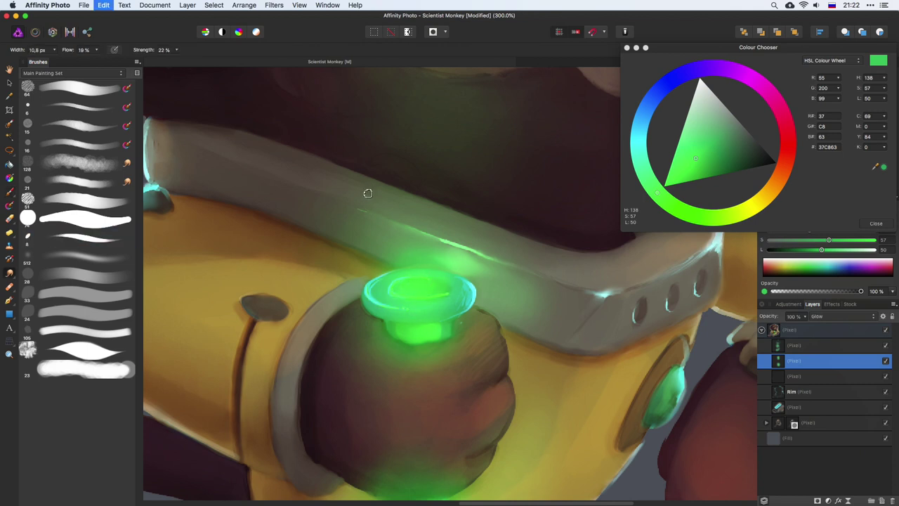
key("b")
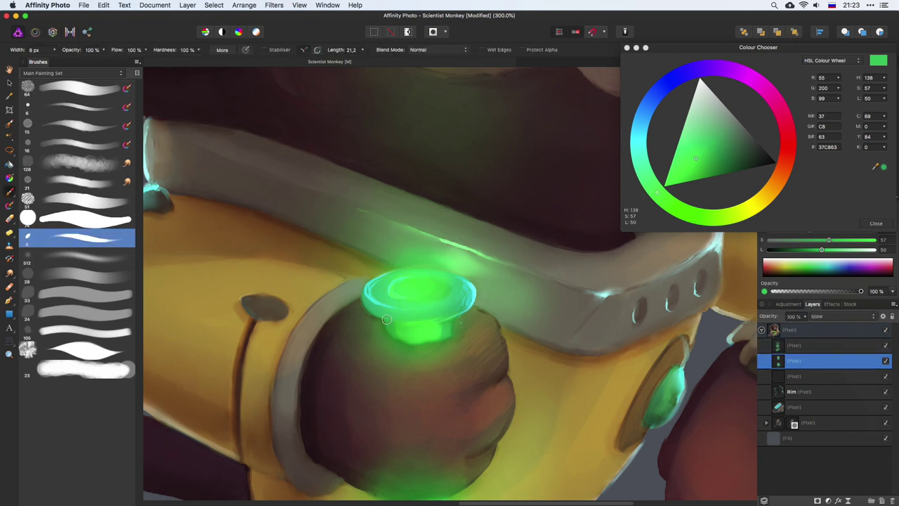
key("o")
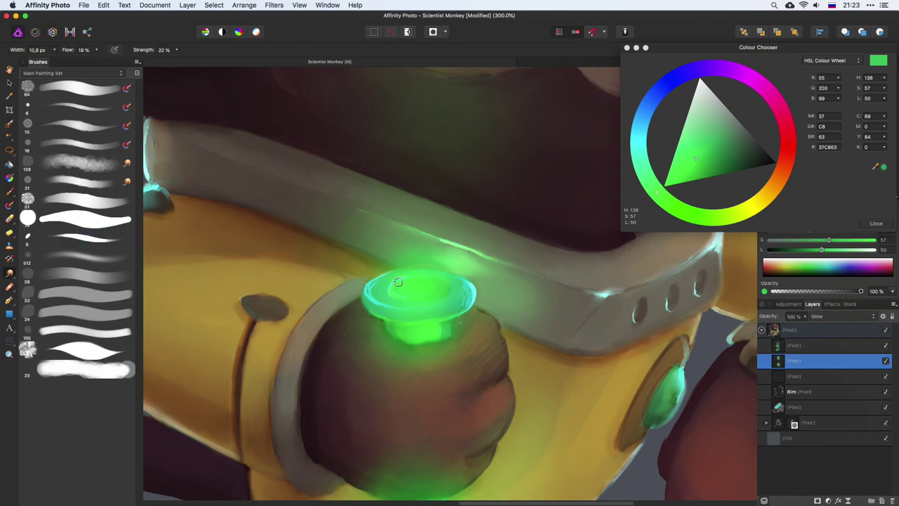
scroll(397, 281, "down", 3)
key("alt+bracketleft")
key("alt+bracketleft")
scroll(447, 262, "up", 3)
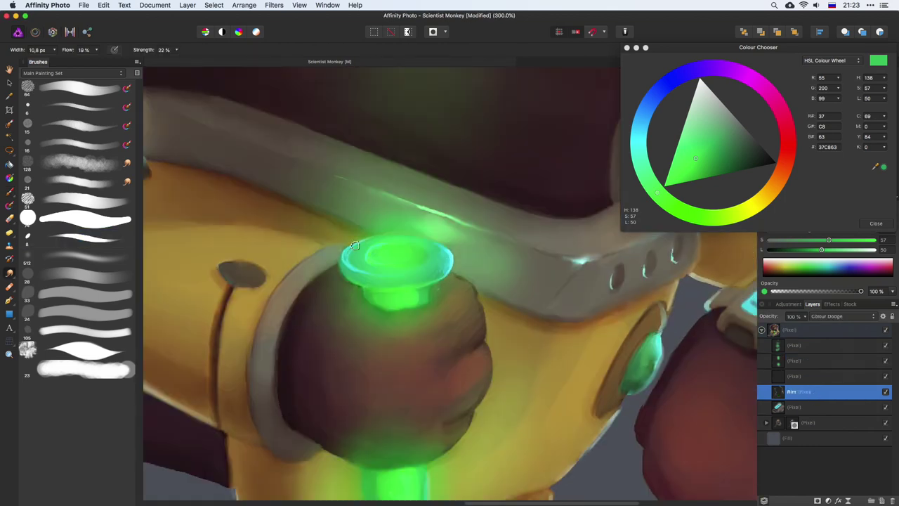
scroll(435, 226, "down", 3)
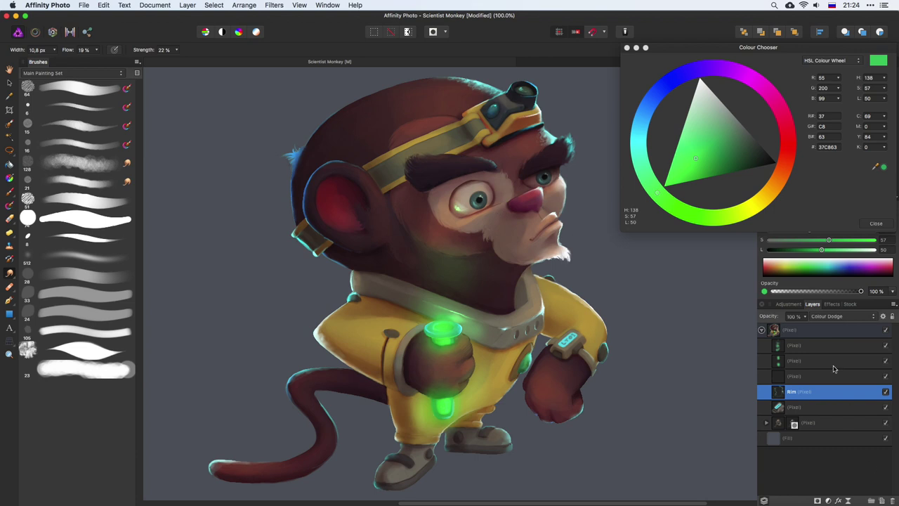
Add a new Overlay layer on top and paint saturated red accents on the ear and tail
left_click(833, 345)
key("ctrl+shift+n")
key("b")
left_click(716, 131)
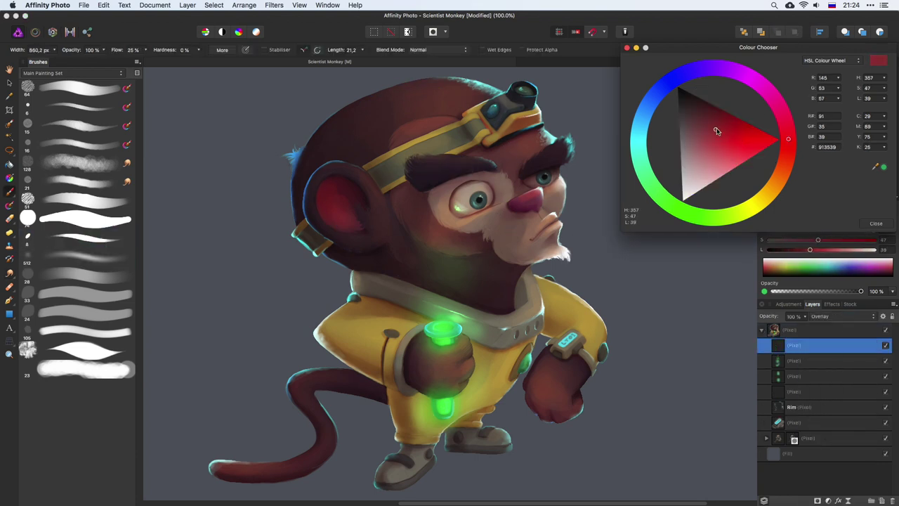
left_click(334, 193, "alt")
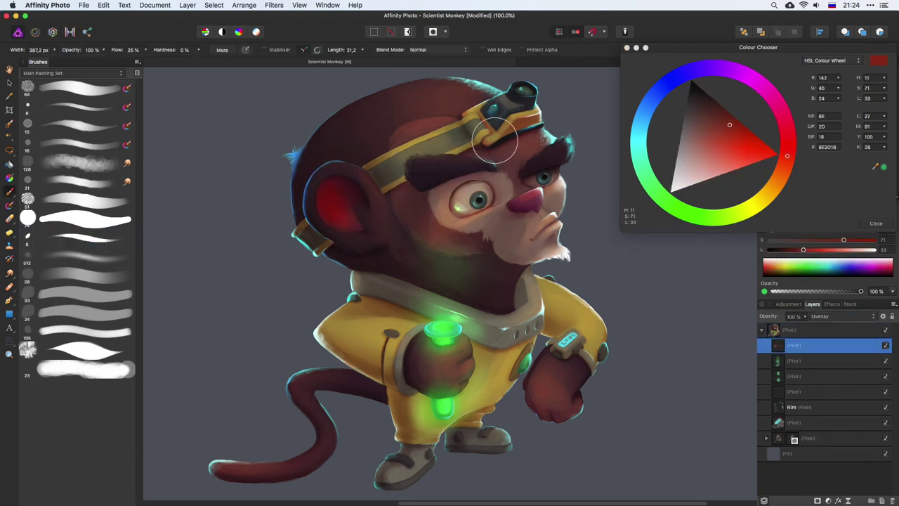
key("bracketright")
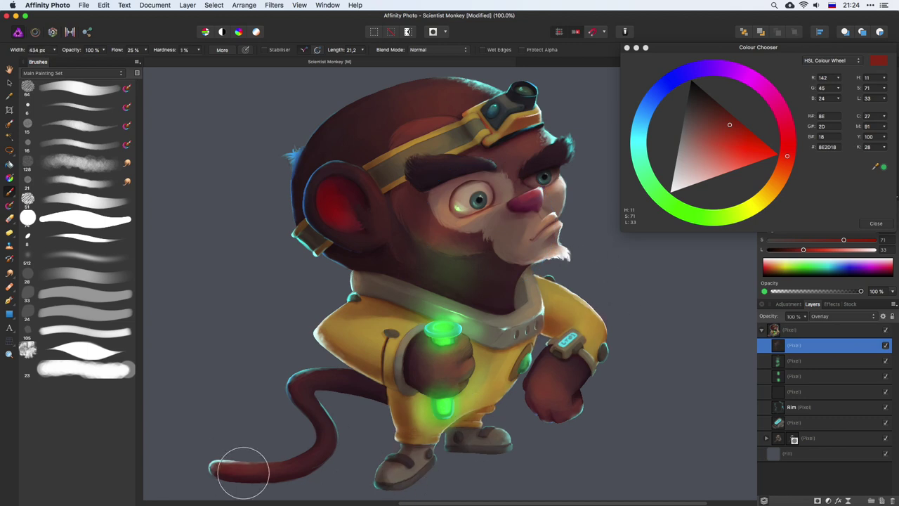
key("bracketleft")
key("bracketleft")
key("bracketleft")
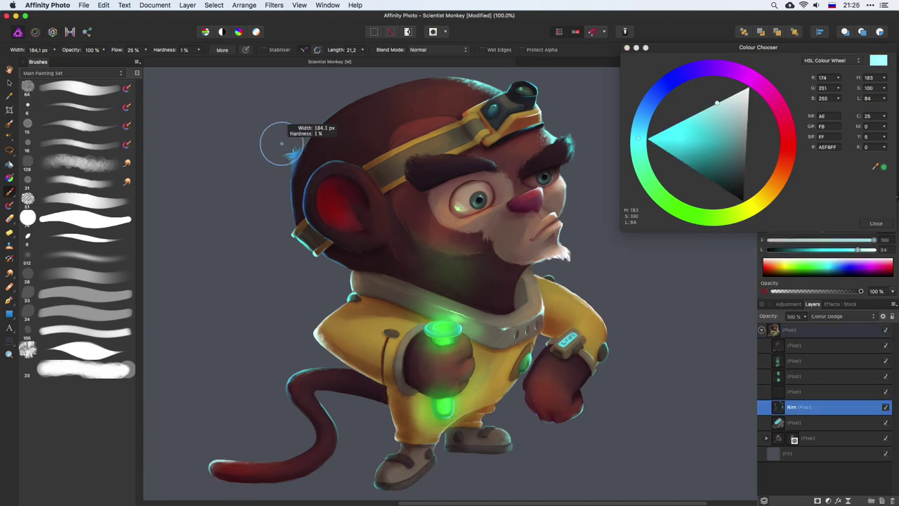
Smudge the cyan rim light on the head fur and add a Levels adjustment
key("r")
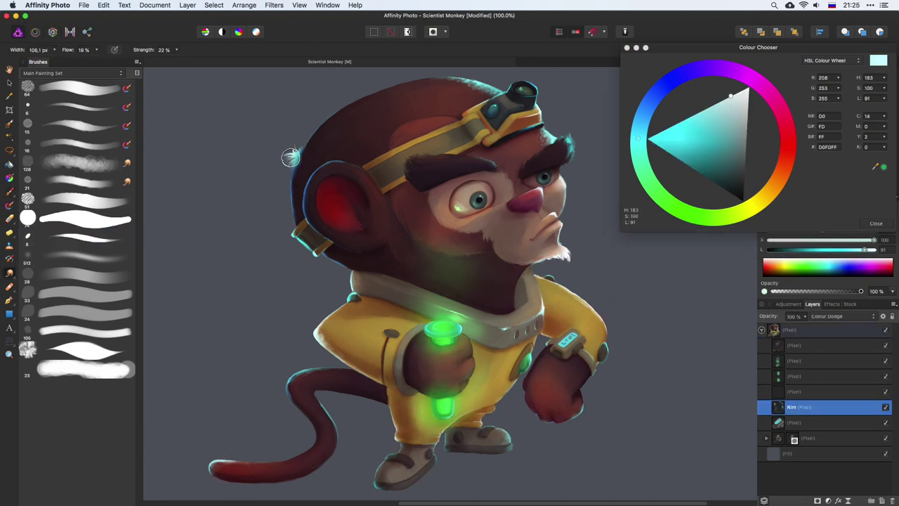
key("super+4")
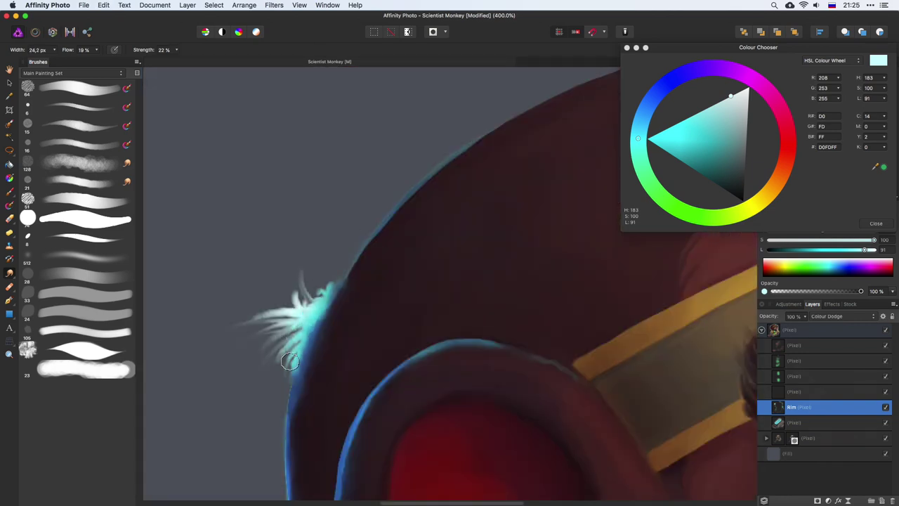
key("super+0")
left_click(832, 500)
left_click(823, 308)
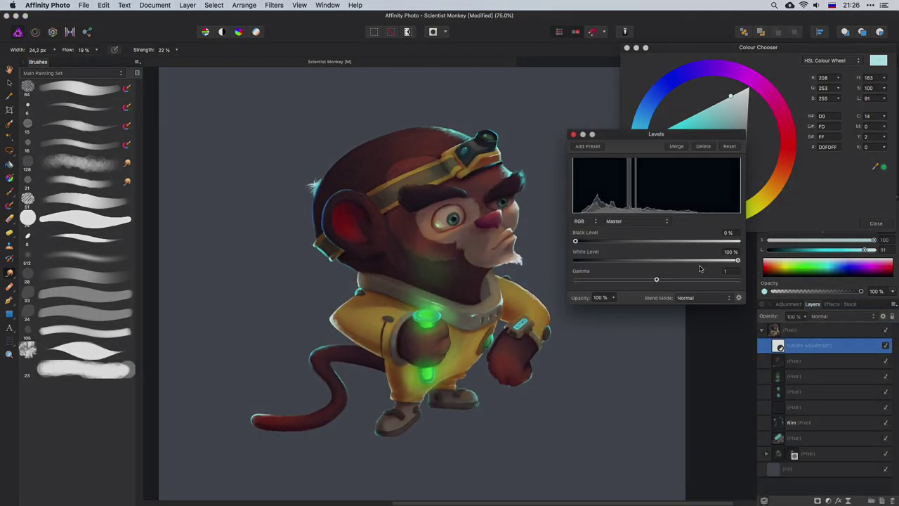